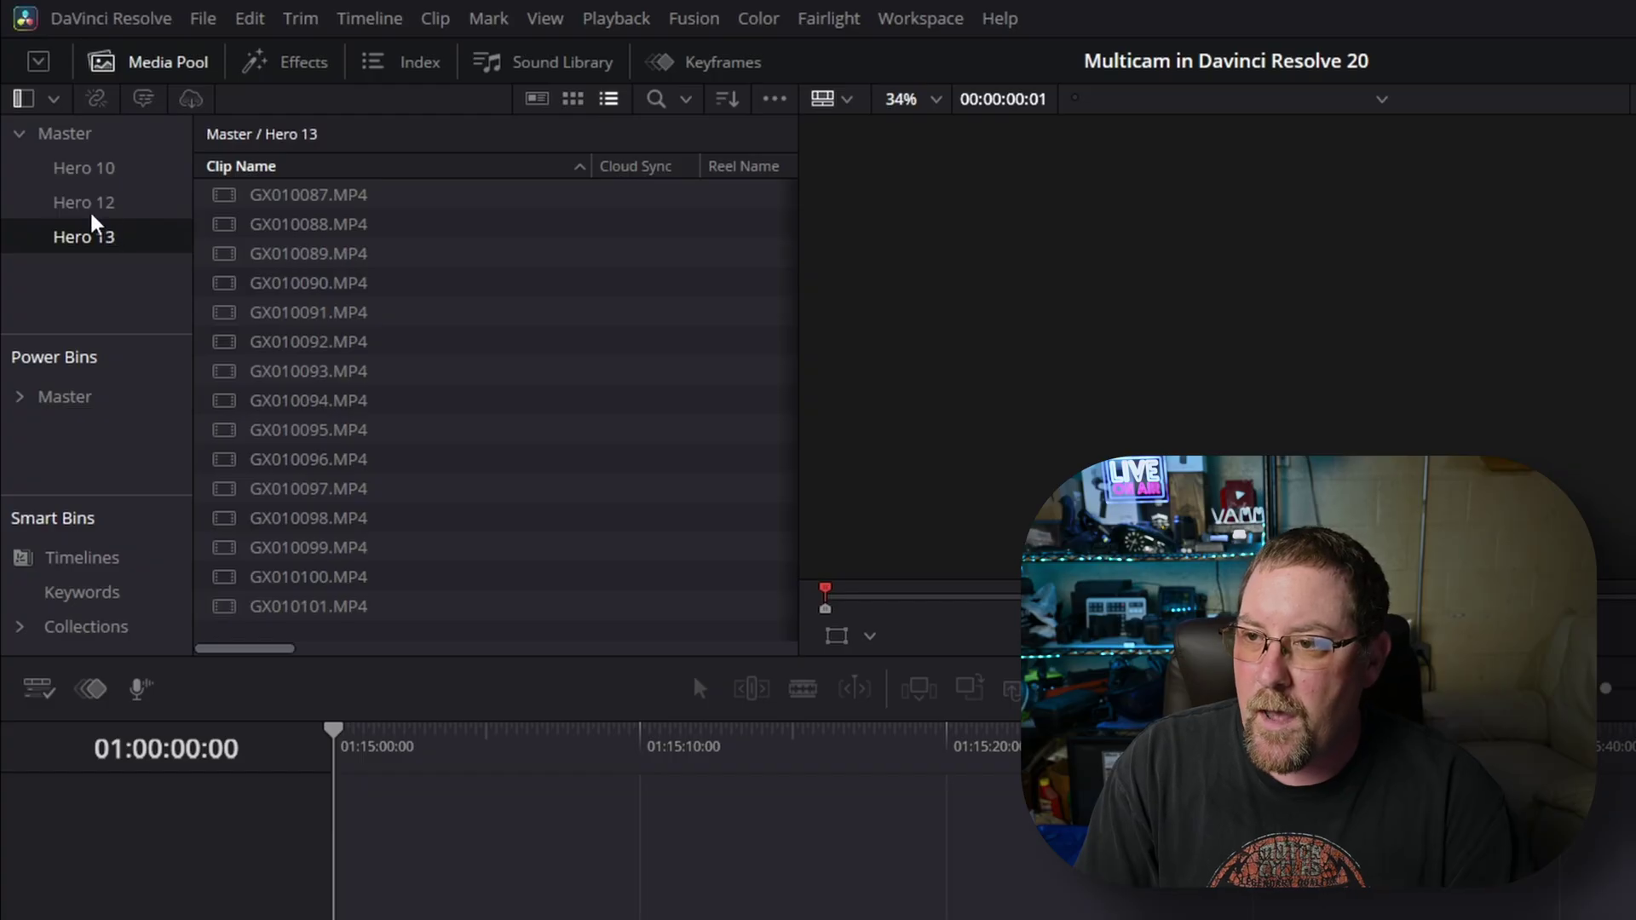
# Look through the clips in the Hero 10, Hero 12 and Hero 13 bins
pyautogui.click(81, 169)
pyautogui.click(110, 203)
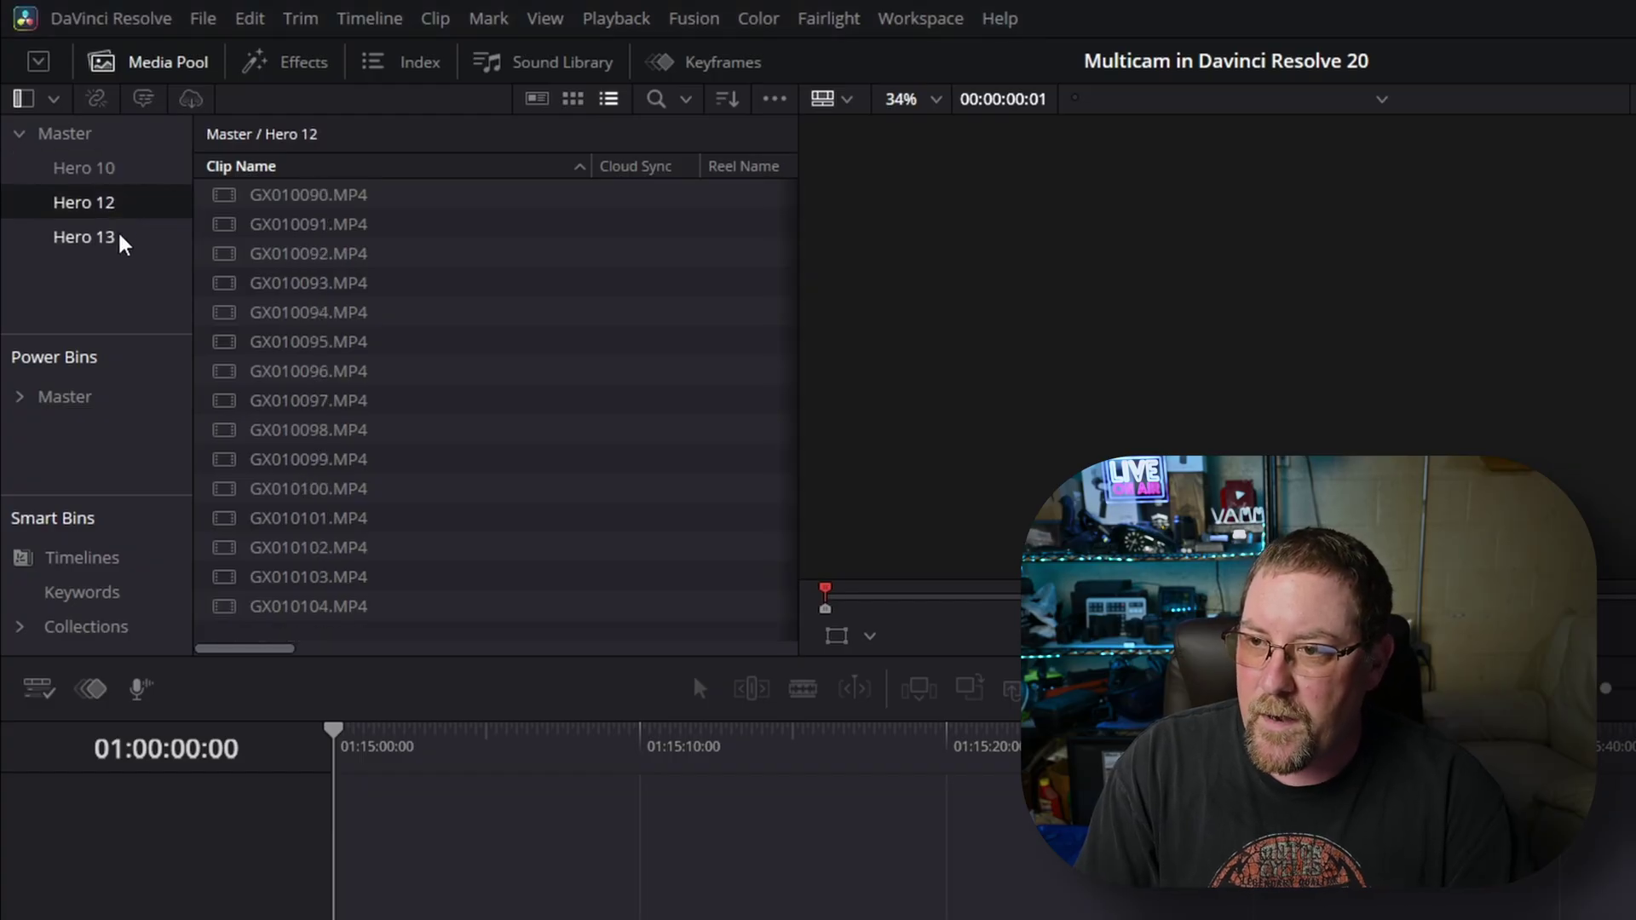
pyautogui.click(120, 237)
pyautogui.click(104, 171)
pyautogui.click(111, 202)
pyautogui.click(107, 234)
pyautogui.click(124, 174)
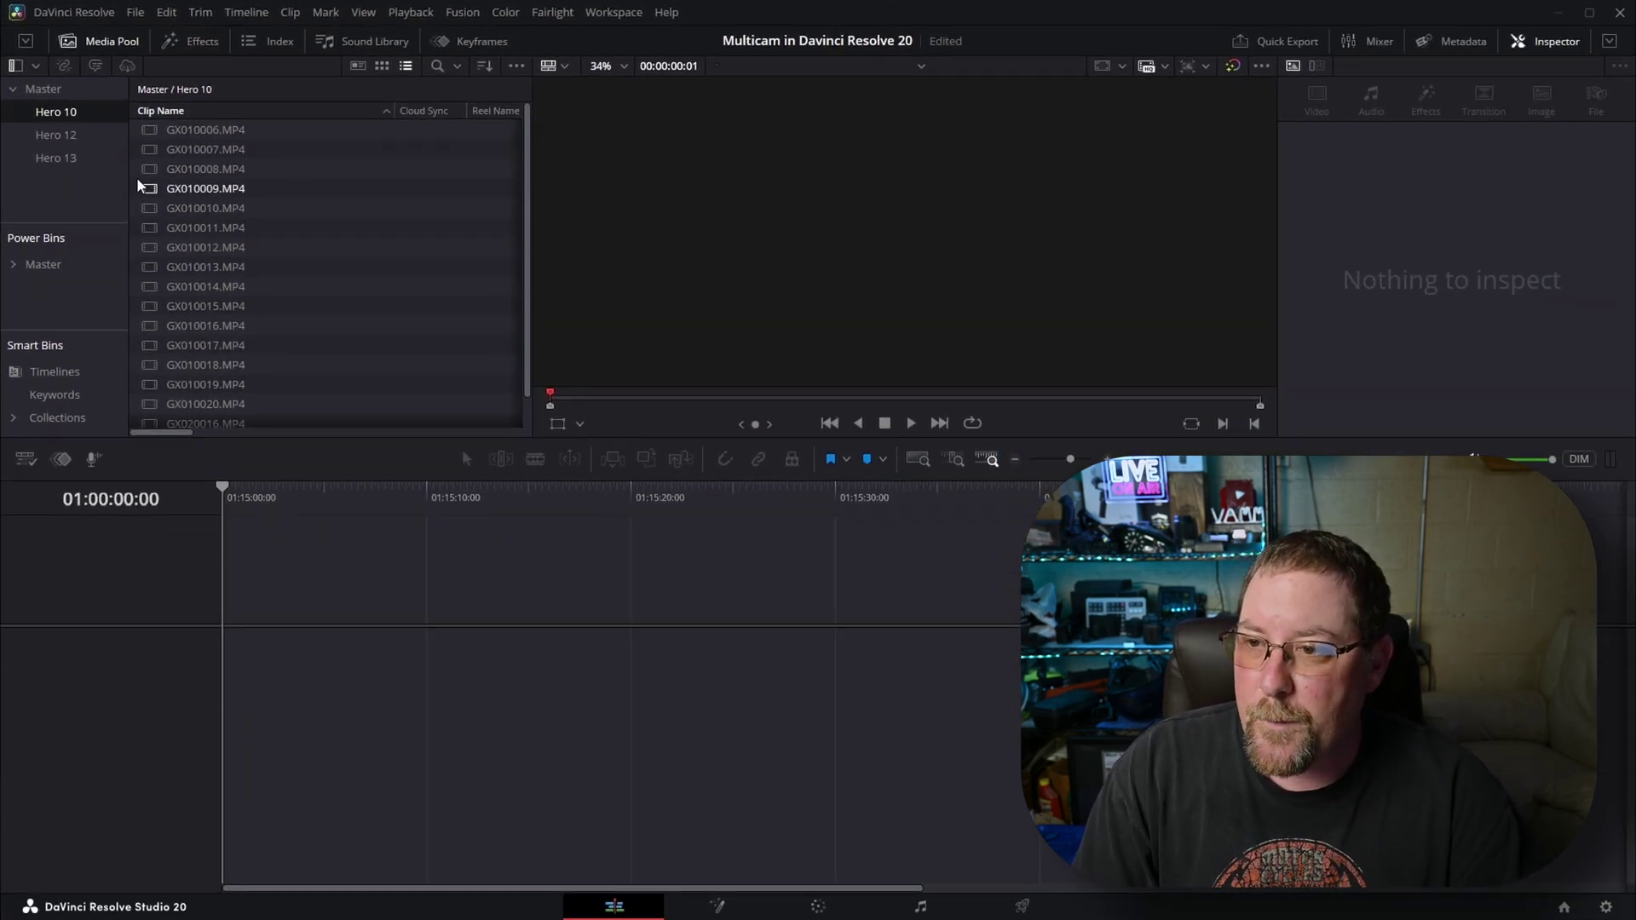
# Create an empty timeline named "Multicam - Ride" in the Master bin with 3 video tracks and 3 audio tracks
pyautogui.click(52, 94)
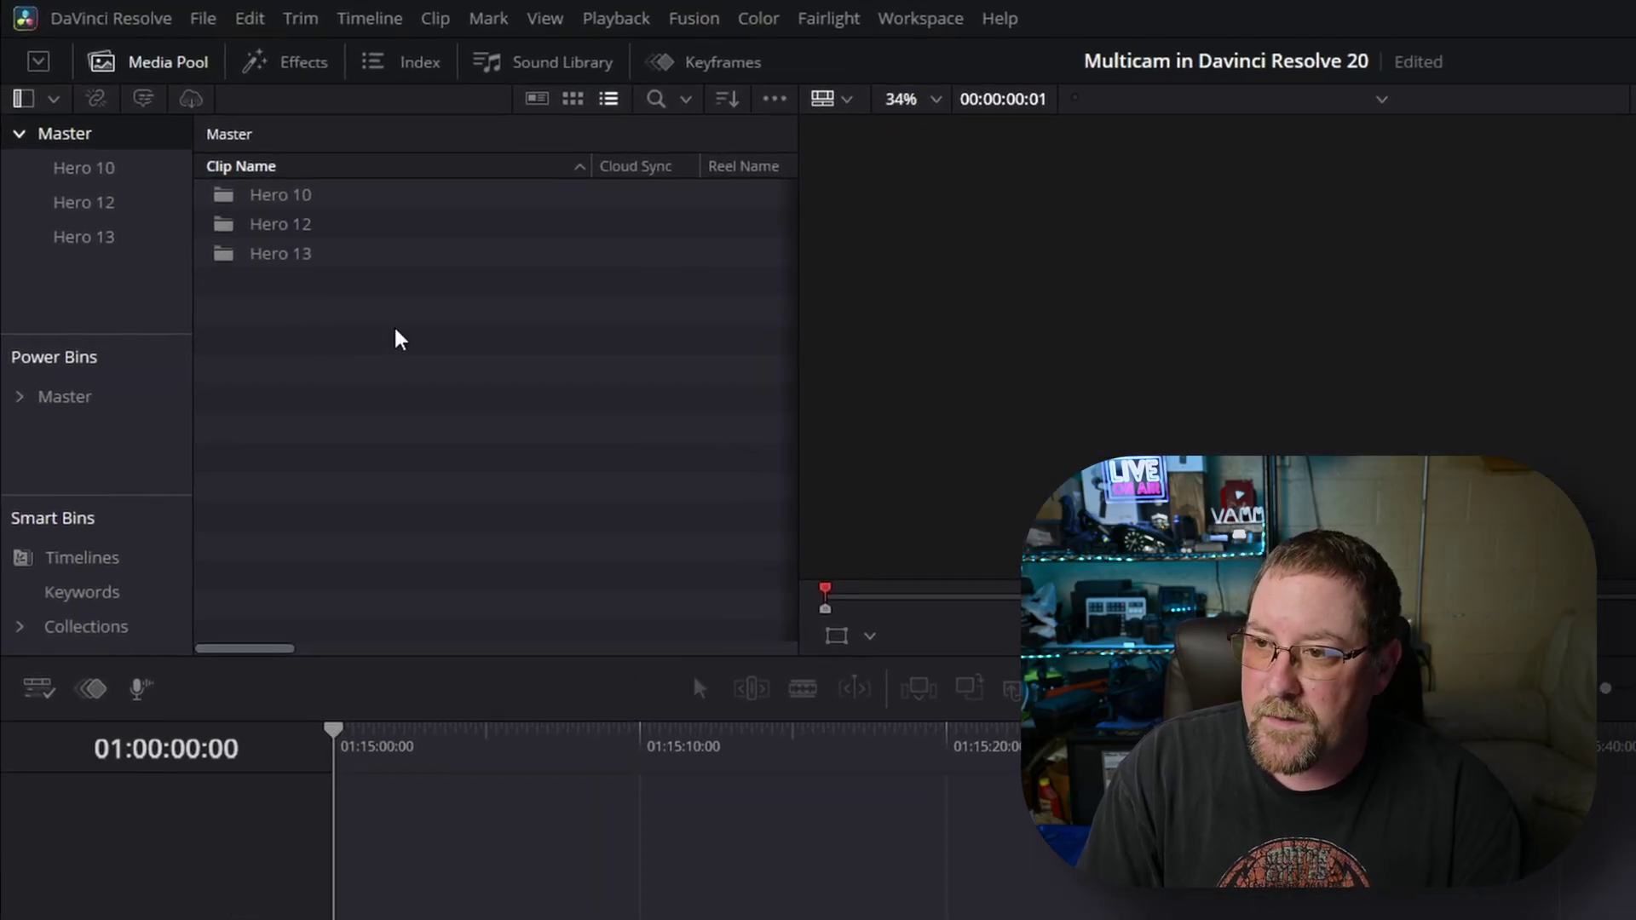
pyautogui.rightClick(328, 381)
pyautogui.moveTo(396, 385)
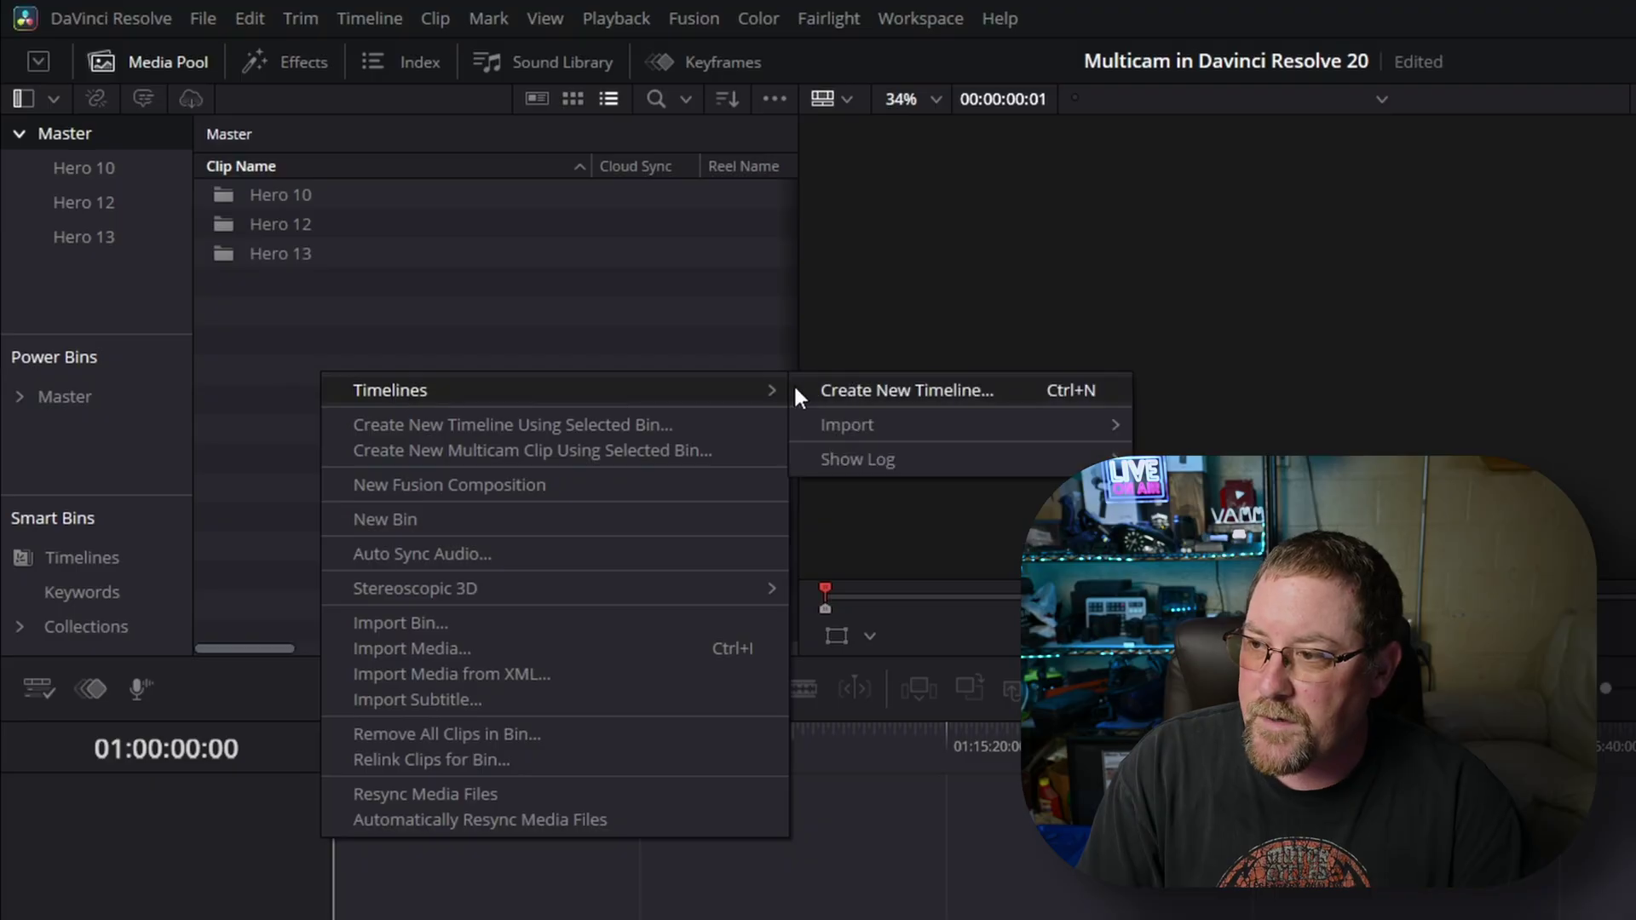
pyautogui.click(843, 388)
pyautogui.write('Multicam - Ride')
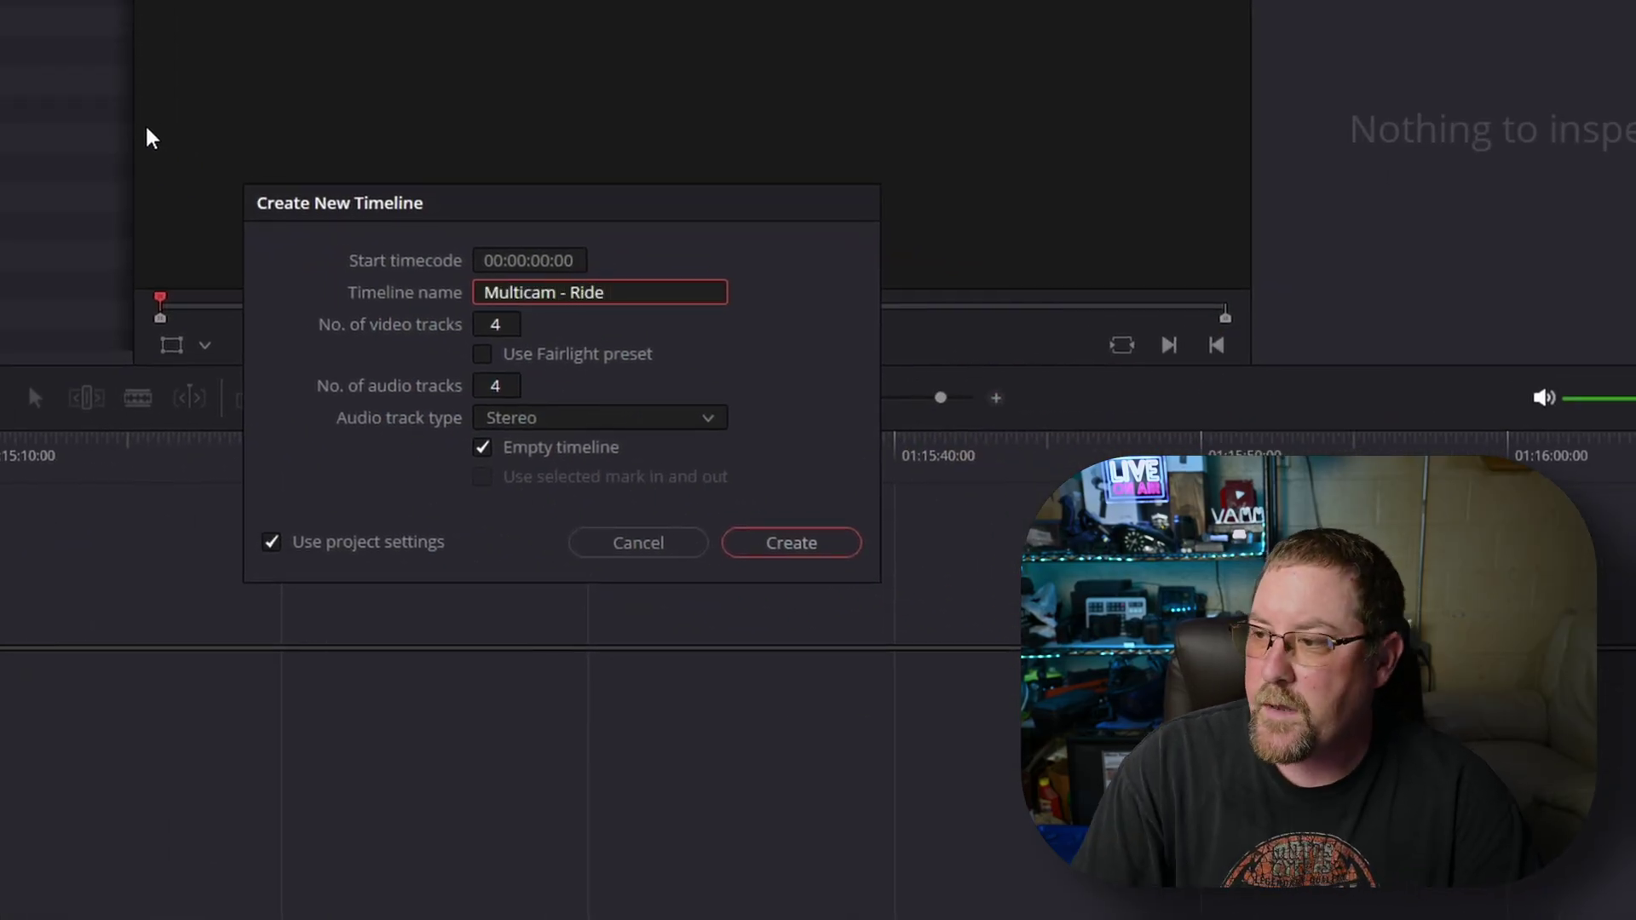
pyautogui.click(492, 320)
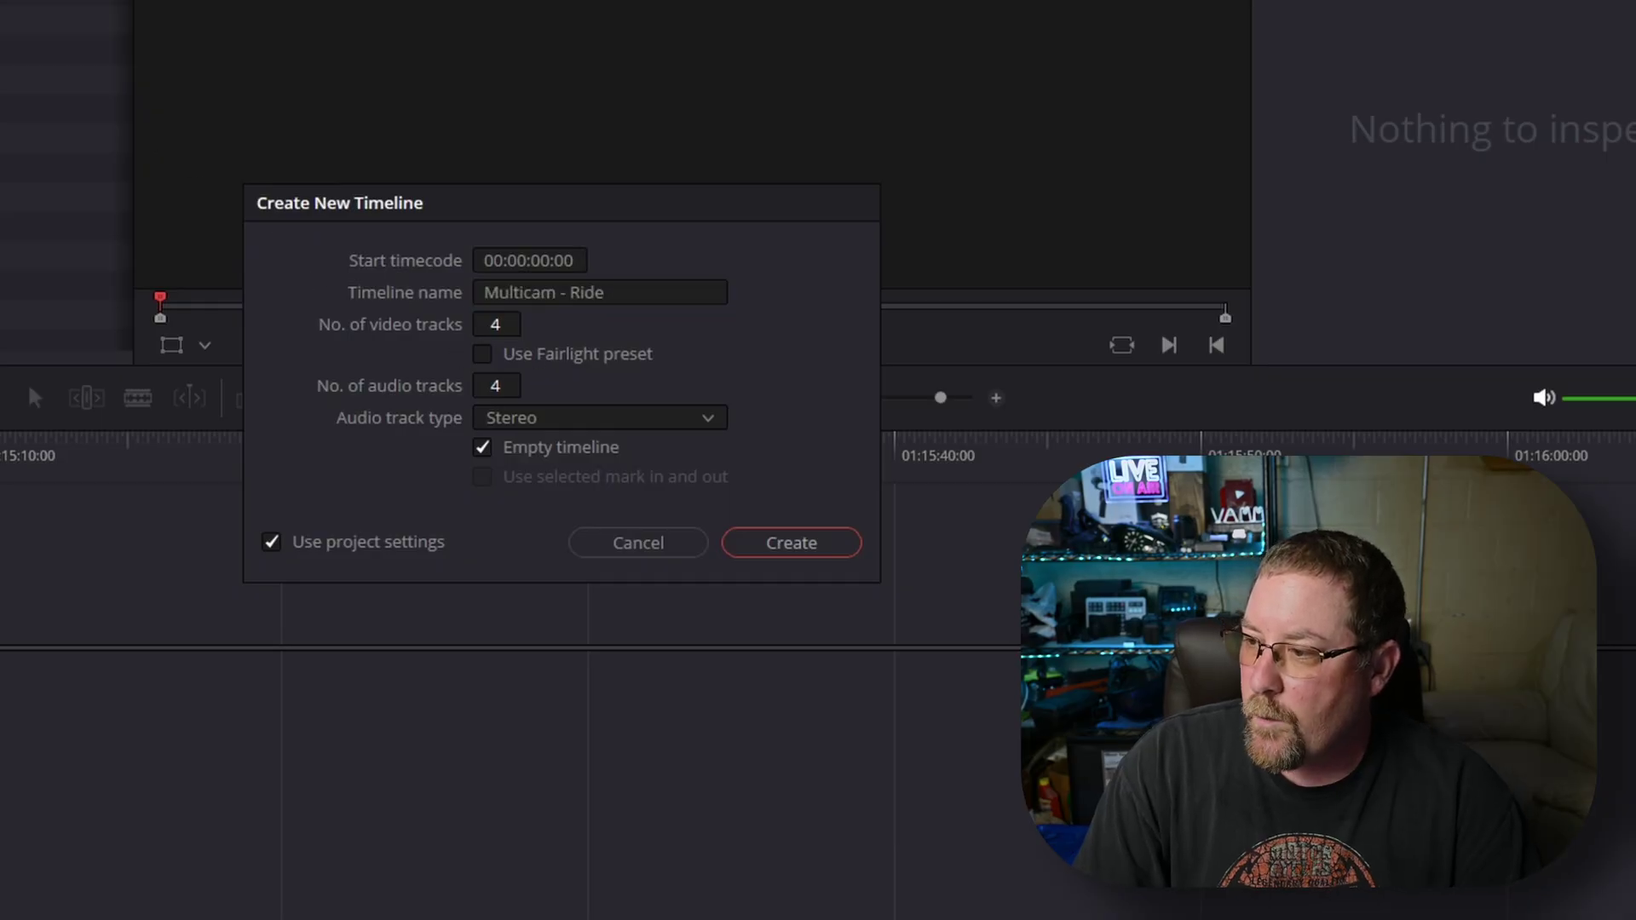
pyautogui.write('3')
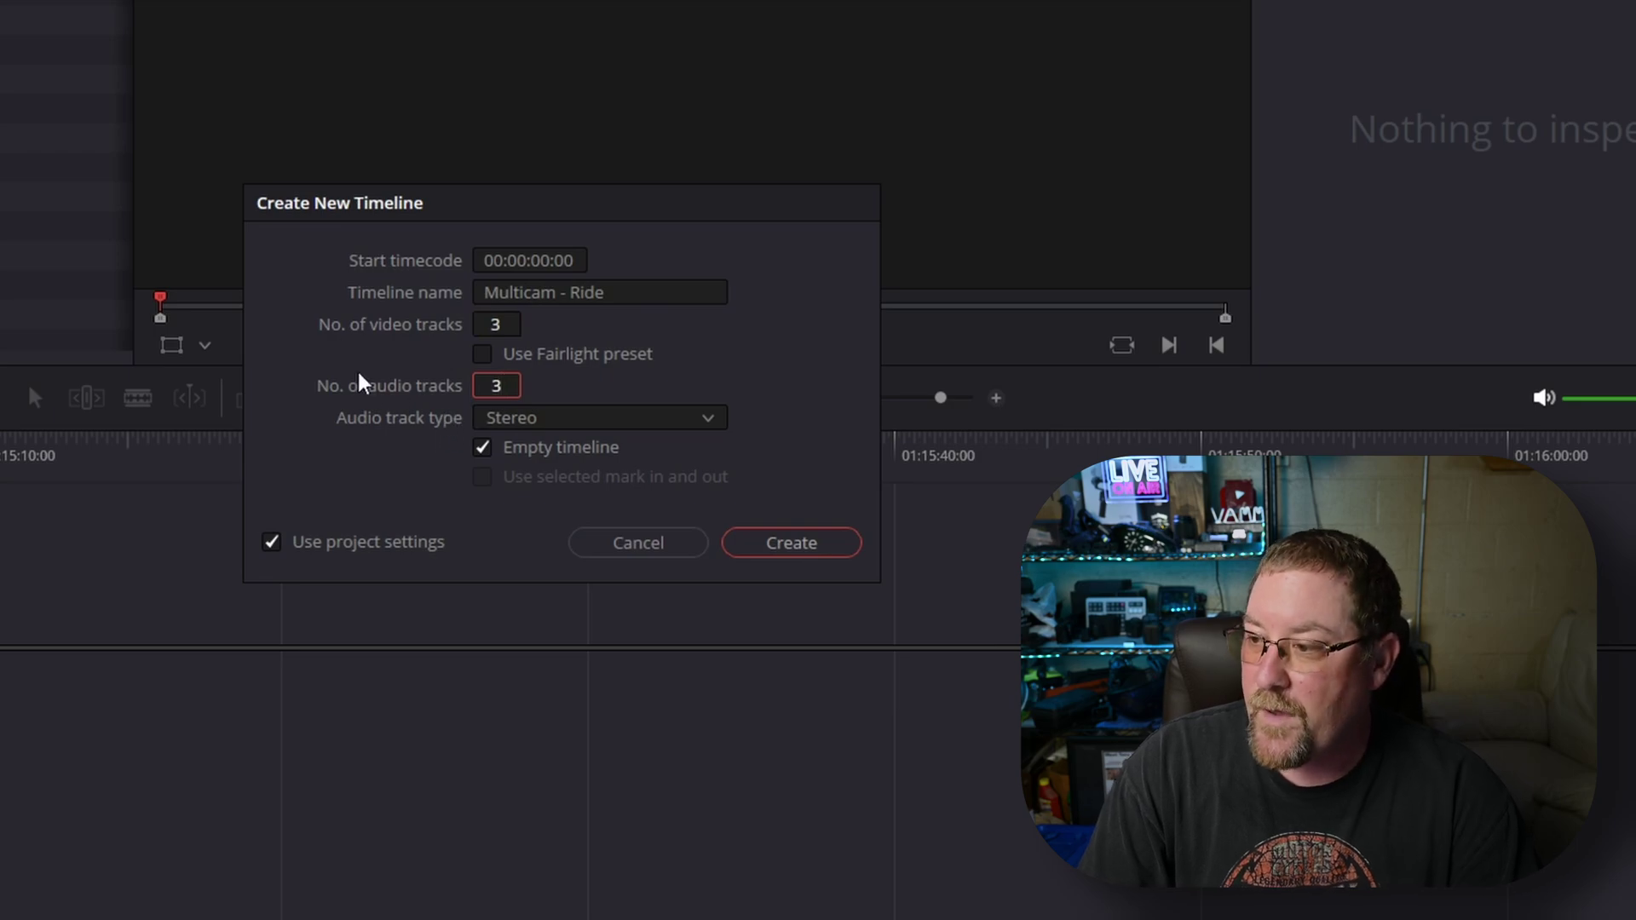
pyautogui.click(787, 542)
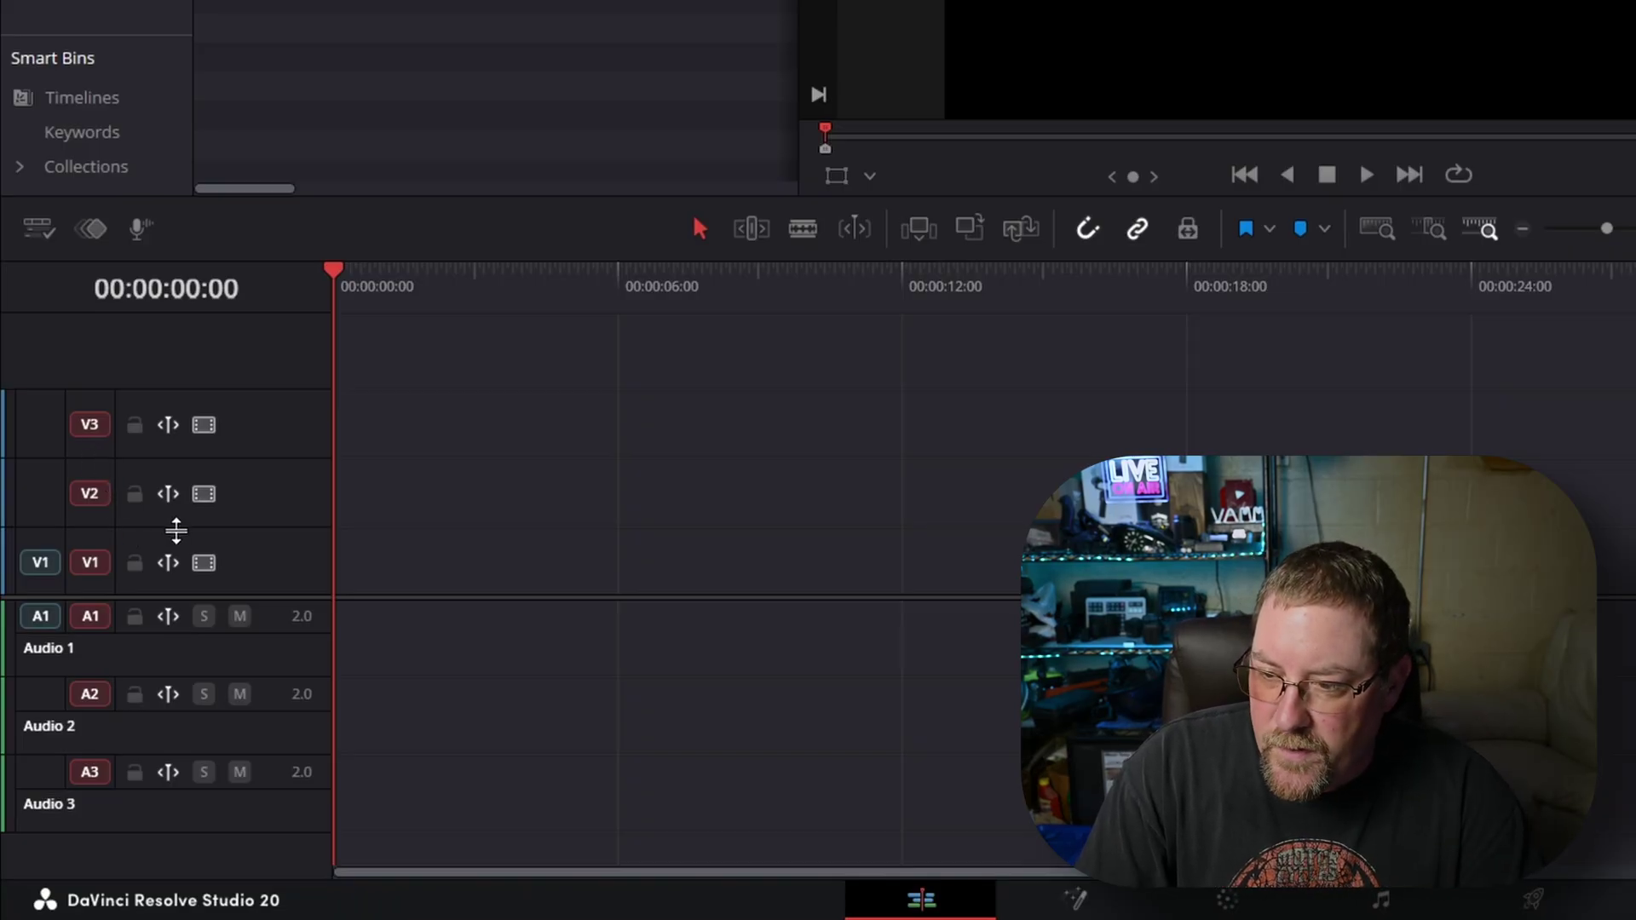
# Turn on stacked timelines and increase the video track height enough to show the track names
pyautogui.click(44, 228)
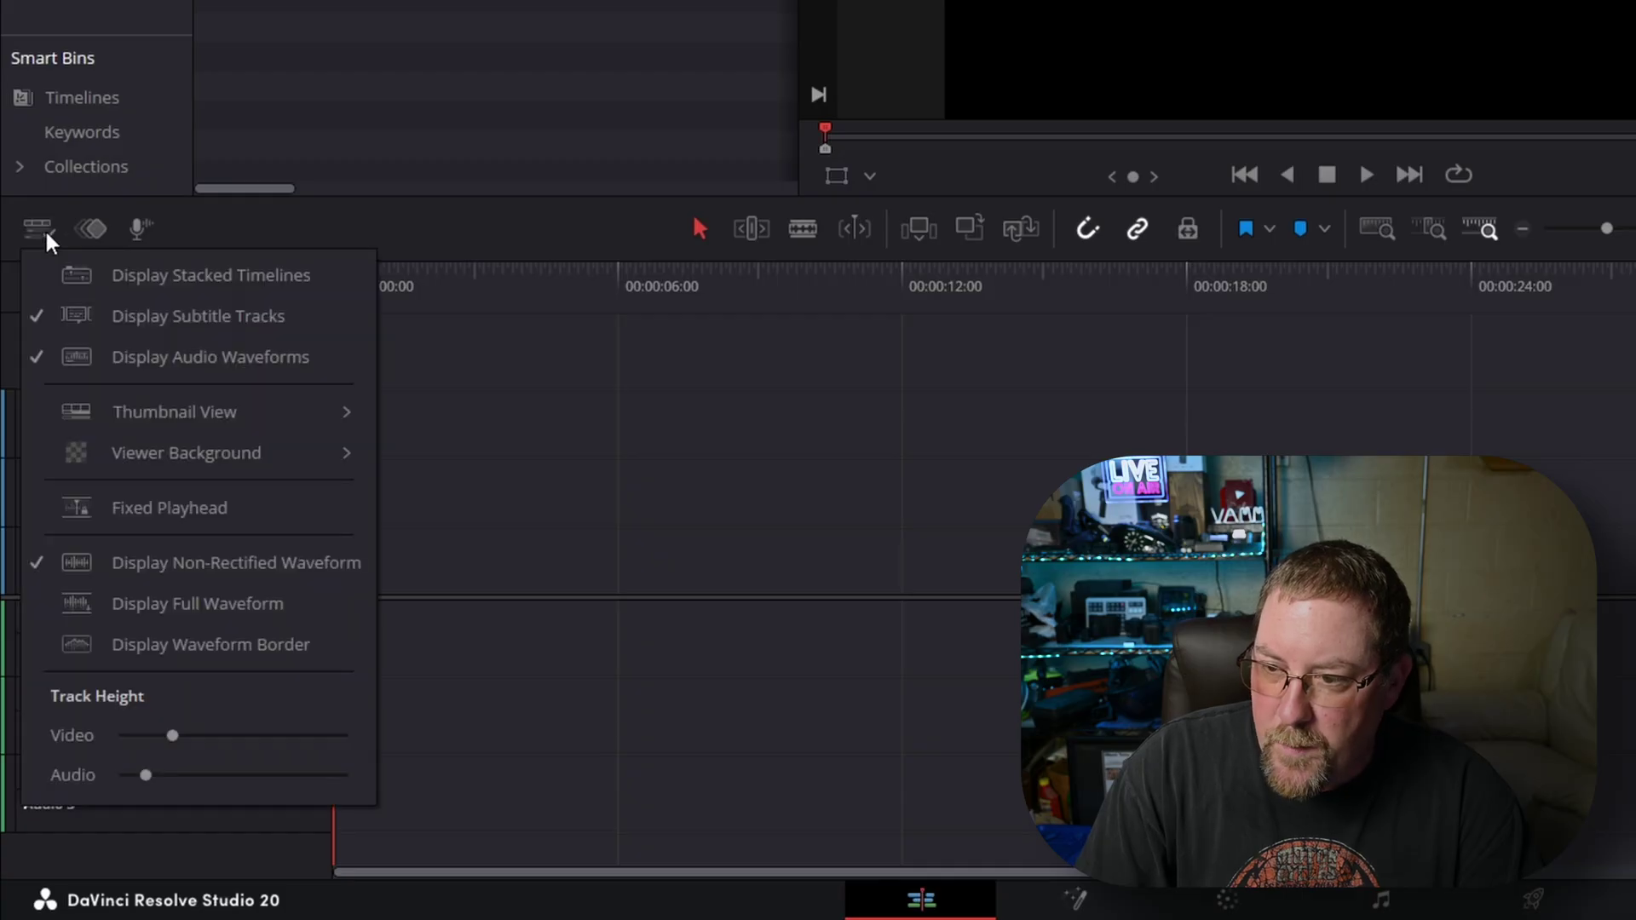
pyautogui.click(218, 278)
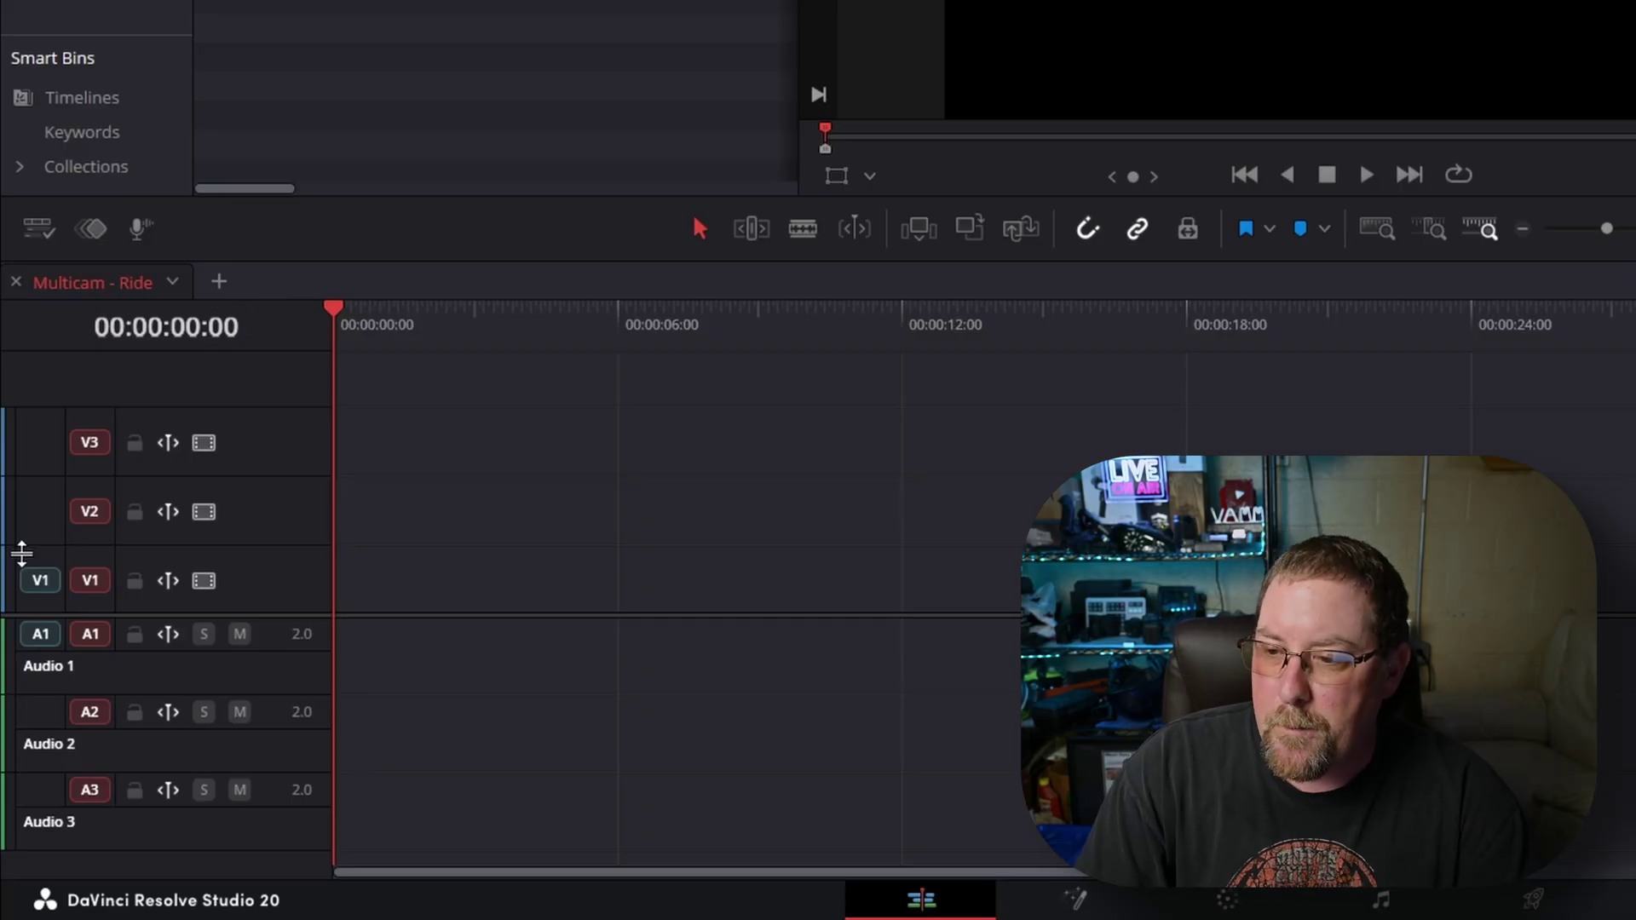
pyautogui.click(39, 228)
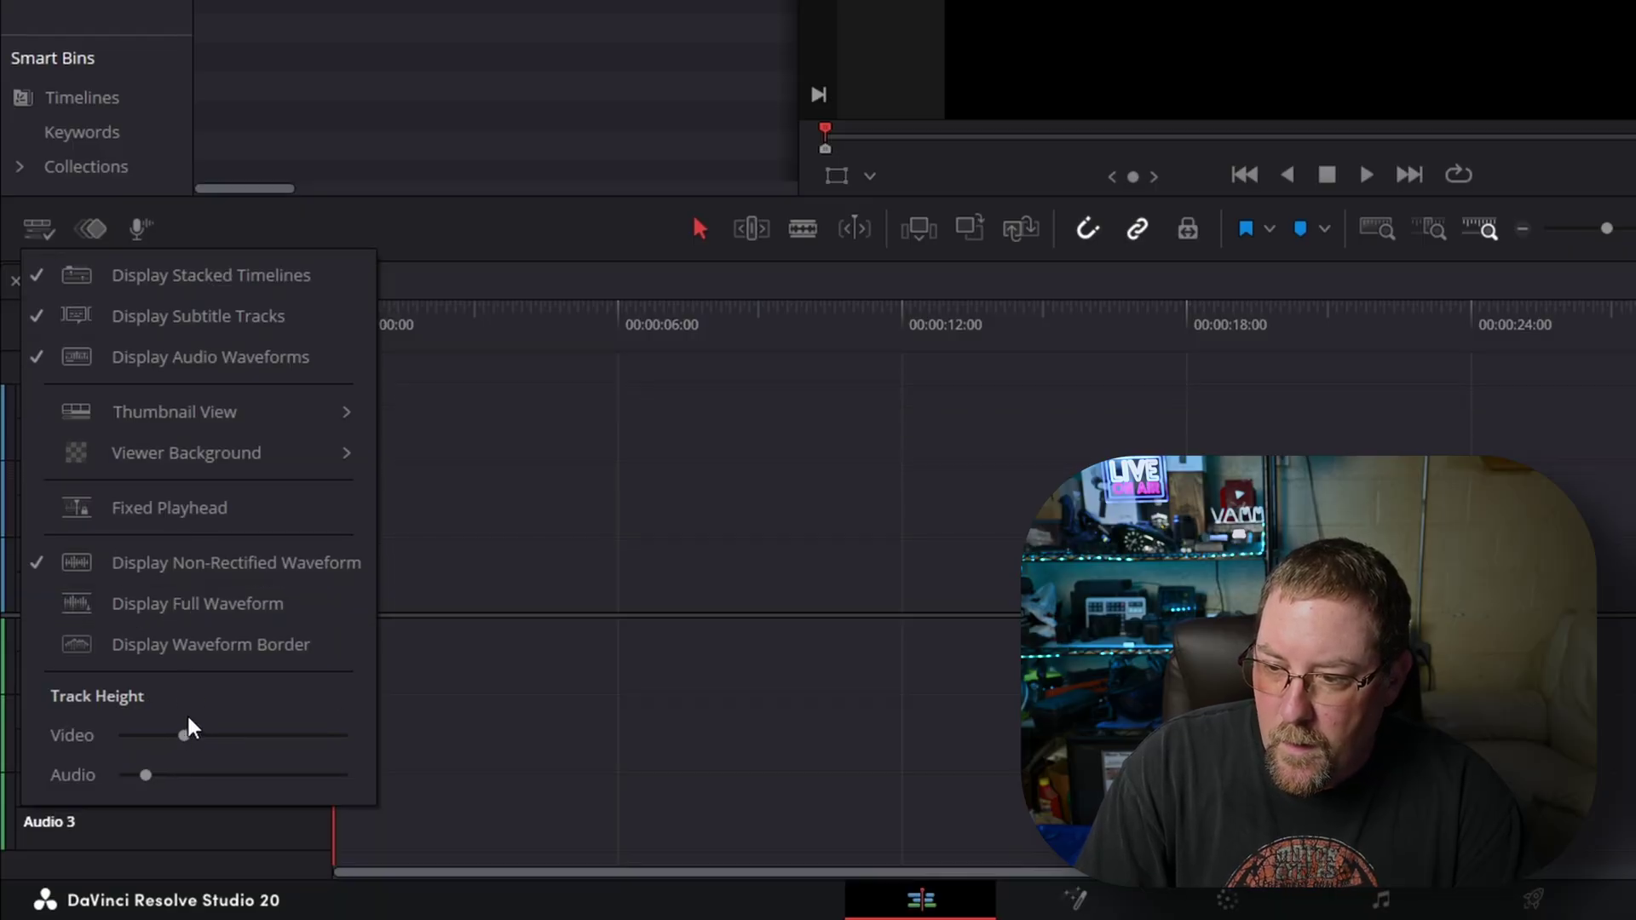
pyautogui.click(560, 512)
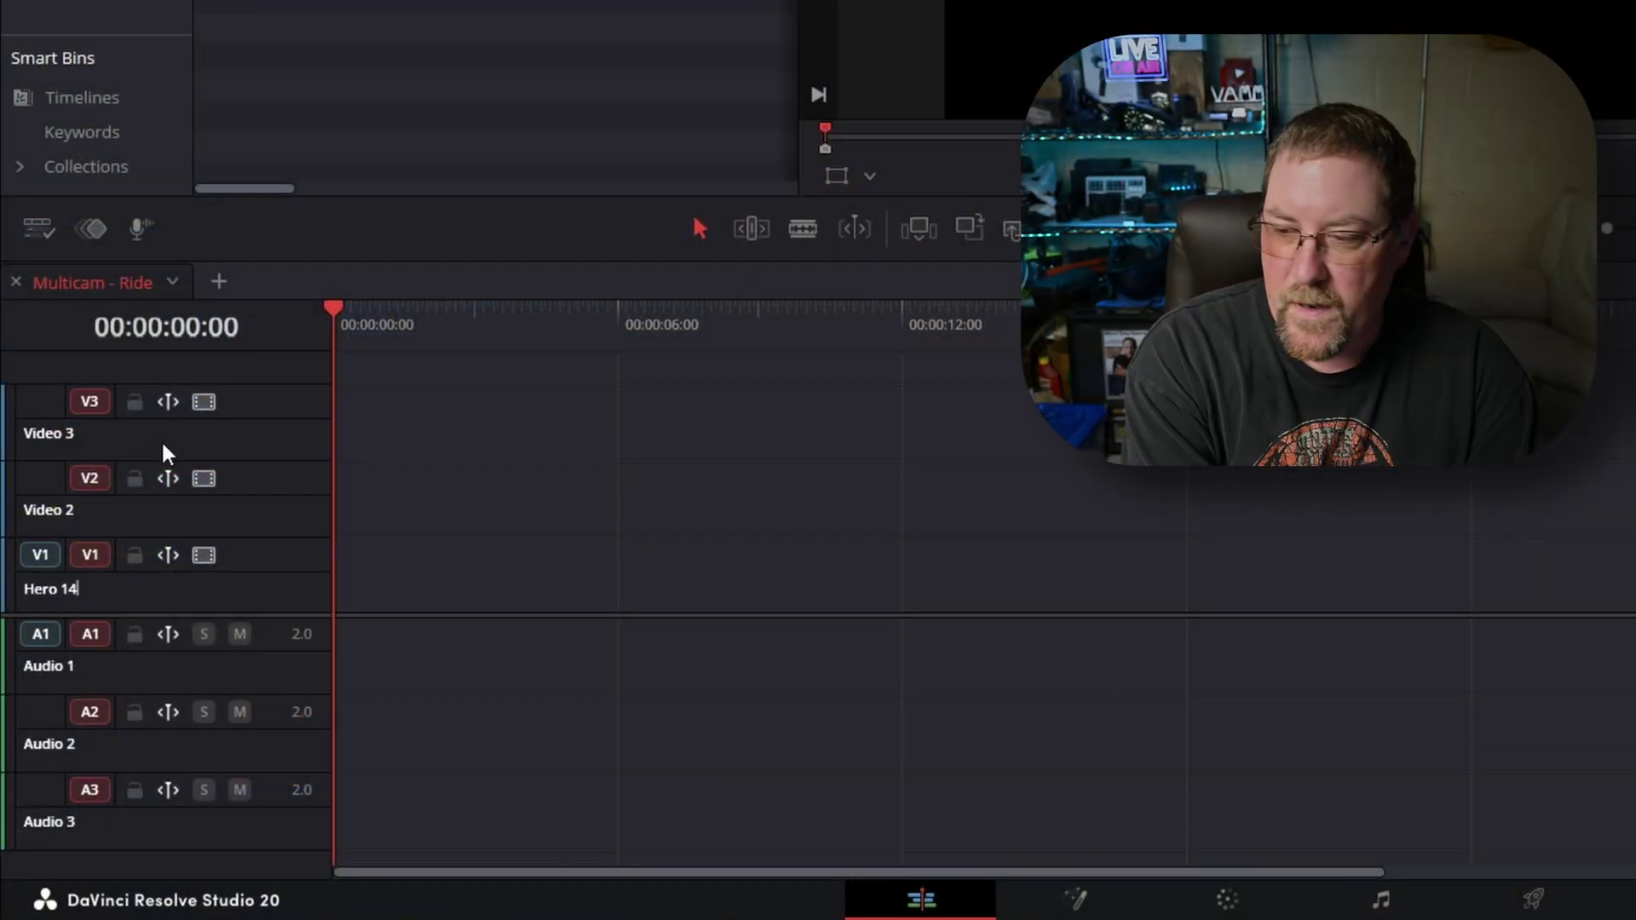
# Name video tracks V1, V2 and V3 Hero 13, Hero 12 and Hero 10, and give audio tracks A1 to A3 the matching names
pyautogui.press('BackSpace')
pyautogui.write('3')
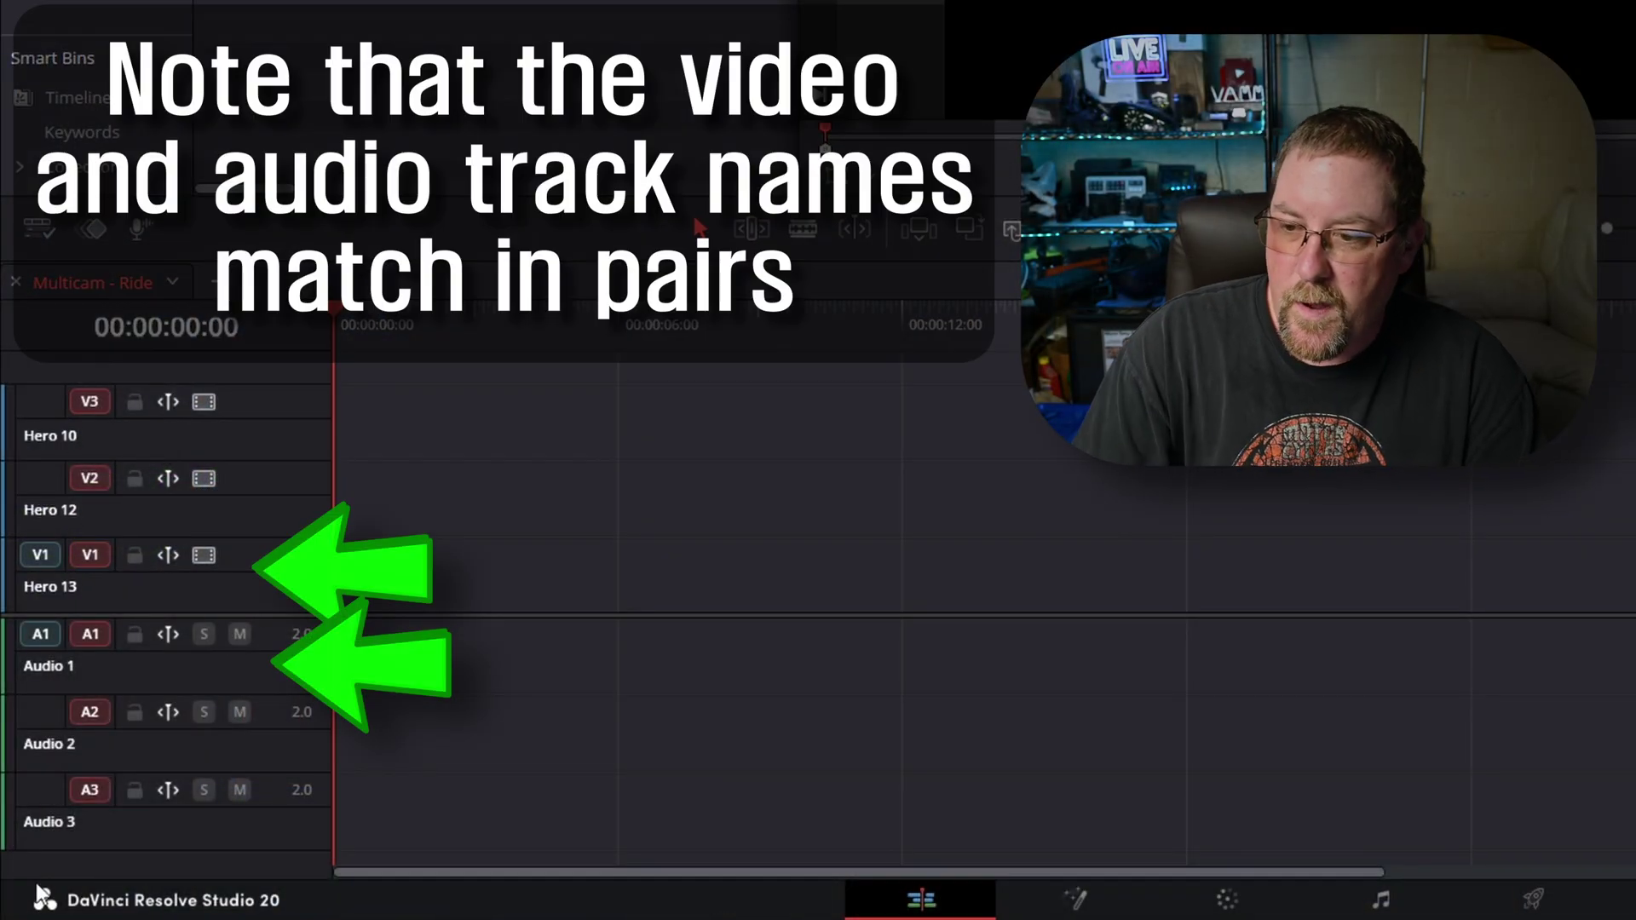
pyautogui.doubleClick(49, 668)
pyautogui.write('Hero 13')
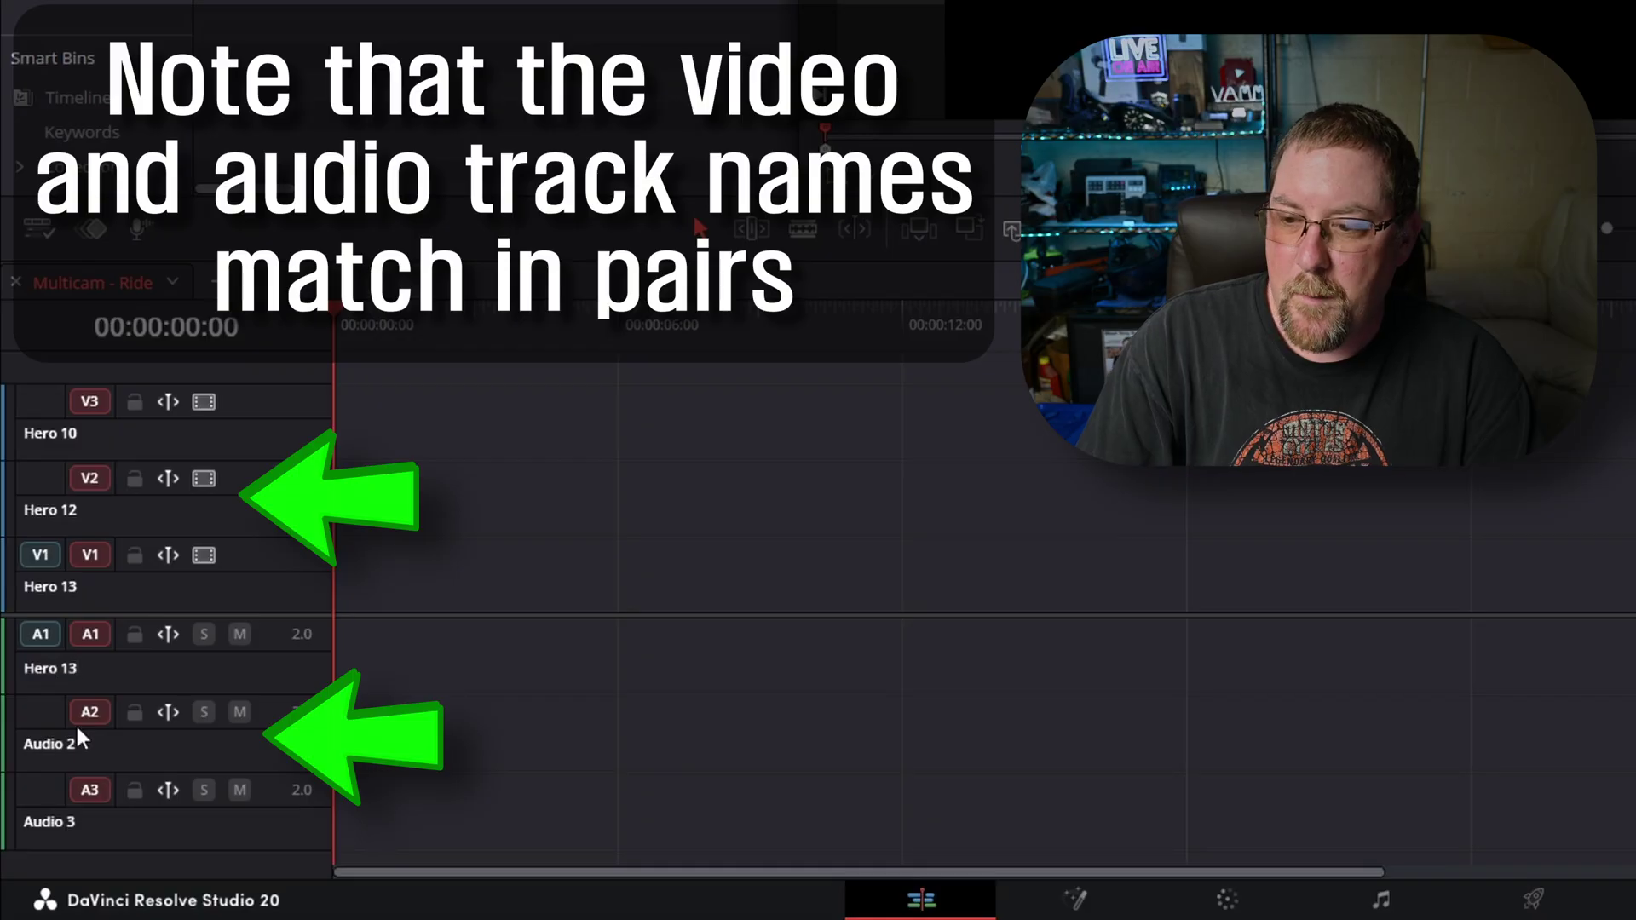
pyautogui.doubleClick(75, 722)
pyautogui.write('Hero 12')
pyautogui.doubleClick(92, 792)
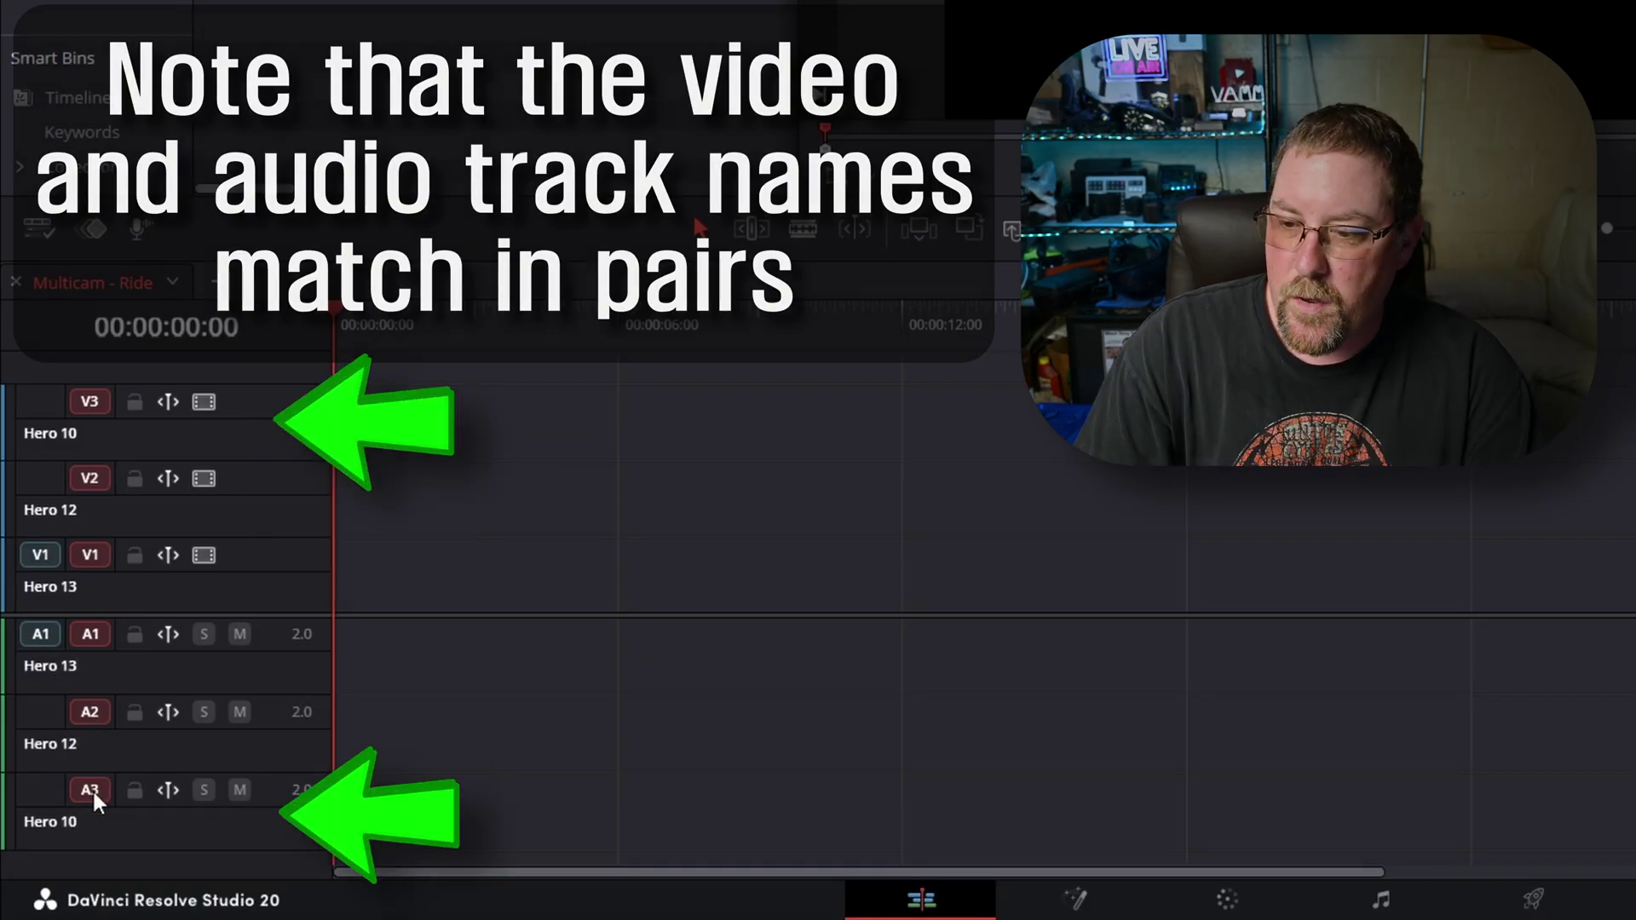
pyautogui.write('Hero 10')
pyautogui.press('Return')
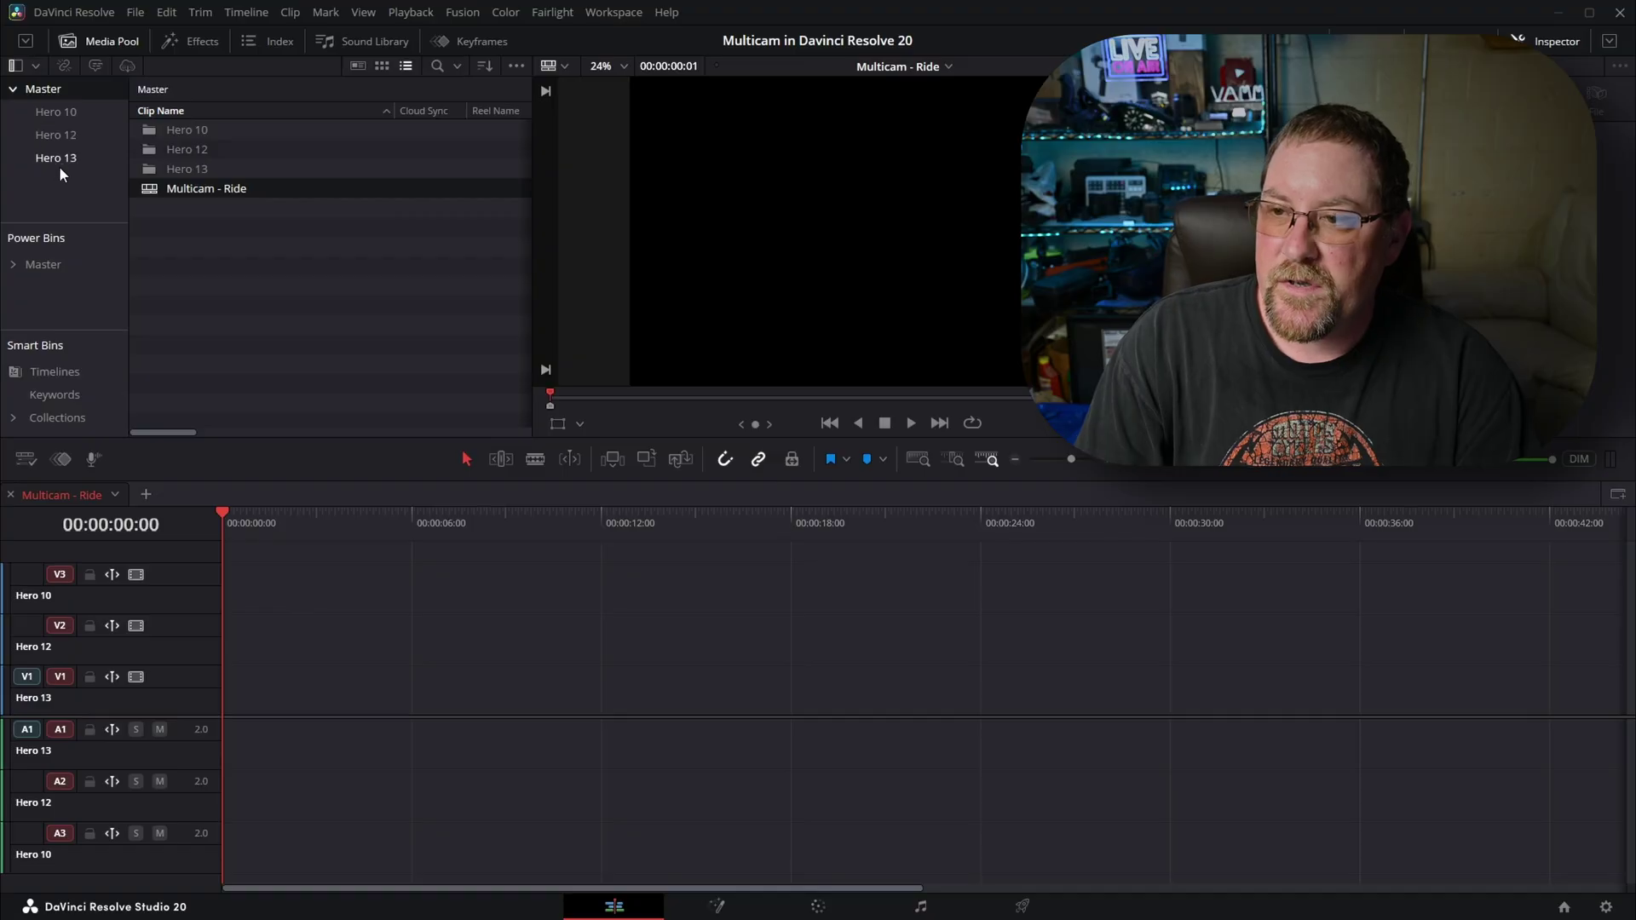
# Place all clips from the Hero 13 bin, GX010087.MP4 to GX010101.MP4, on the Hero 13 track at the start of the timeline
pyautogui.click(60, 170)
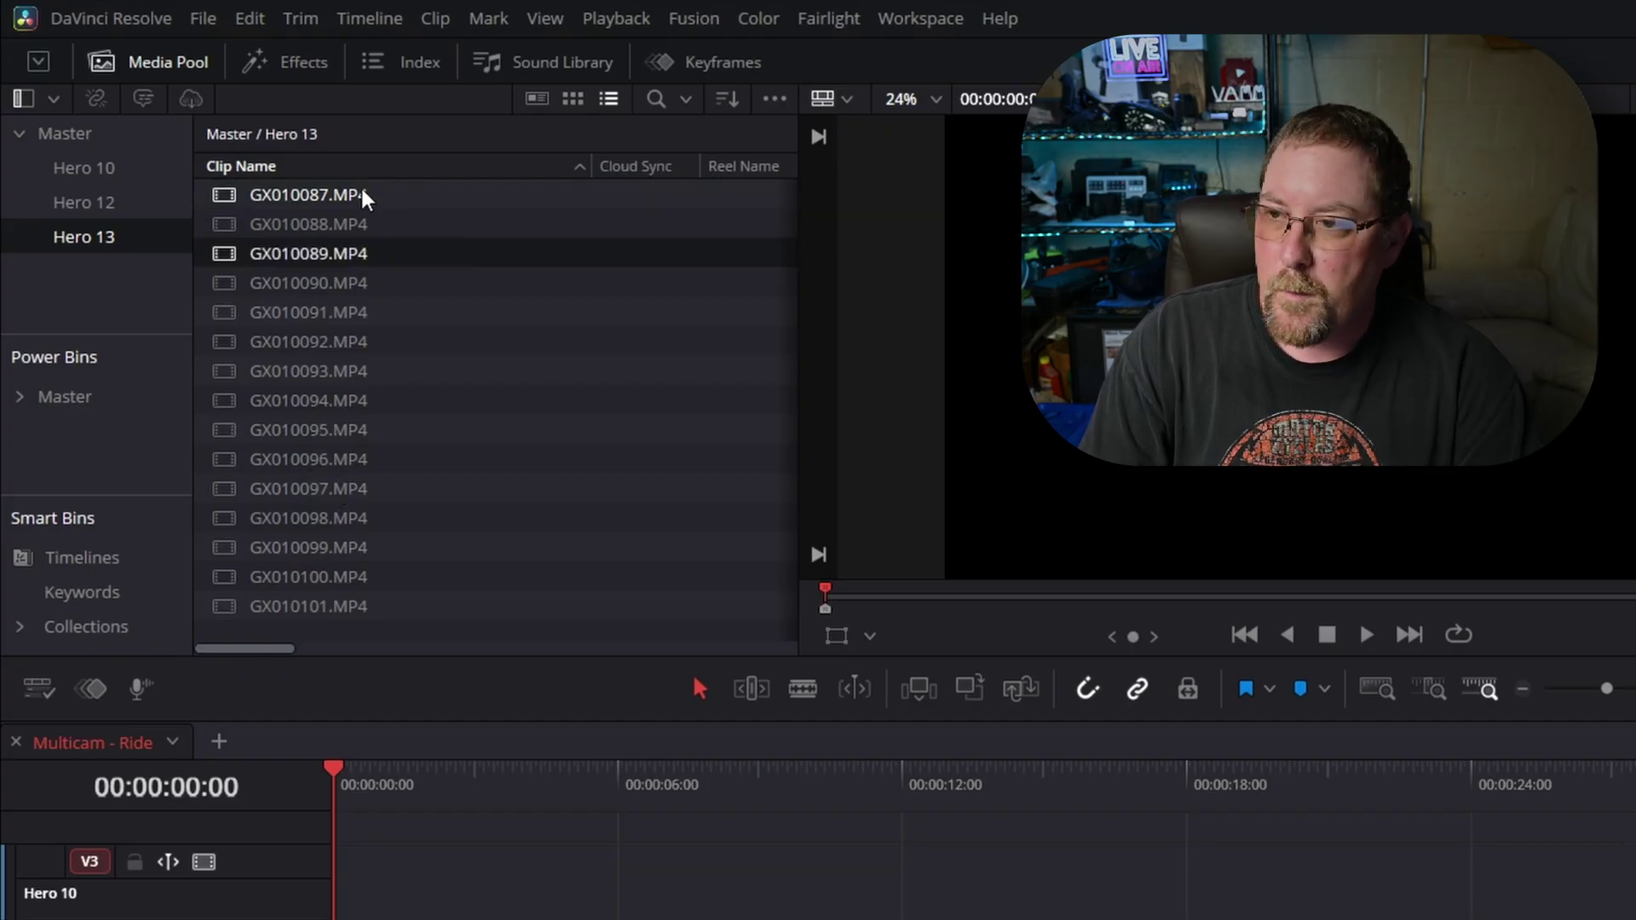
pyautogui.keyDown('shift'); pyautogui.click(310, 605); pyautogui.keyUp('shift')
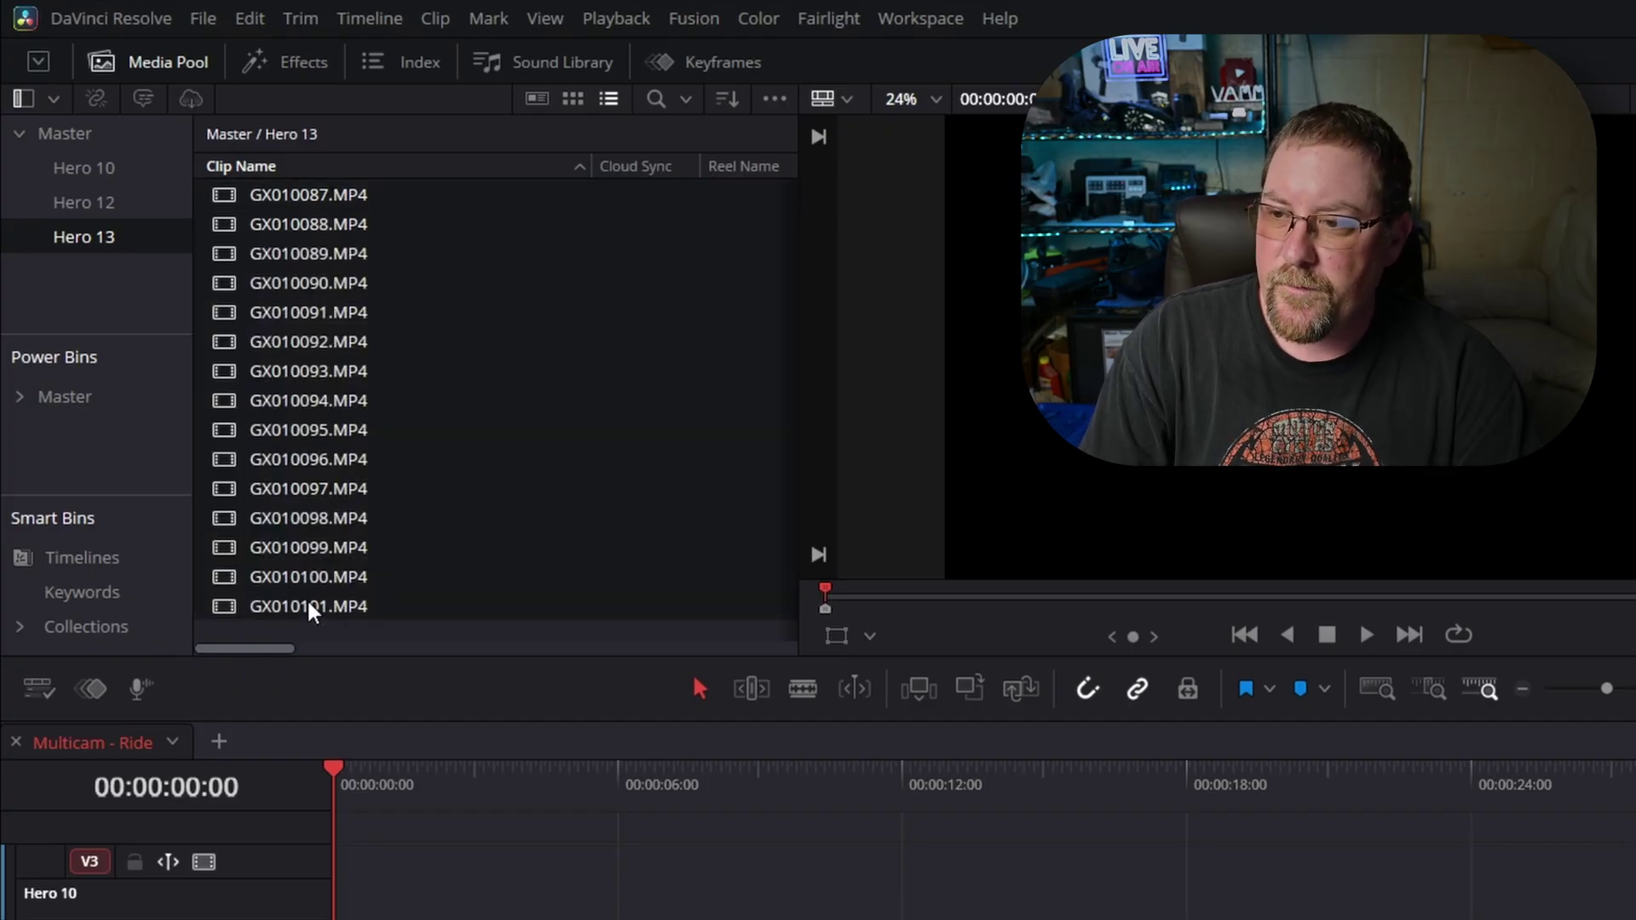
pyautogui.moveTo(273, 196); pyautogui.dragTo(345, 919)
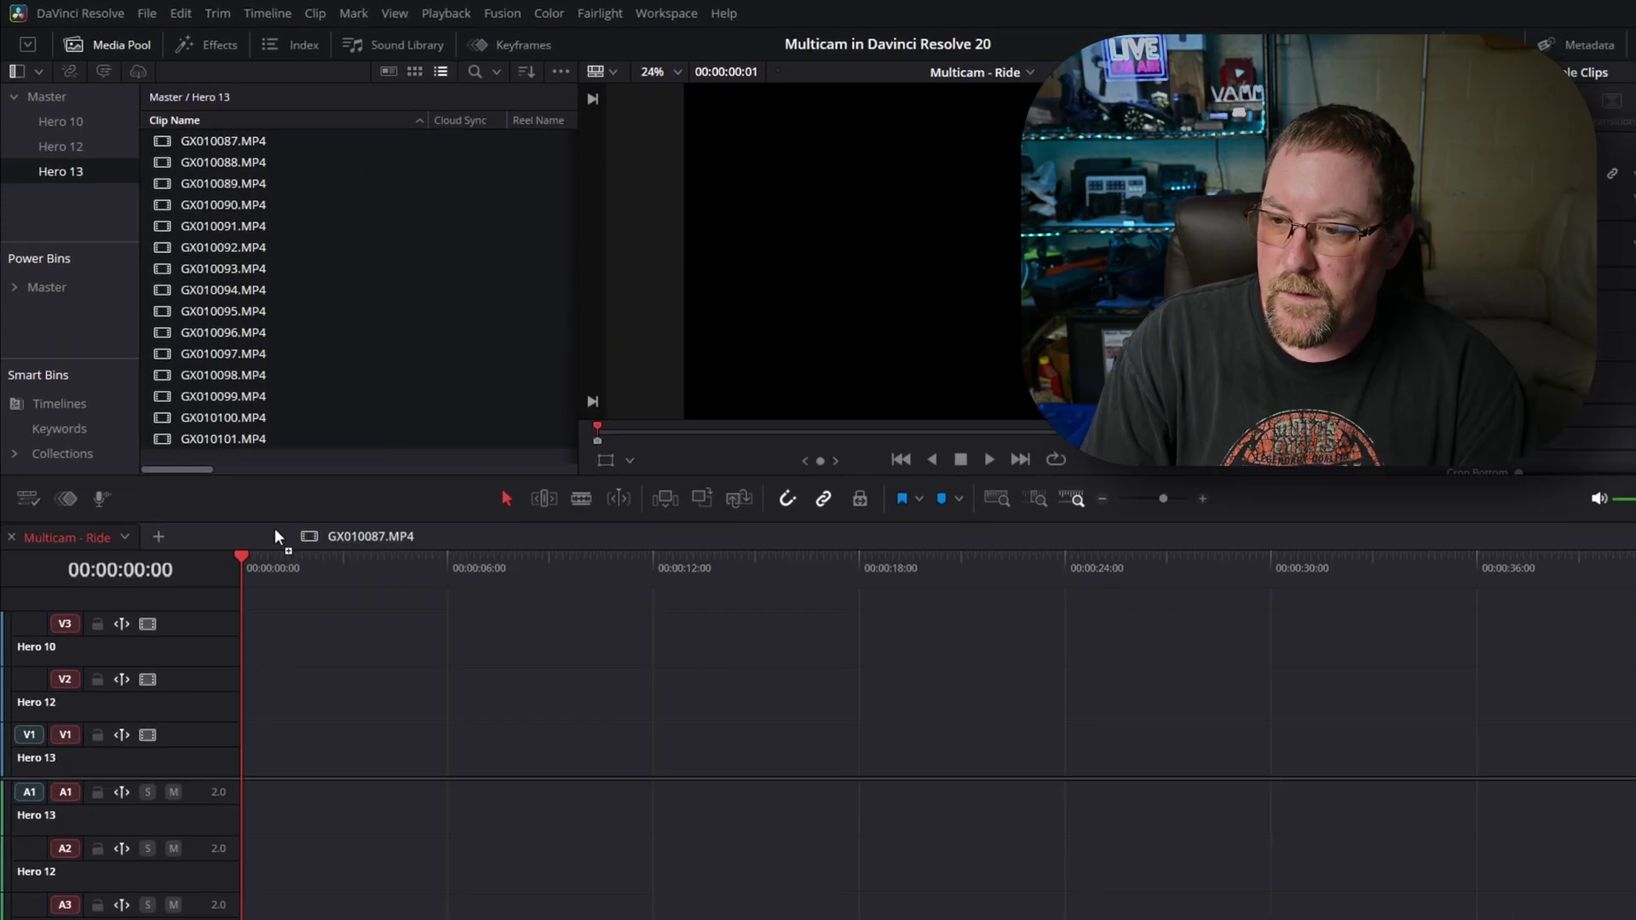
pyautogui.moveTo(230, 704); pyautogui.dragTo(227, 704)
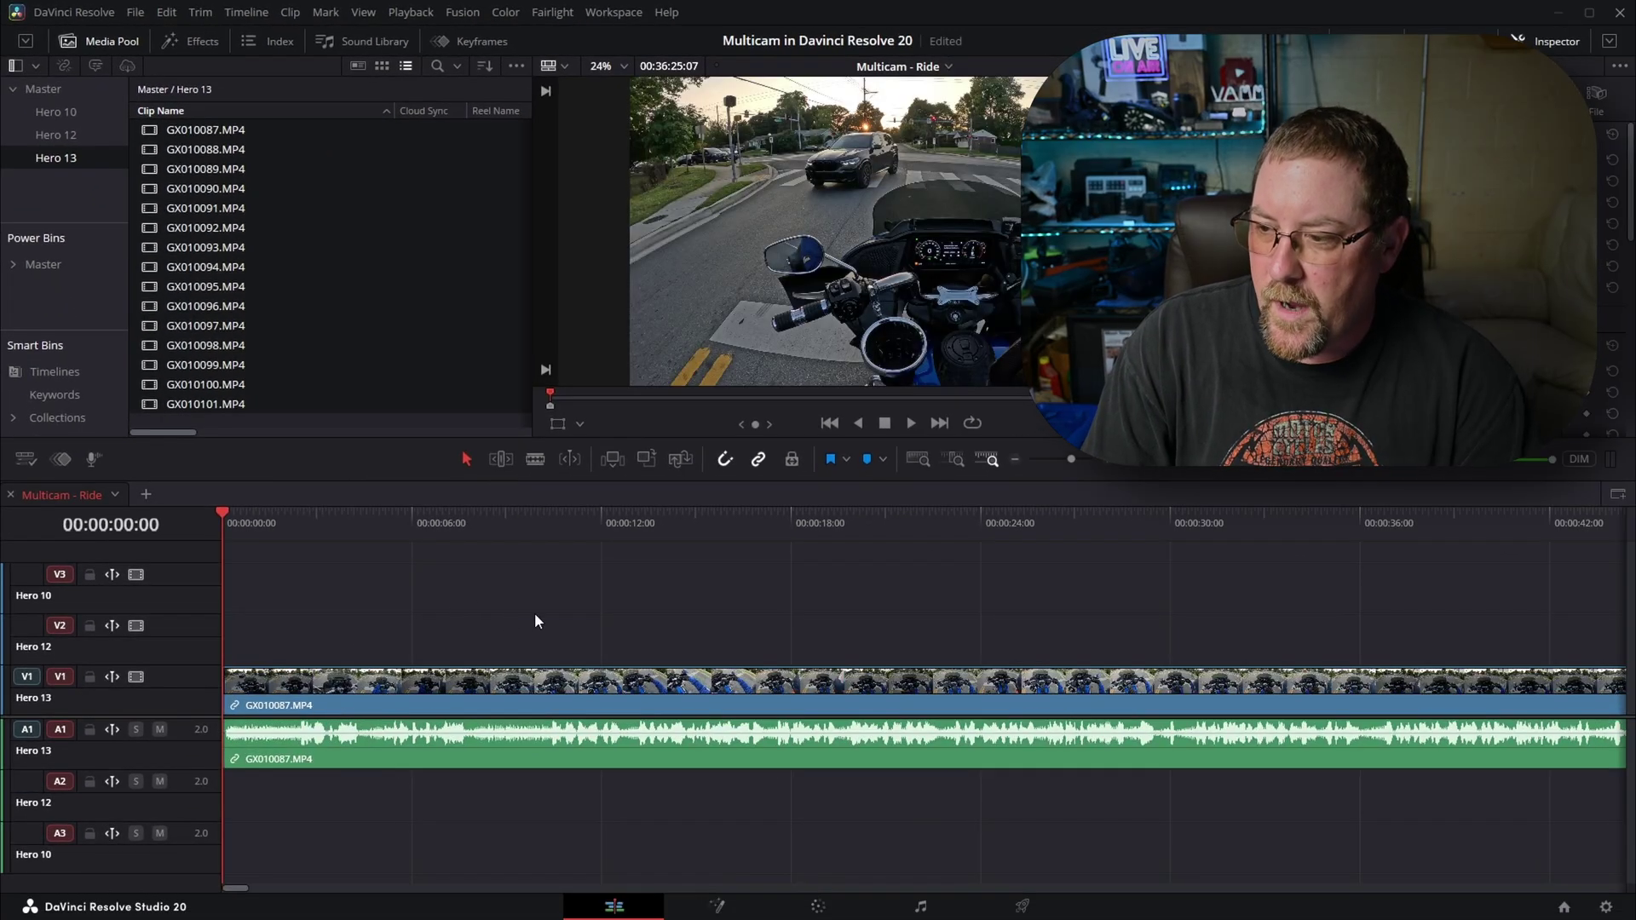
# Shift GX010088.MP4 and every clip after it 3 seconds later, leaving a gap after GX010087.MP4
pyautogui.scroll(-8, 540, 606)
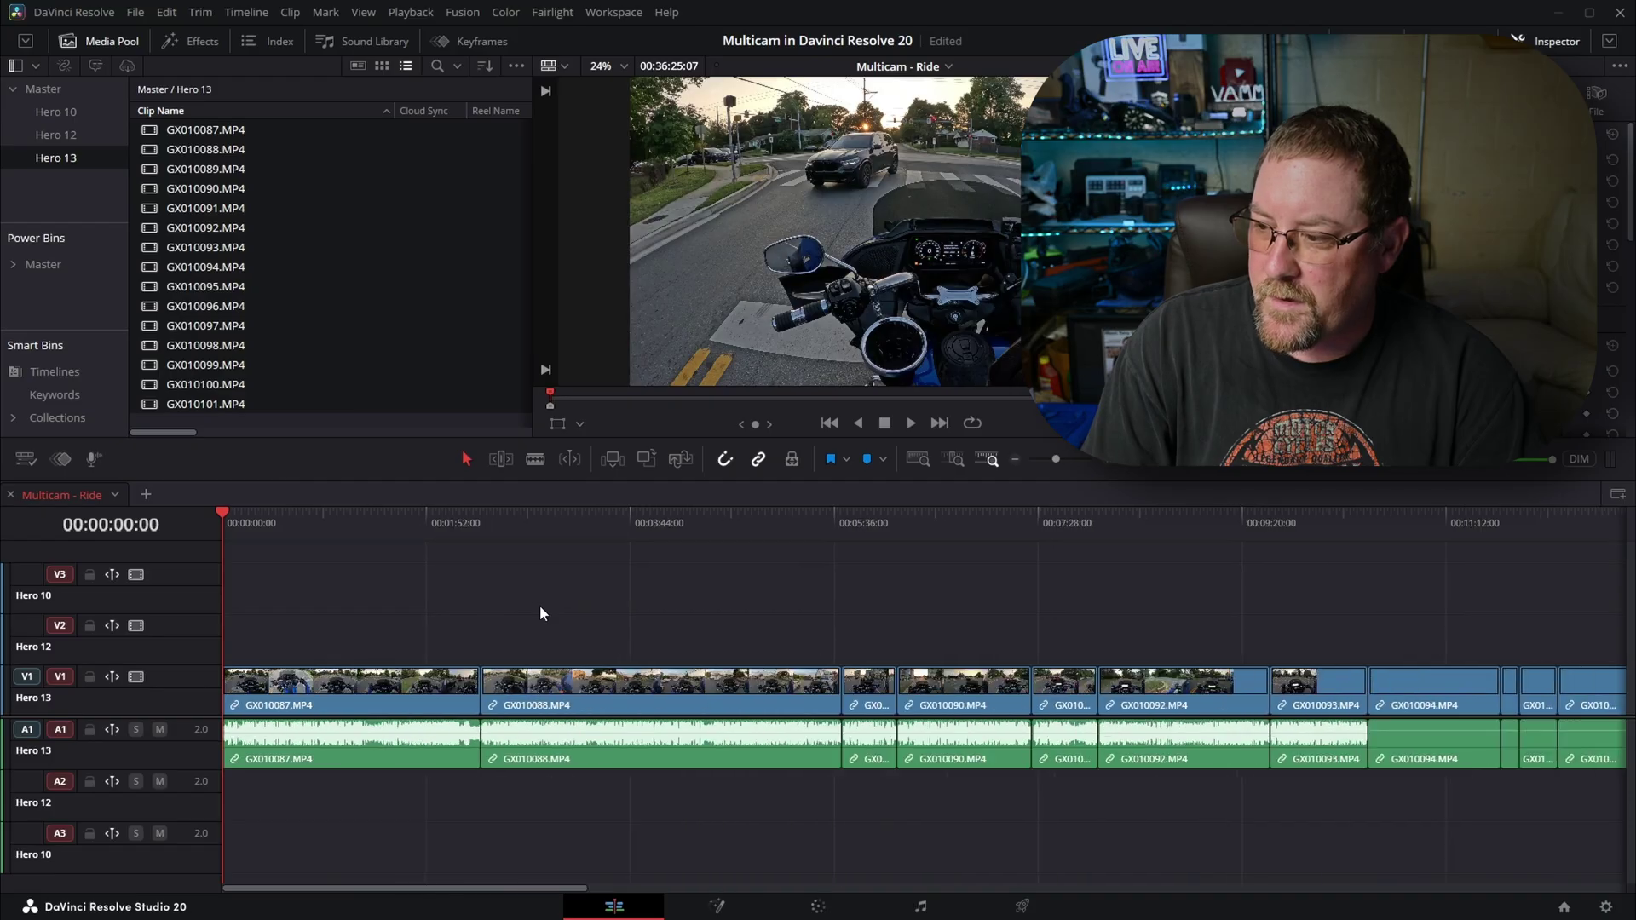
pyautogui.scroll(-4, 535, 601)
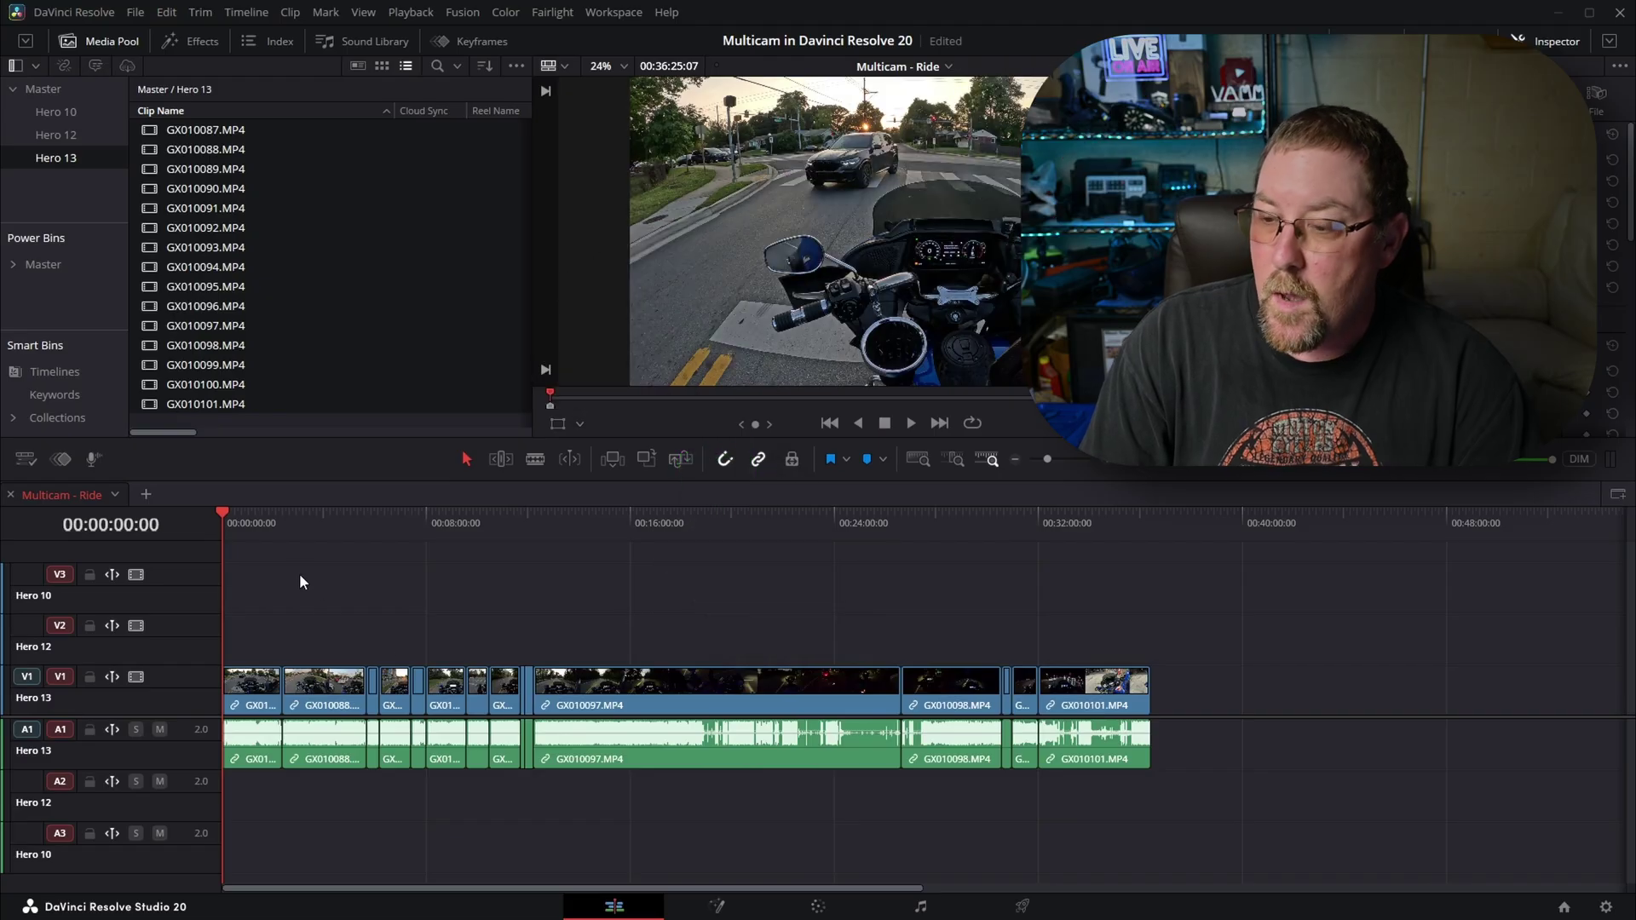
pyautogui.click(286, 522)
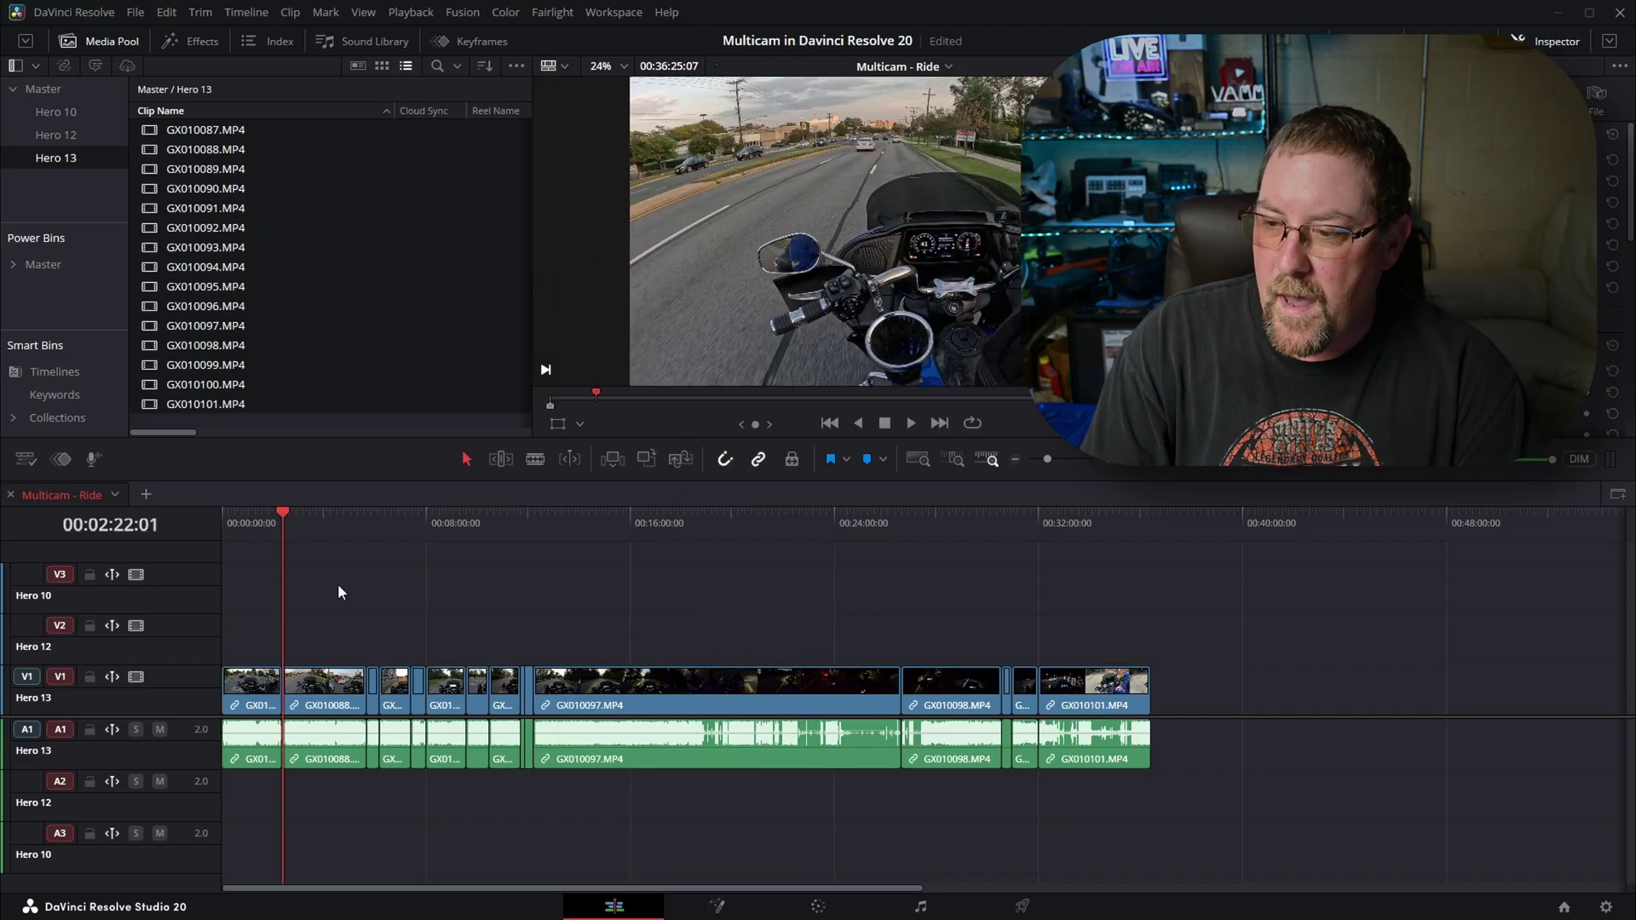
pyautogui.scroll(5, 388, 615)
pyautogui.scroll(2, 392, 613)
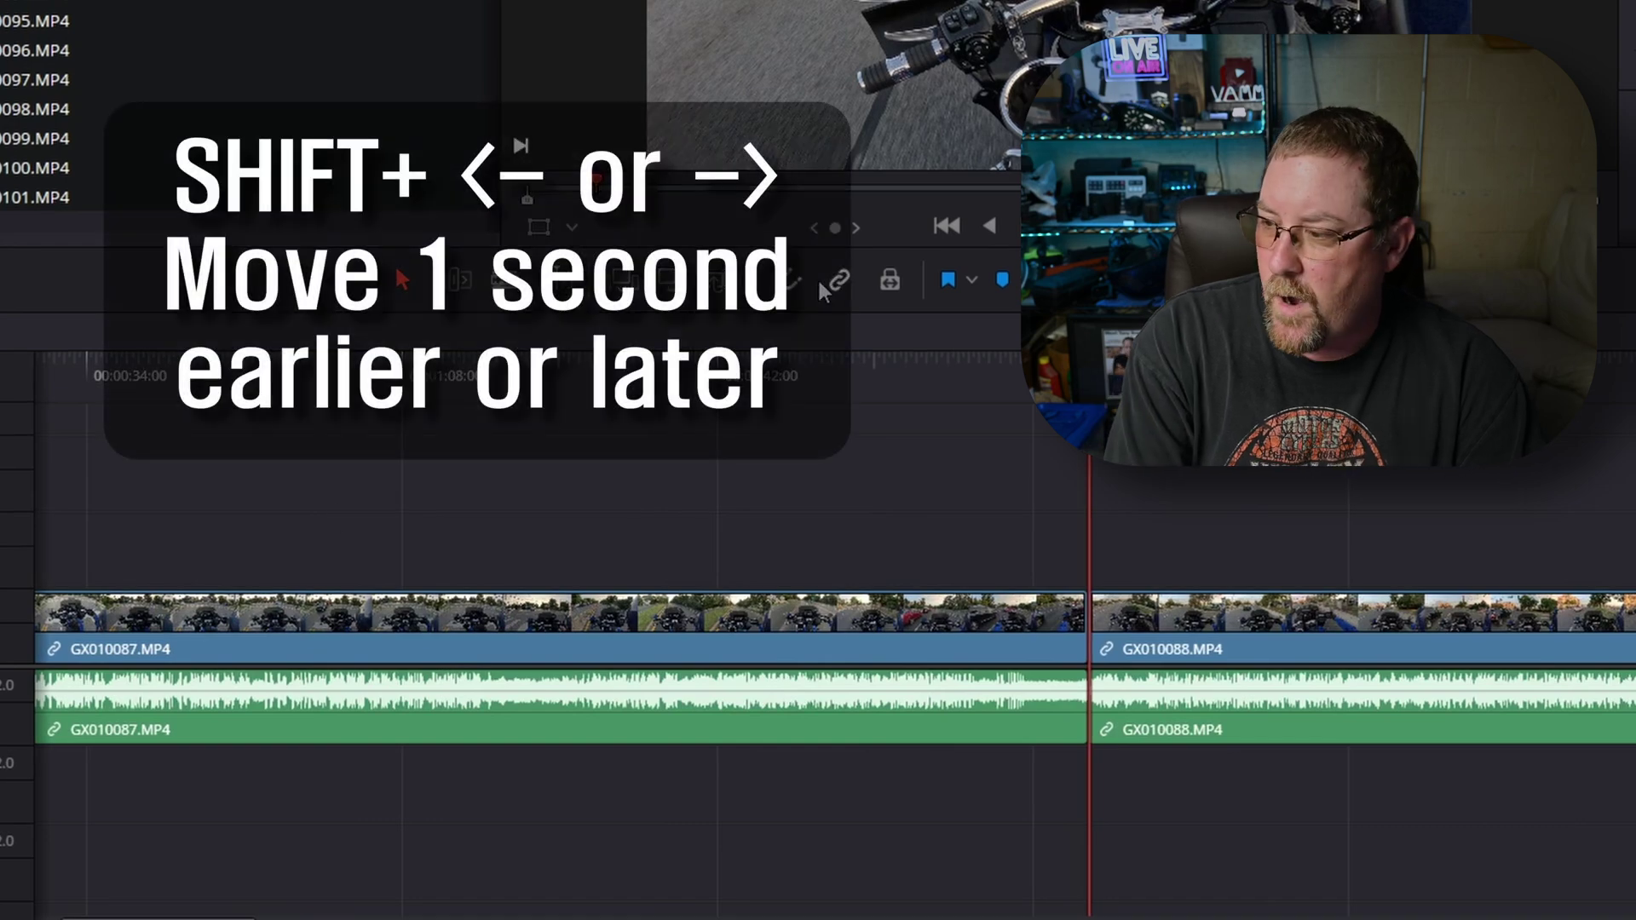
pyautogui.hotkey('shift', 'Right')
pyautogui.hotkey('shift', 'Right')
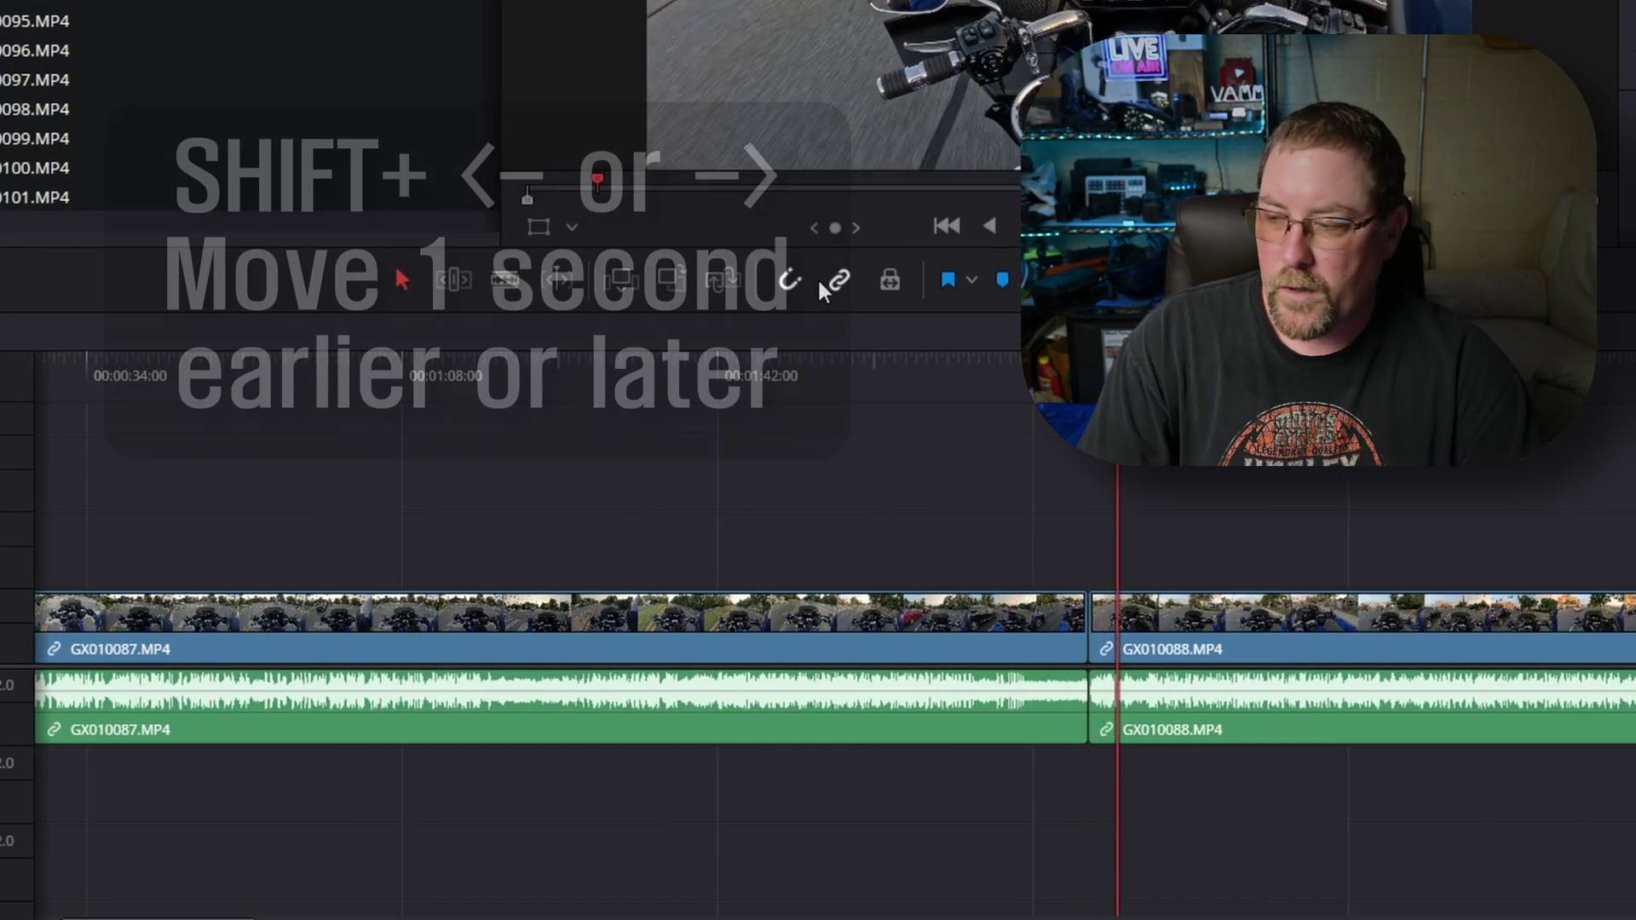
pyautogui.hotkey('alt', 'y')
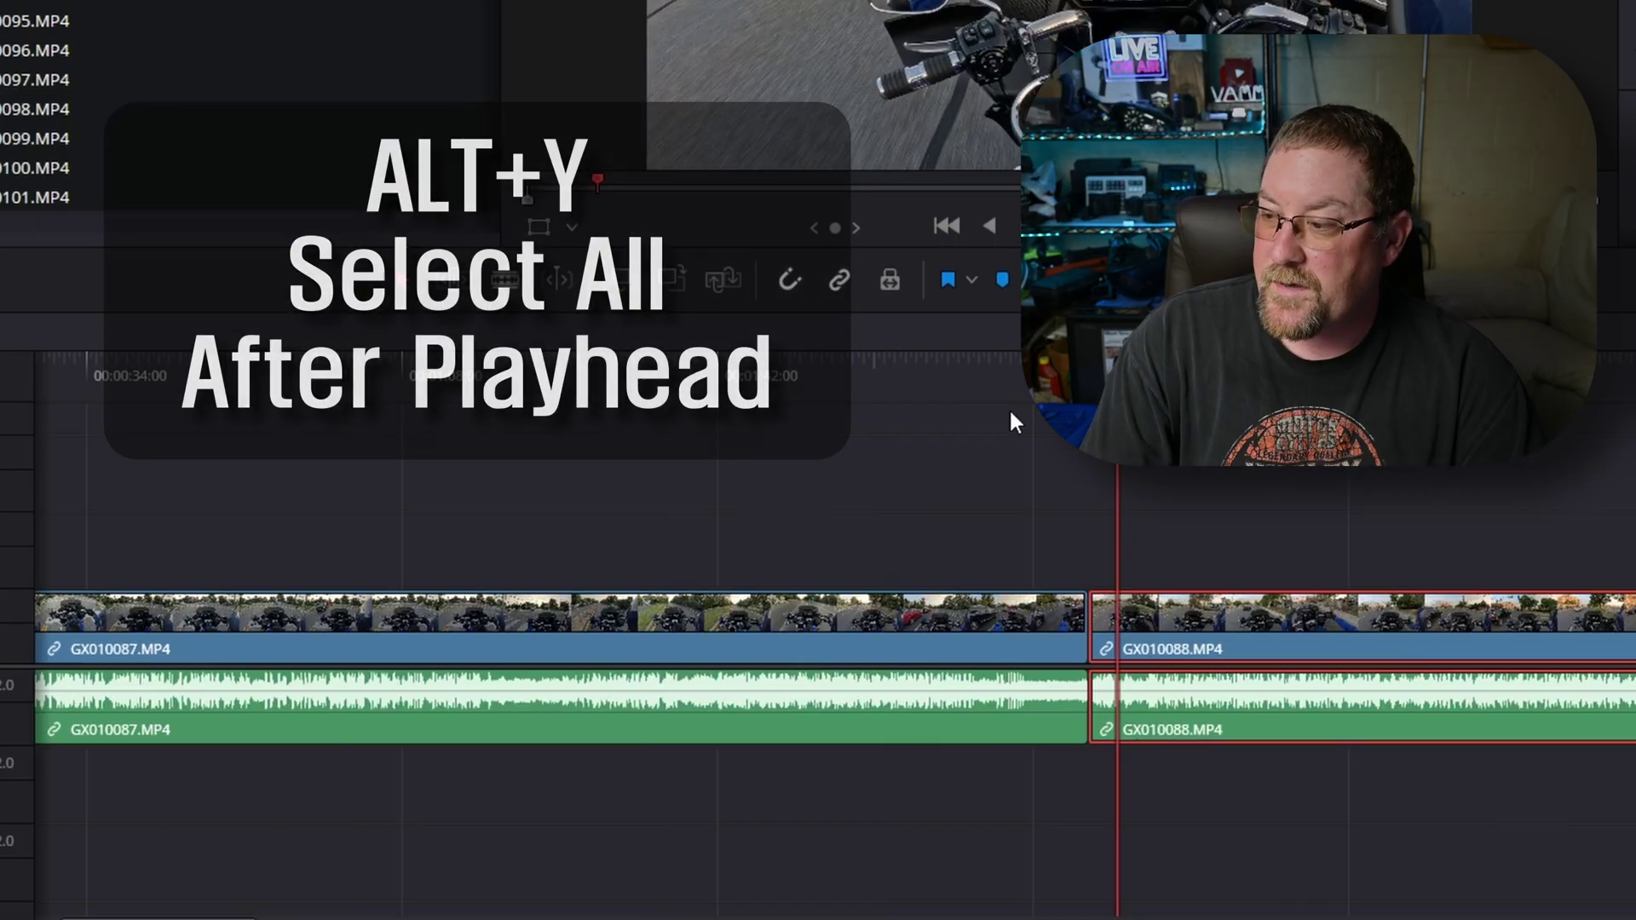
pyautogui.scroll(-8, 1198, 504)
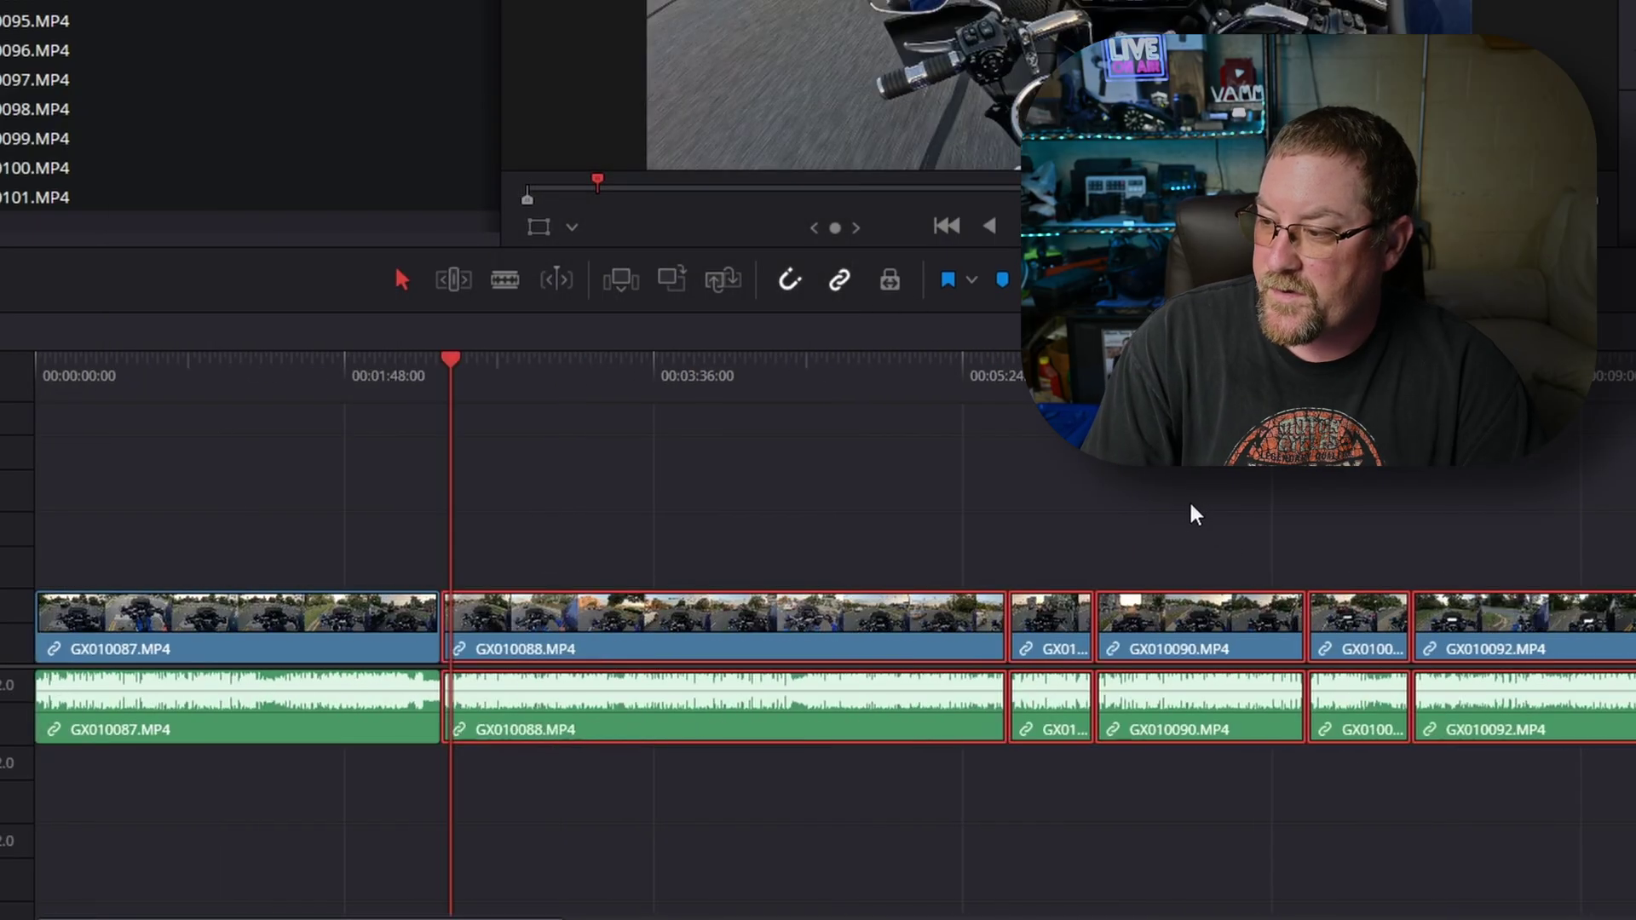
pyautogui.scroll(8, 1179, 513)
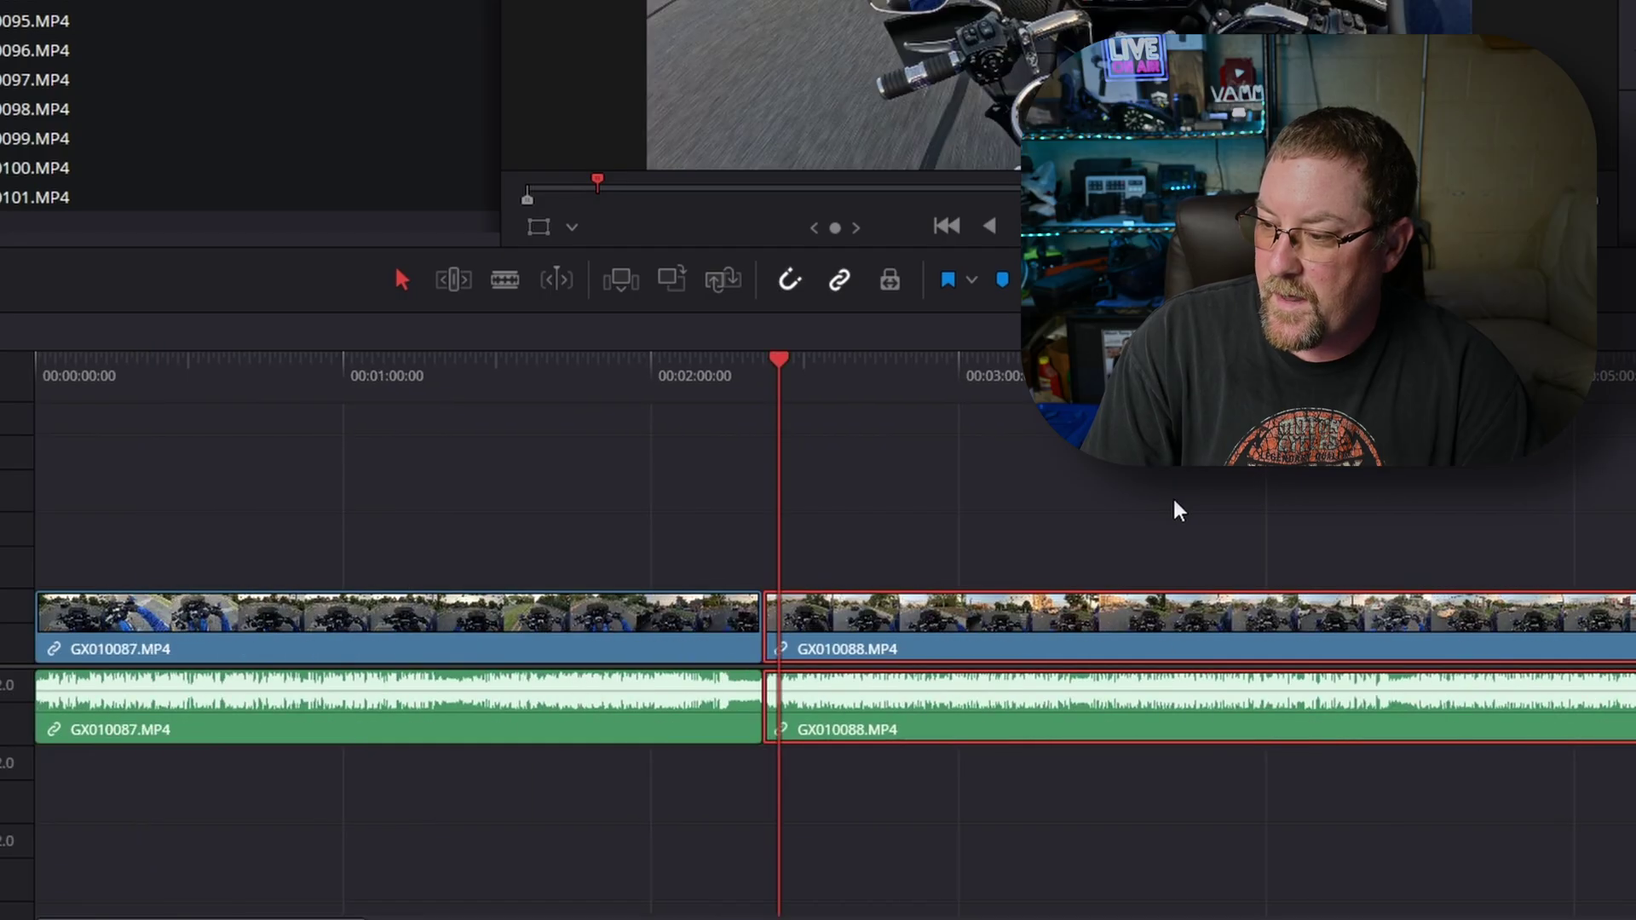
pyautogui.moveTo(1039, 641); pyautogui.dragTo(1129, 641)
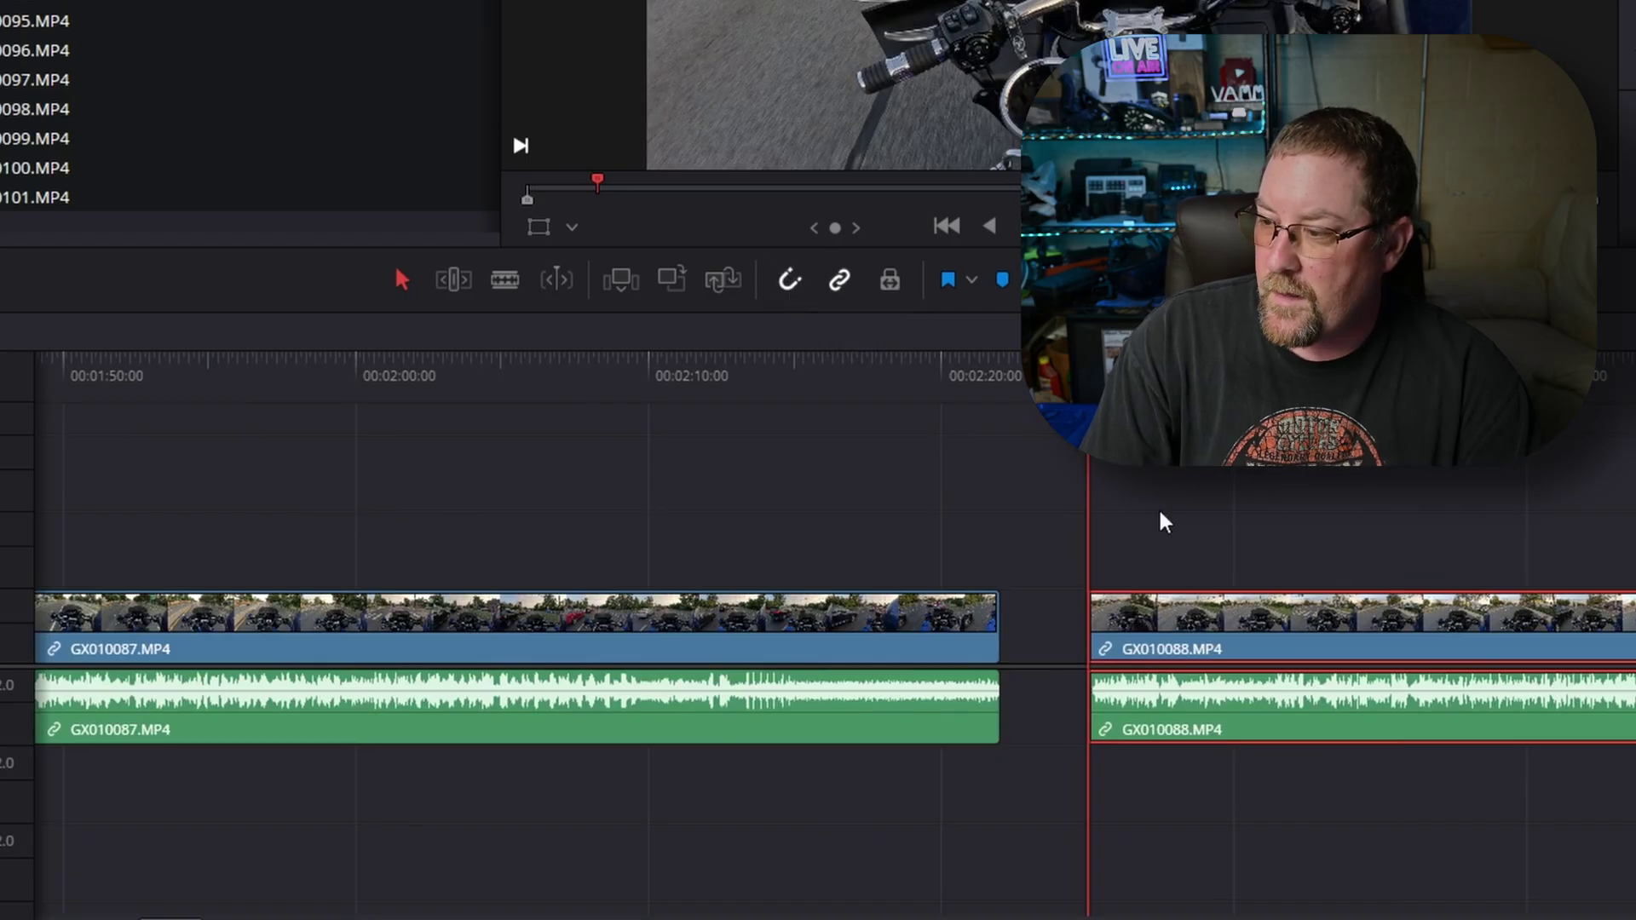
# Move GX010089.MP4 and the clips after it 3 seconds later, leaving a gap after GX010088.MP4
pyautogui.press('Down')
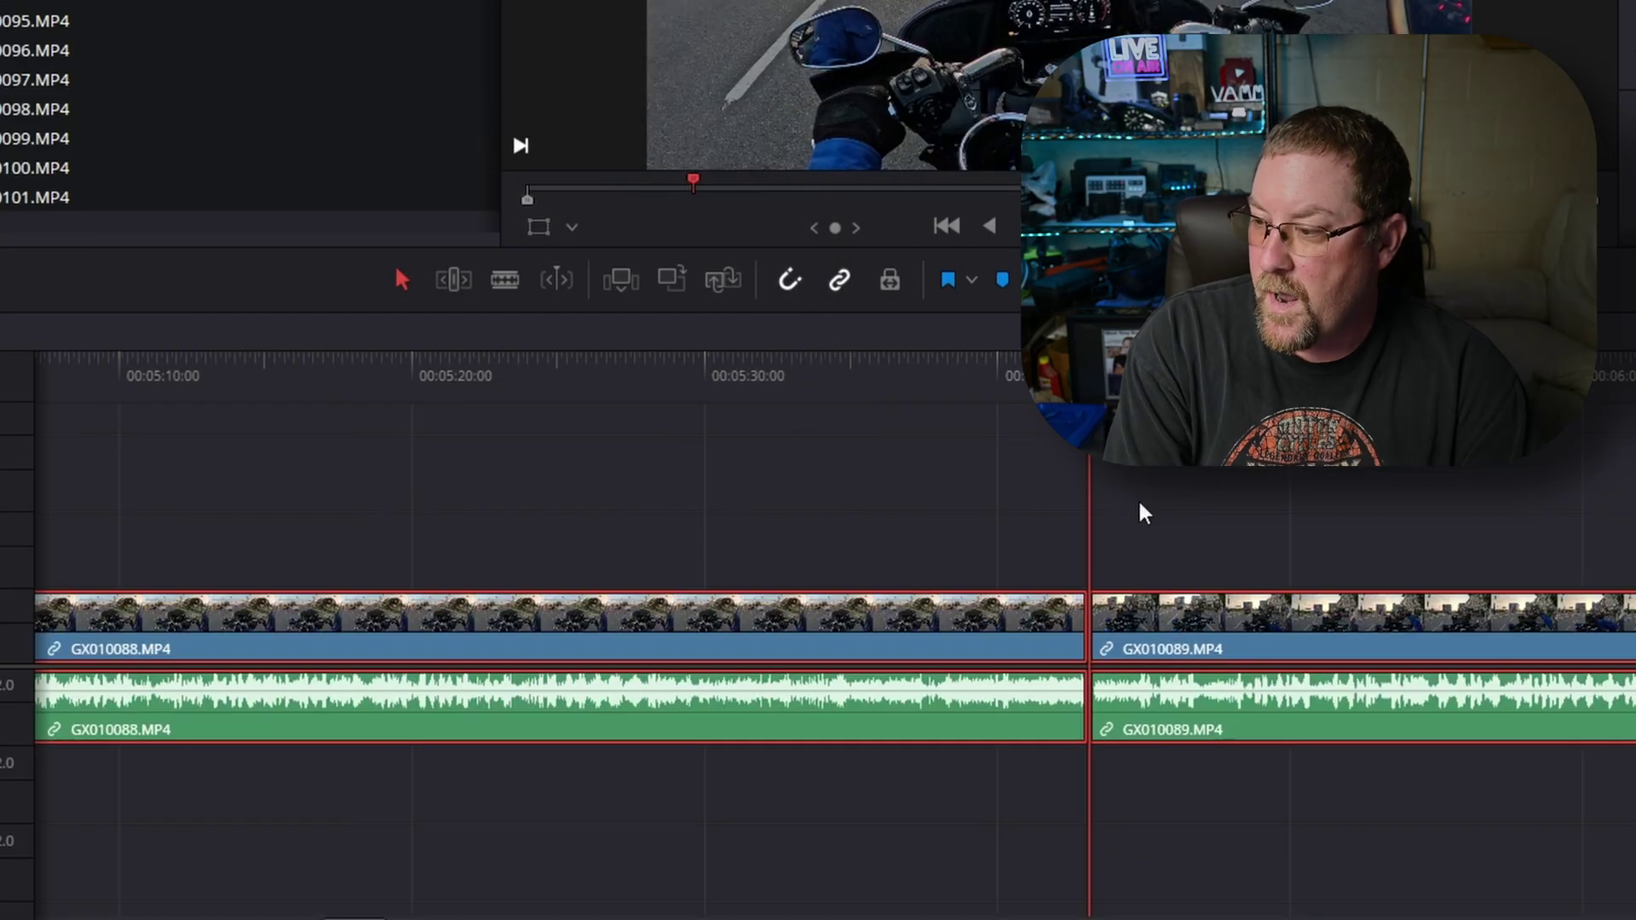
pyautogui.hotkey('shift', 'Right')
pyautogui.hotkey('shift', 'Right')
pyautogui.hotkey('shift', 'Right')
pyautogui.click(1223, 602)
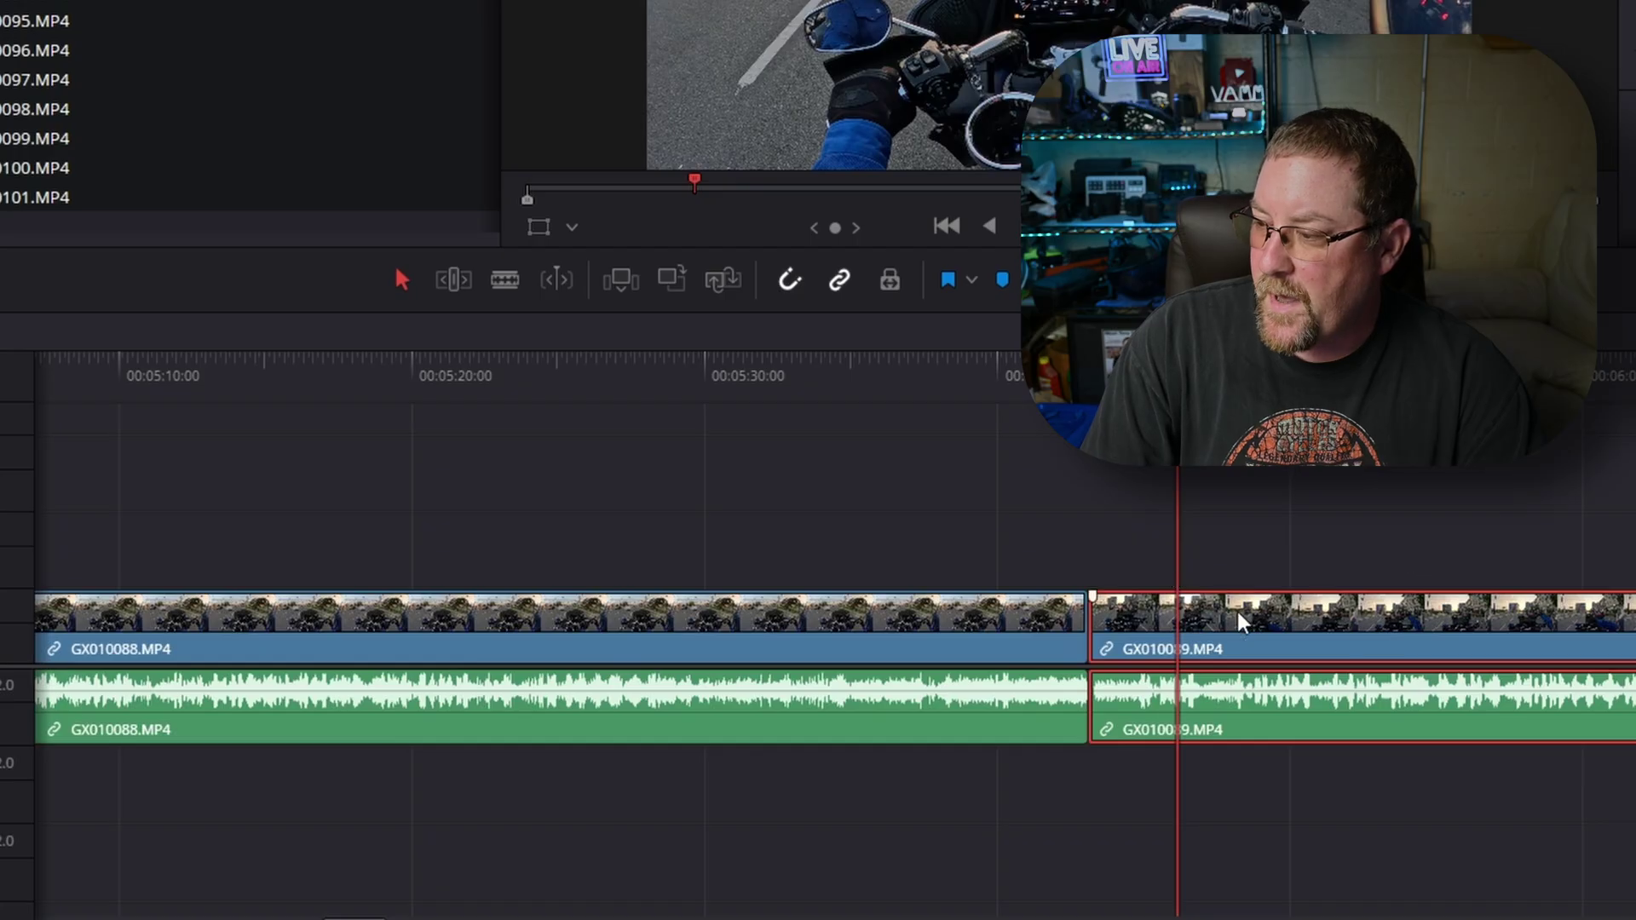
pyautogui.moveTo(1240, 622); pyautogui.dragTo(1325, 623)
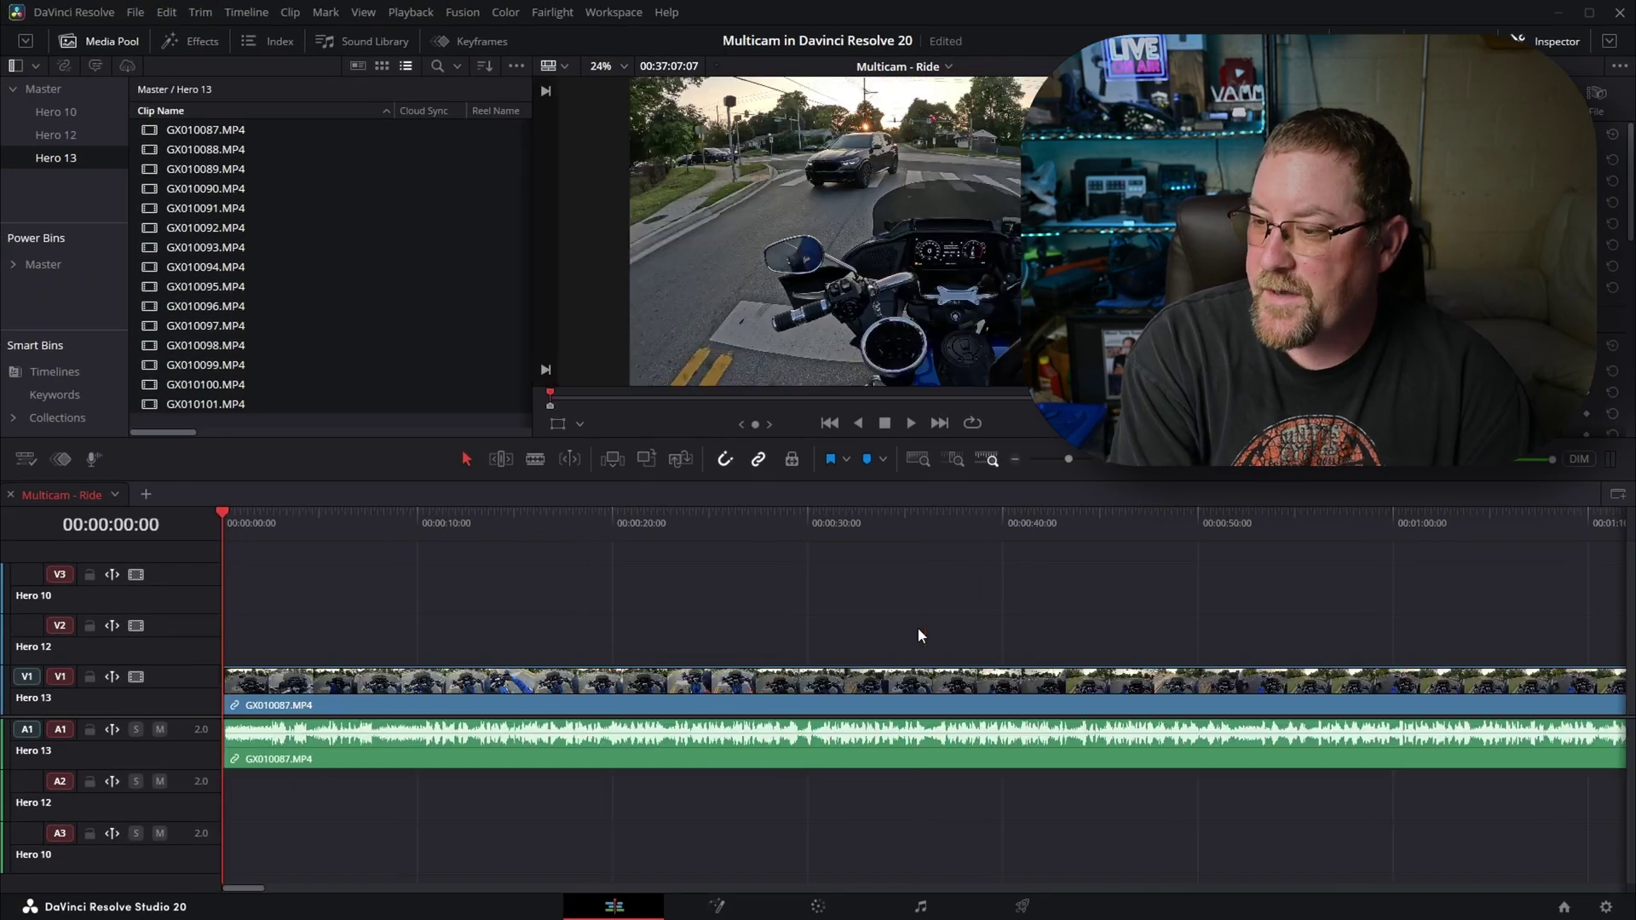
pyautogui.scroll(-7, 758, 622)
pyautogui.scroll(-4, 755, 615)
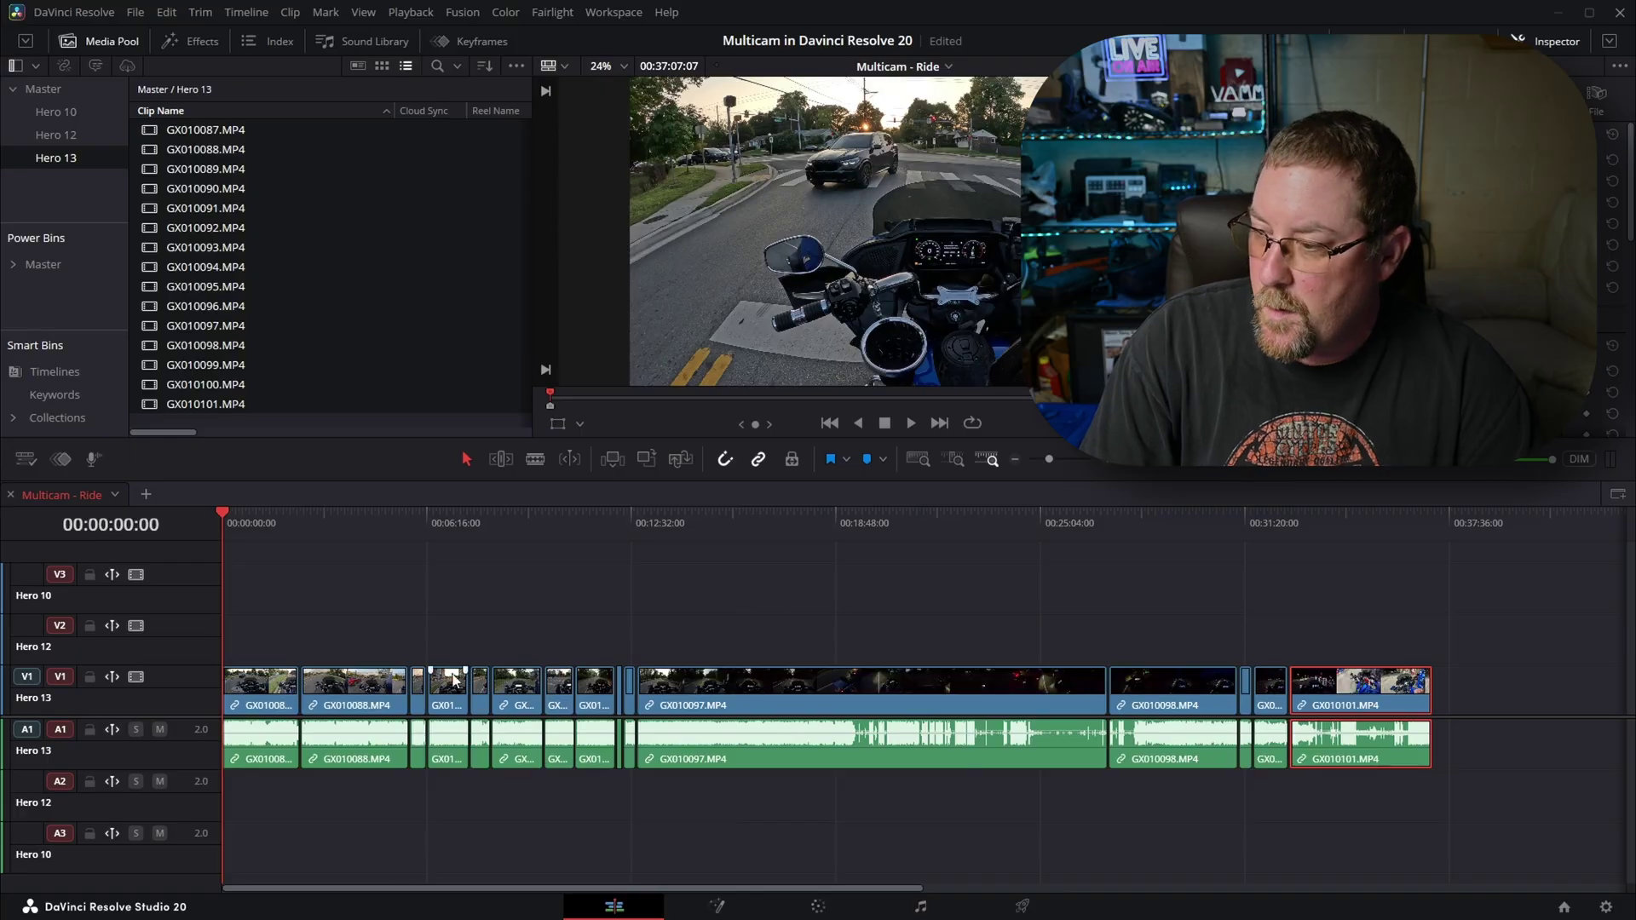
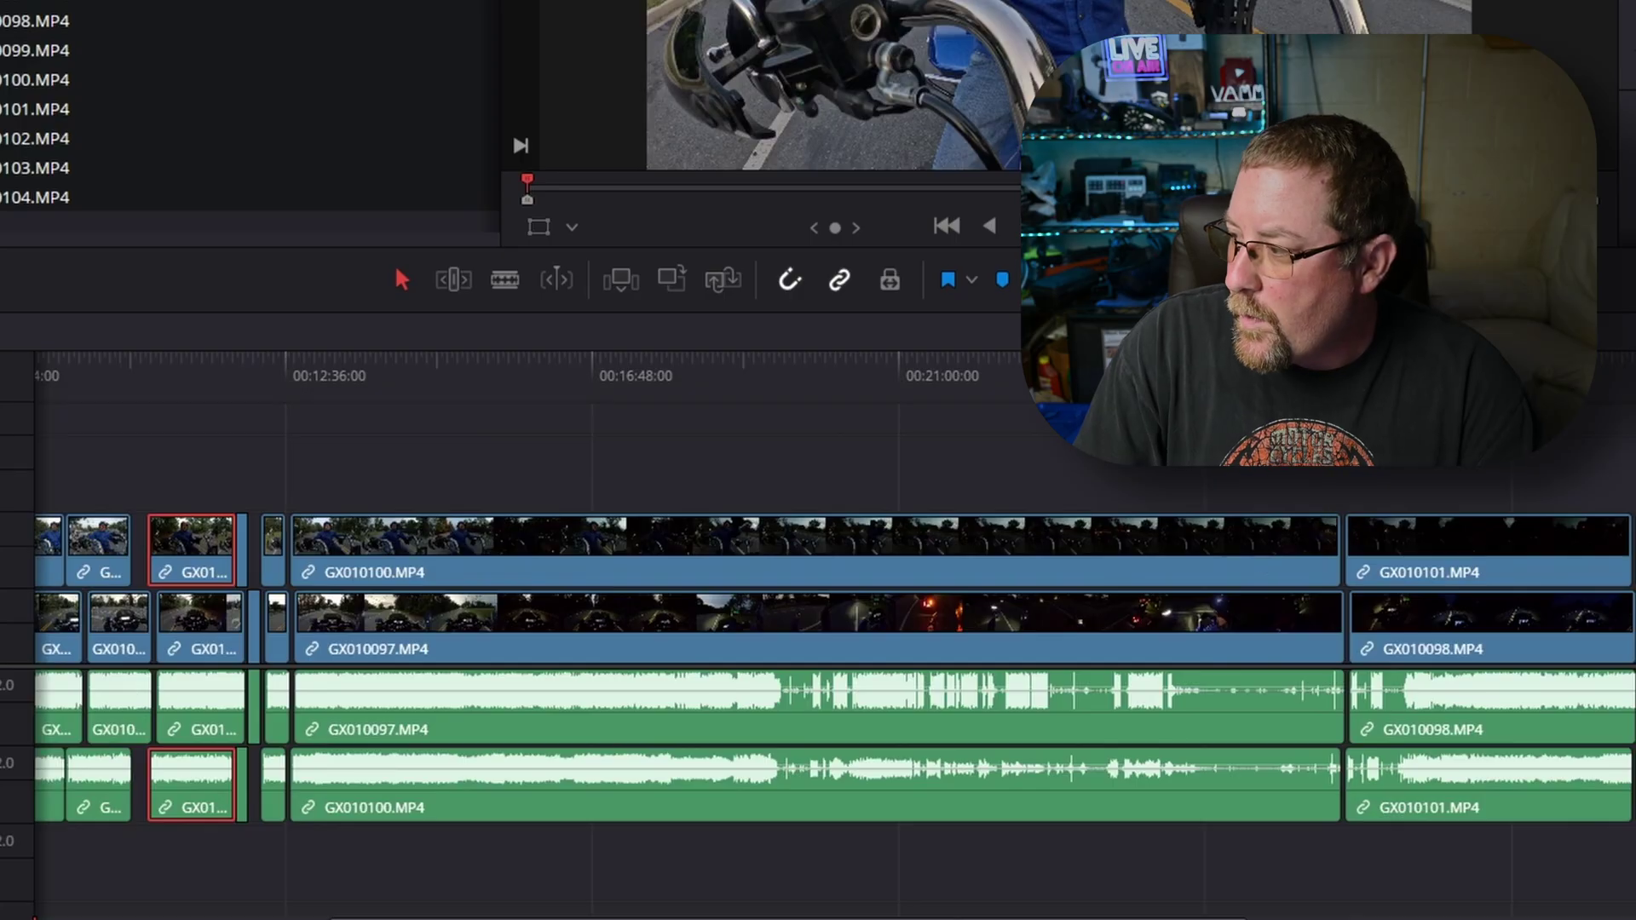
pyautogui.hscroll(5, 974, 440)
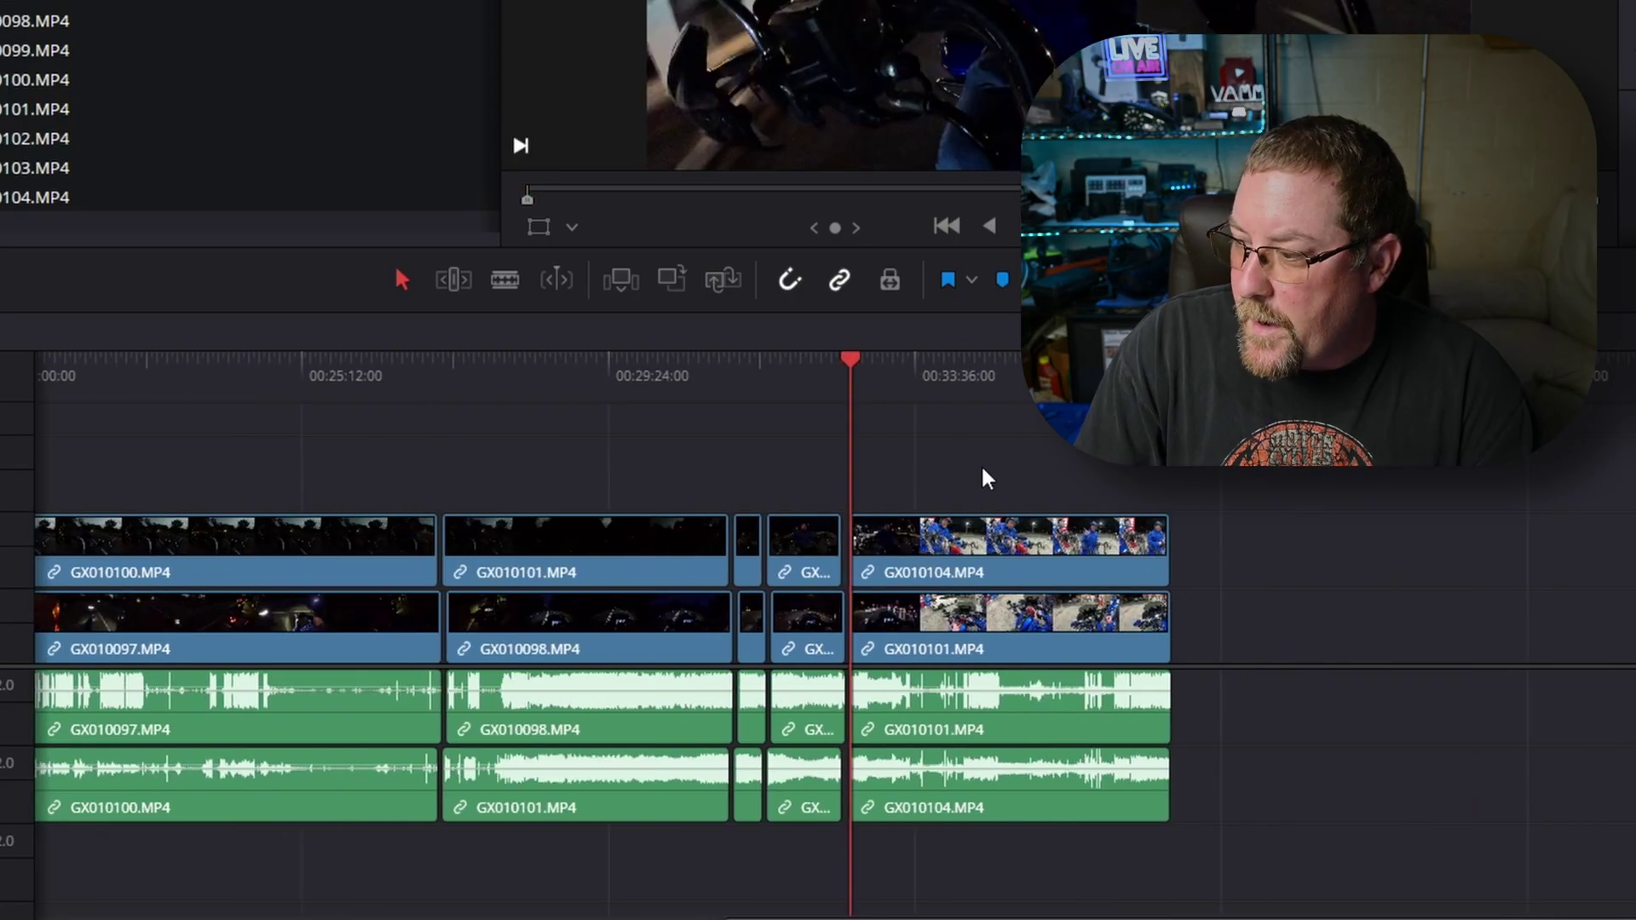
# Auto-align GX010104.MP4 on the Hero 12 track with GX010101.MP4 on the Hero 13 track by Waveform, using track number 1
pyautogui.scroll(4, 1033, 501)
pyautogui.hscroll(5, 1099, 460)
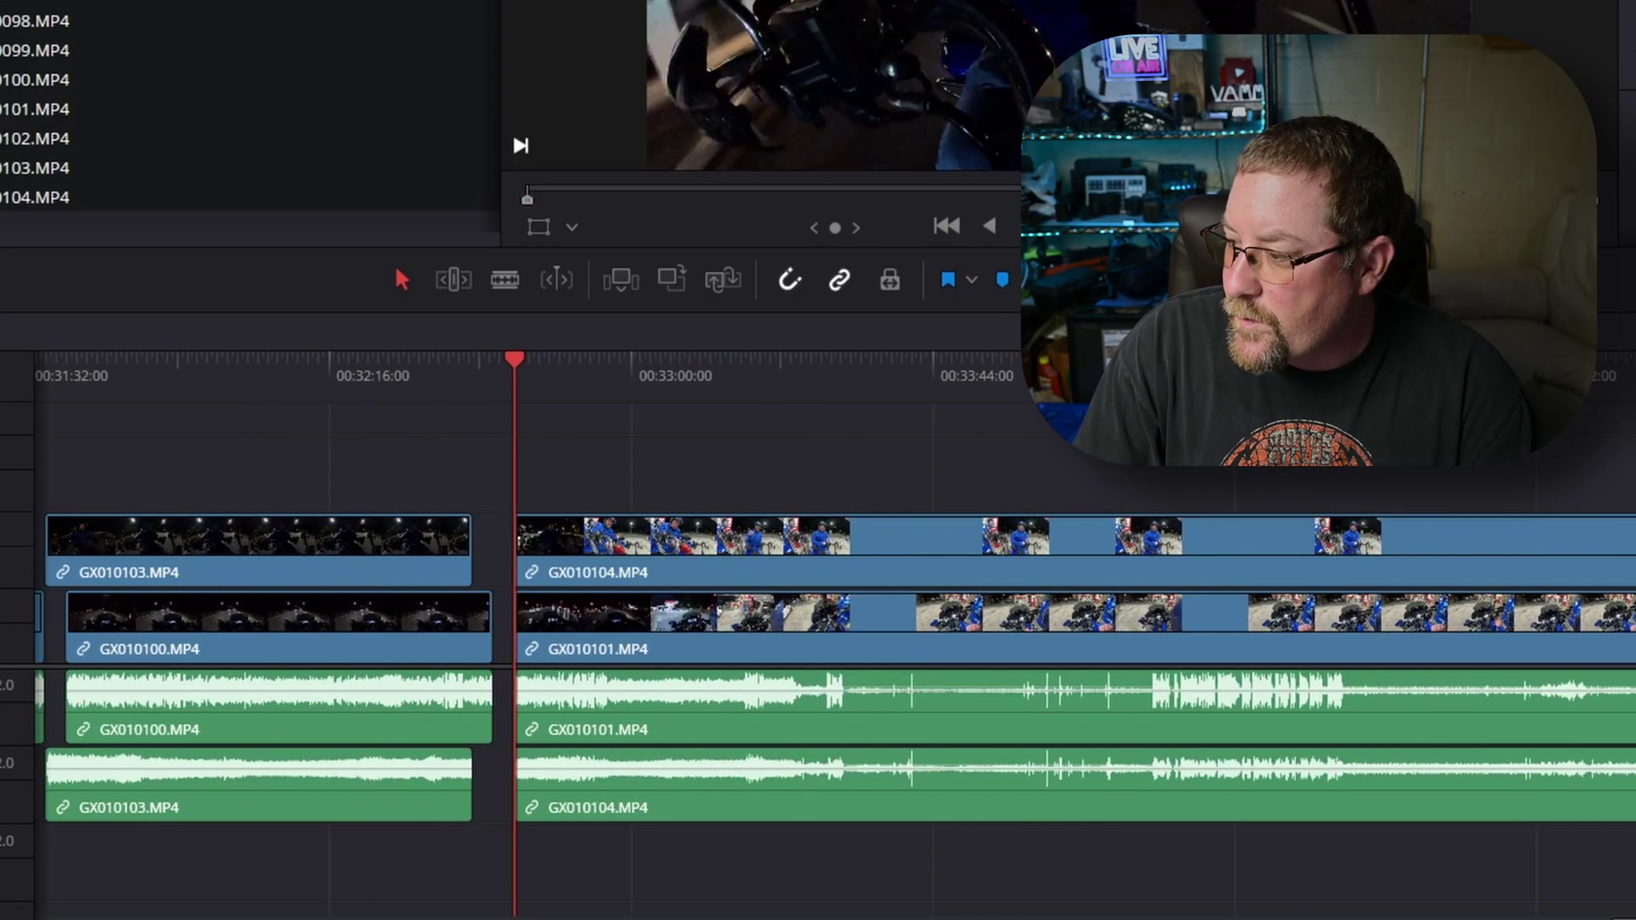
pyautogui.click(1211, 368)
pyautogui.scroll(4, 1274, 578)
pyautogui.scroll(4, 1278, 586)
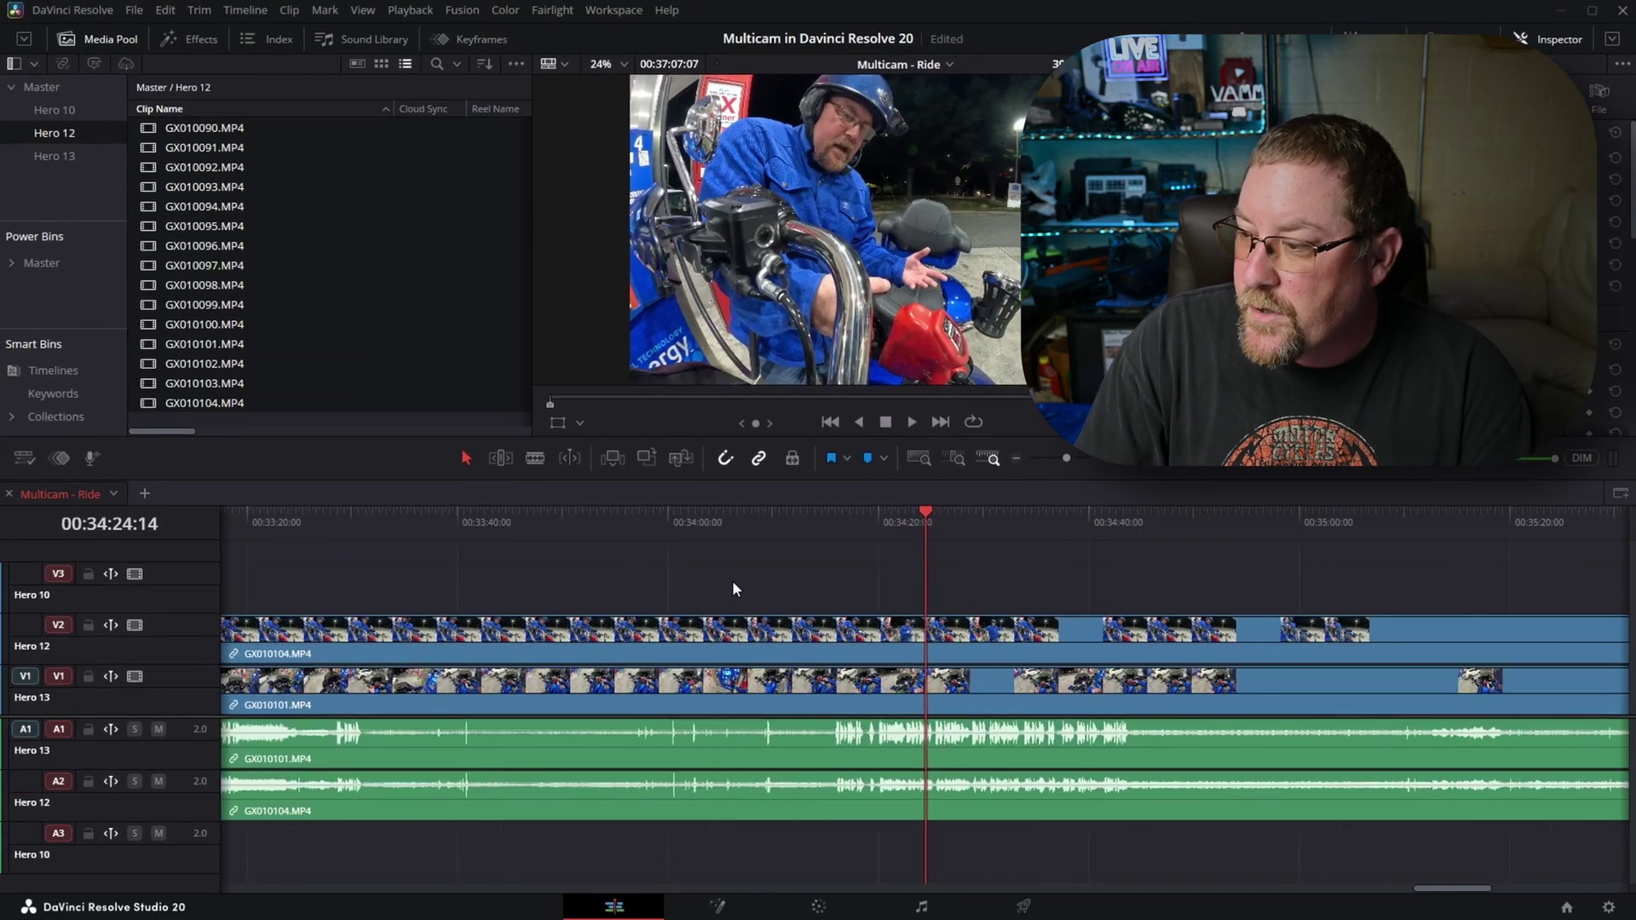
pyautogui.scroll(-1, 733, 589)
pyautogui.moveTo(805, 588); pyautogui.dragTo(857, 697)
pyautogui.rightClick(833, 636)
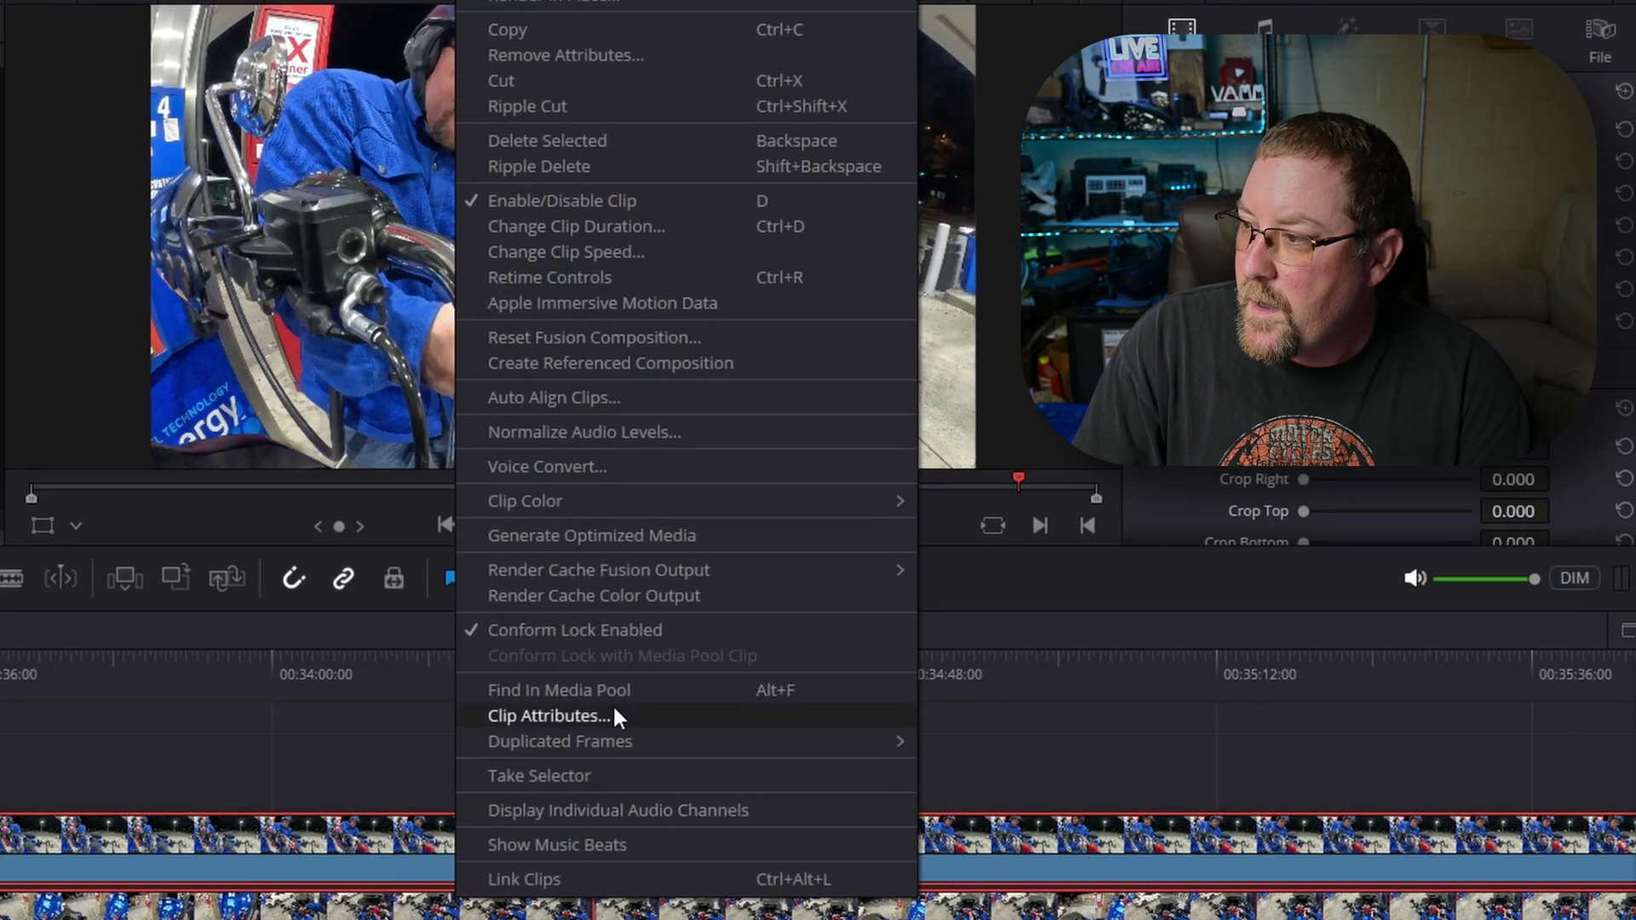
pyautogui.click(567, 401)
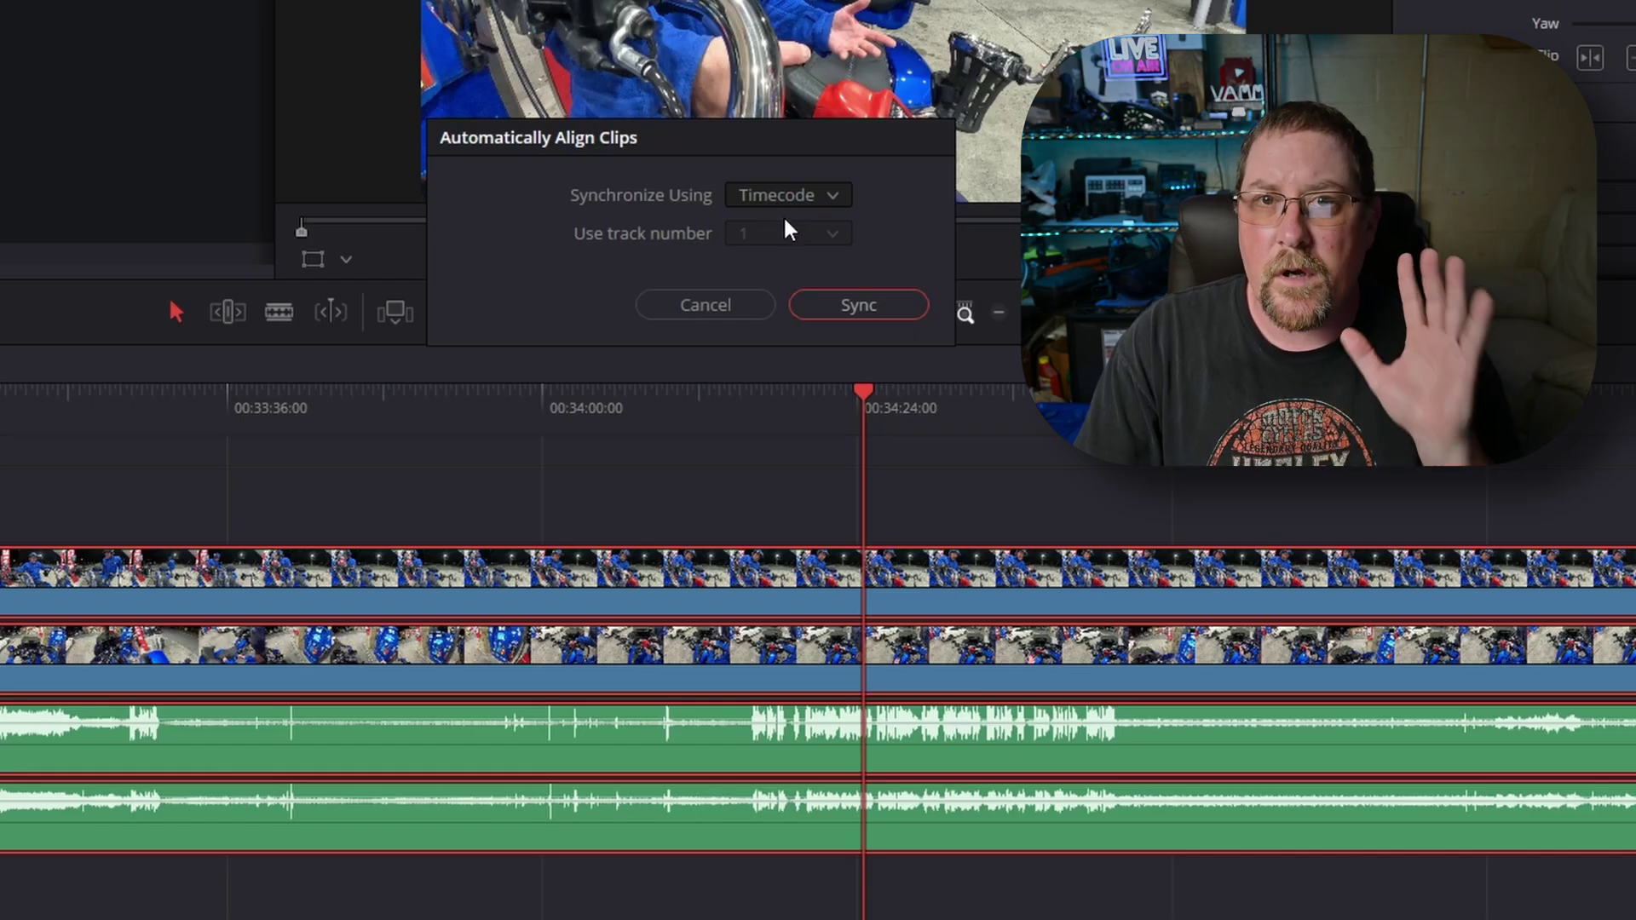
pyautogui.click(791, 204)
pyautogui.click(794, 229)
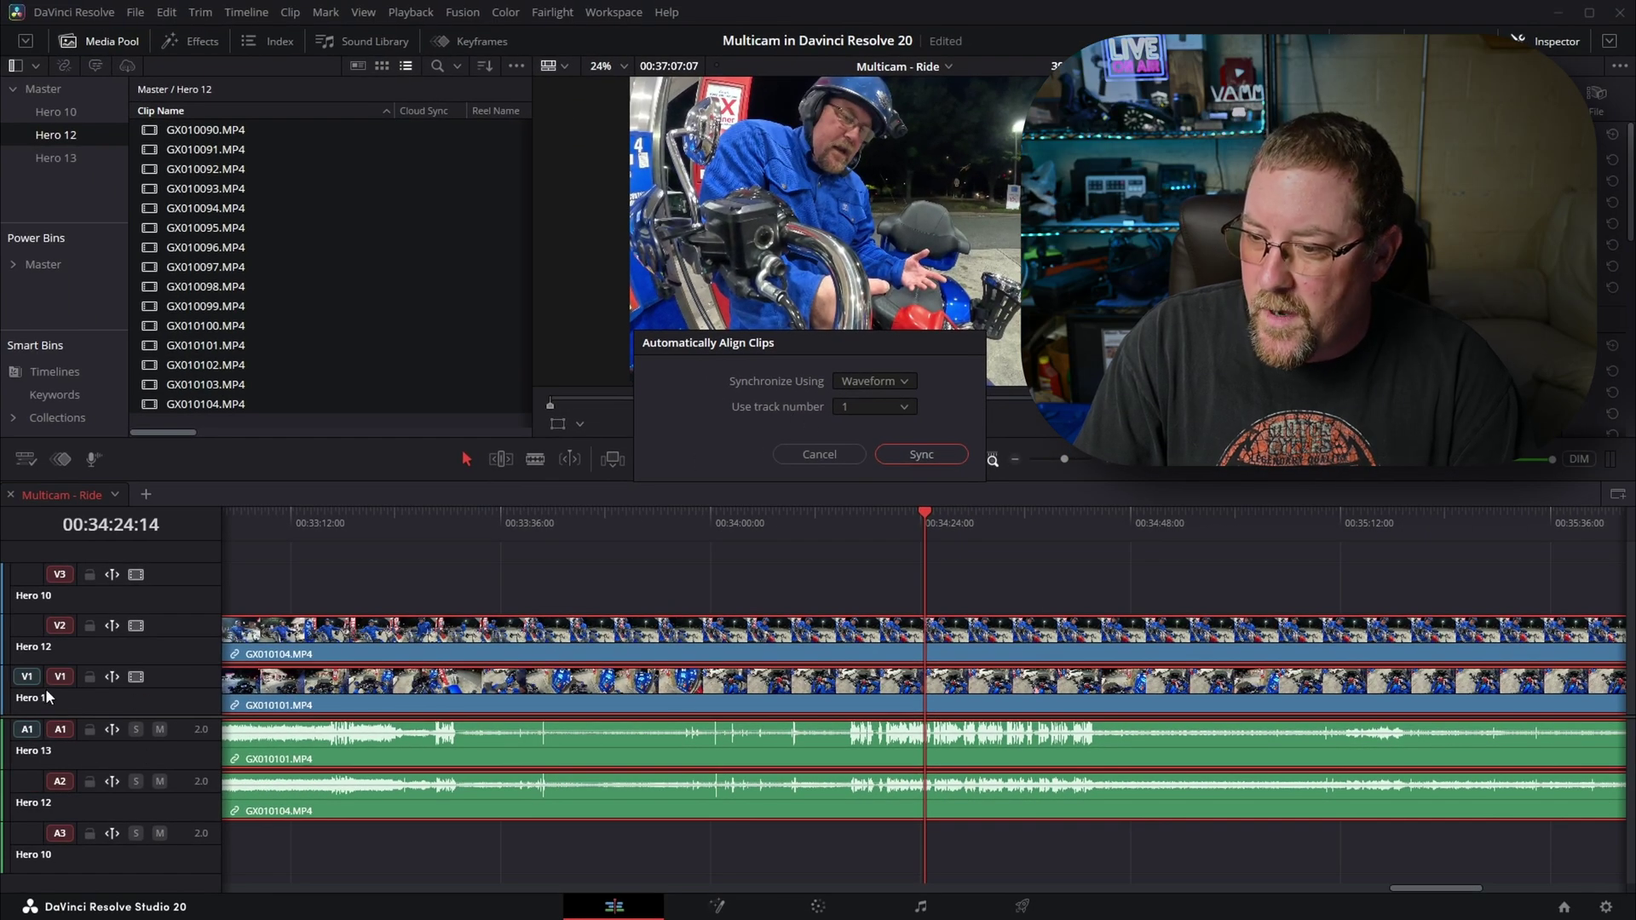
pyautogui.click(905, 455)
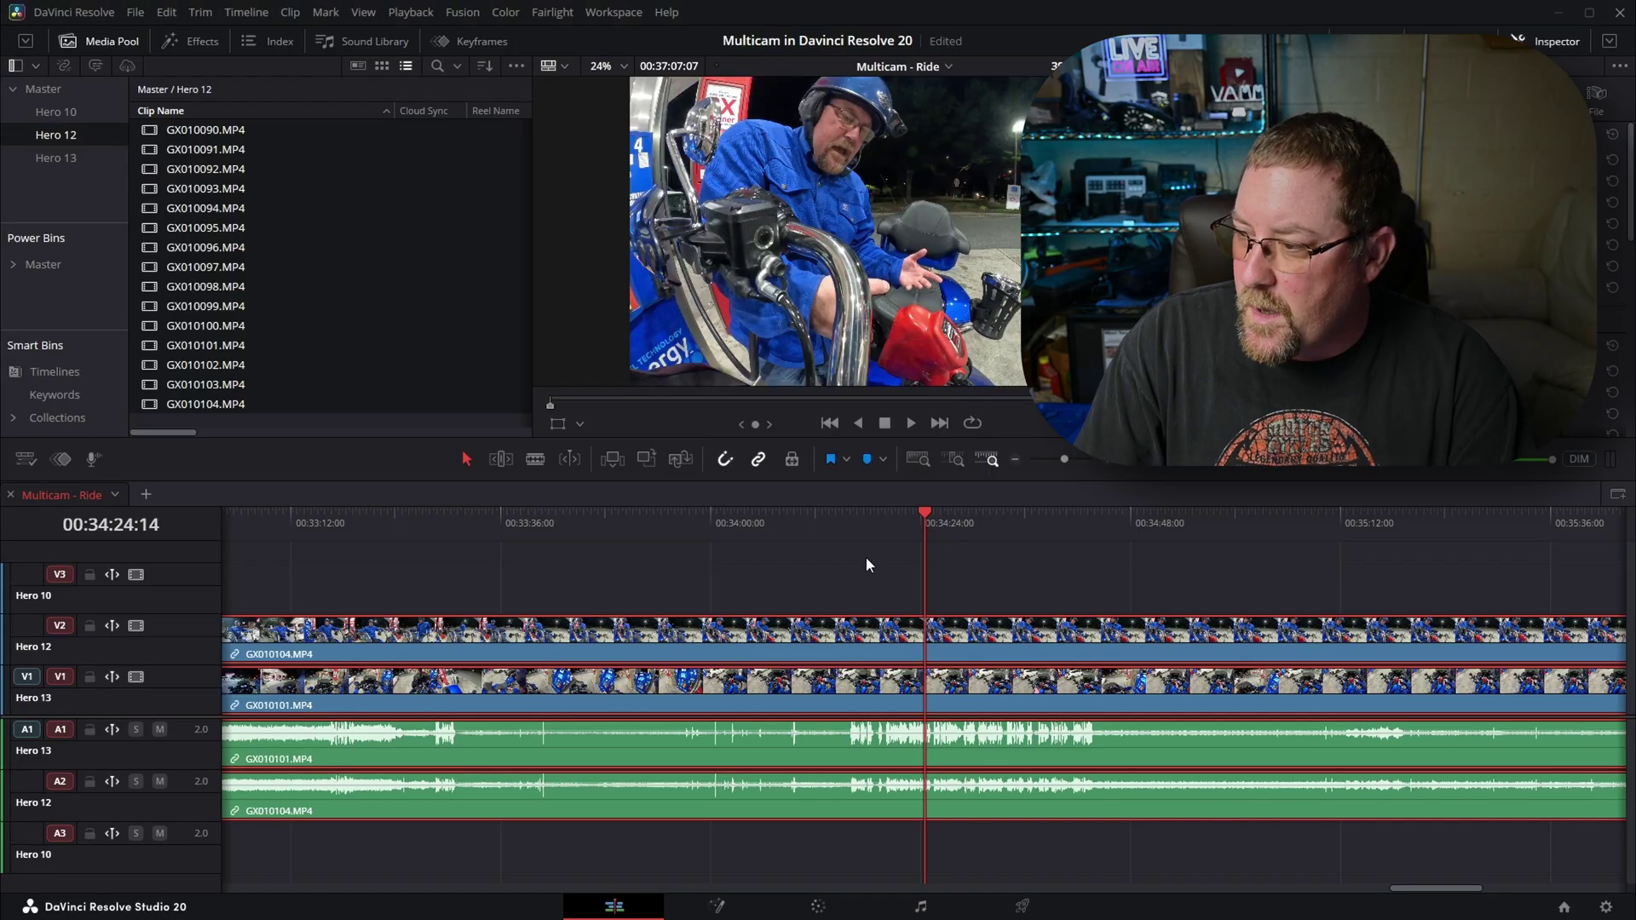
# Nudge GX010104.MP4 slightly earlier with snapping off so its speech waveform matches GX010101.MP4, and turn snapping back on
pyautogui.click(846, 510)
pyautogui.scroll(6, 883, 554)
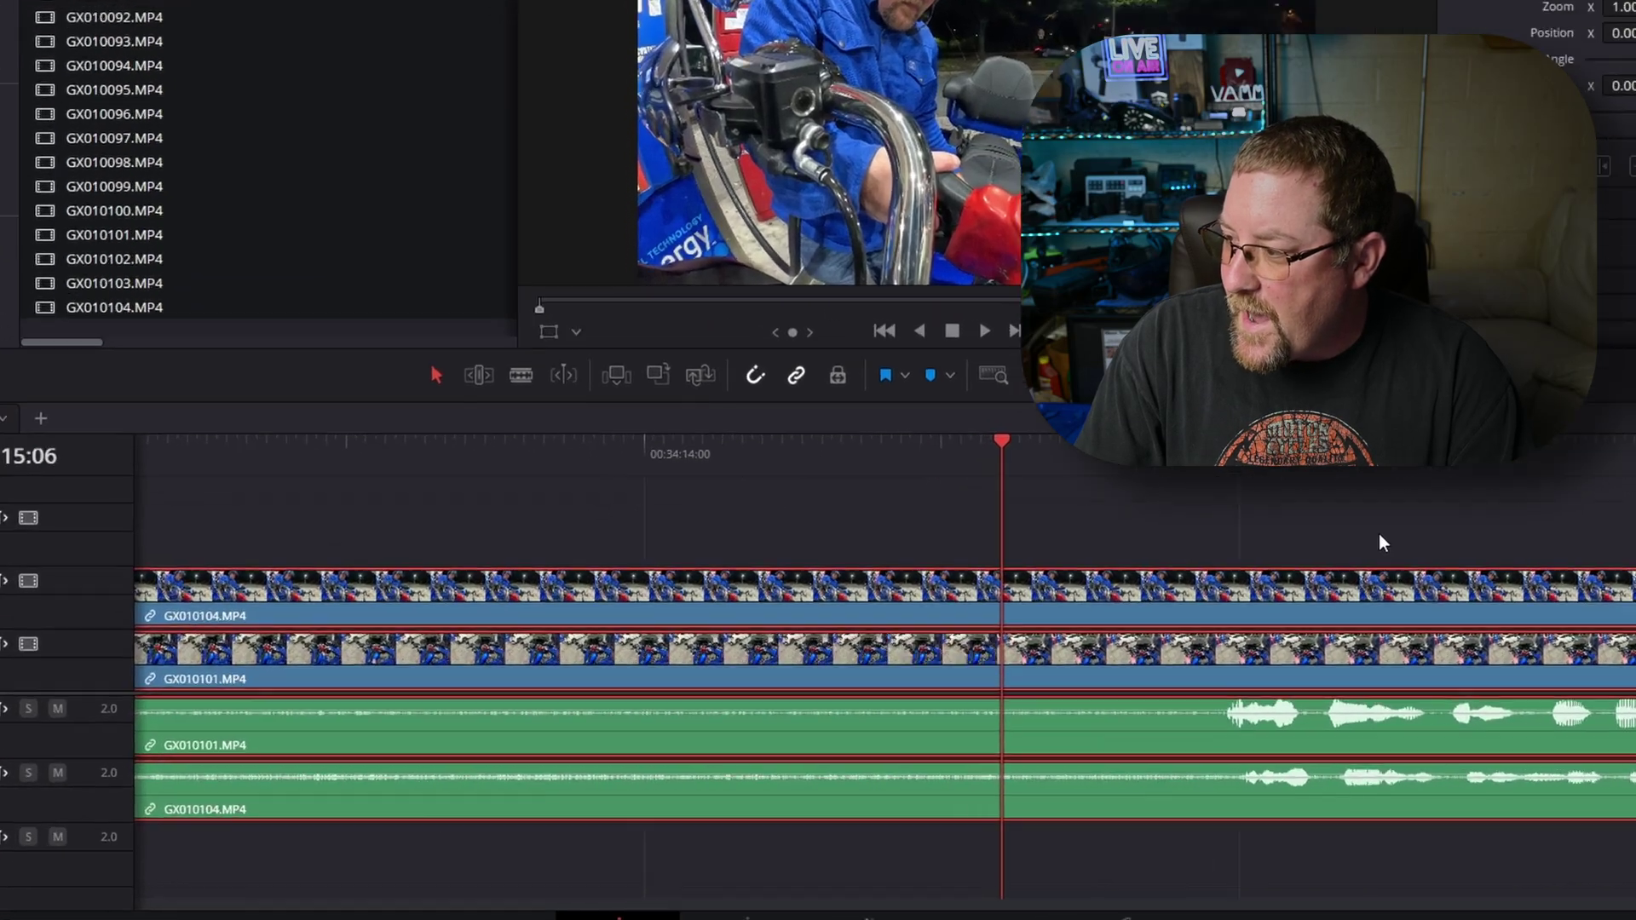
pyautogui.moveTo(1230, 586); pyautogui.dragTo(827, 538)
pyautogui.click(751, 516)
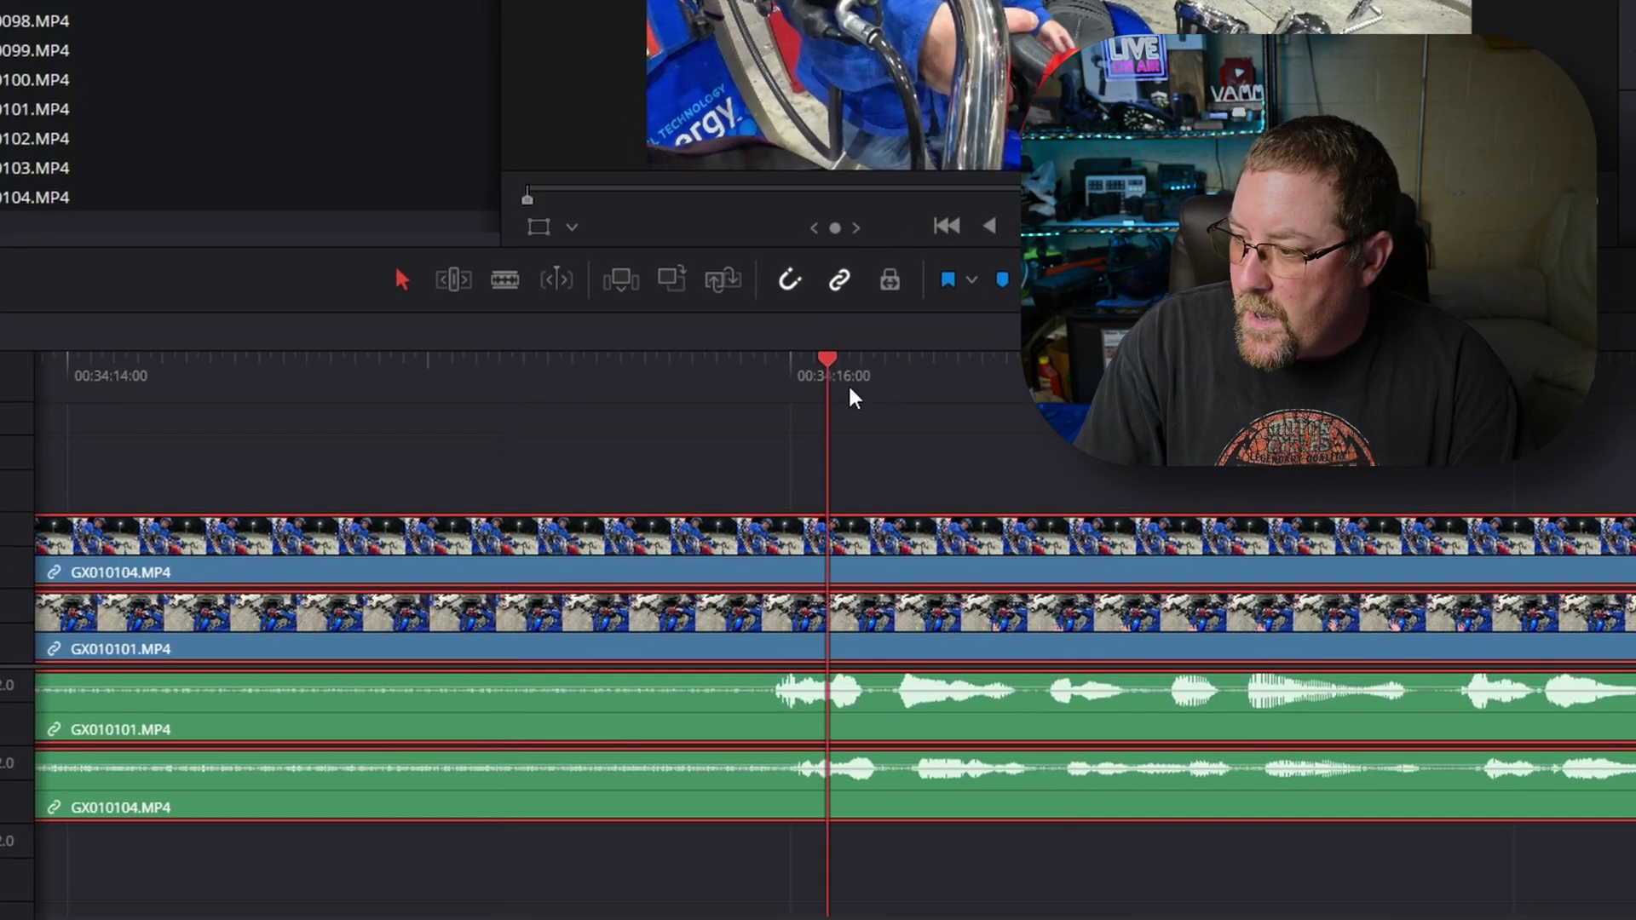
pyautogui.scroll(2, 777, 537)
pyautogui.click(1123, 482)
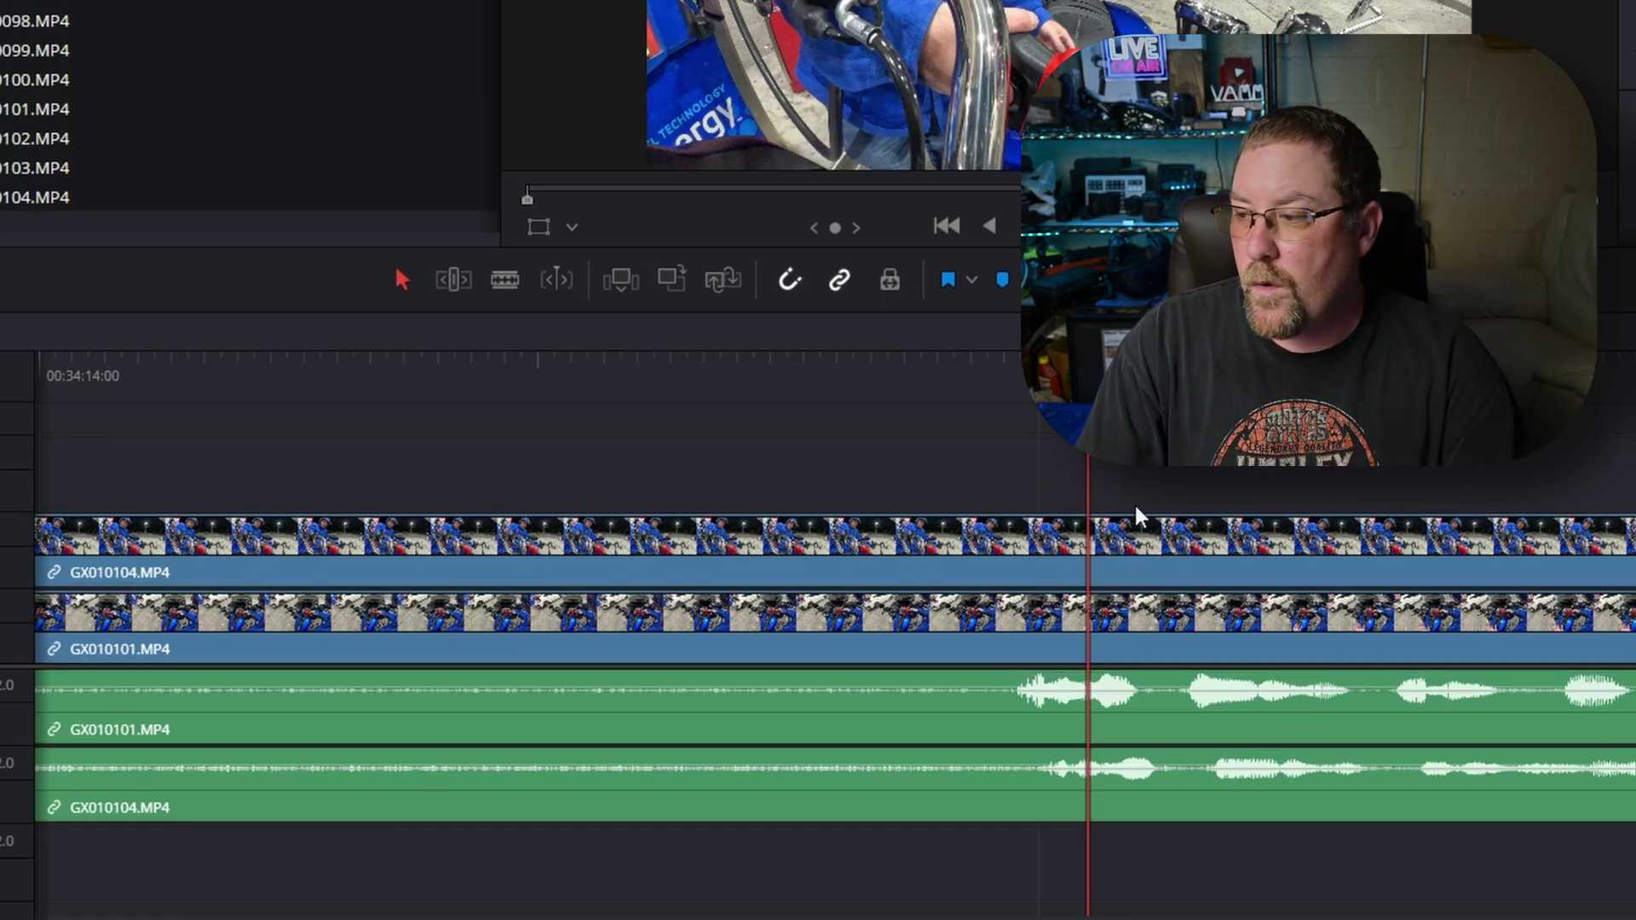
pyautogui.moveTo(1182, 554); pyautogui.dragTo(1158, 559)
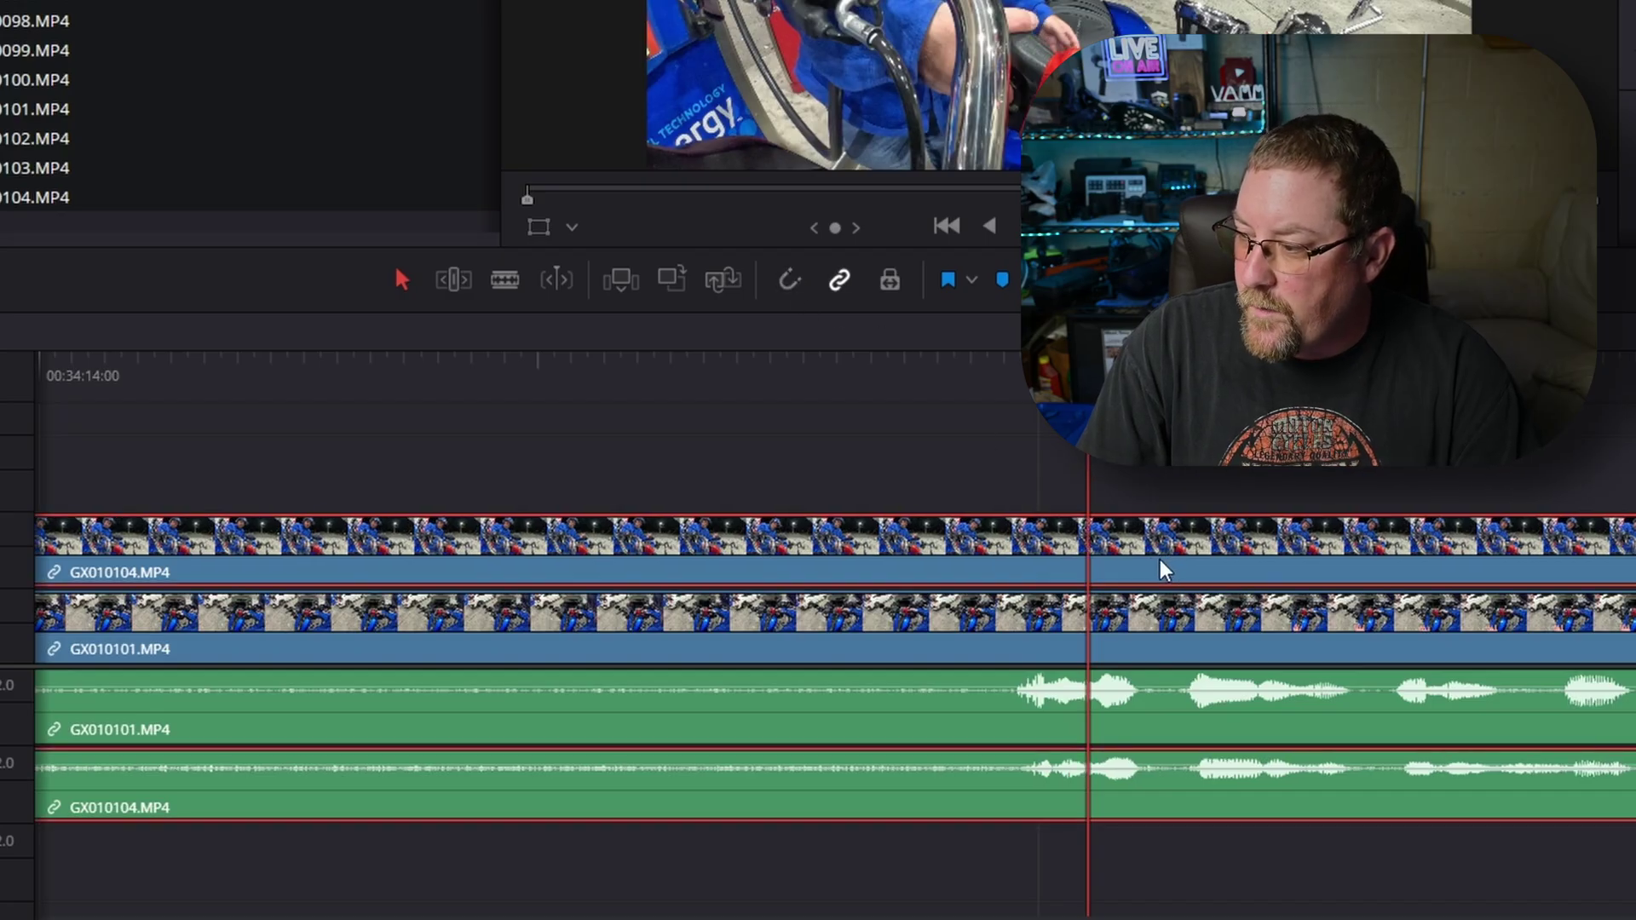
pyautogui.click(783, 282)
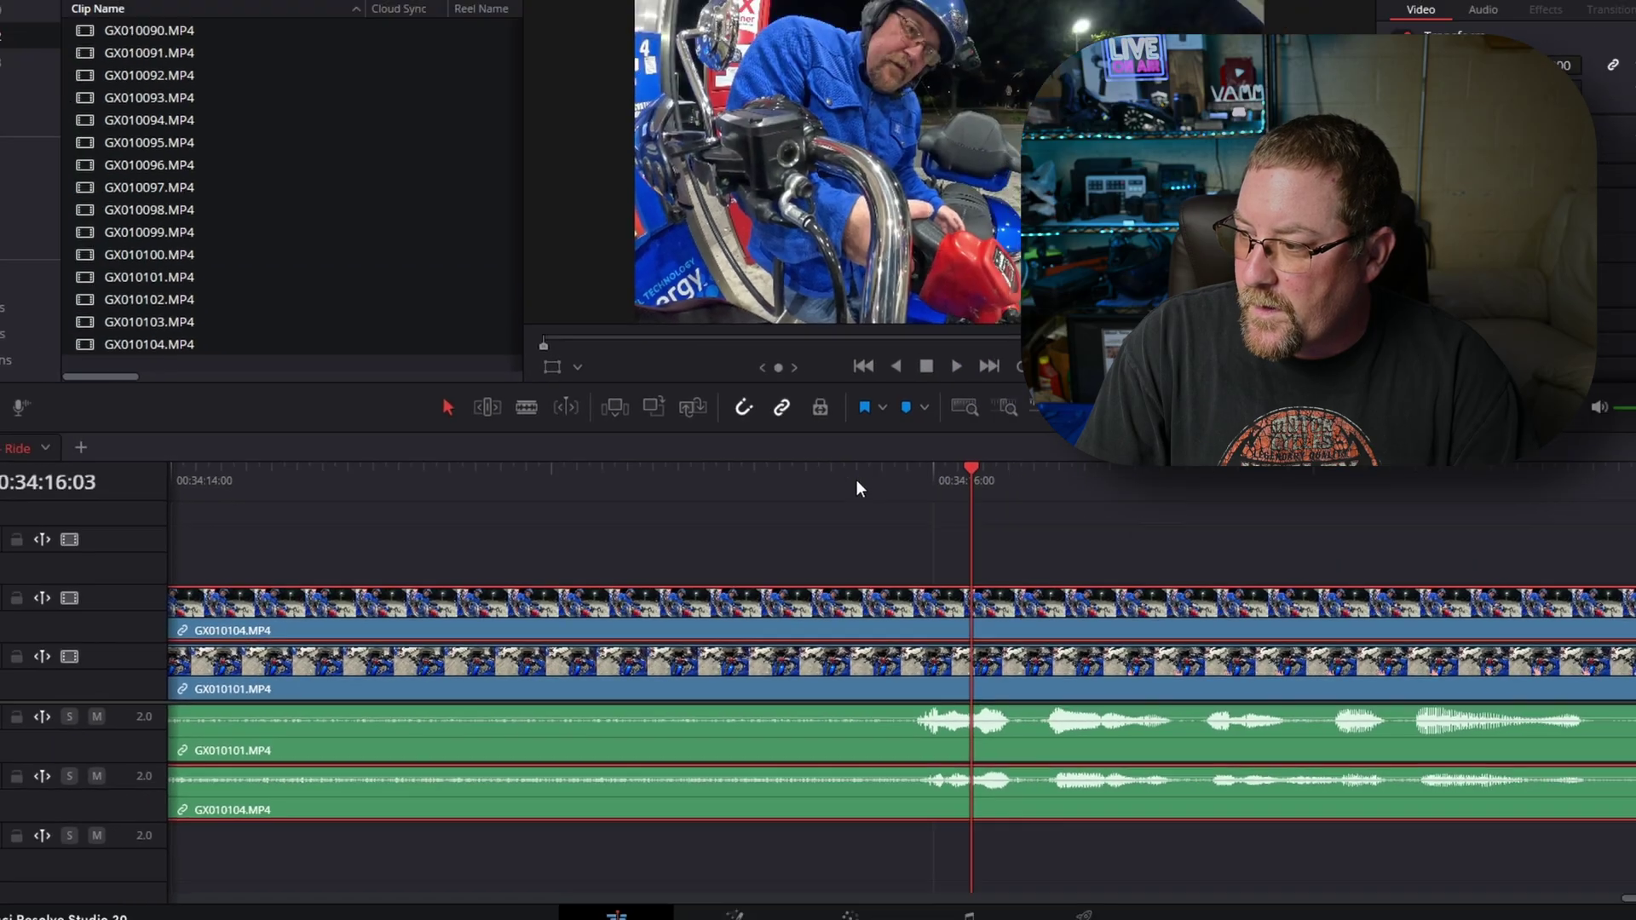
# Play the aligned GX010104.MP4 and GX010101.MP4 from 00:34:15:26 to check their audio sync
pyautogui.click(878, 471)
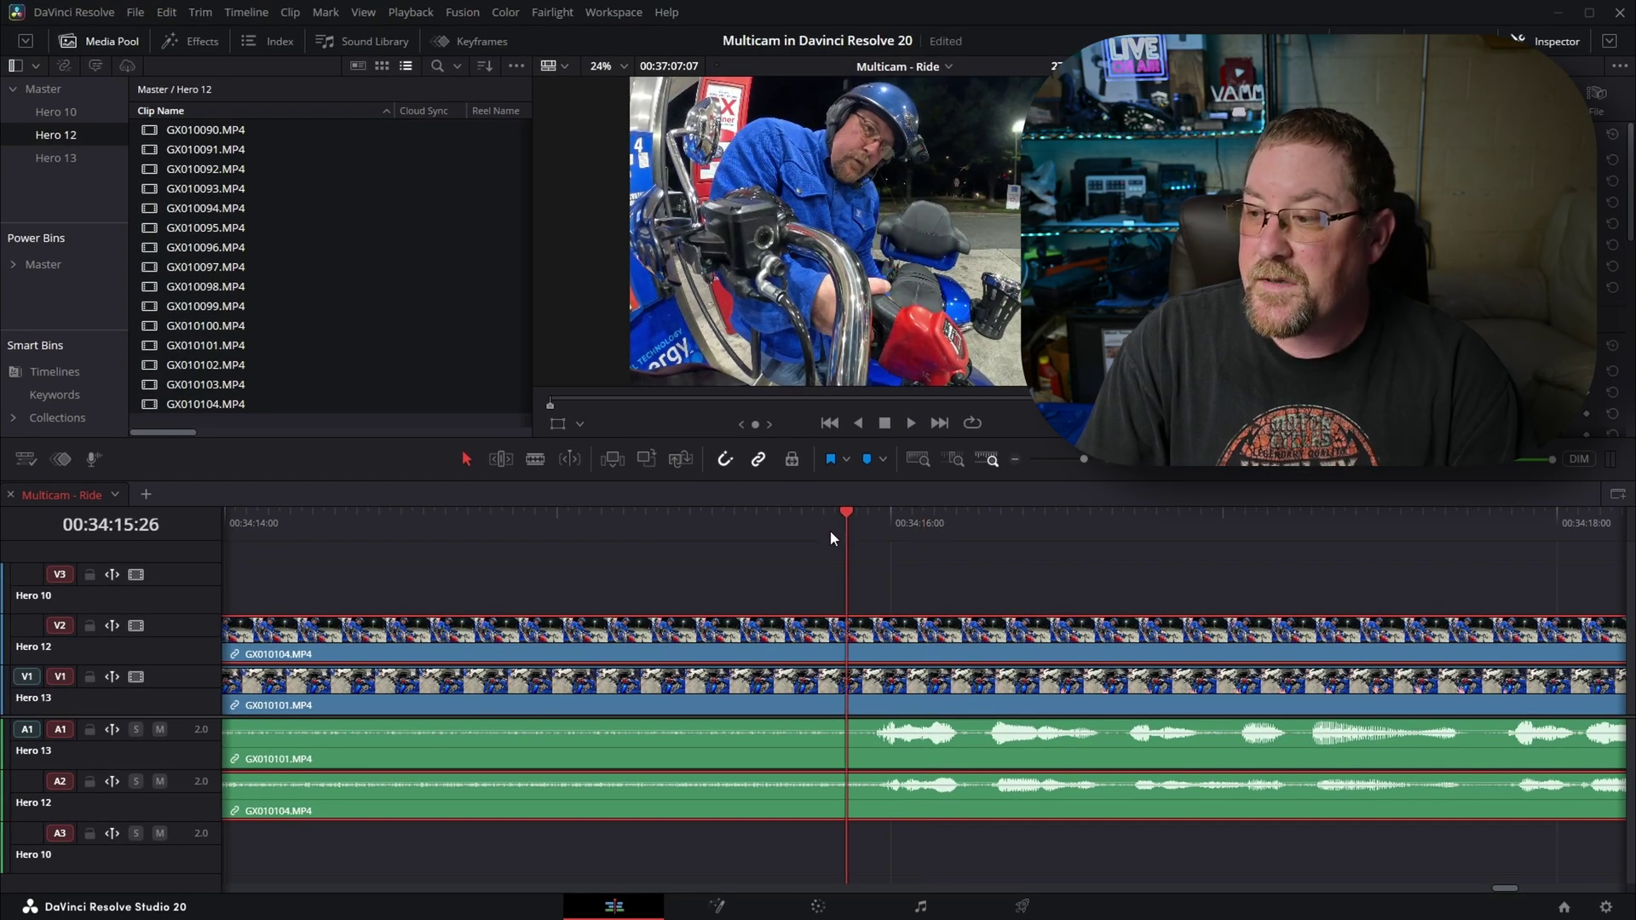
pyautogui.press('space')
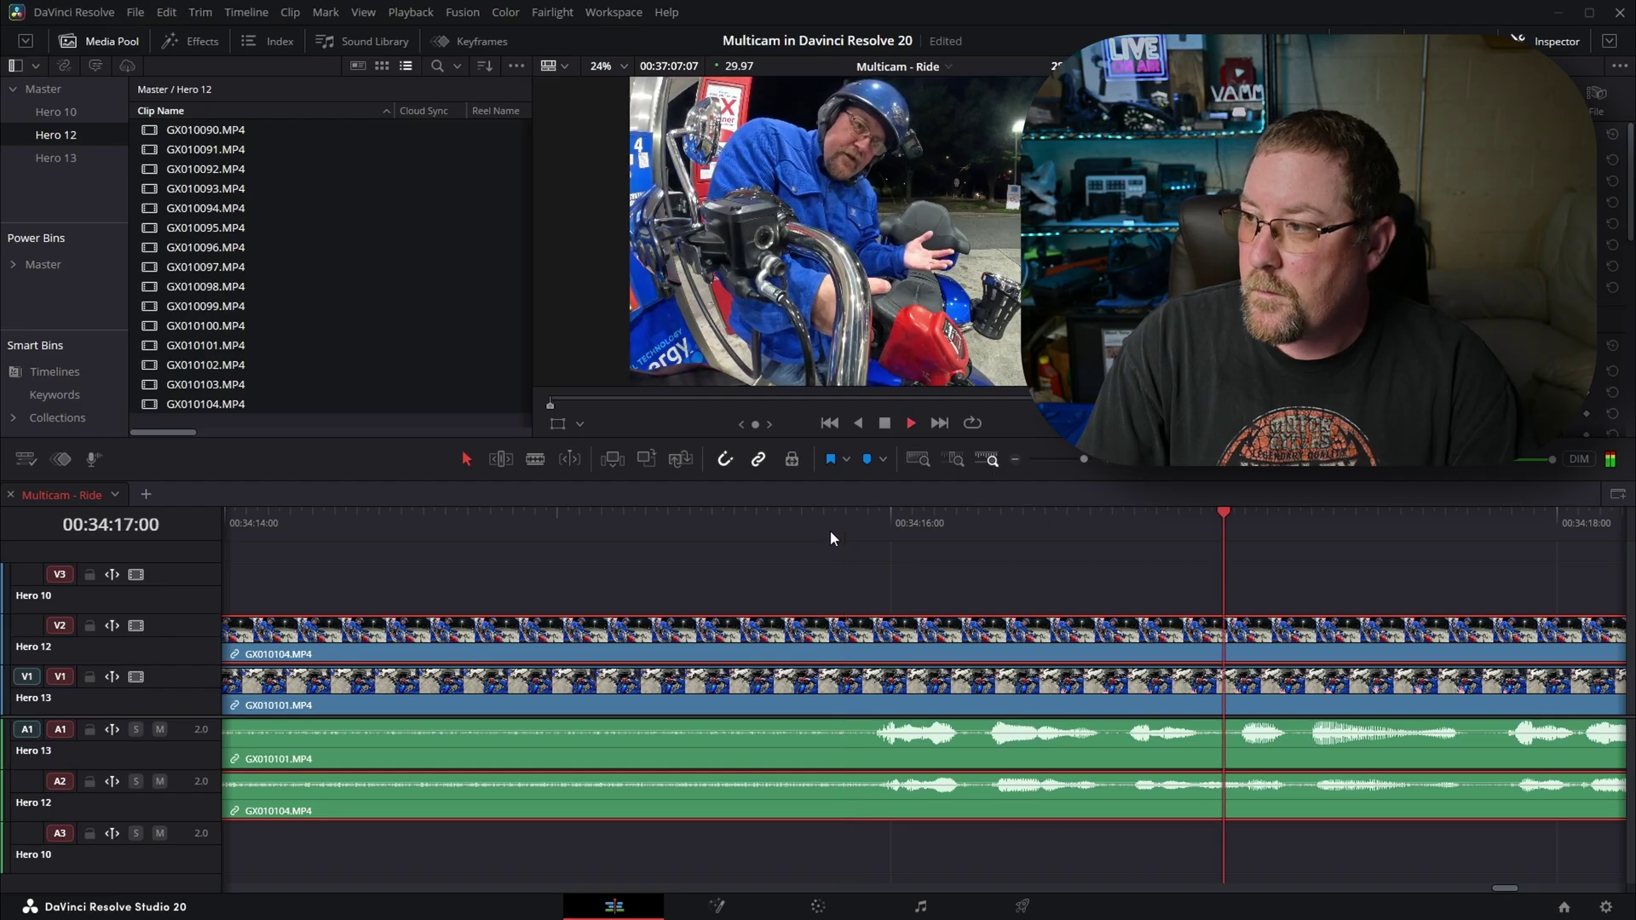
pyautogui.press('space')
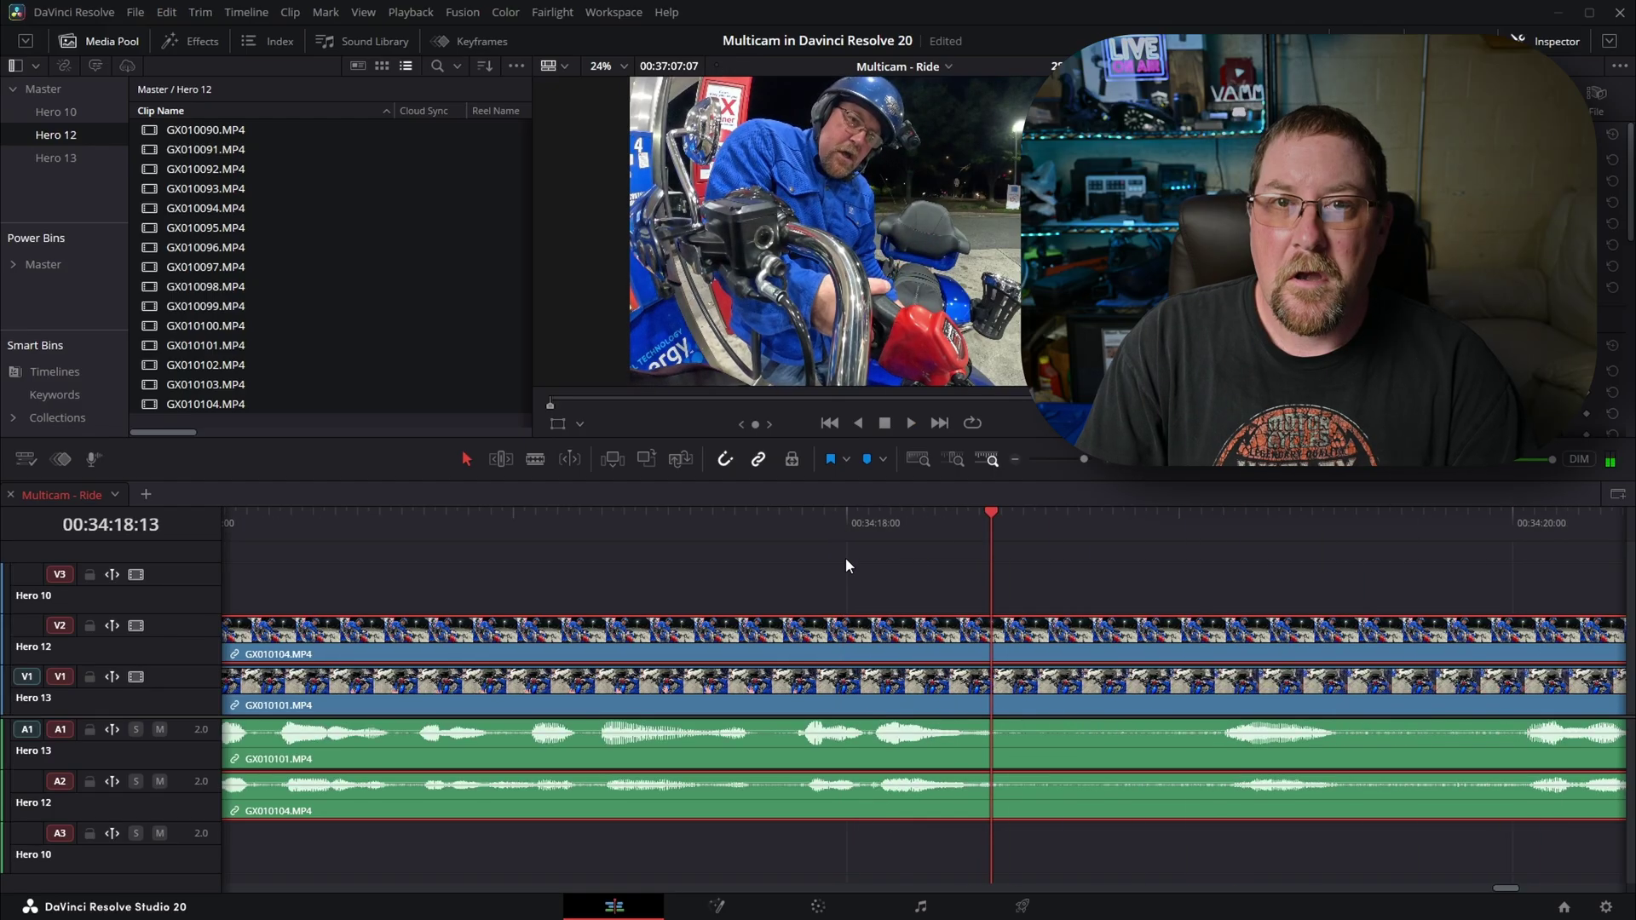
# Slide GX010103.MP4 on the Hero 12 track 3 seconds later so it lines up with GX010100.MP4 on Hero 13
pyautogui.scroll(-5, 841, 561)
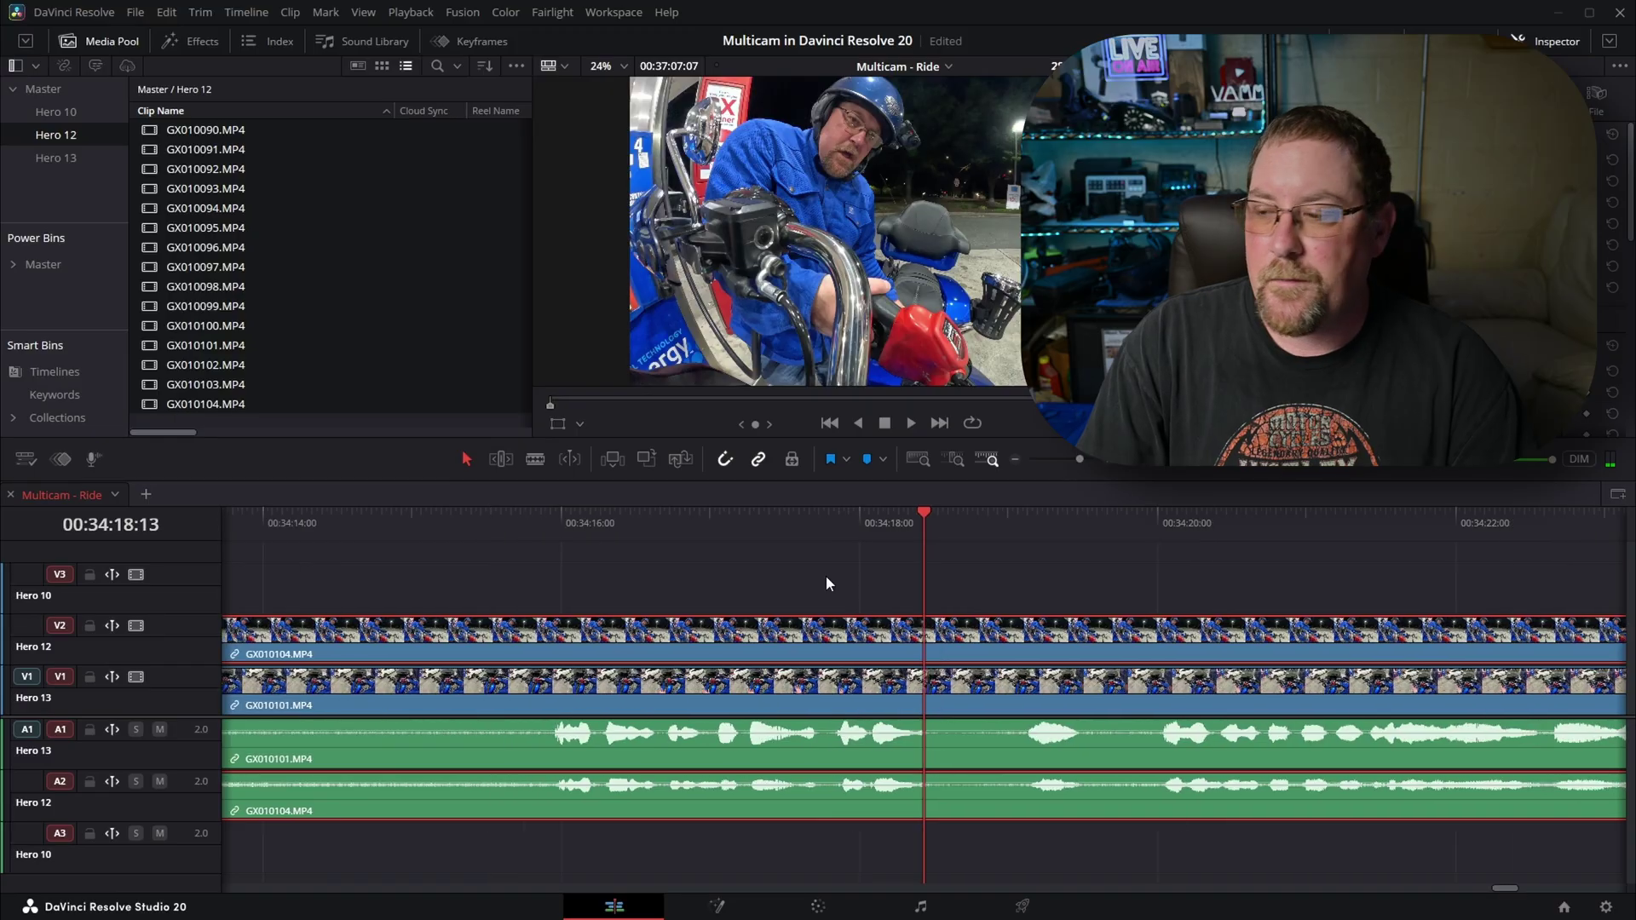
pyautogui.moveTo(760, 633); pyautogui.dragTo(774, 634)
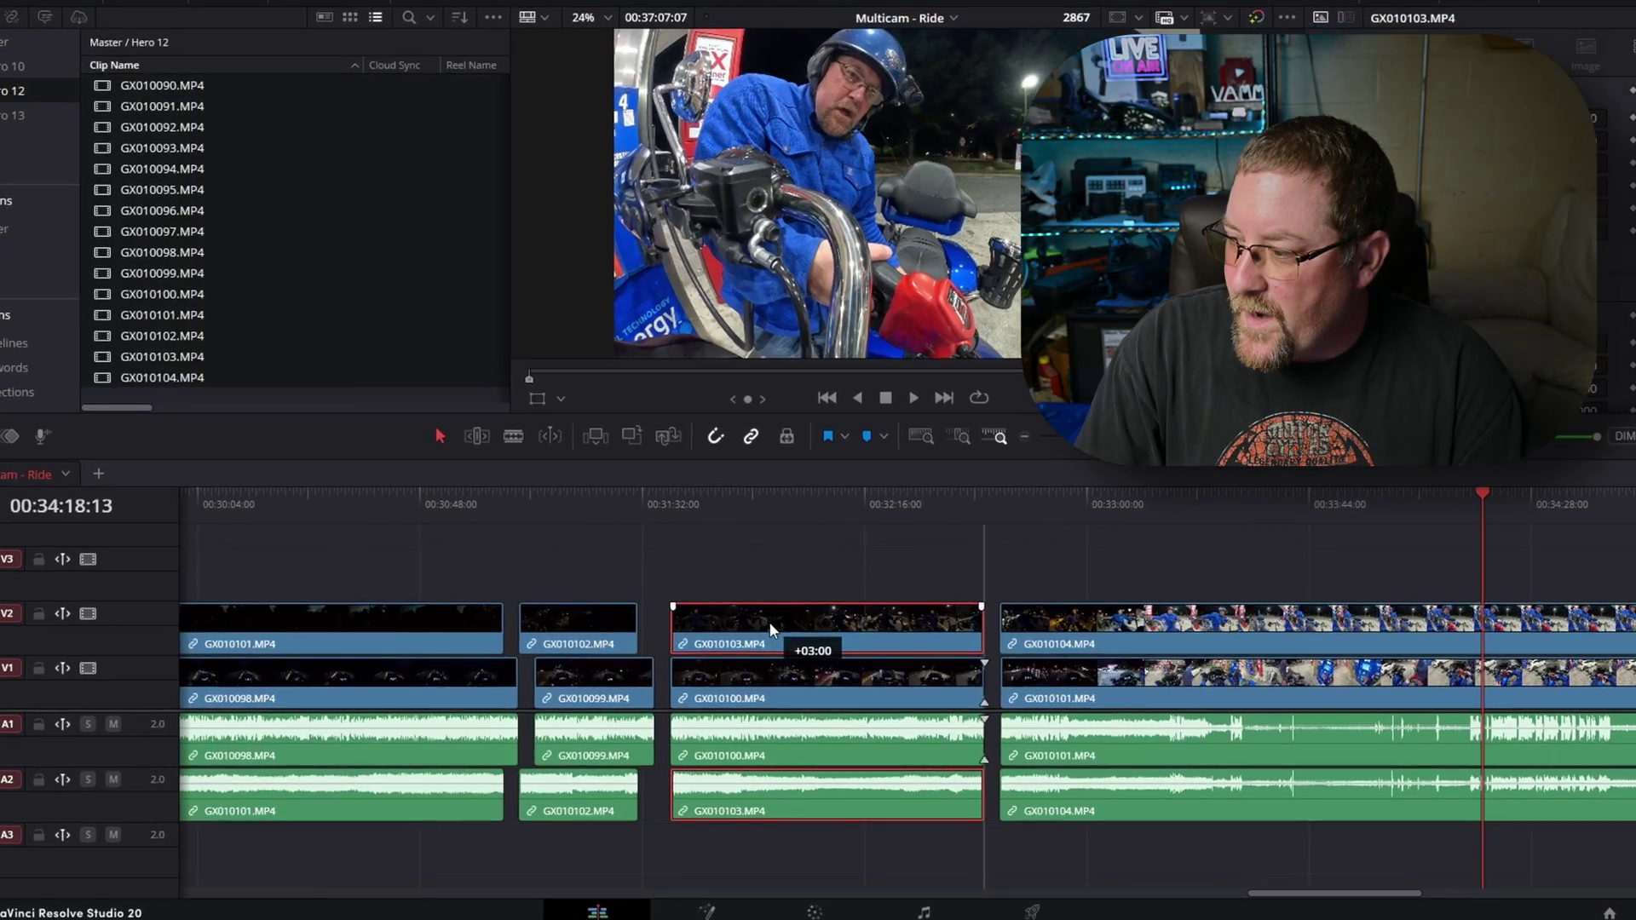
pyautogui.click(864, 513)
pyautogui.scroll(4, 890, 552)
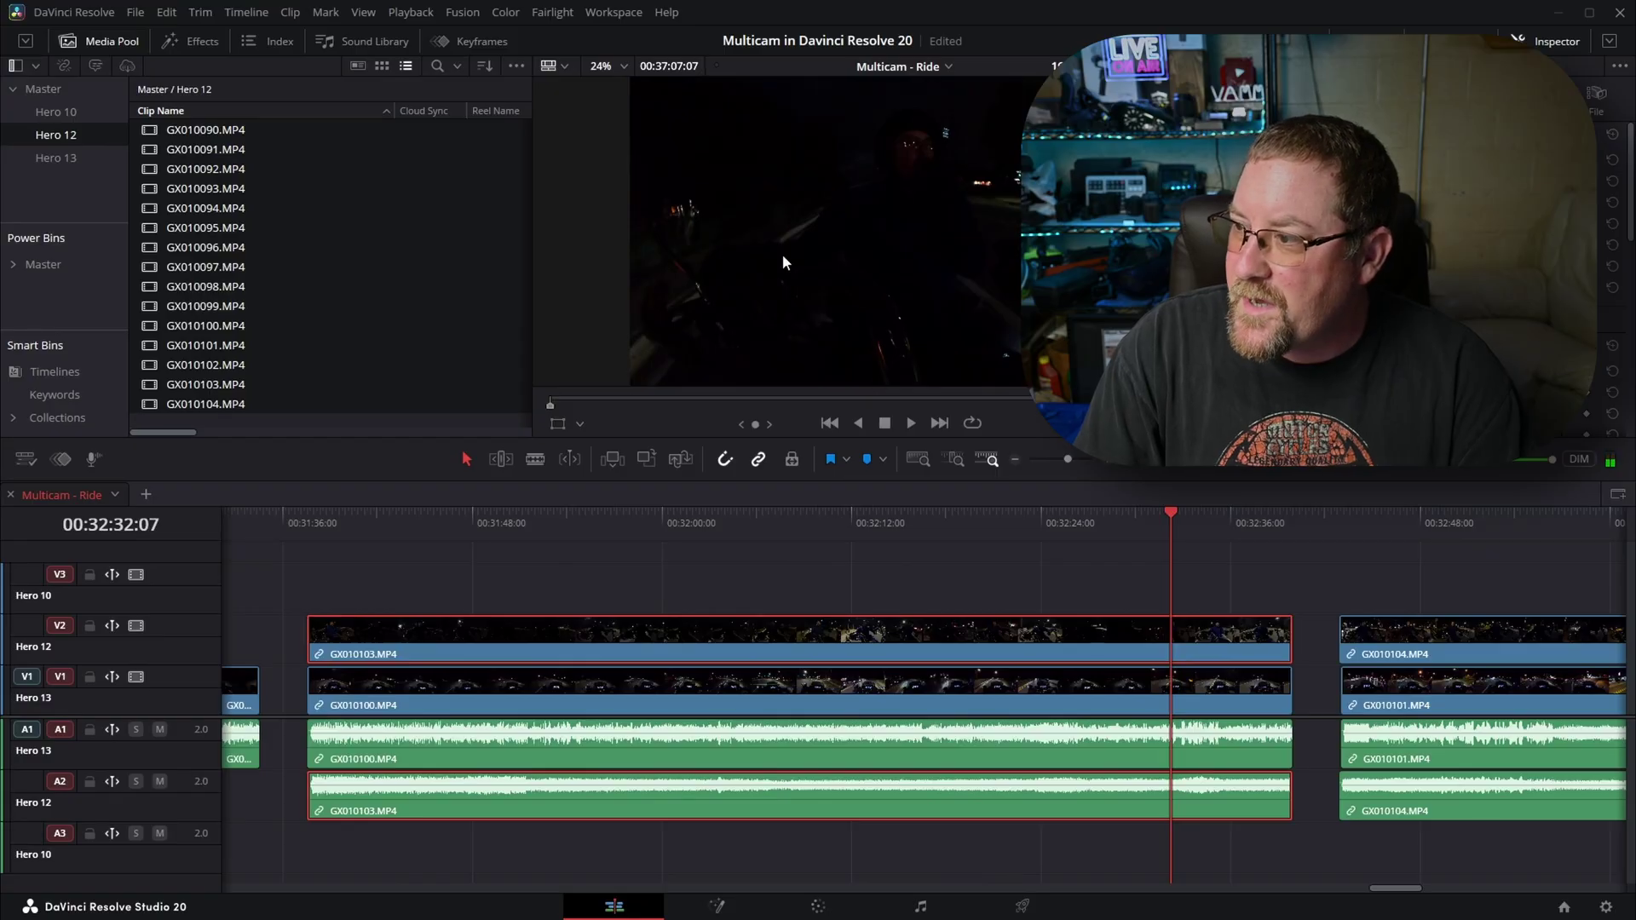
# Disable and re-enable GX010103.MP4 to compare its picture with the GX010100.MP4 view underneath
pyautogui.click(1094, 576)
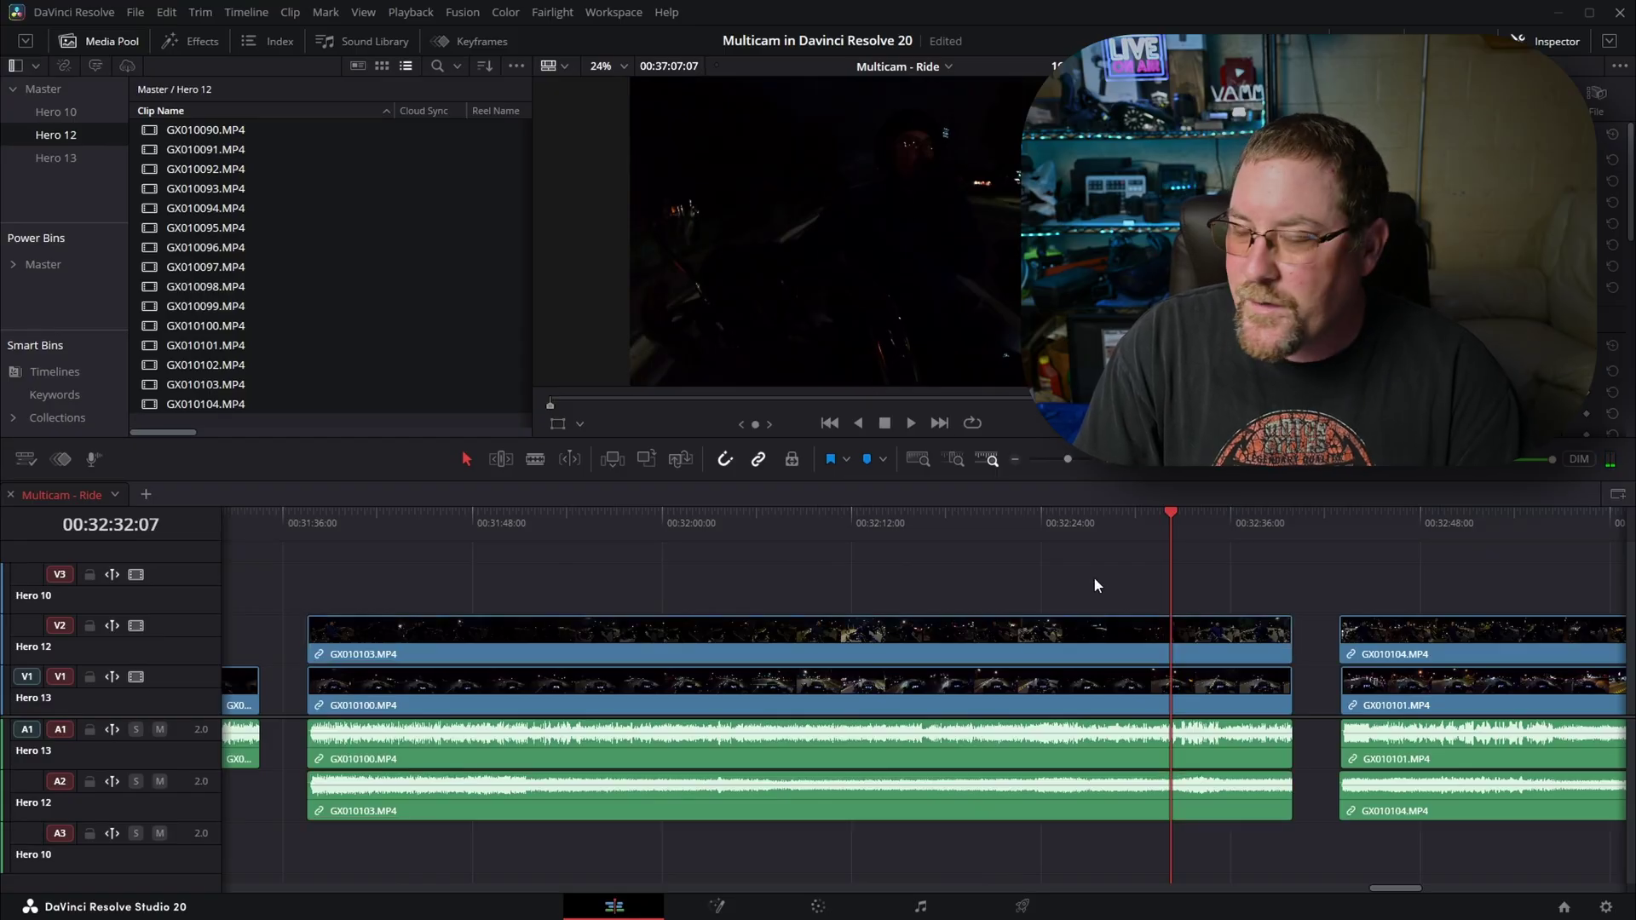
pyautogui.hscroll(2, 1068, 561)
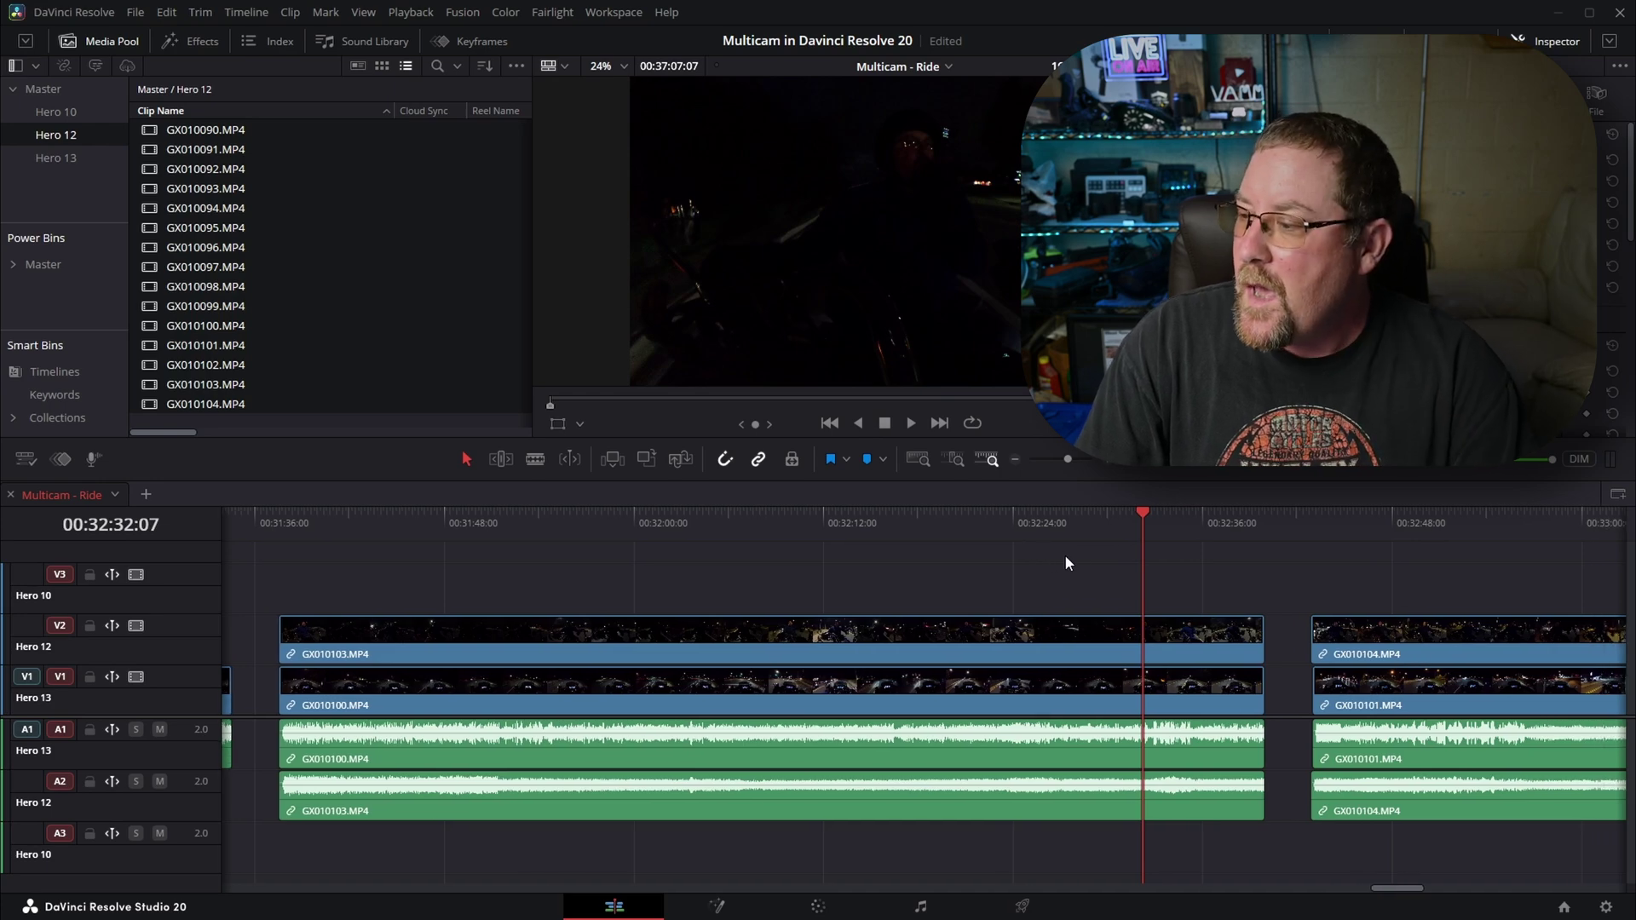
pyautogui.click(1037, 690)
pyautogui.click(1062, 637)
pyautogui.press('d')
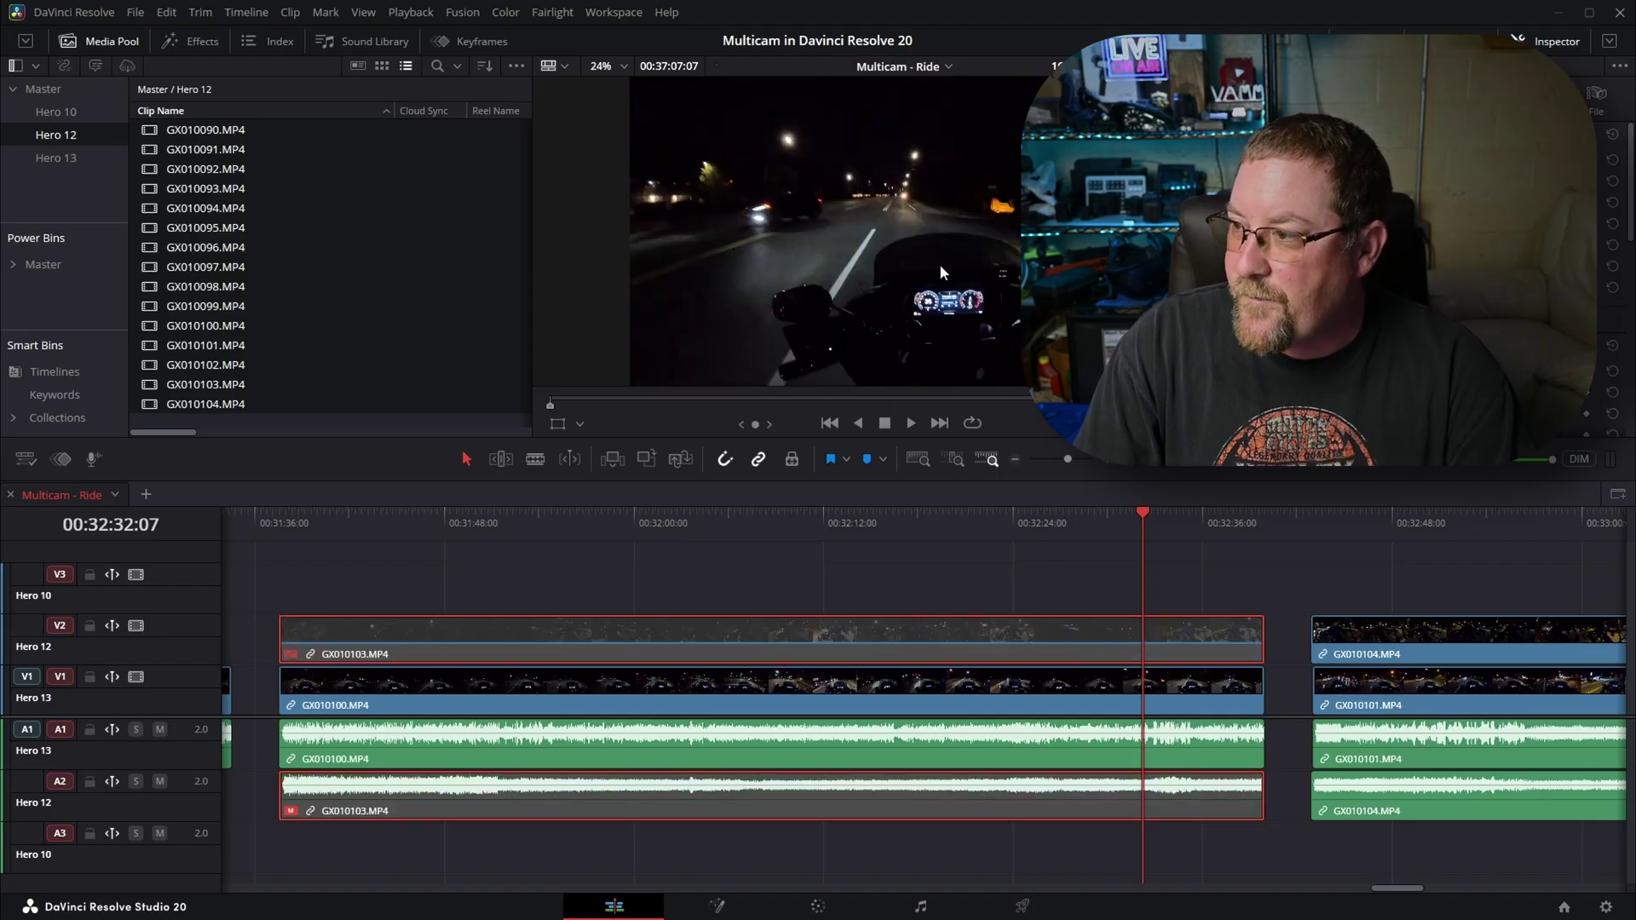
pyautogui.press('d')
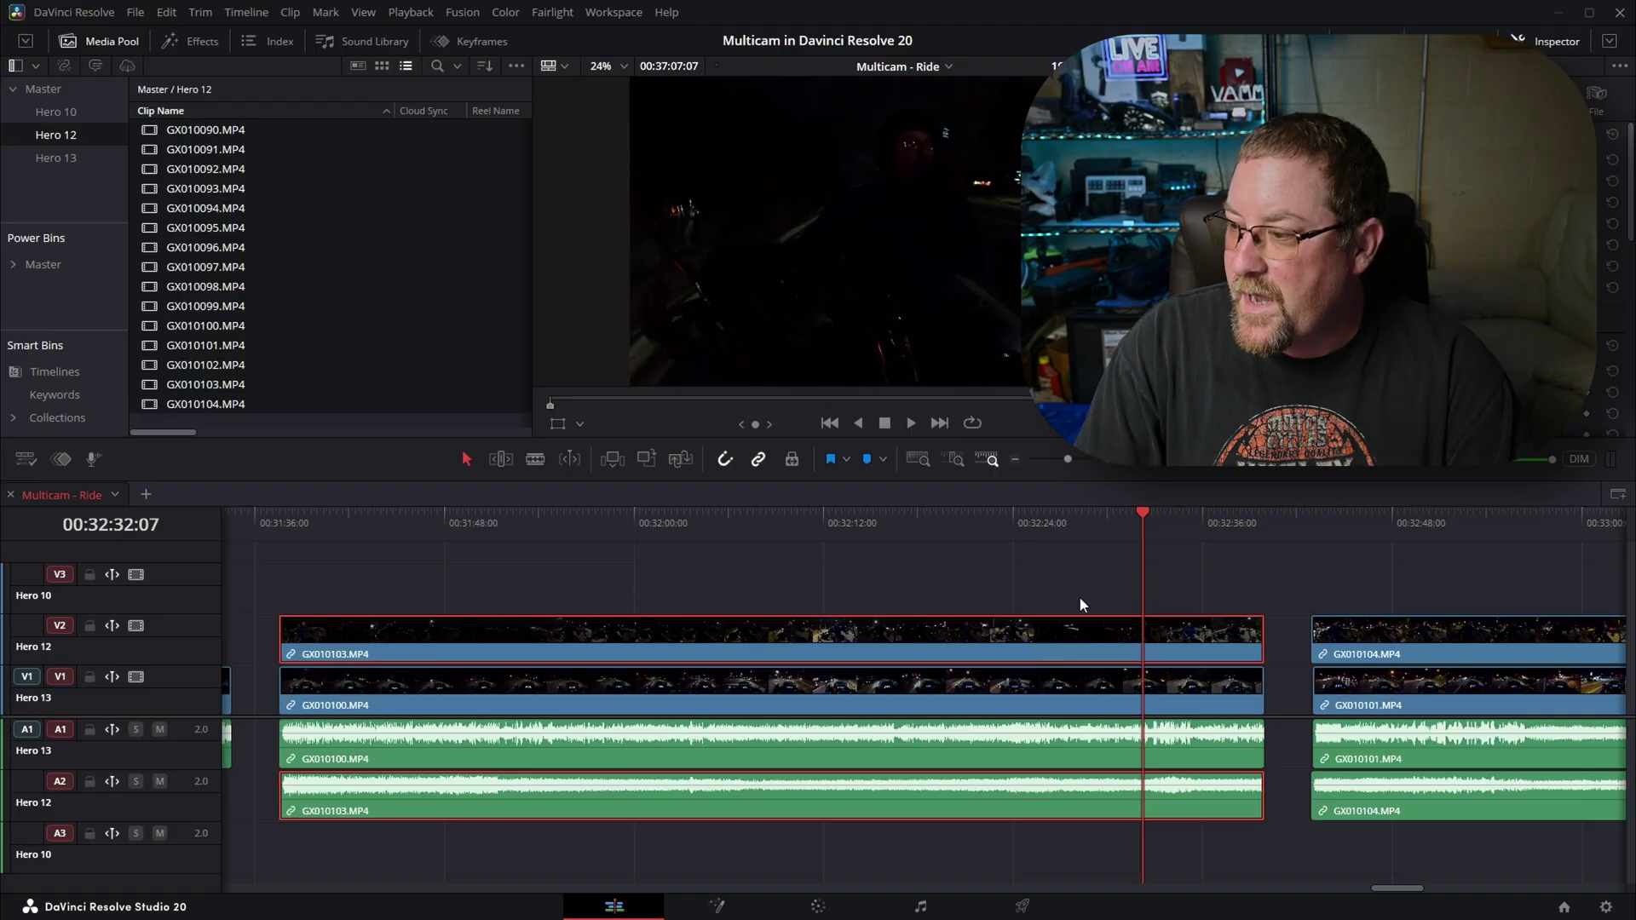
# Try to auto-align GX010103.MP4 with GX010100.MP4 by Waveform, using track number 1
pyautogui.scroll(5, 1156, 619)
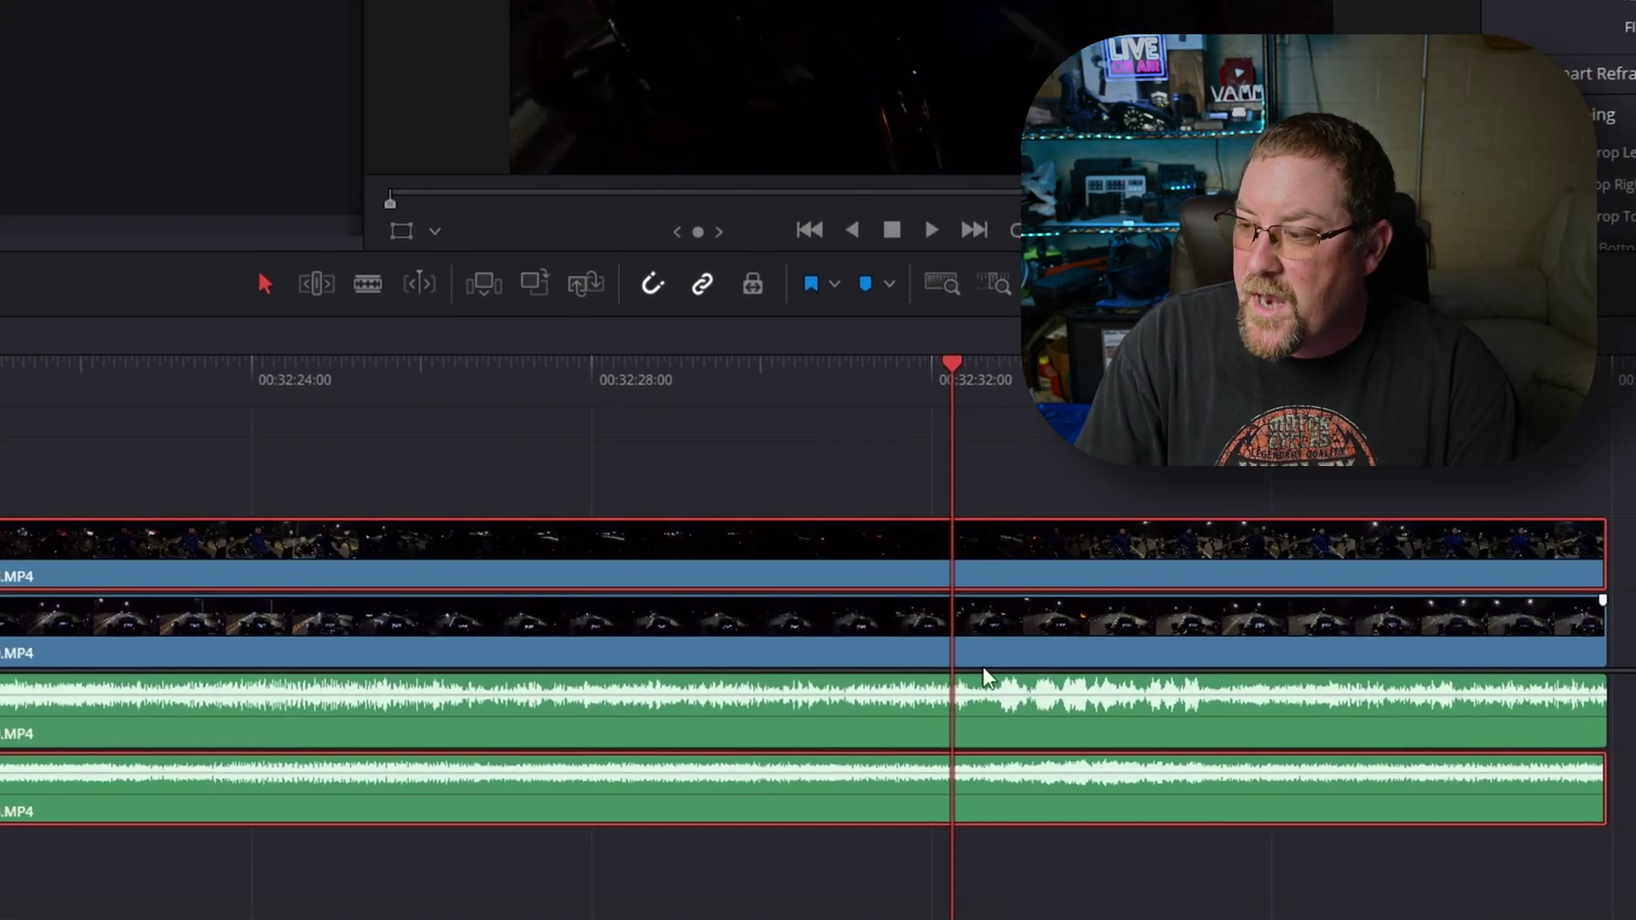
pyautogui.keyDown('ctrl'); pyautogui.click(1009, 626); pyautogui.keyUp('ctrl')
pyautogui.rightClick(993, 650)
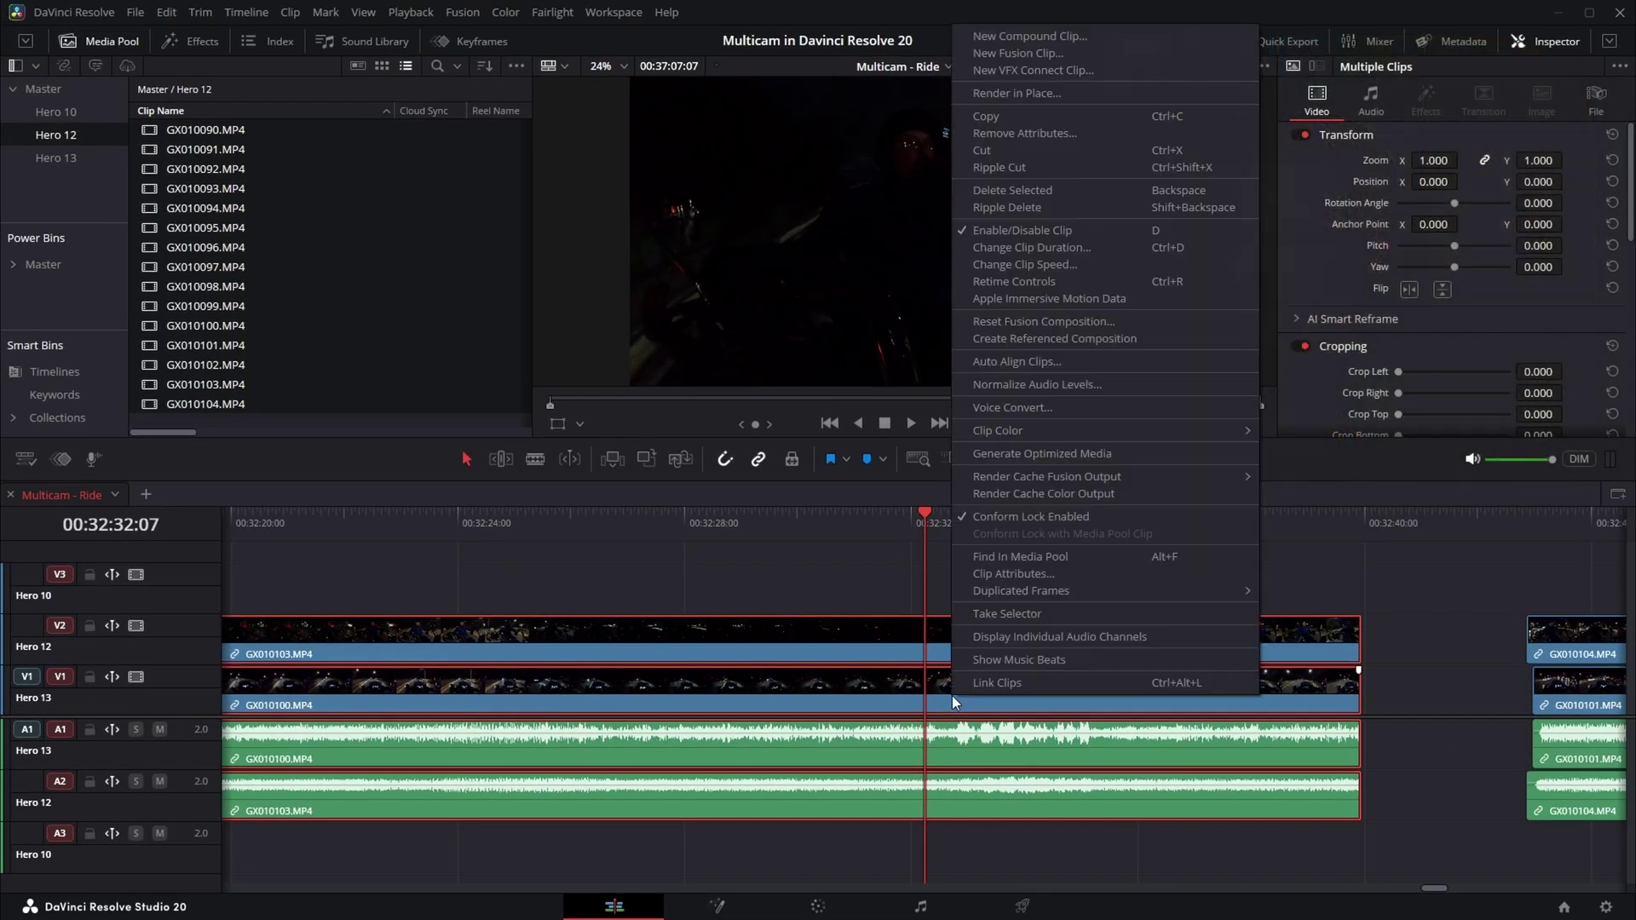
pyautogui.click(1012, 361)
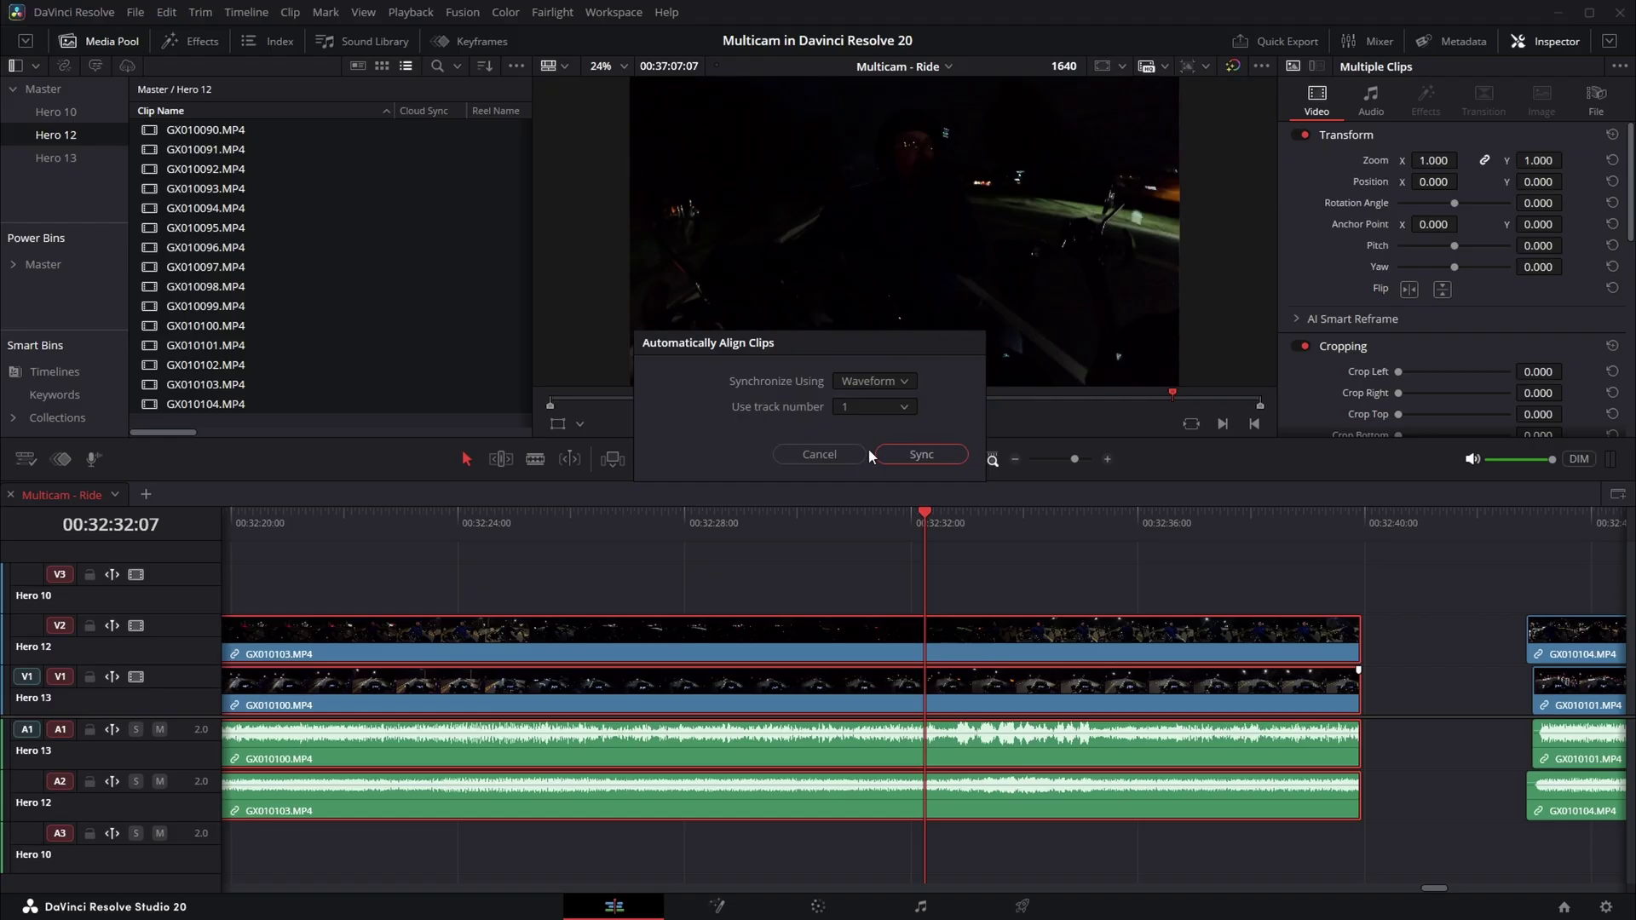
pyautogui.click(901, 448)
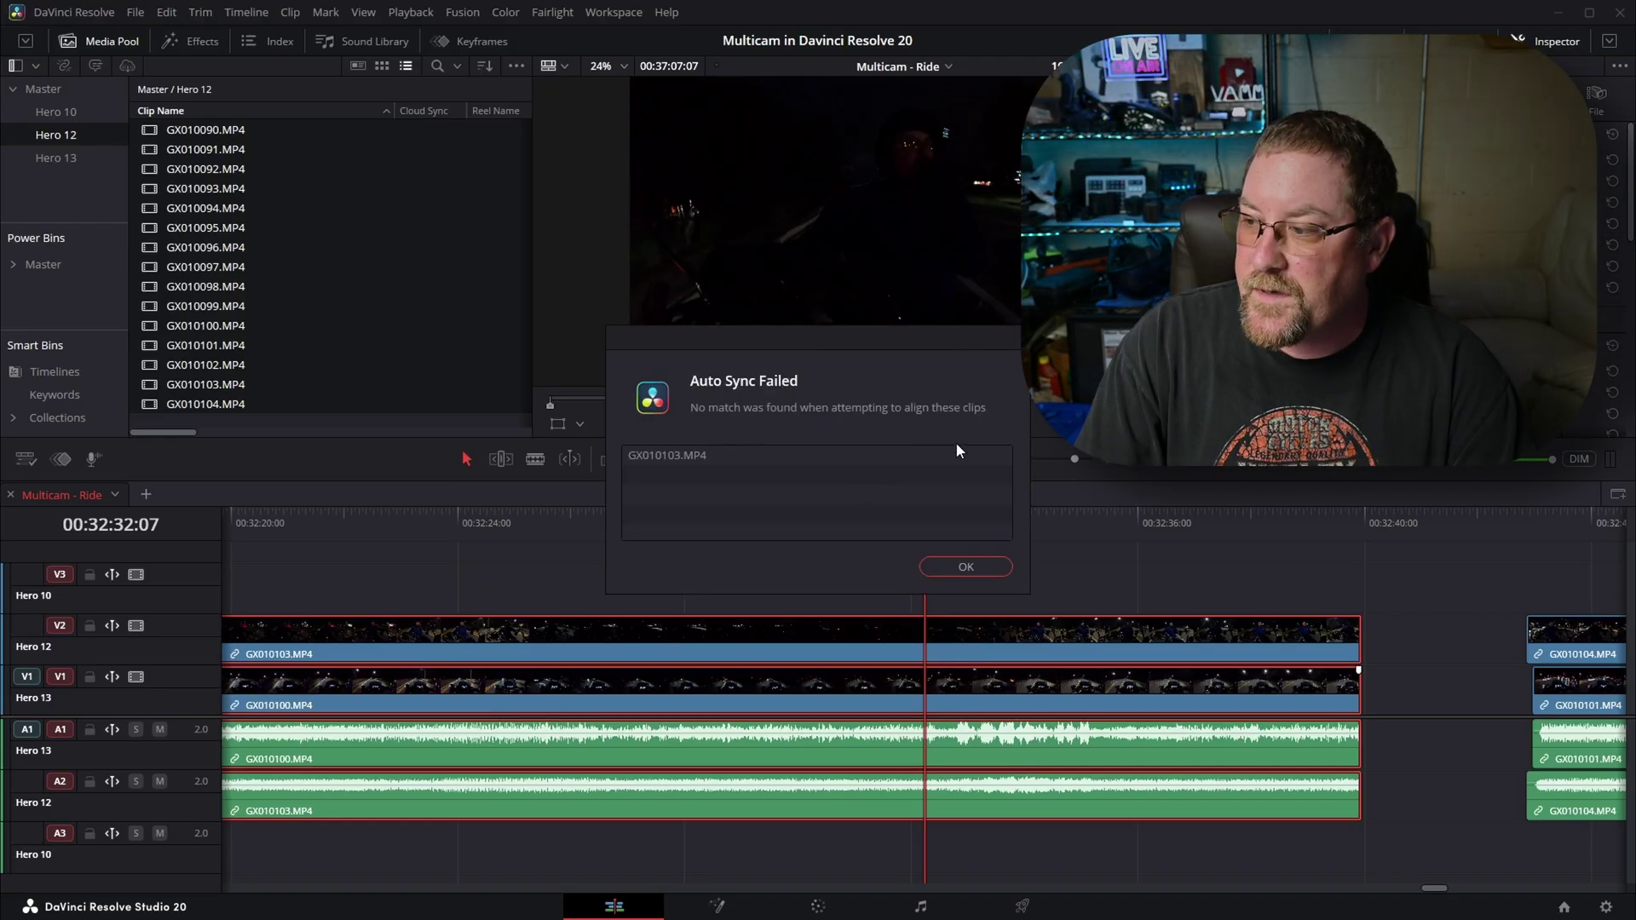
pyautogui.click(971, 566)
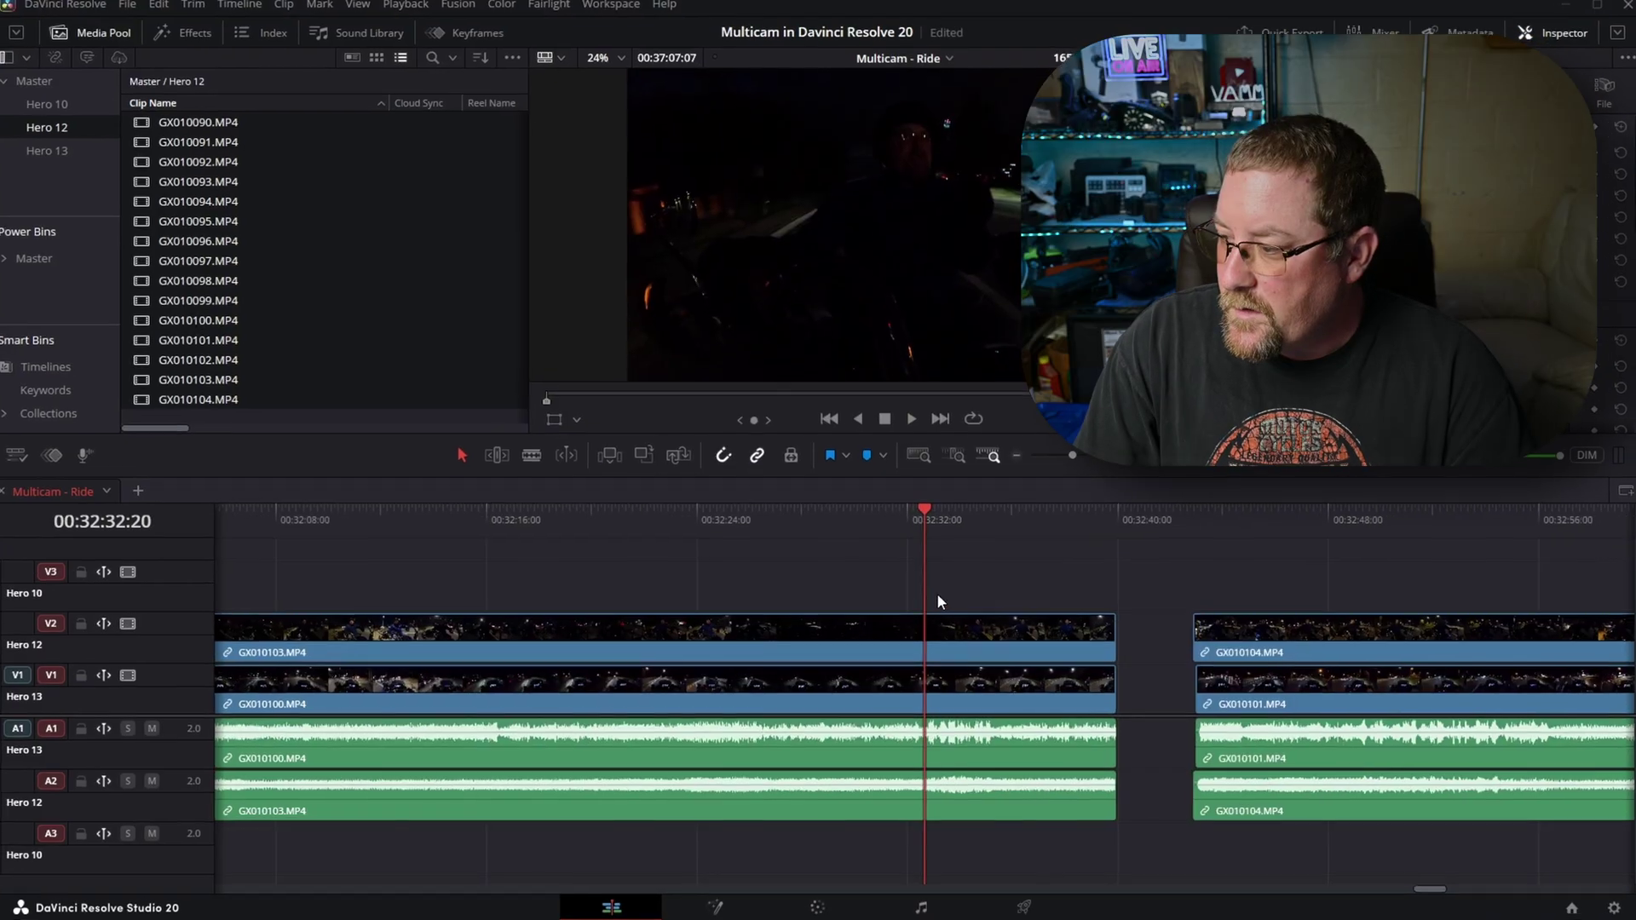
# Play the audio near 00:32:32 and nudge GX010103.MP4 slightly earlier with snapping off to match GX010100.MP4's waveform
pyautogui.scroll(9, 938, 597)
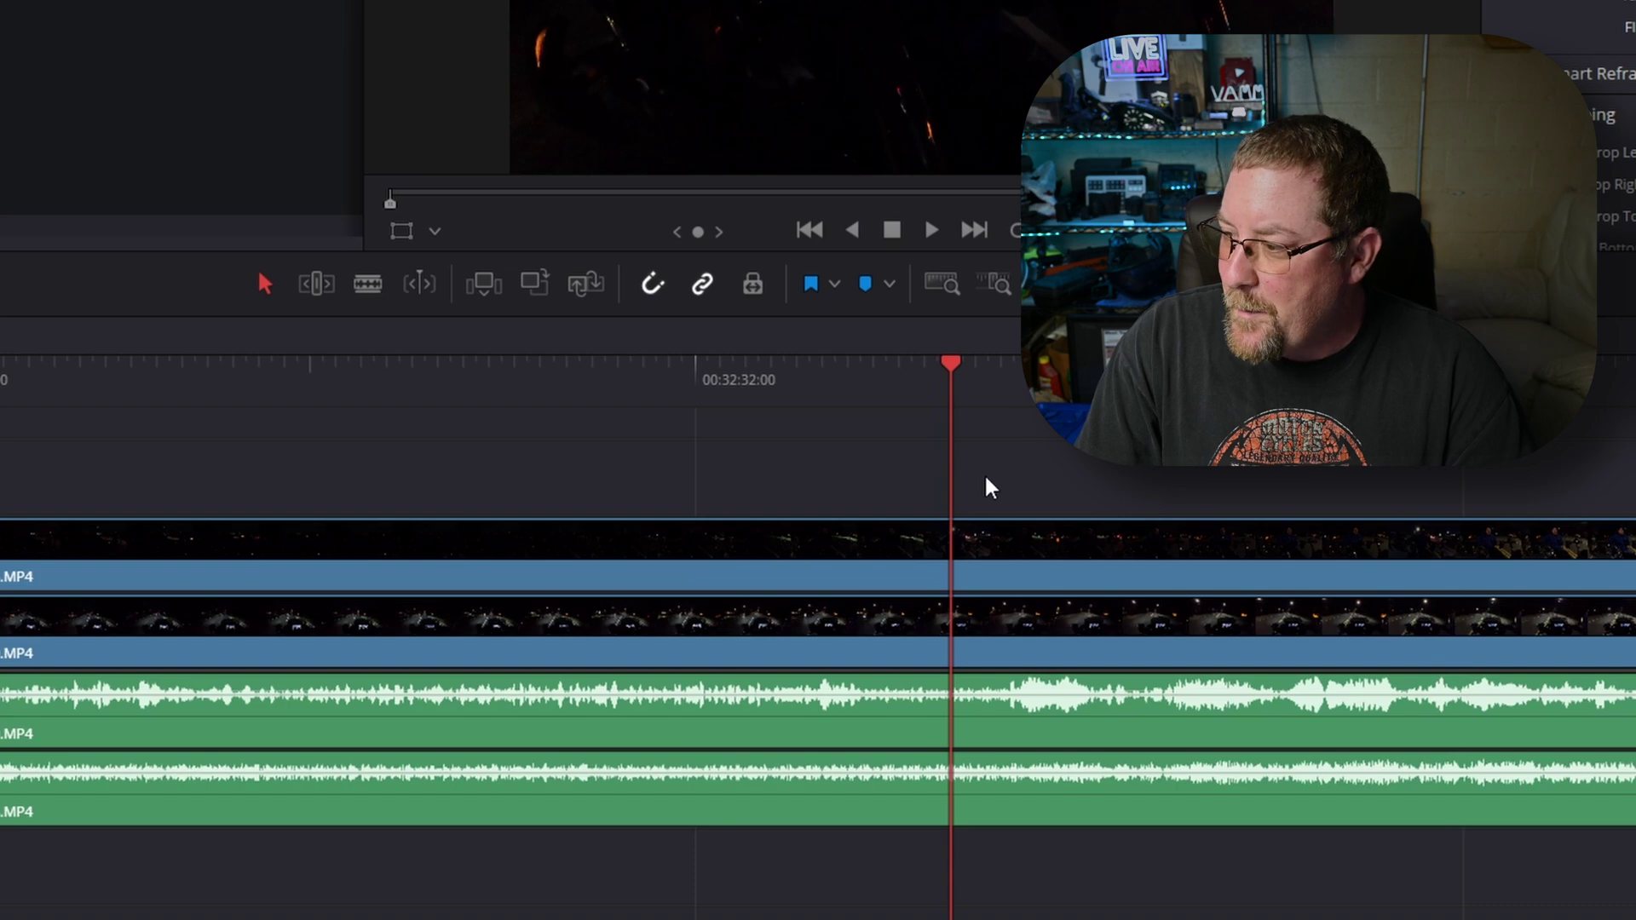
pyautogui.press('space')
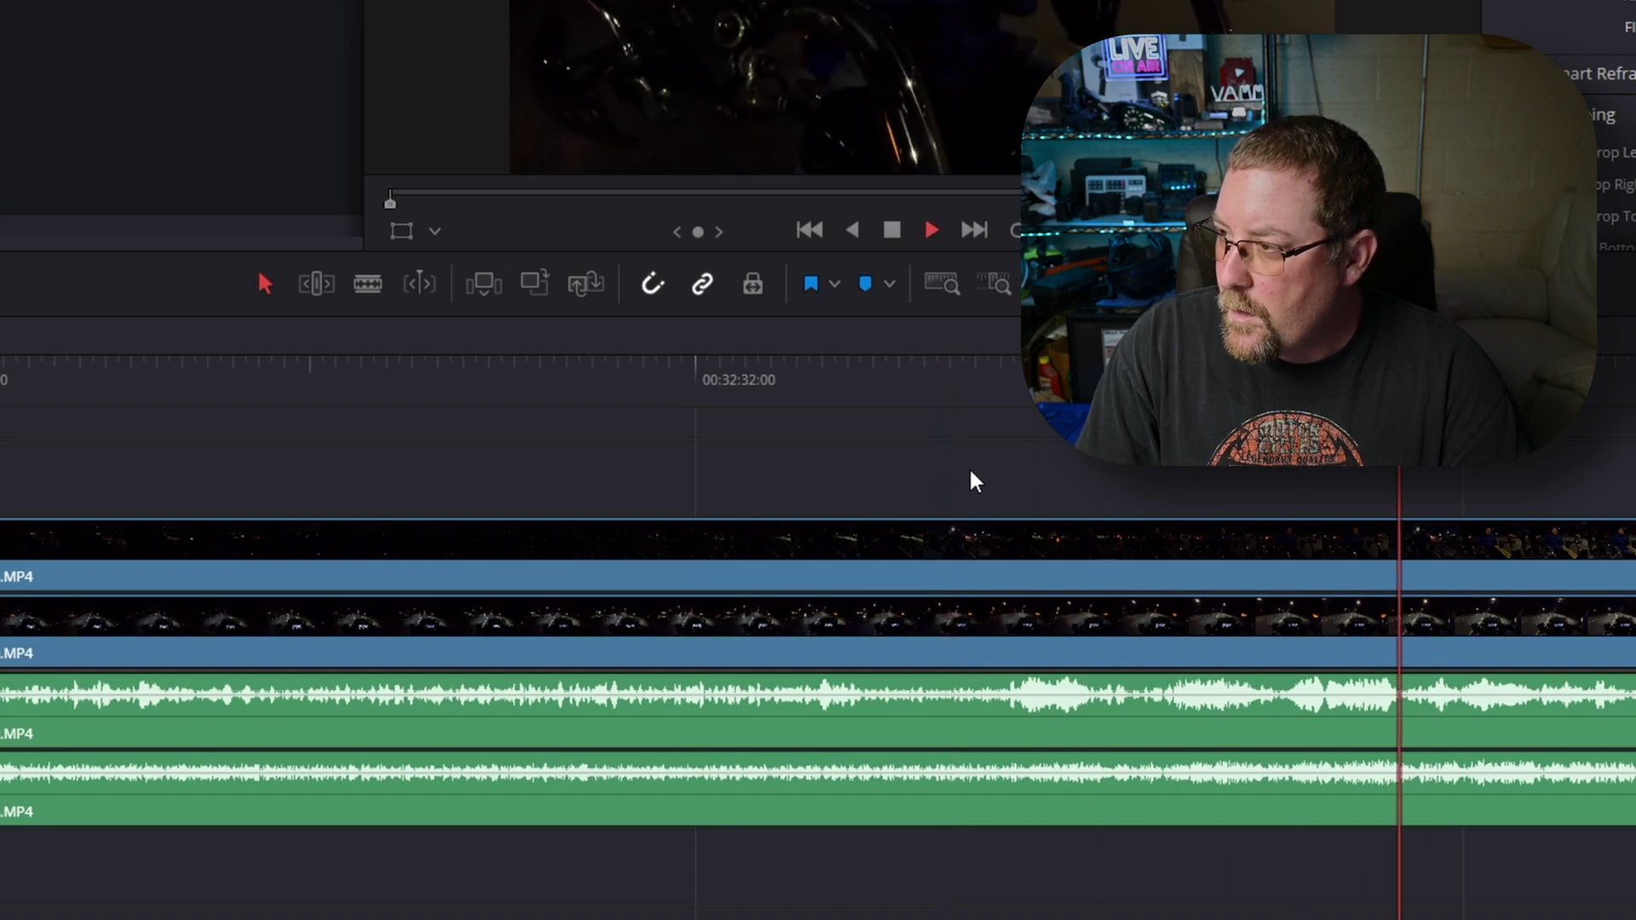
pyautogui.press('space')
pyautogui.moveTo(1048, 556)
pyautogui.mouseDown()
pyautogui.moveTo(1019, 560)
pyautogui.moveTo(1078, 556)
pyautogui.moveTo(1044, 558)
pyautogui.mouseUp()
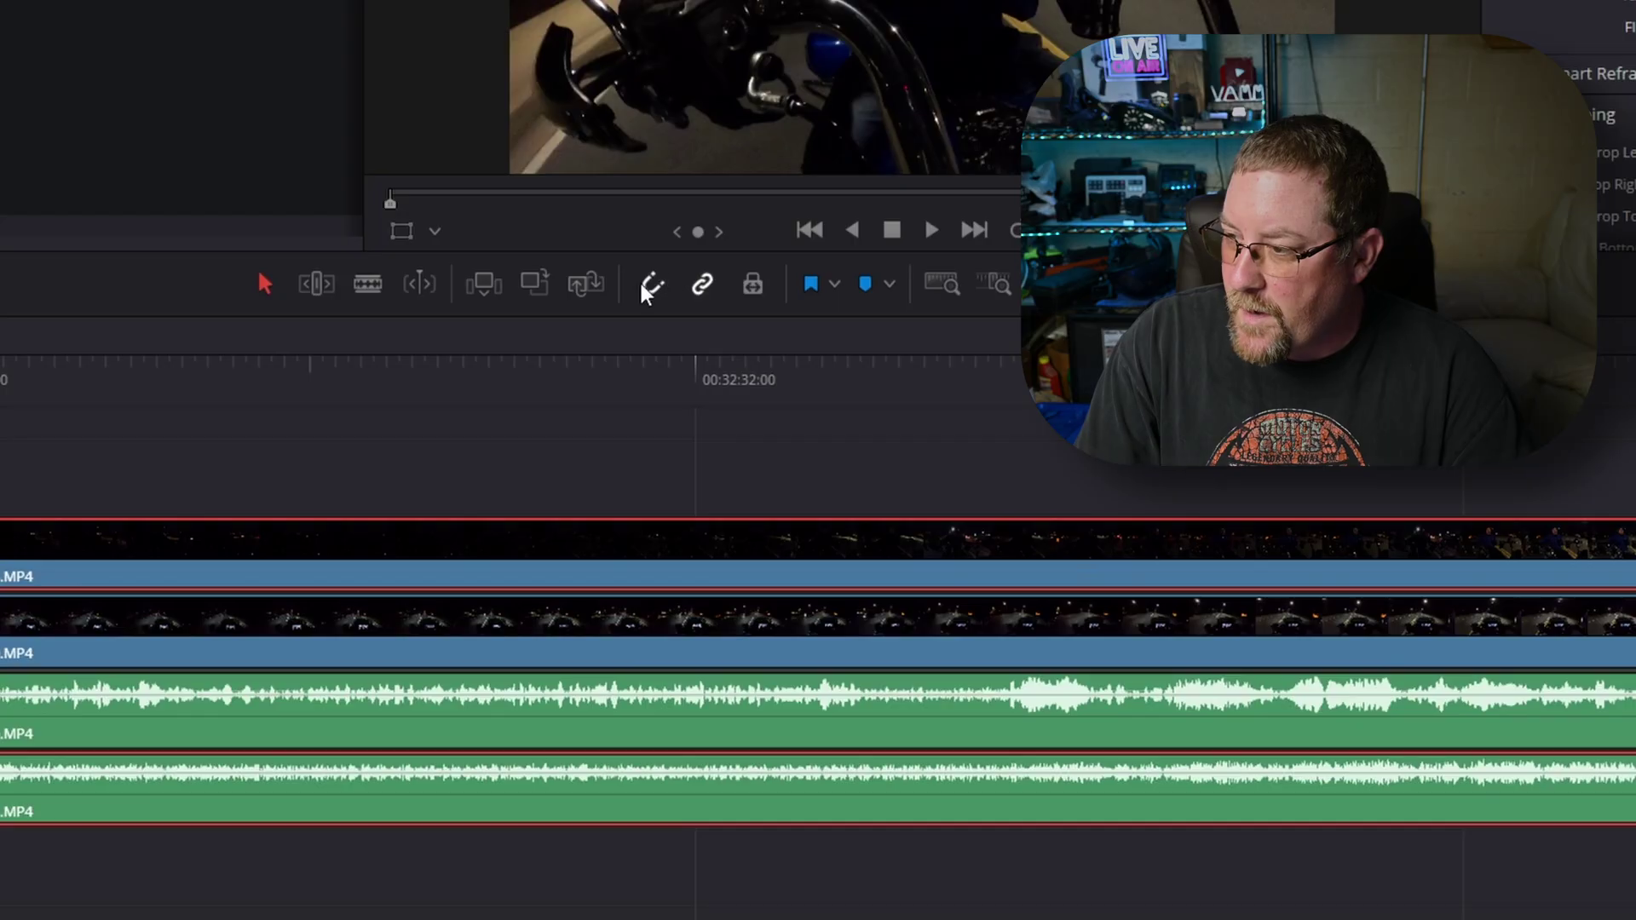
pyautogui.moveTo(1033, 547); pyautogui.dragTo(1020, 552)
# Play the adjusted GX010103.MP4 together with GX010100.MP4 to check their audio sync
pyautogui.click(943, 378)
pyautogui.press('space')
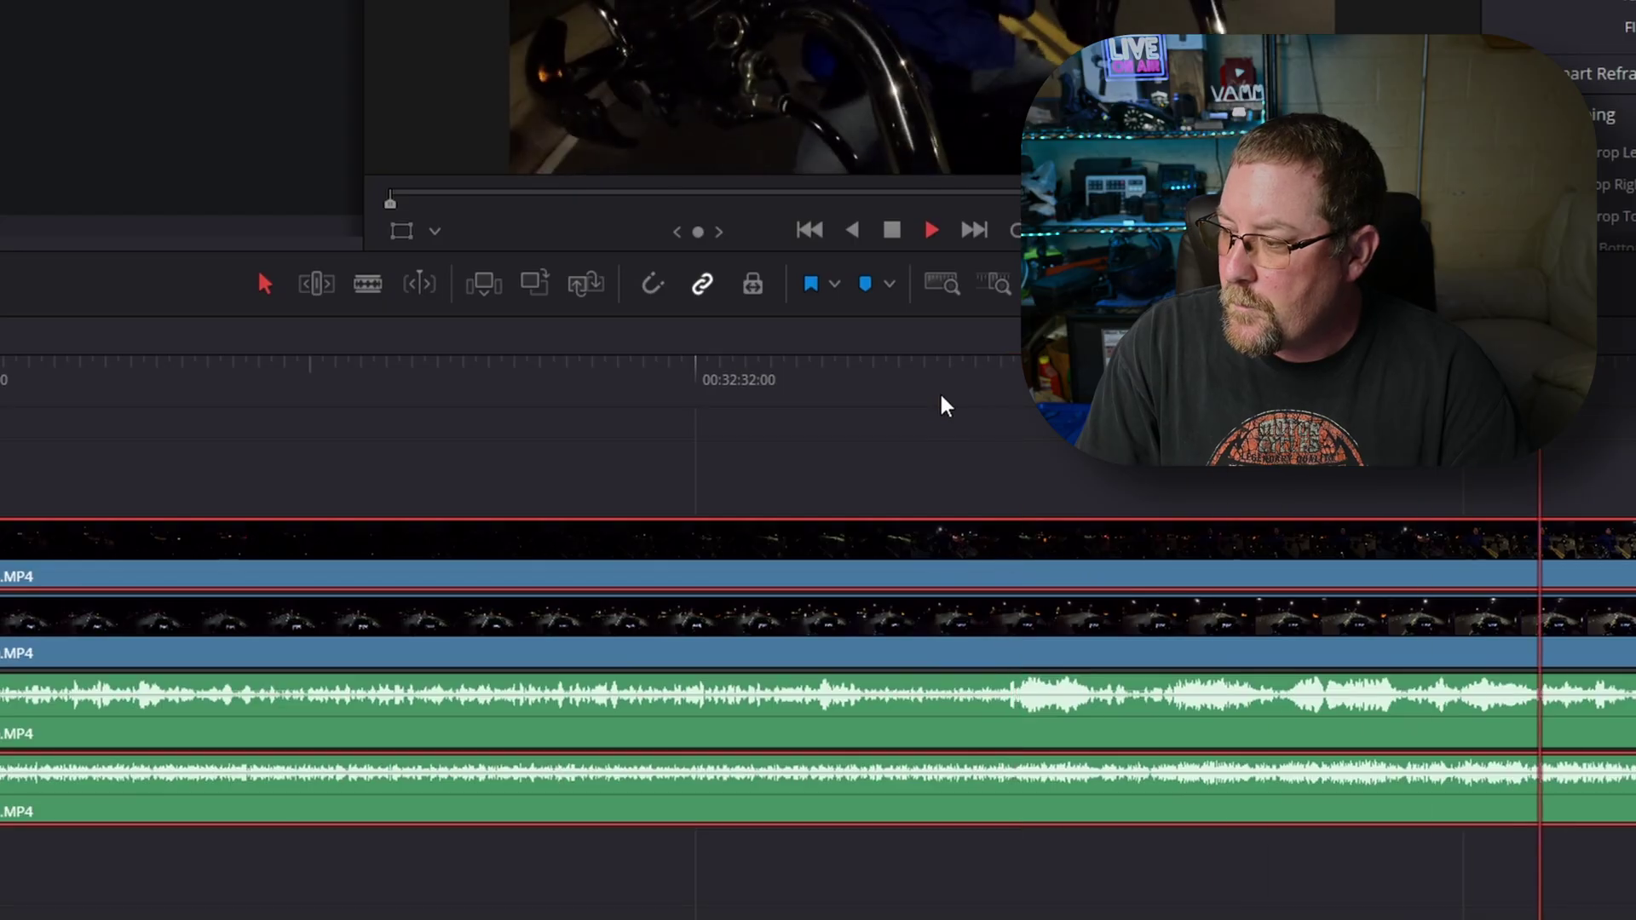
pyautogui.press('space')
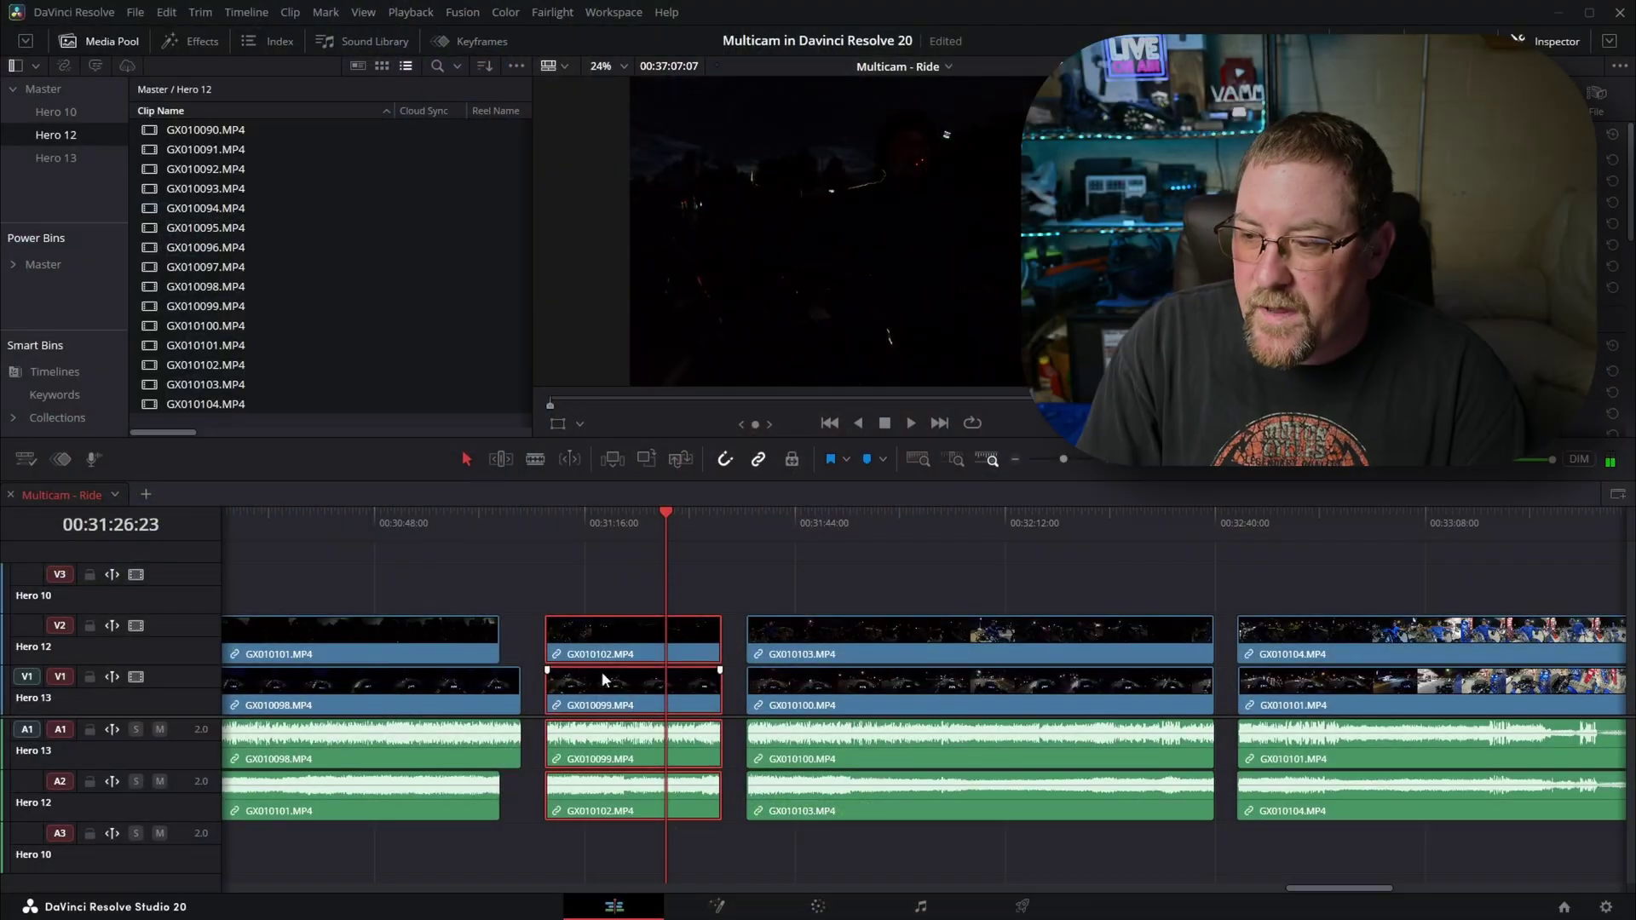
# Slide GX010101.MP4 on the Hero 12 track later so its end lines up with GX010098.MP4 on Hero 13
pyautogui.hscroll(-5, 489, 581)
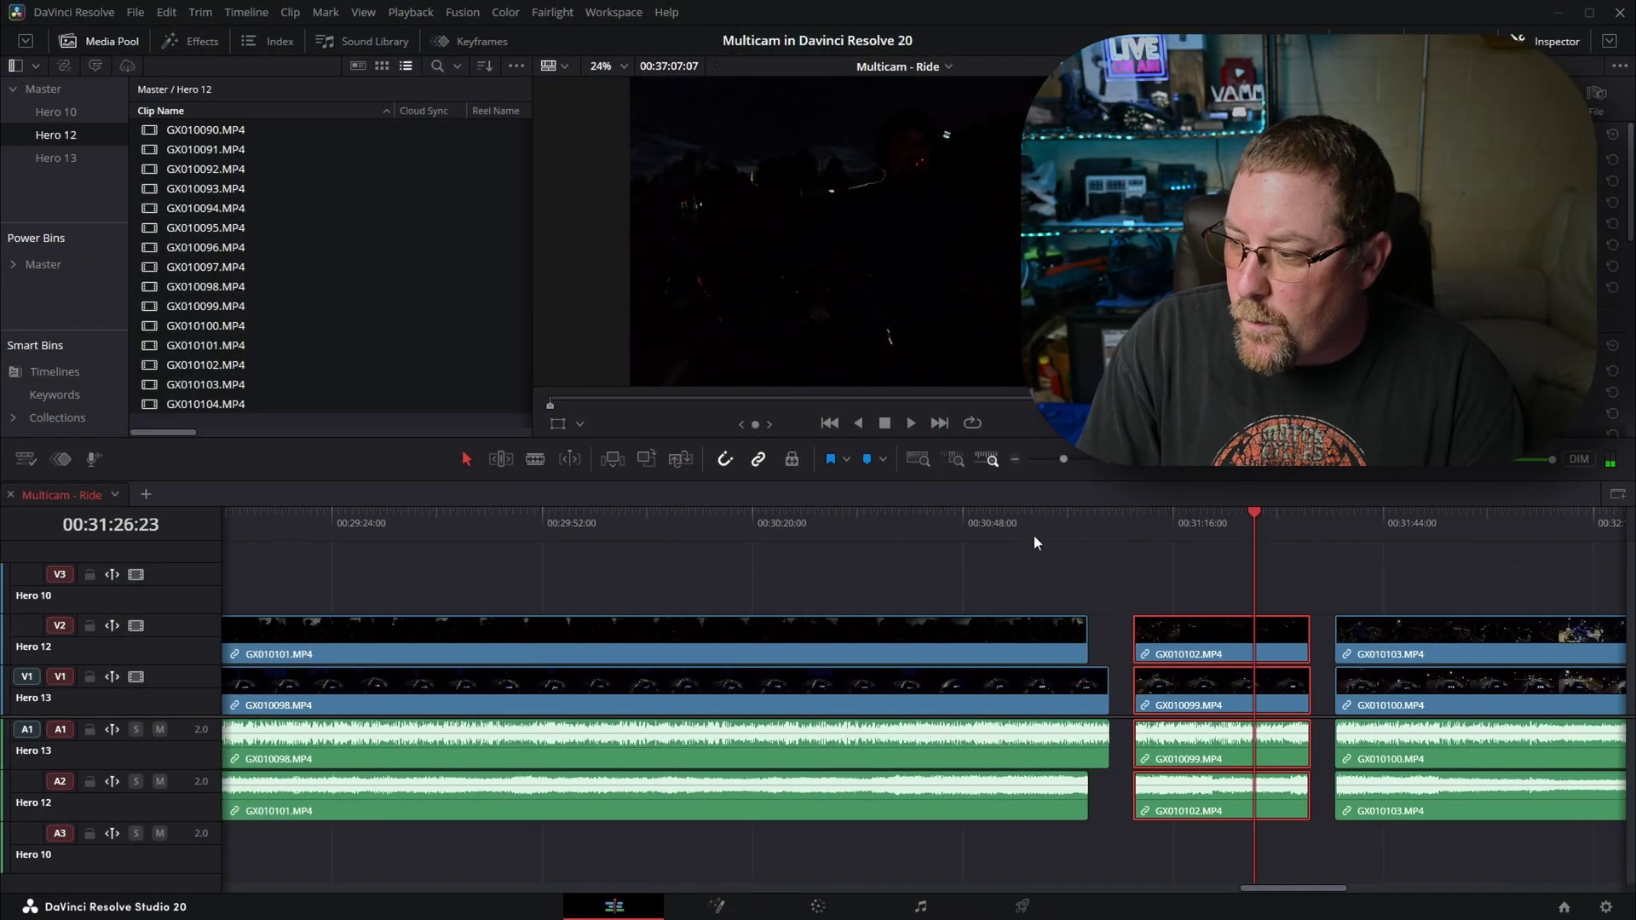
pyautogui.moveTo(753, 639); pyautogui.dragTo(774, 644)
pyautogui.hscroll(-6, 973, 550)
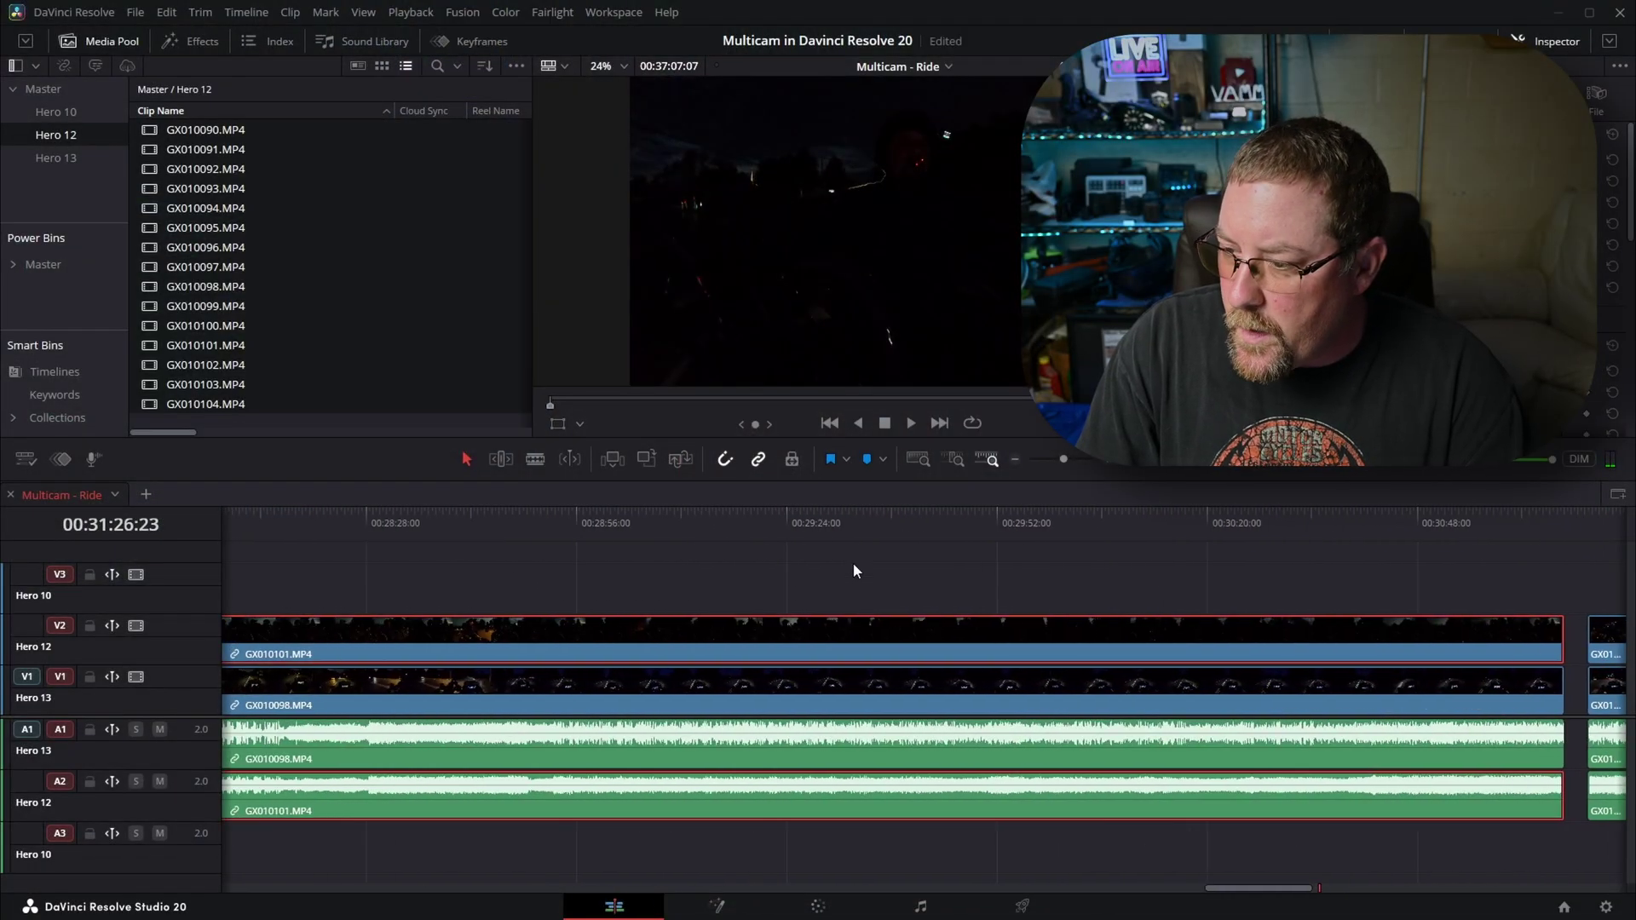
# Run Auto Align Clips on GX010101.MP4 and GX010098.MP4 with the playhead at 00:27:57:00
pyautogui.click(397, 520)
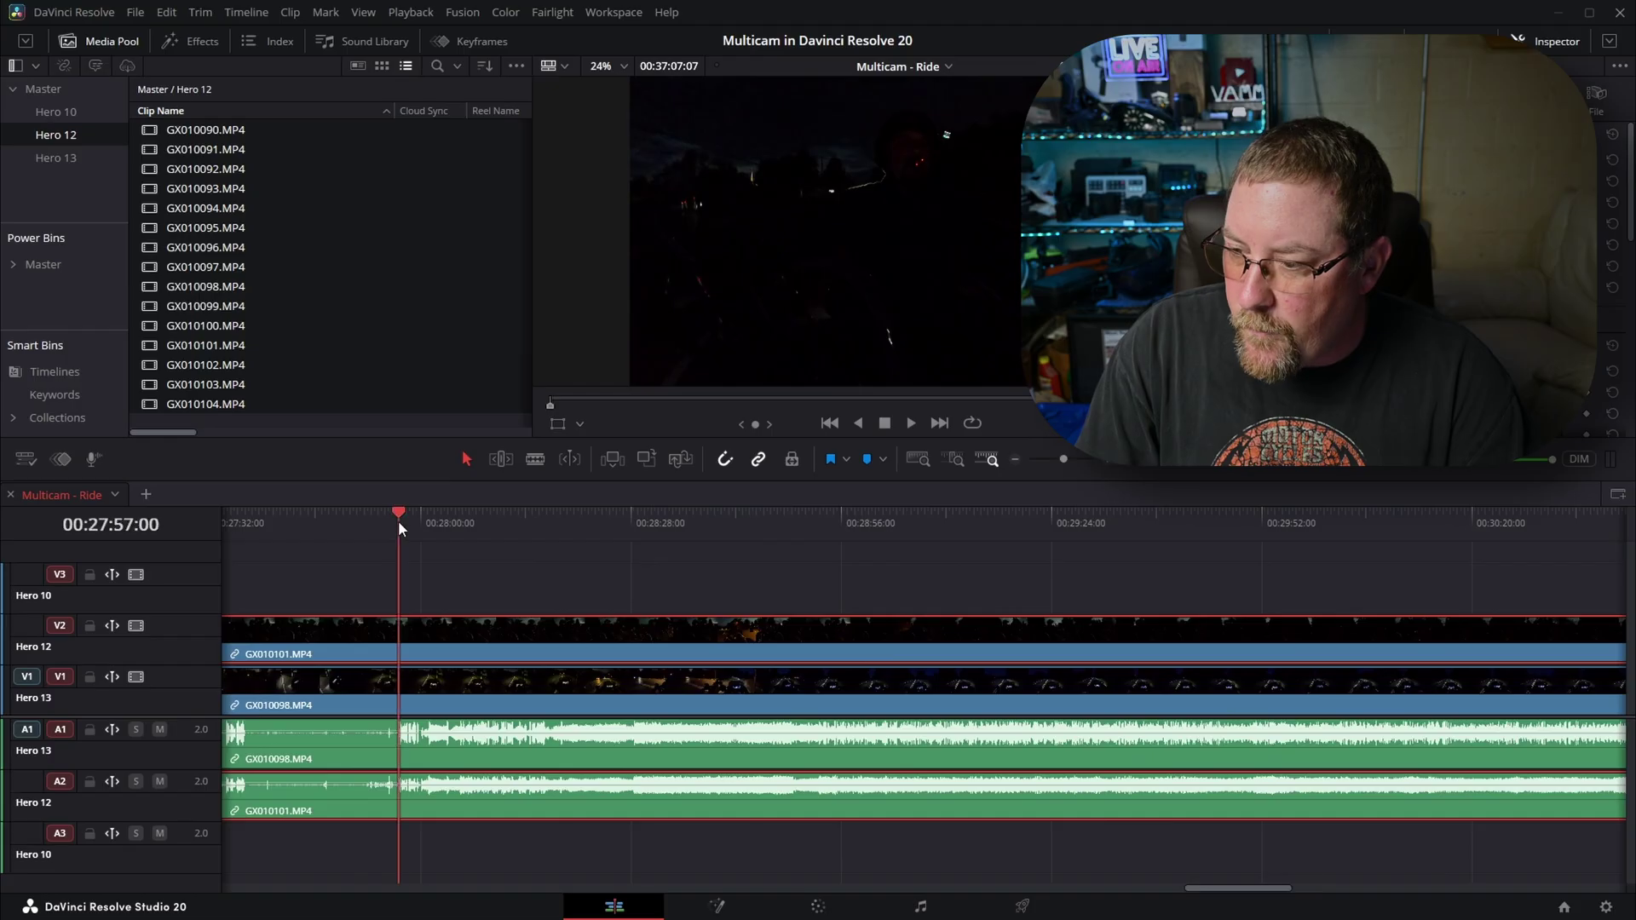
pyautogui.rightClick(428, 692)
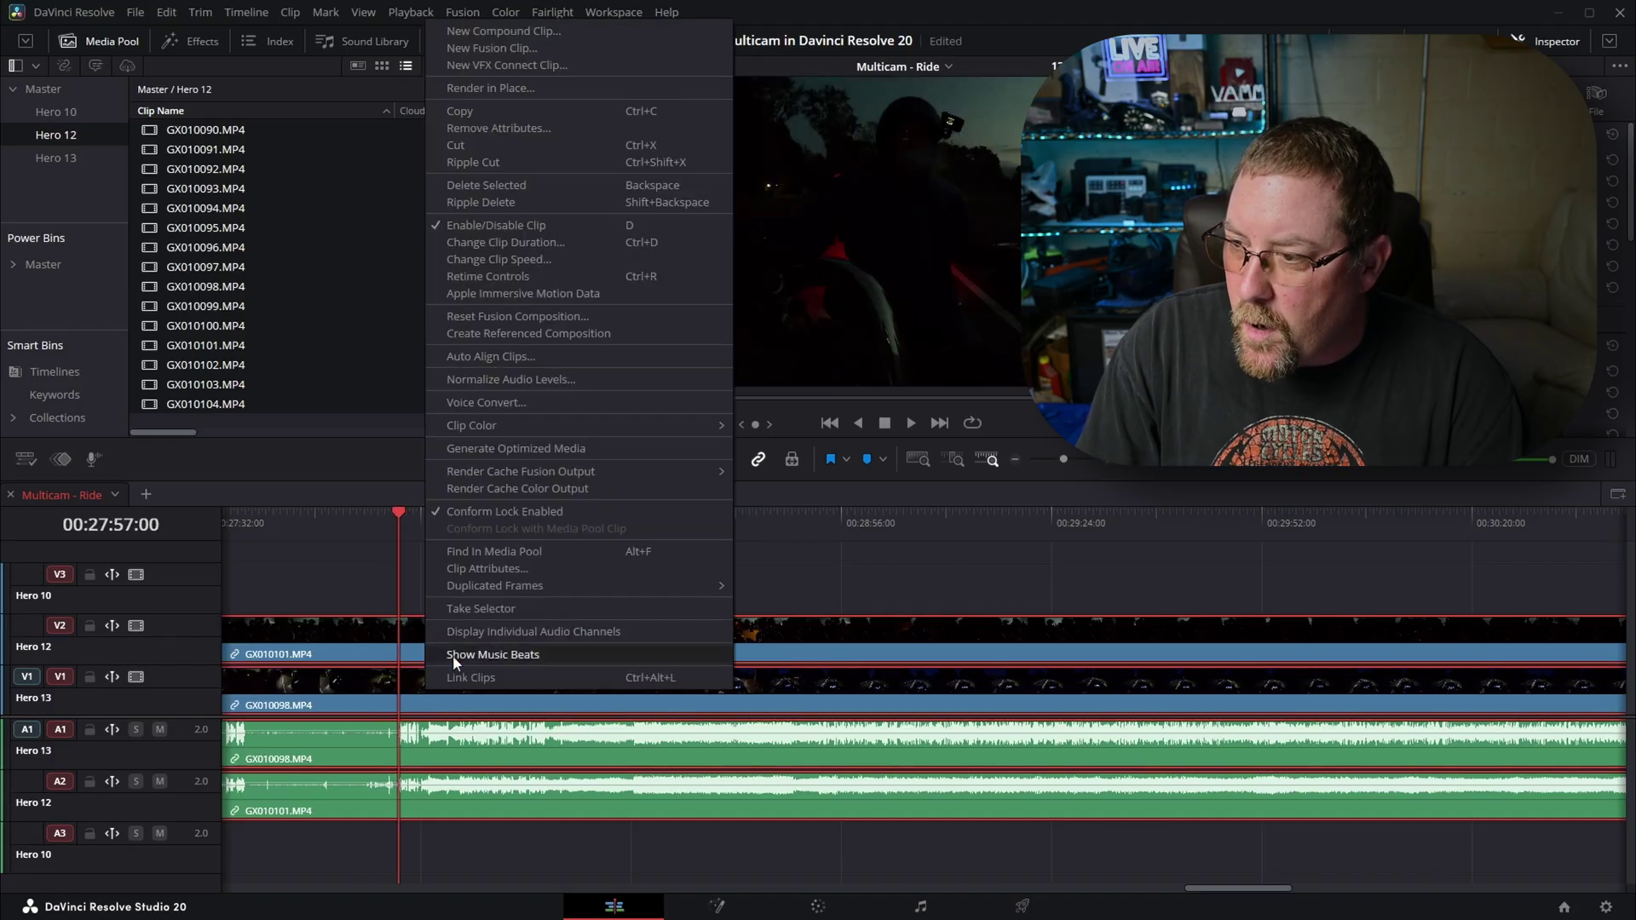
pyautogui.click(499, 356)
pyautogui.click(874, 405)
pyautogui.click(919, 455)
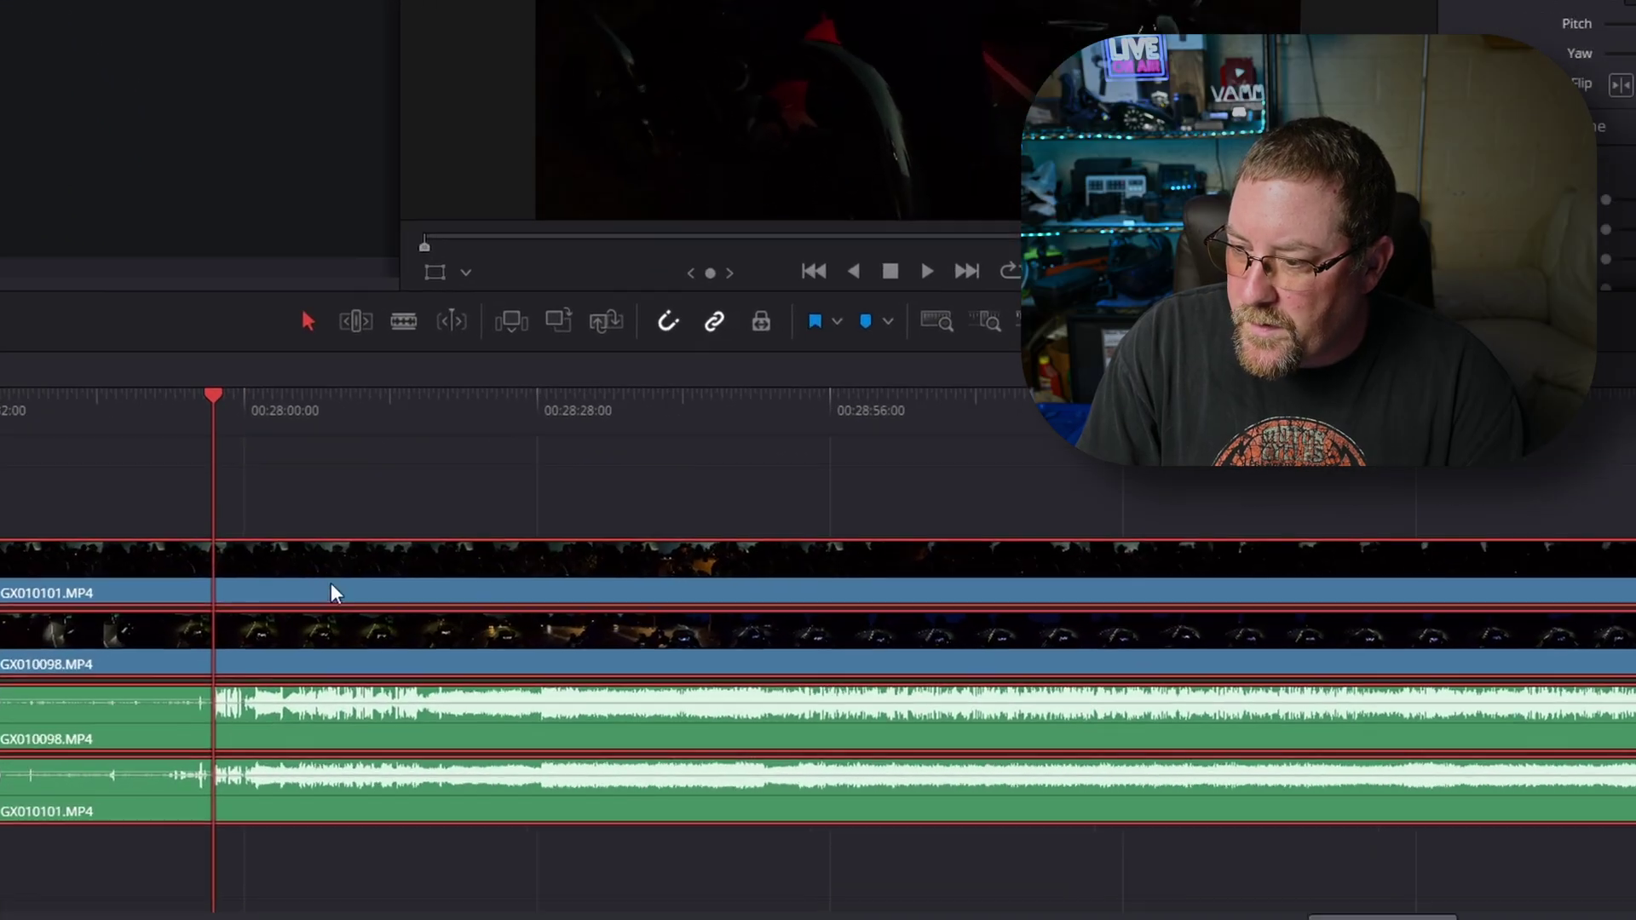
# Turn snapping off and nudge GX010101.MP4 slightly earlier to match GX010098.MP4's waveform near 00:27:57
pyautogui.scroll(5, 511, 652)
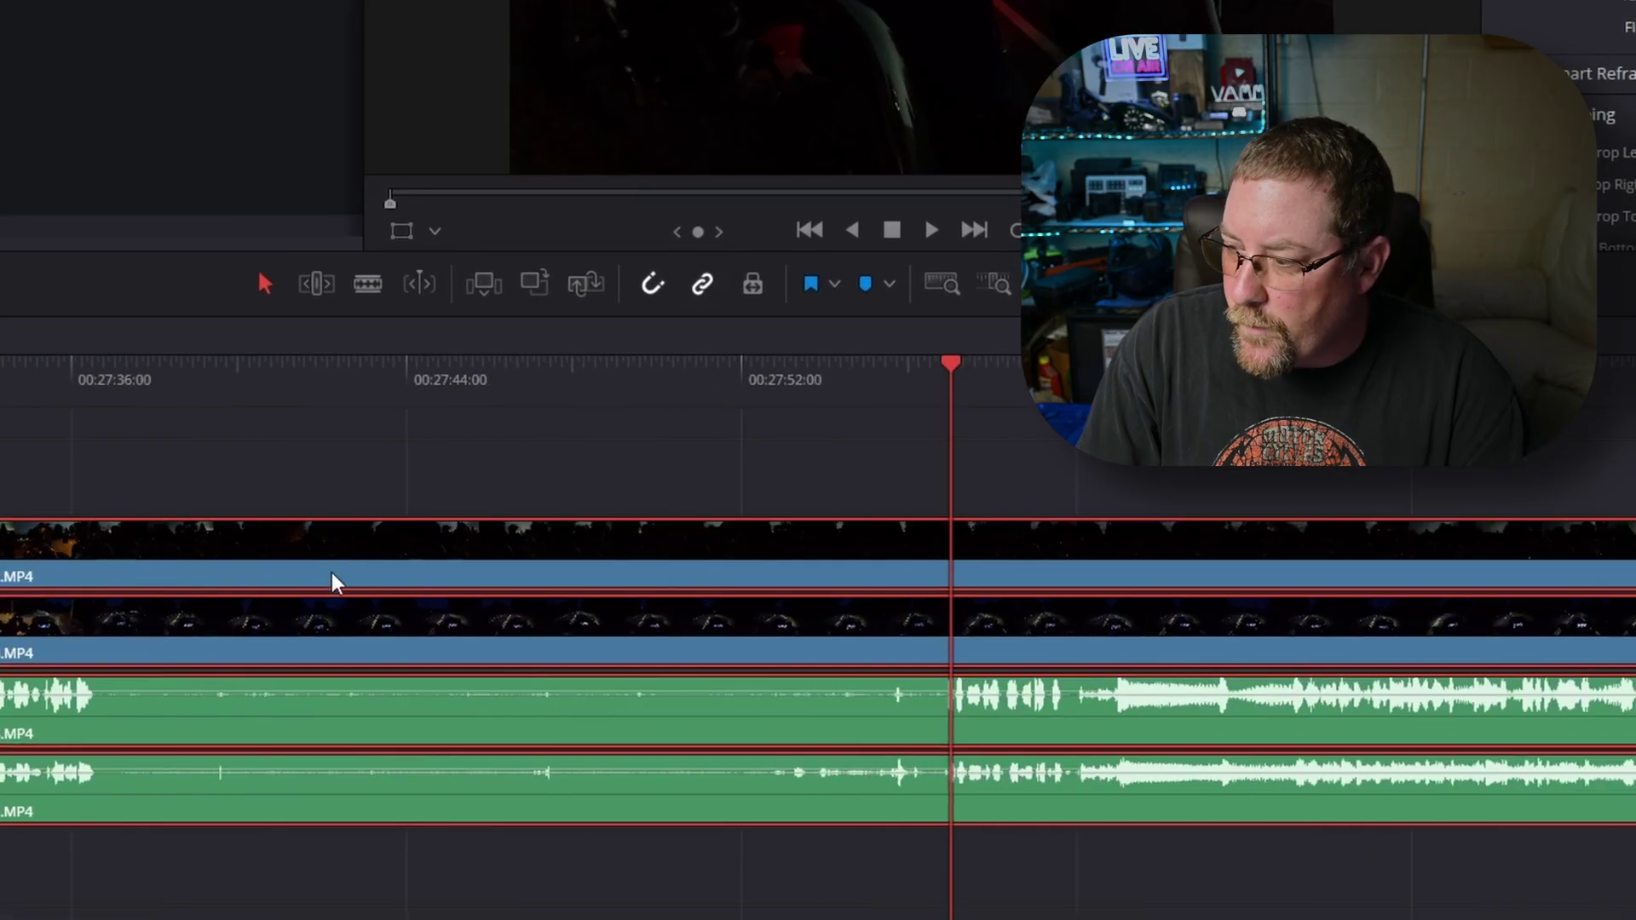
pyautogui.scroll(6, 1040, 639)
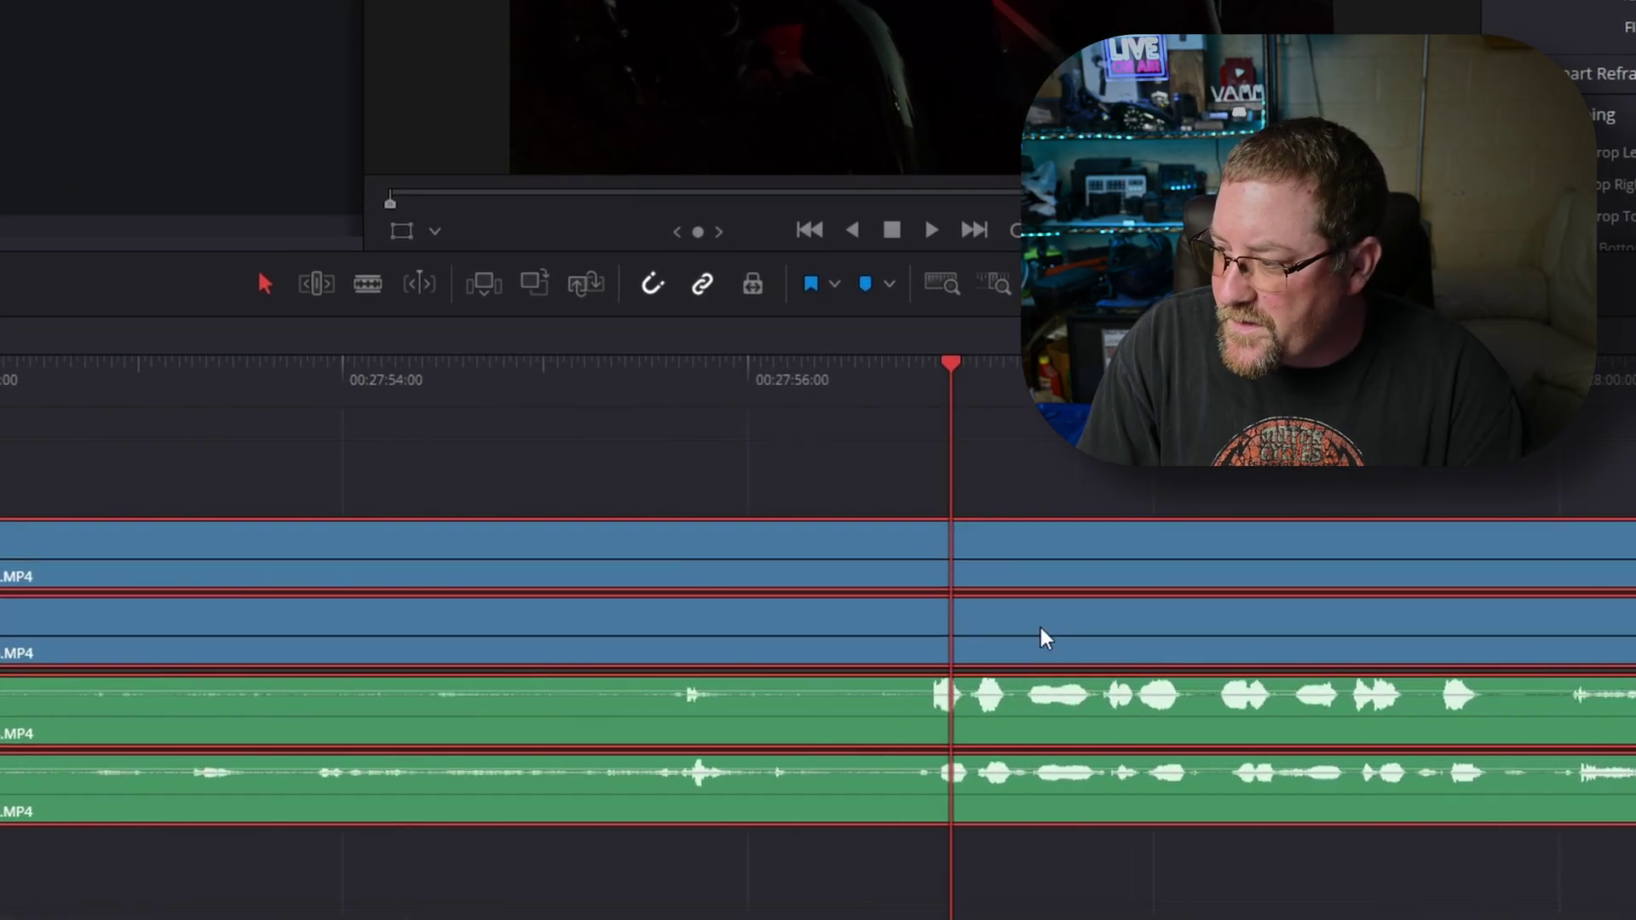
pyautogui.click(830, 473)
pyautogui.click(881, 566)
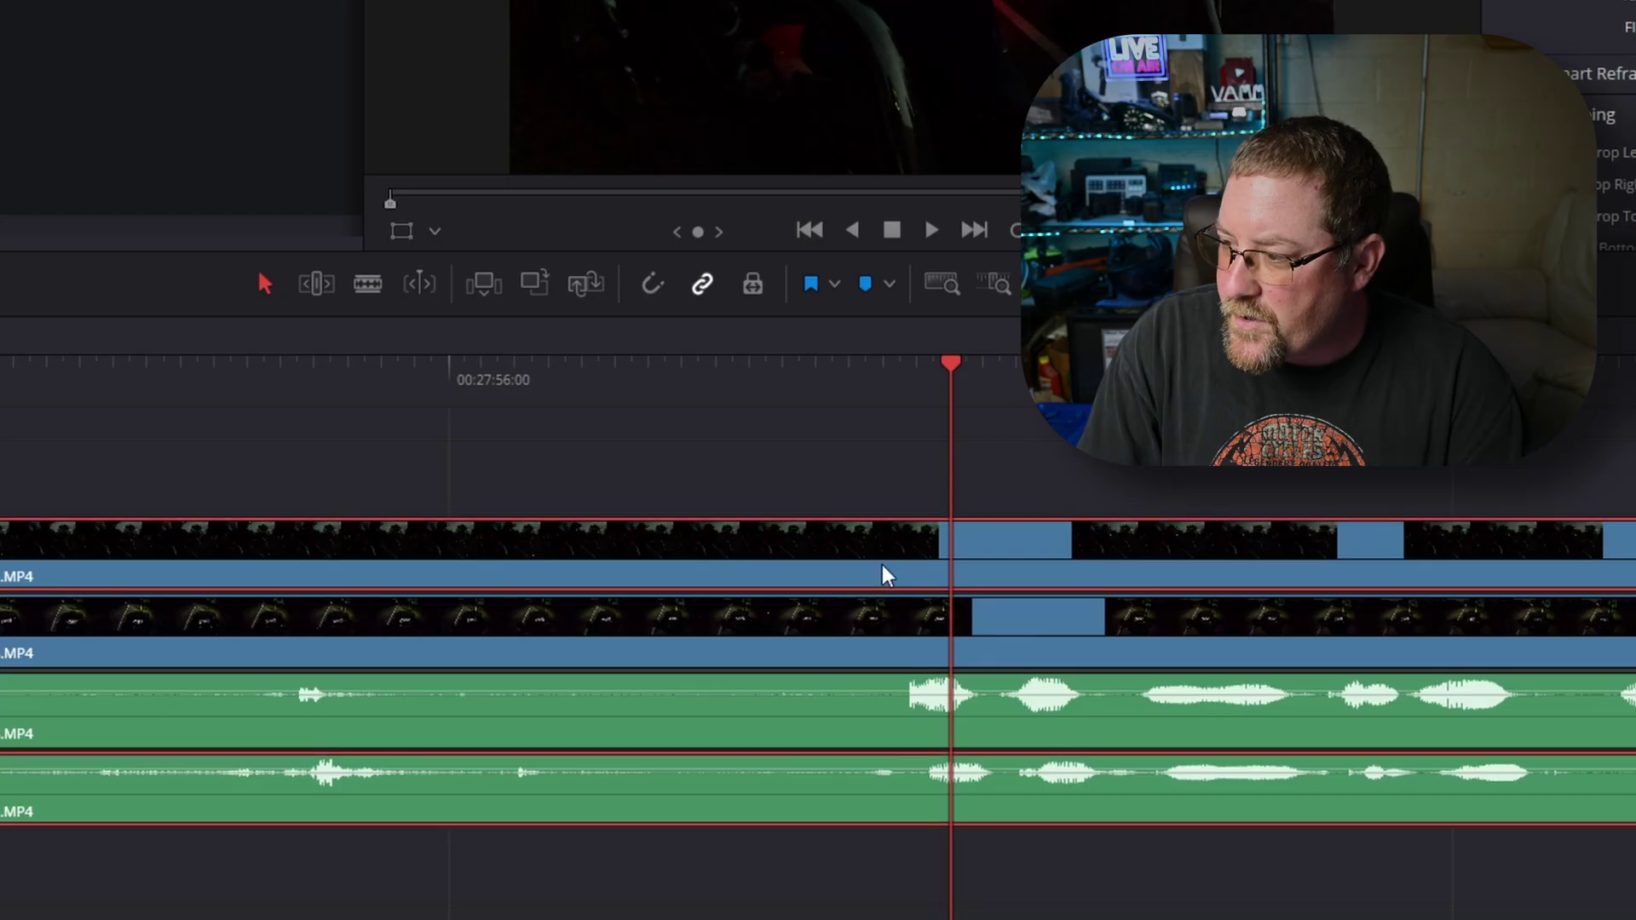
pyautogui.moveTo(917, 565); pyautogui.dragTo(884, 558)
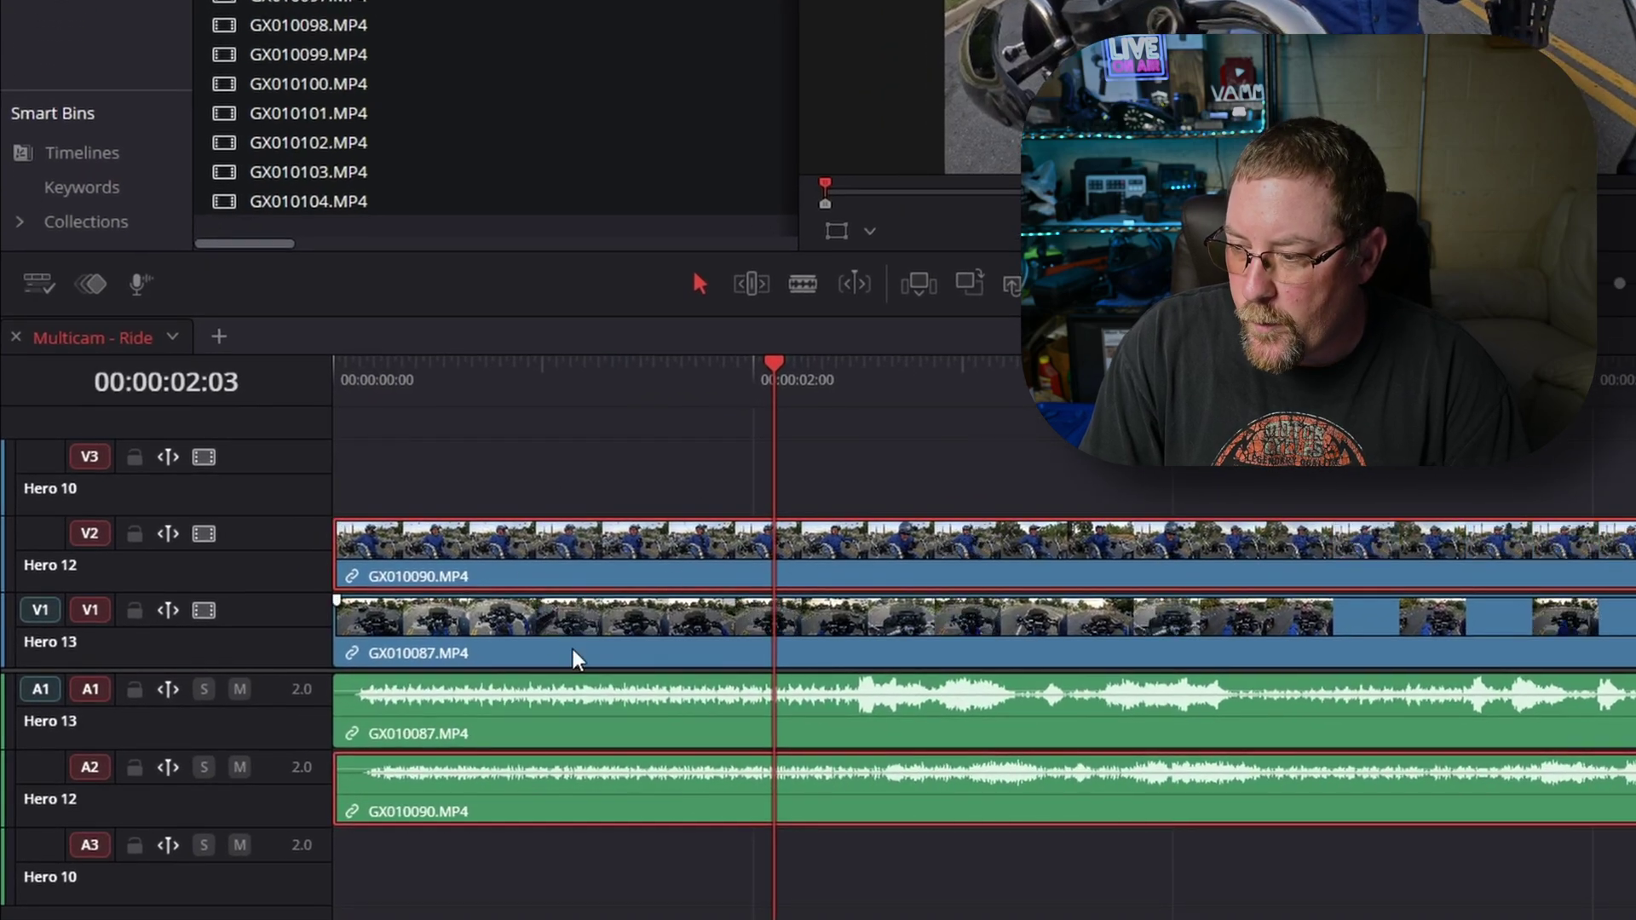
# Slide GX010087.MP4 slightly later to match GX010090.MP4's waveform, trim GX010090.MP4's start flush with it and delete the gap before them
pyautogui.moveTo(593, 658); pyautogui.dragTo(621, 657)
pyautogui.click(411, 539)
pyautogui.moveTo(326, 545); pyautogui.dragTo(382, 552)
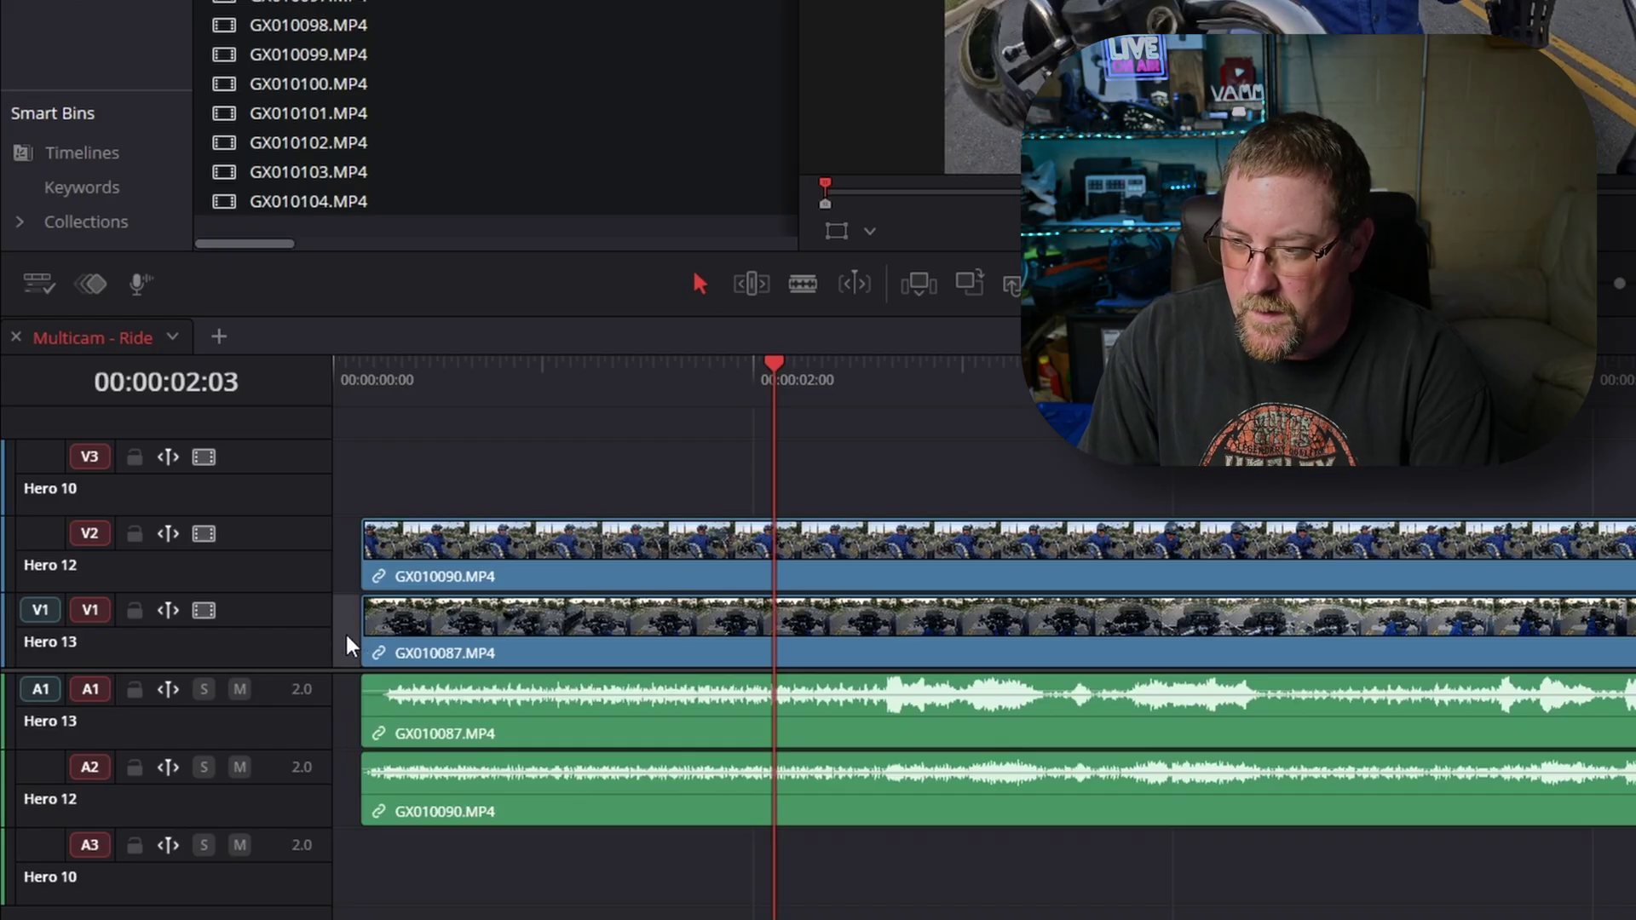
pyautogui.press('BackSpace')
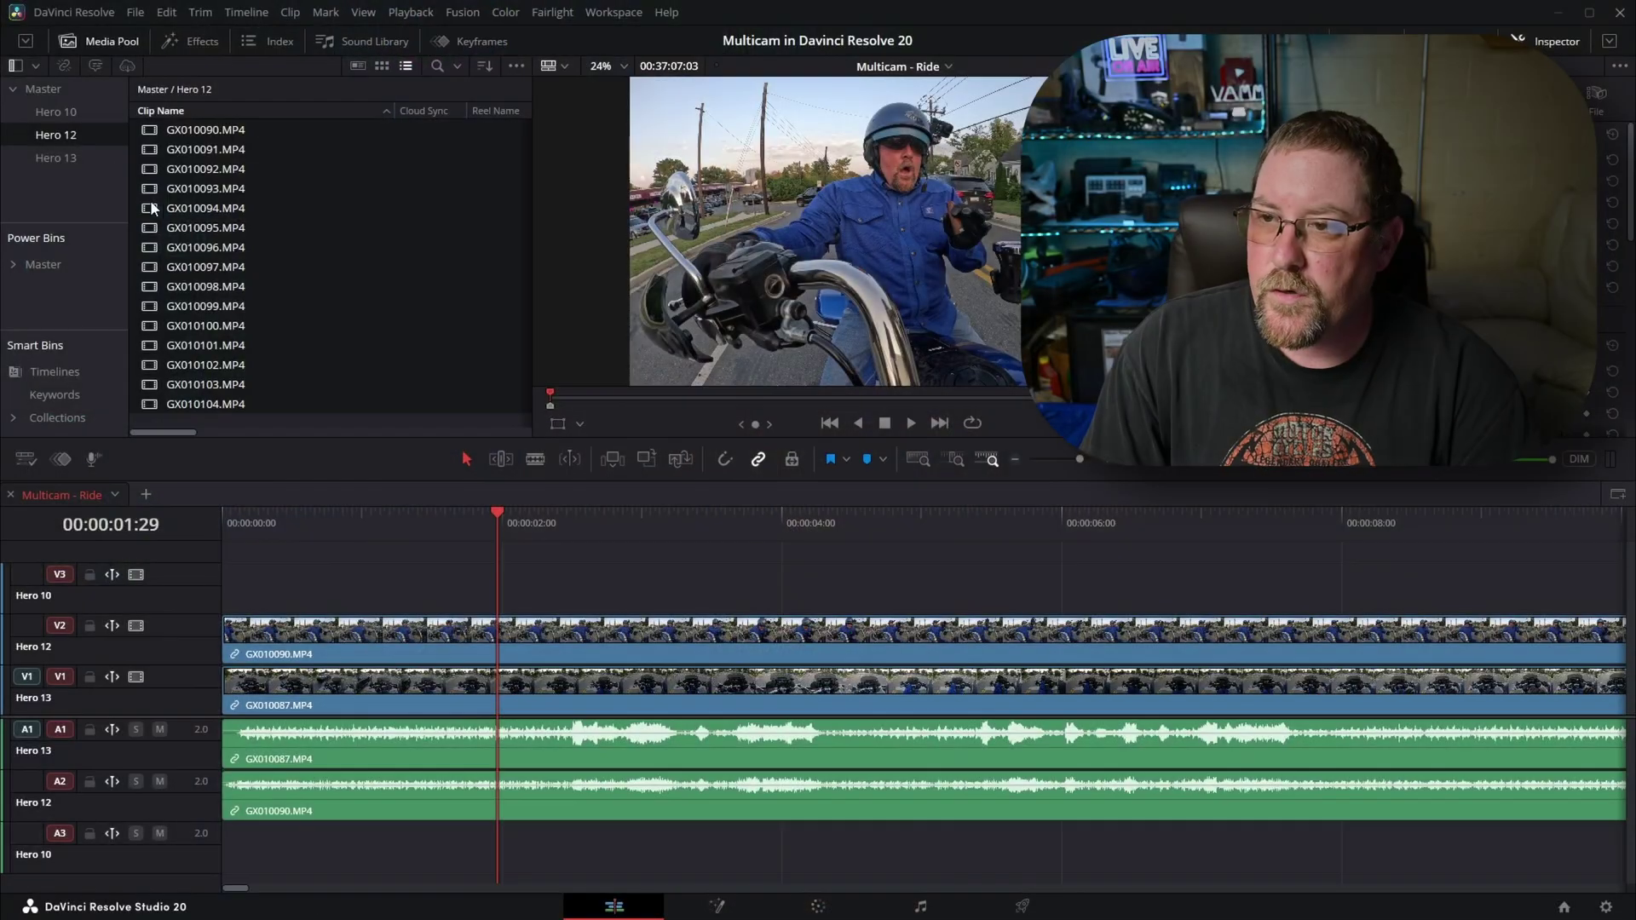
# Place clips GX010006.MP4 through GX010020.MP4 from the Hero 10 bin on the Hero 10 track at the start of the timeline
pyautogui.click(63, 114)
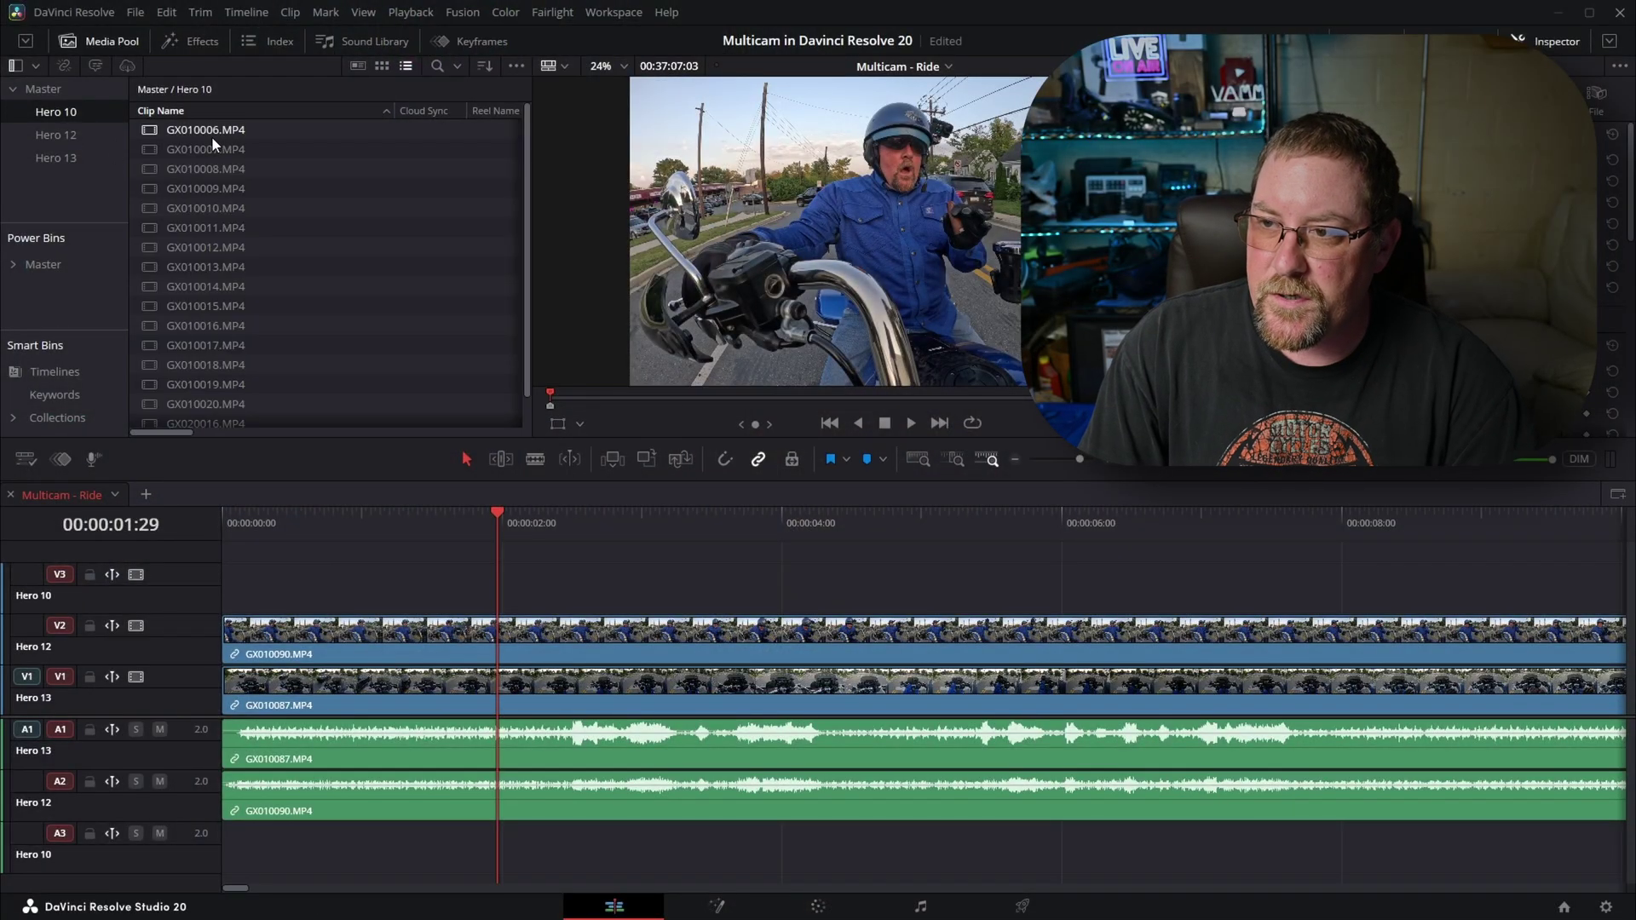
pyautogui.scroll(-3, 207, 392)
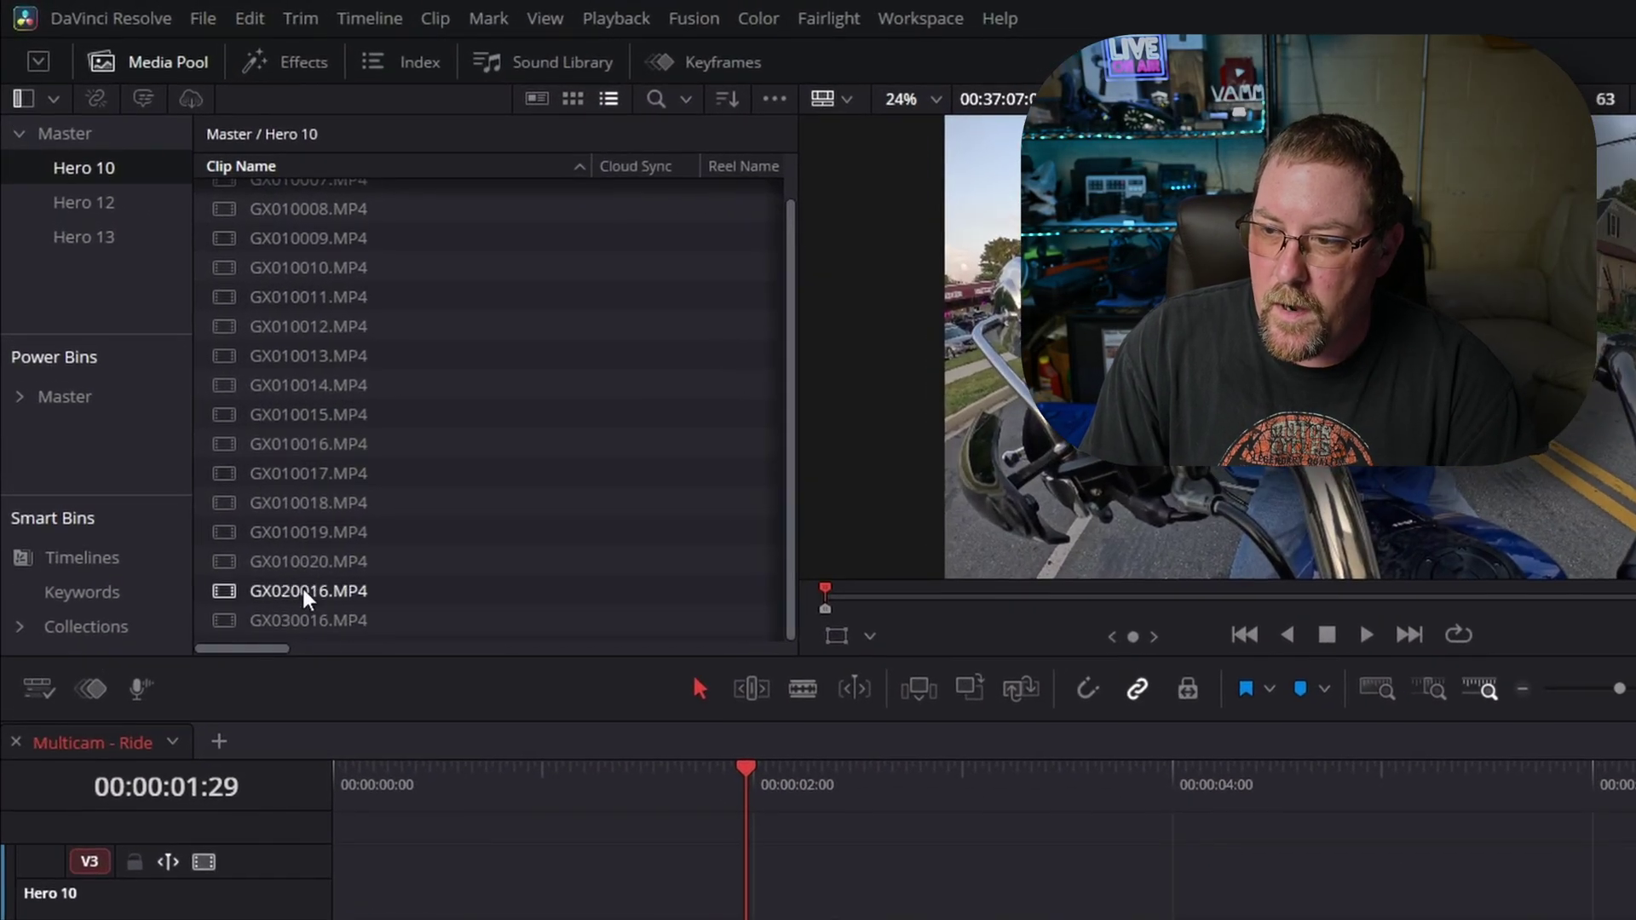
pyautogui.scroll(2, 273, 341)
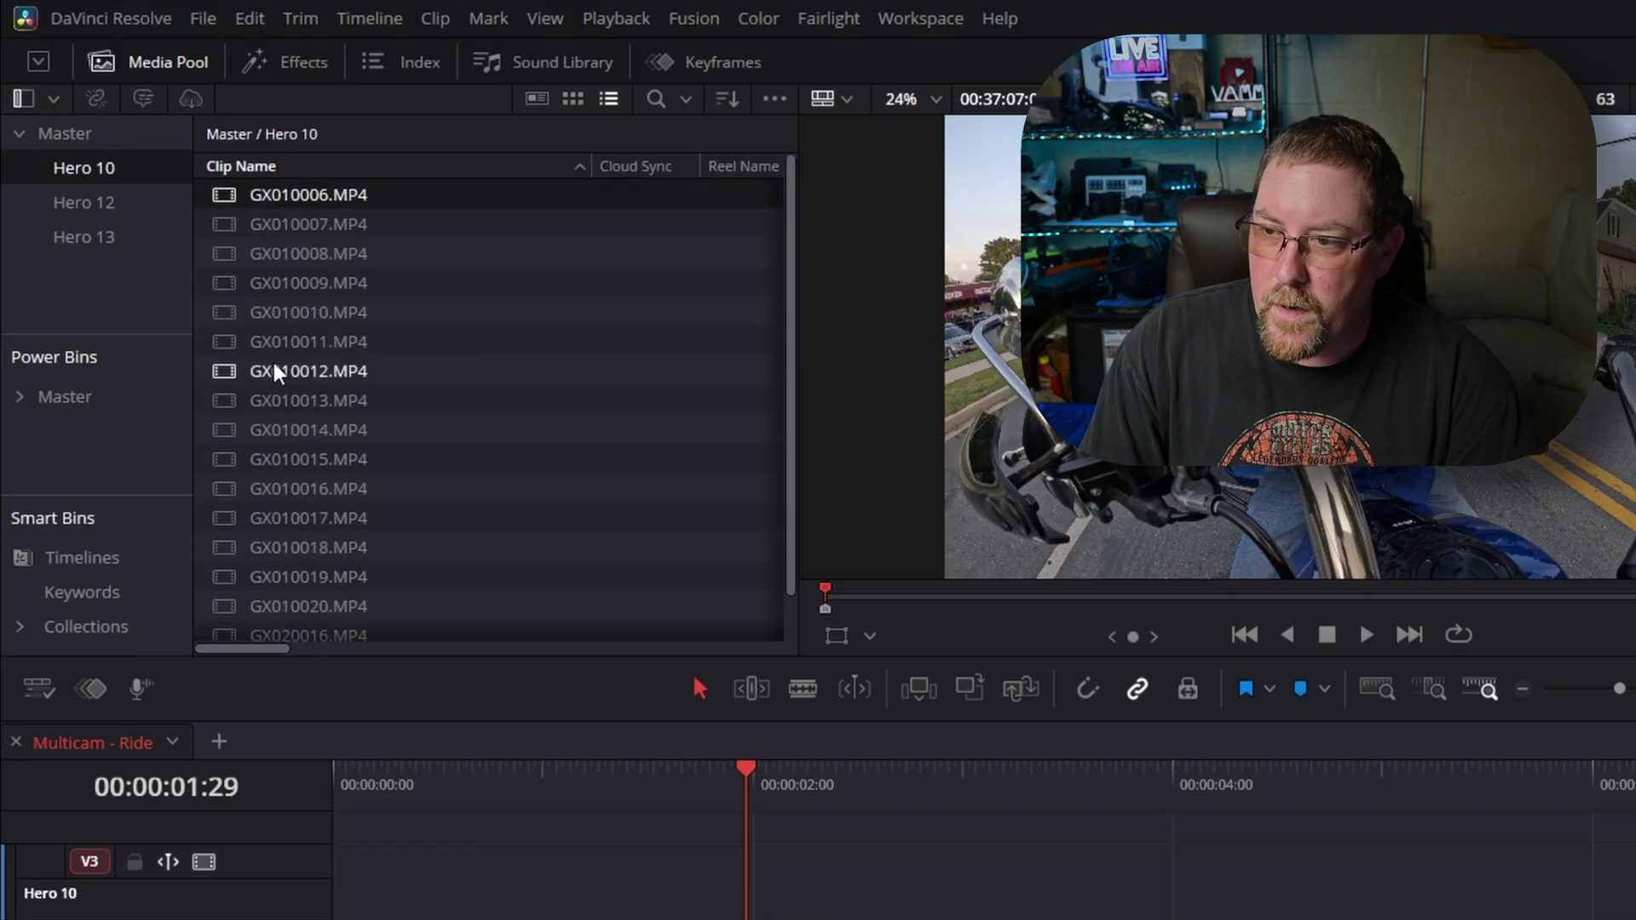
pyautogui.scroll(-2, 277, 372)
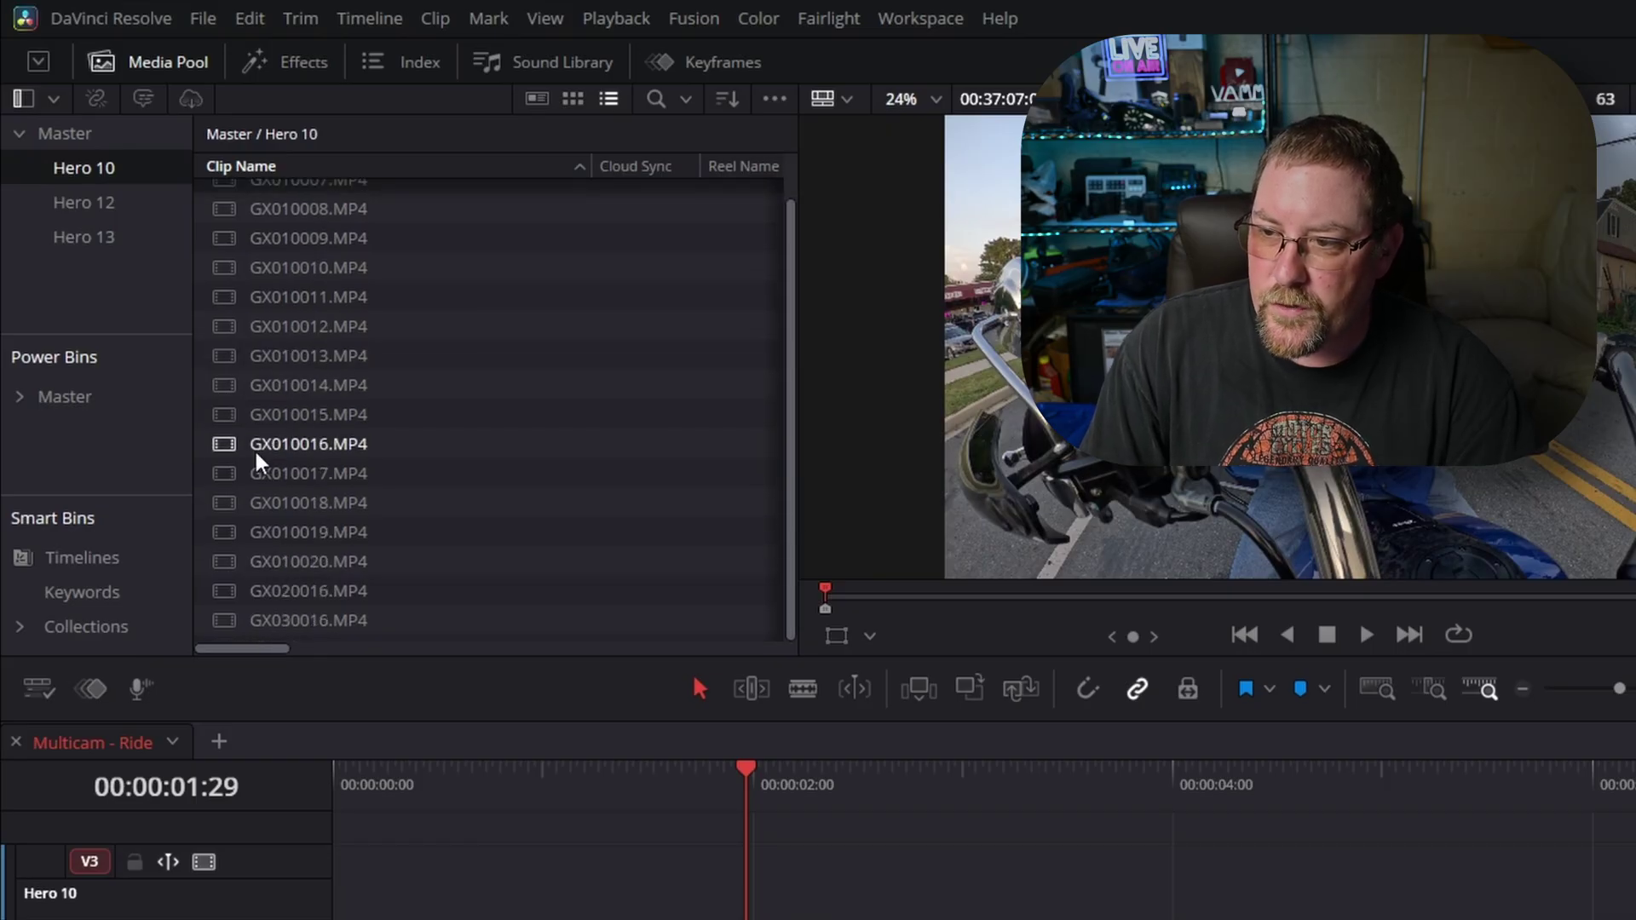
pyautogui.keyDown('shift'); pyautogui.click(327, 561); pyautogui.keyUp('shift')
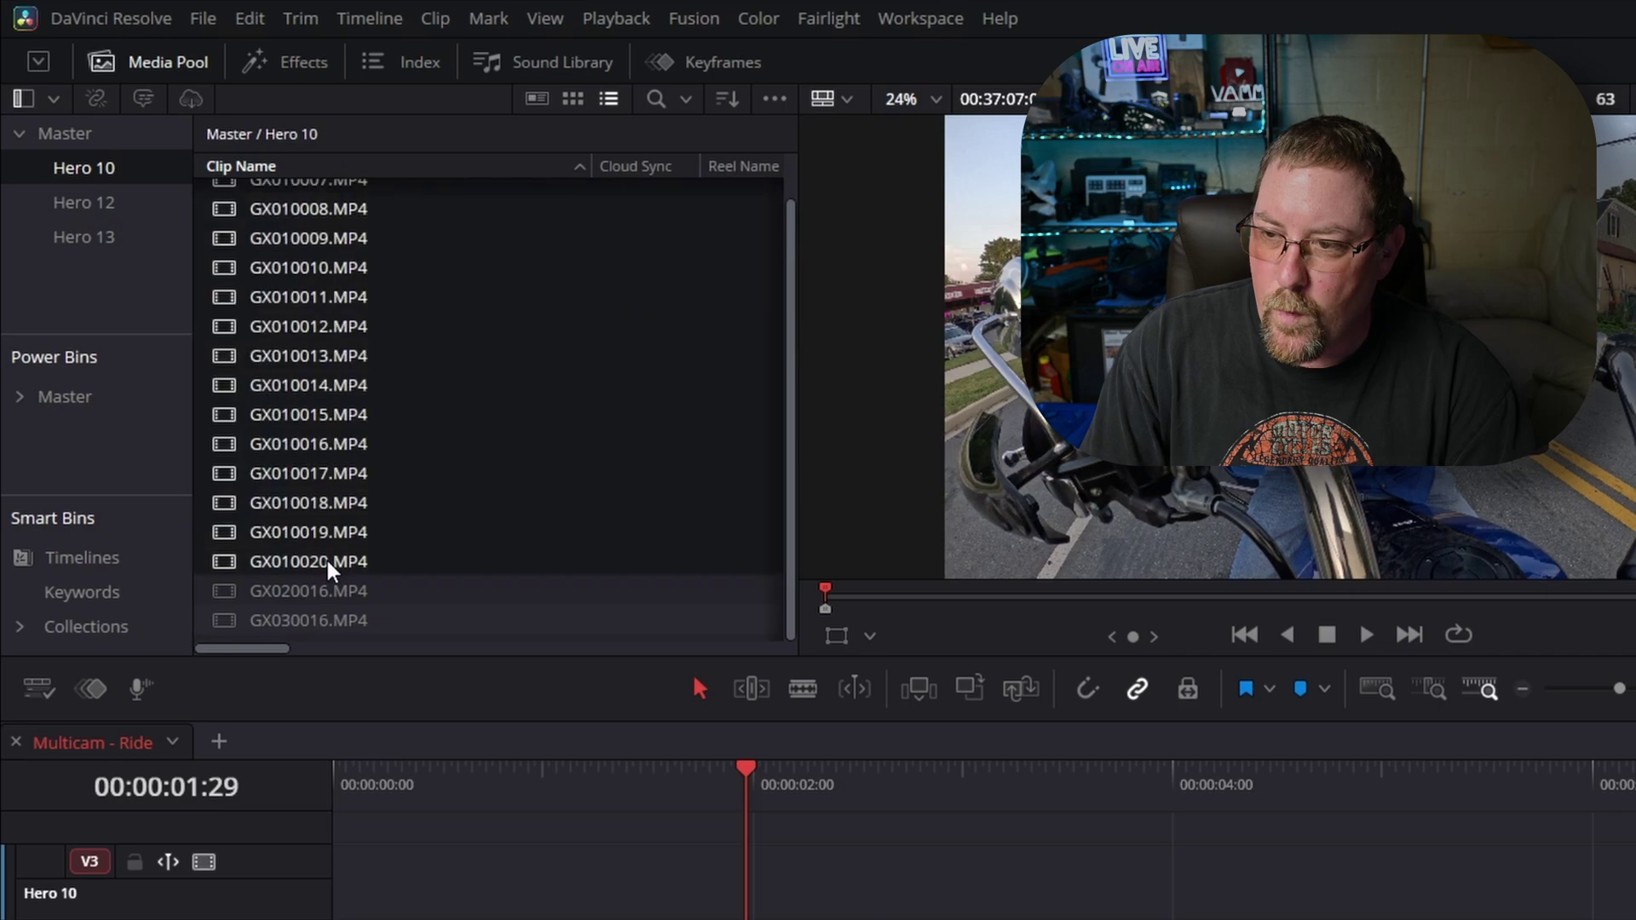
pyautogui.scroll(-10, 684, 905)
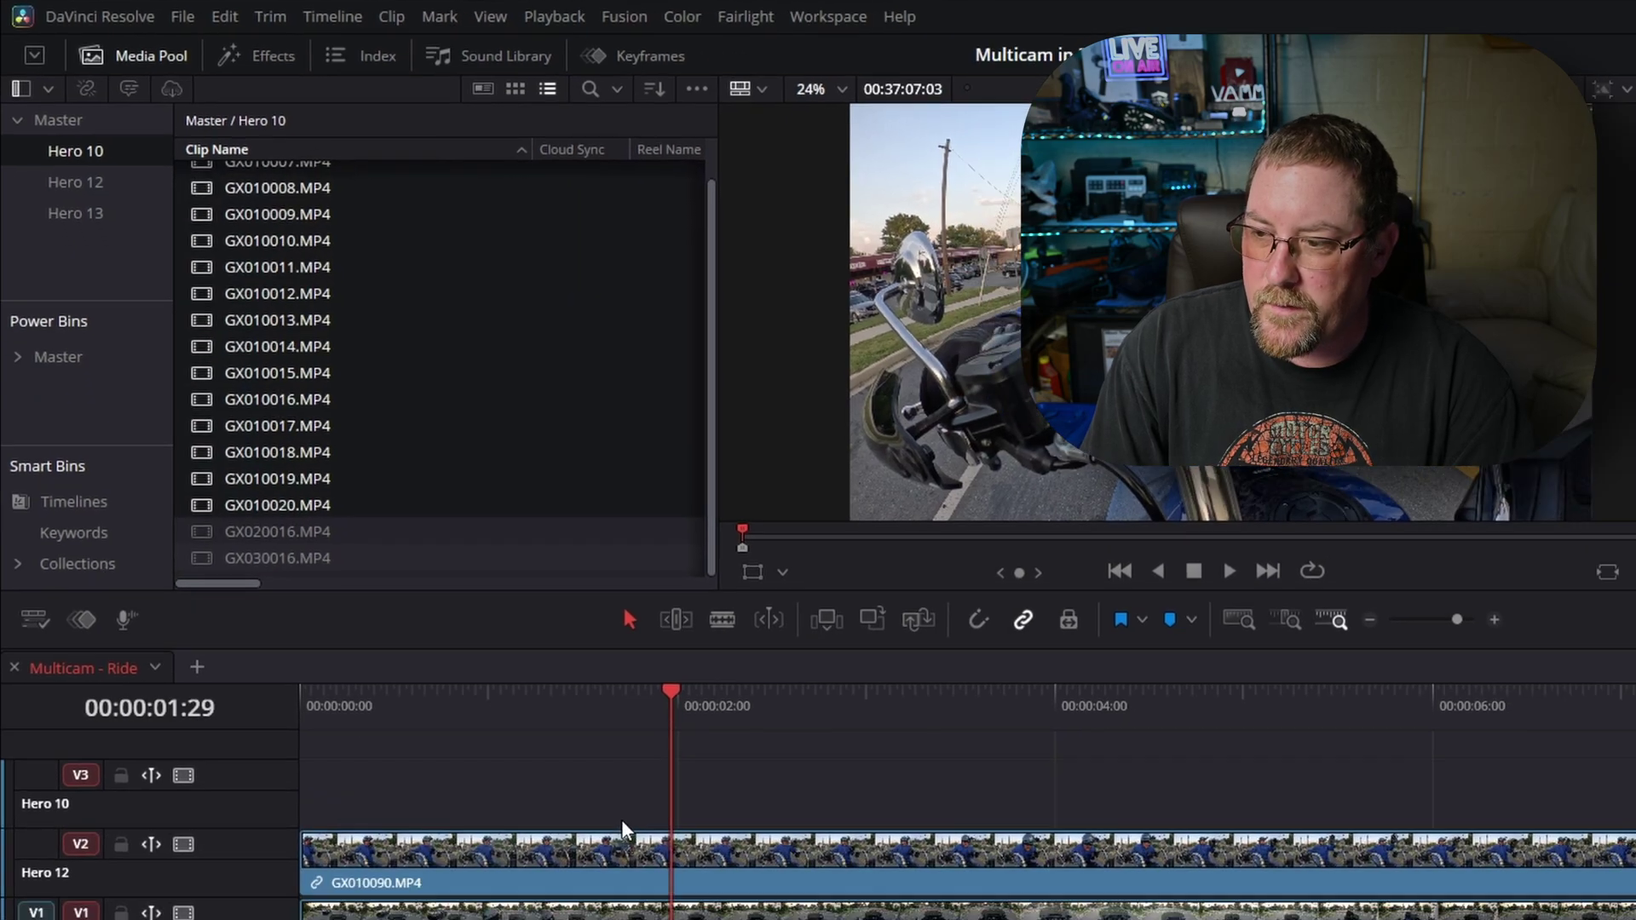
pyautogui.scroll(-4, 446, 595)
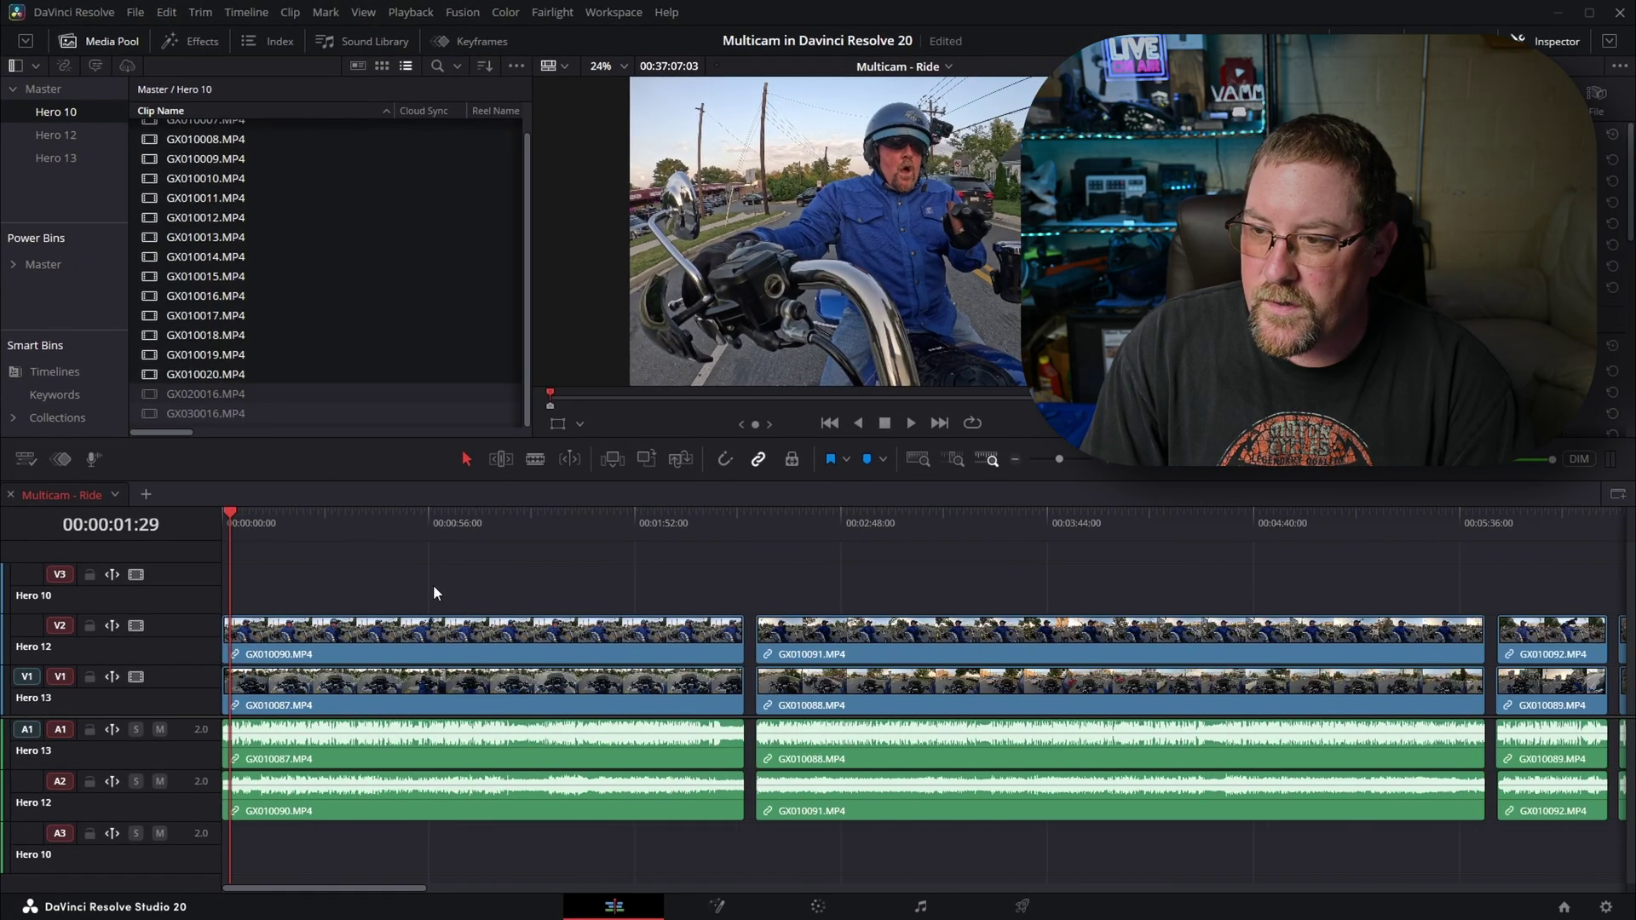
pyautogui.scroll(-10, 446, 599)
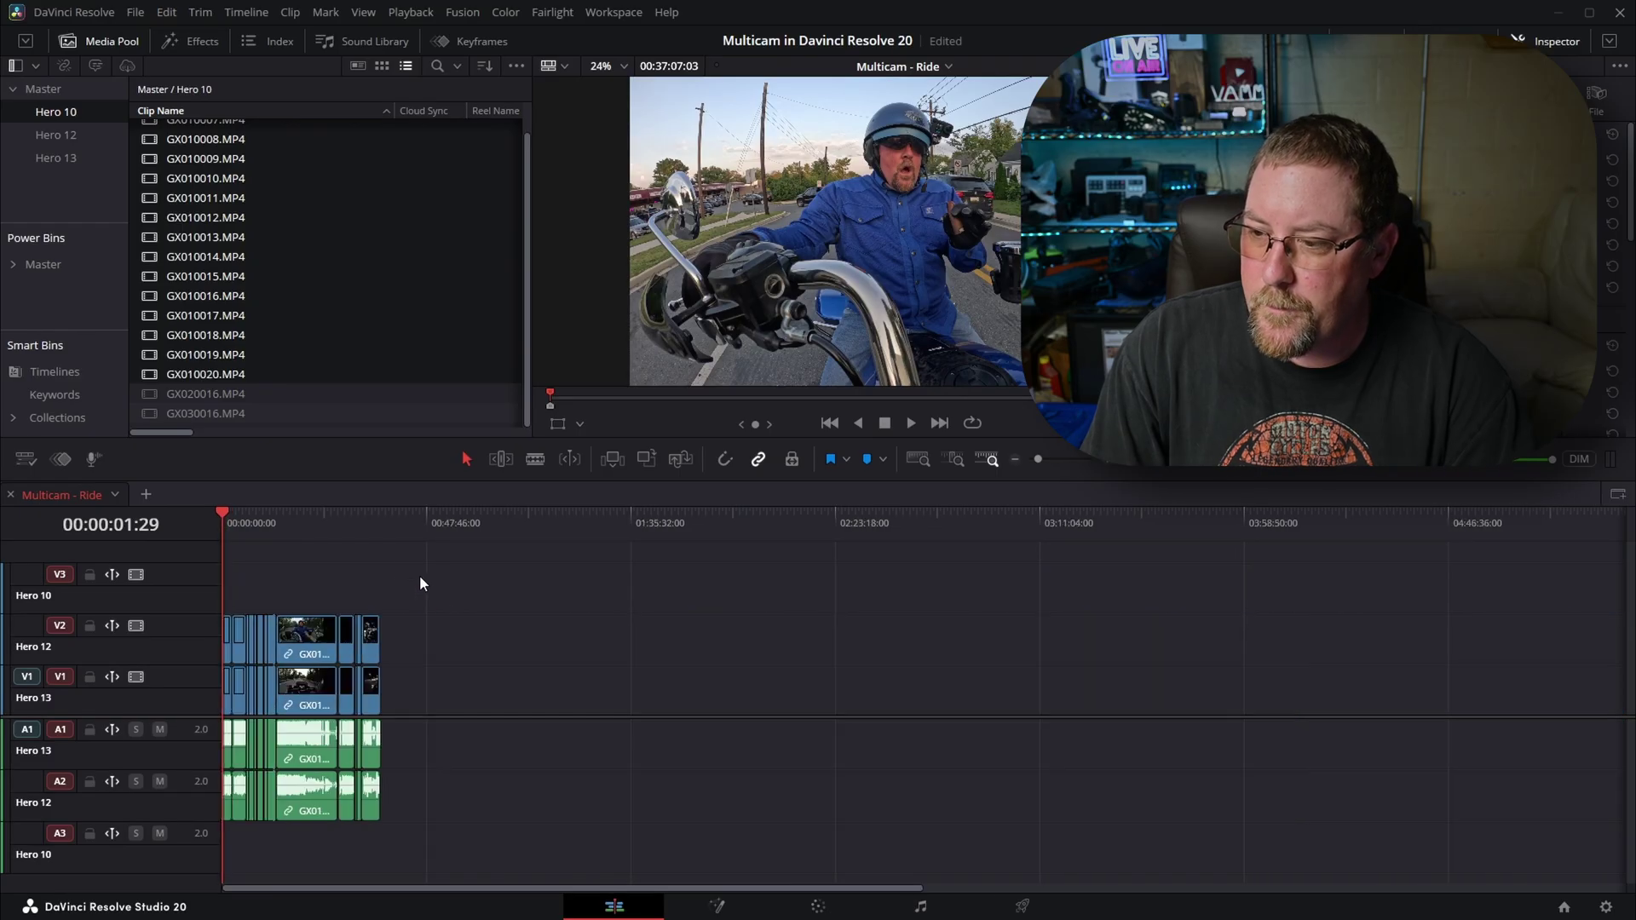
pyautogui.moveTo(229, 357); pyautogui.dragTo(218, 590)
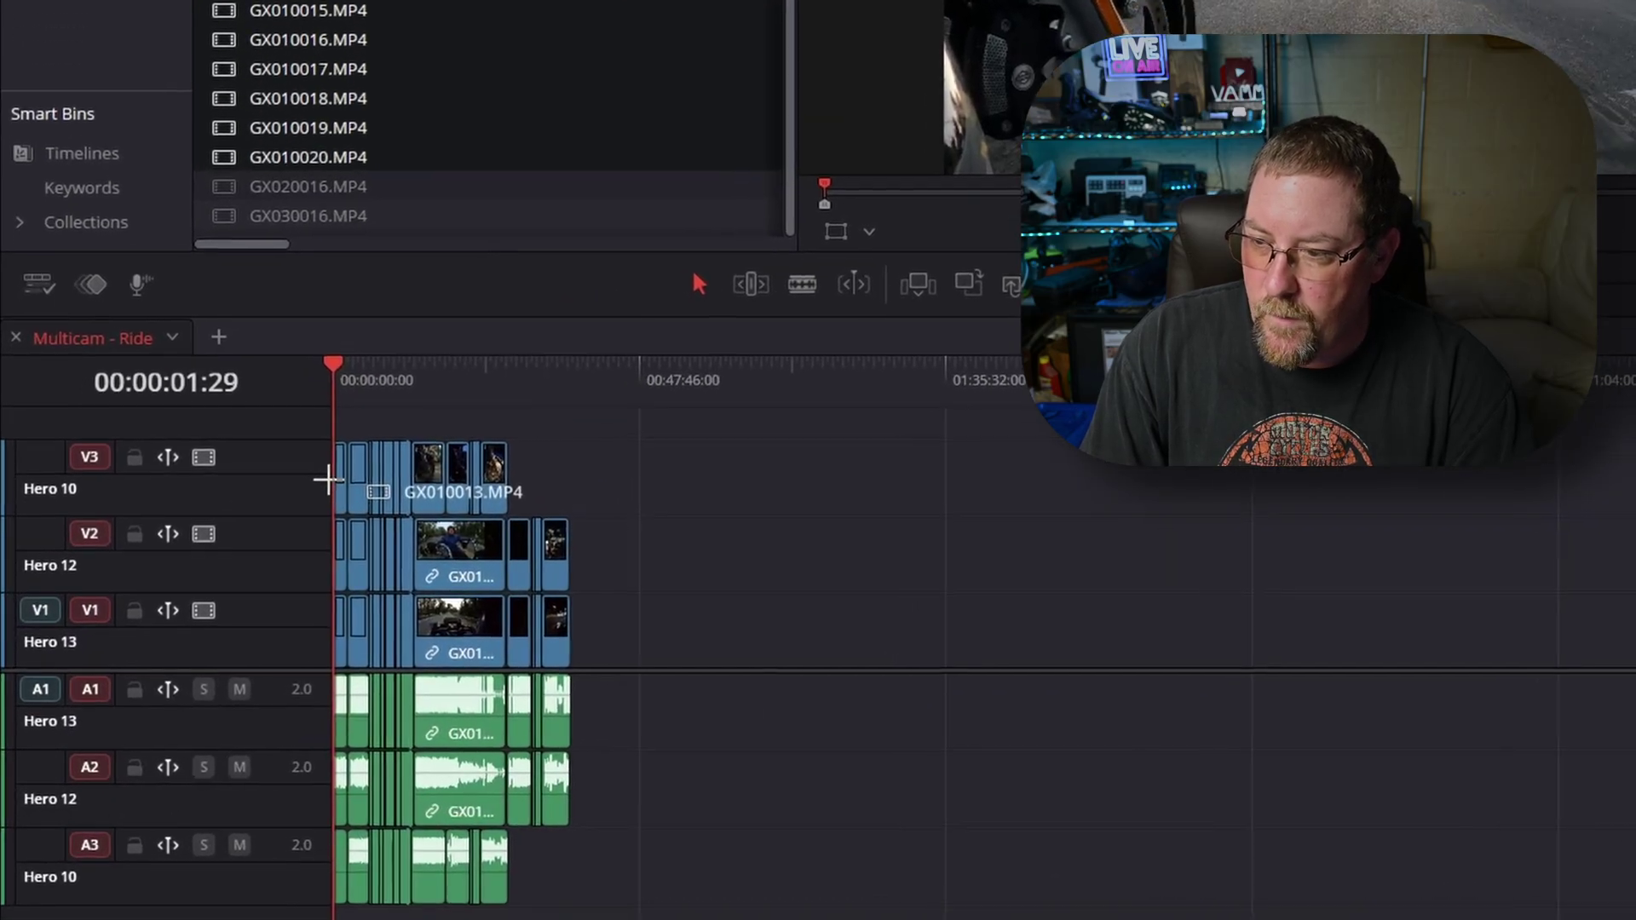
pyautogui.moveTo(328, 480); pyautogui.dragTo(329, 479)
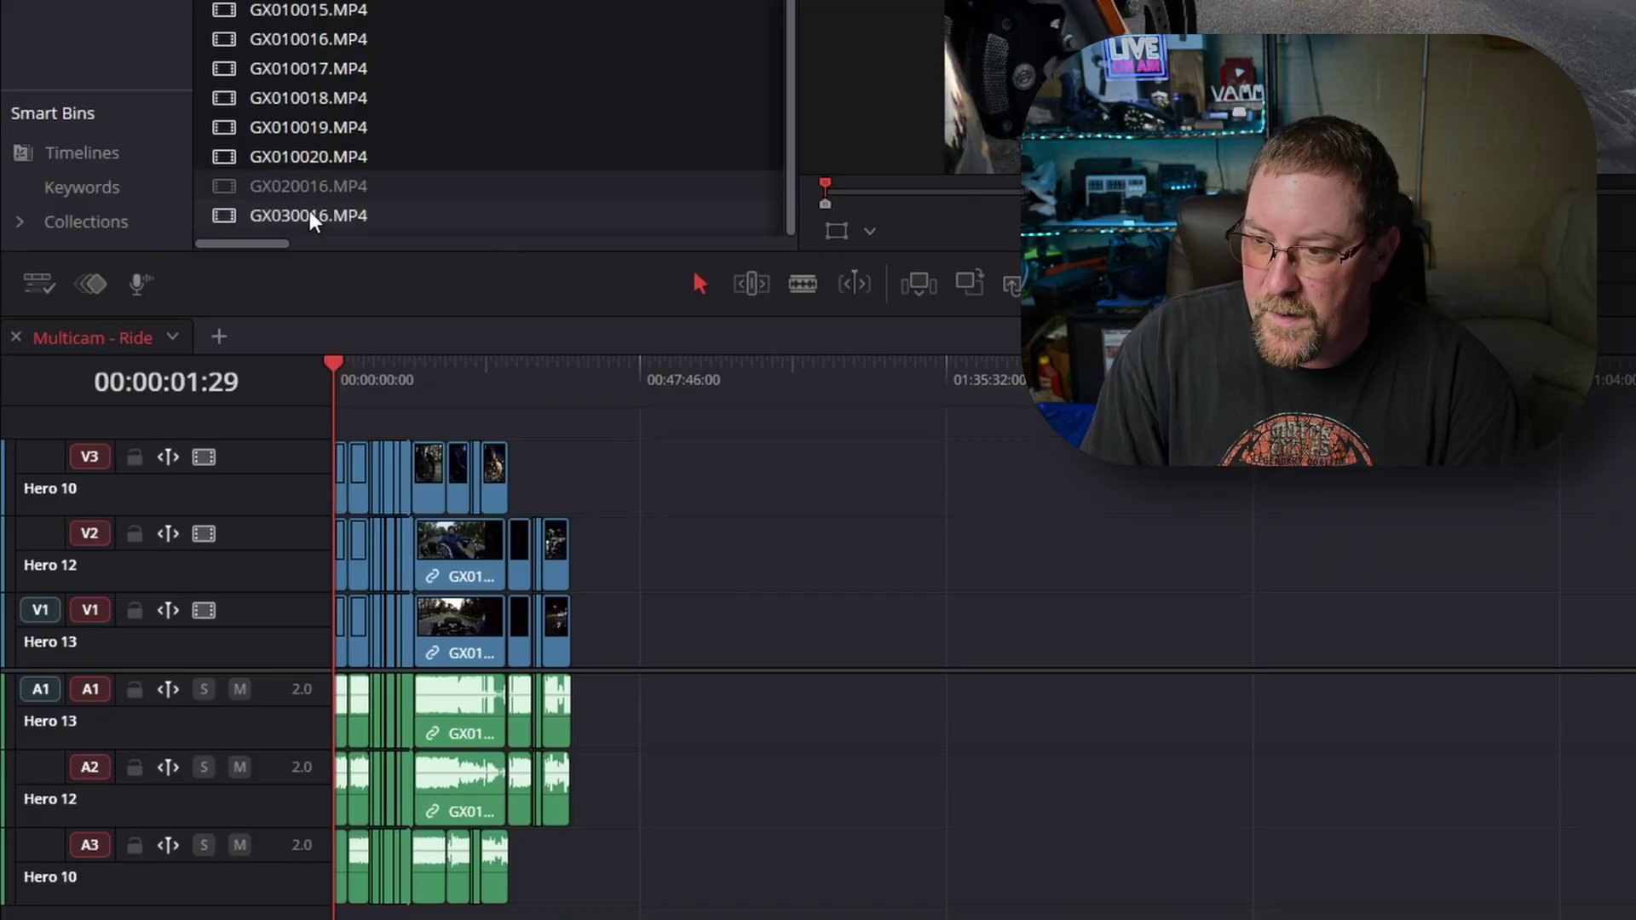
# Mute the Hero 12 audio track and line up GX010020.MP4 with GX010104.MP4, nudging it to match GX010101.MP4's waveform near 00:34:15
pyautogui.moveTo(487, 468); pyautogui.dragTo(557, 488)
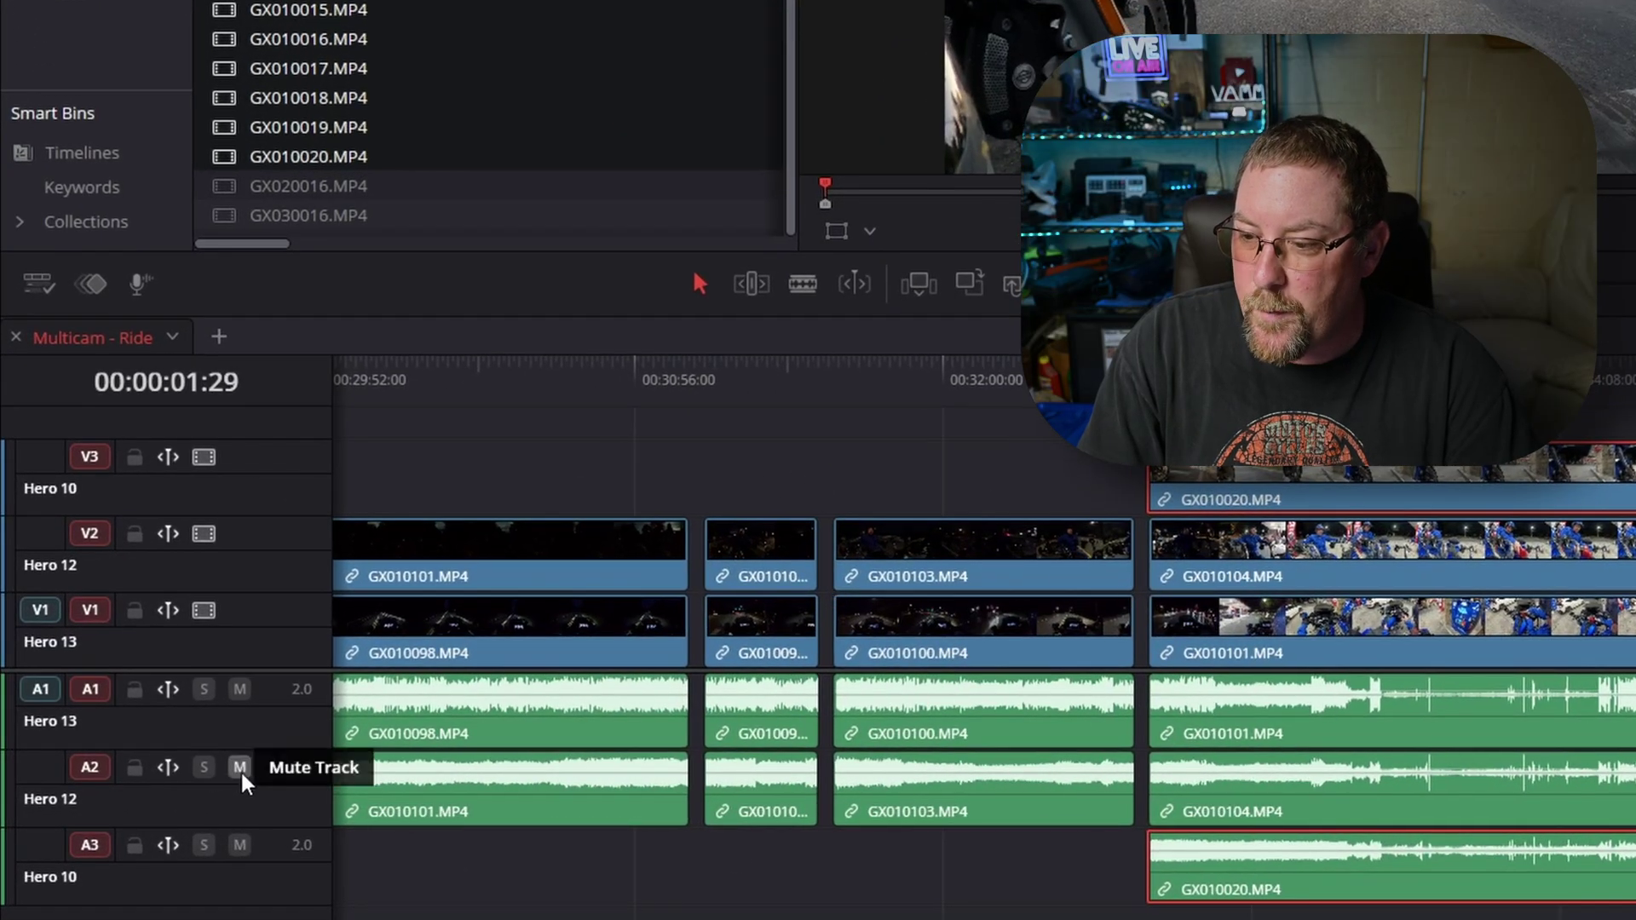
pyautogui.click(240, 769)
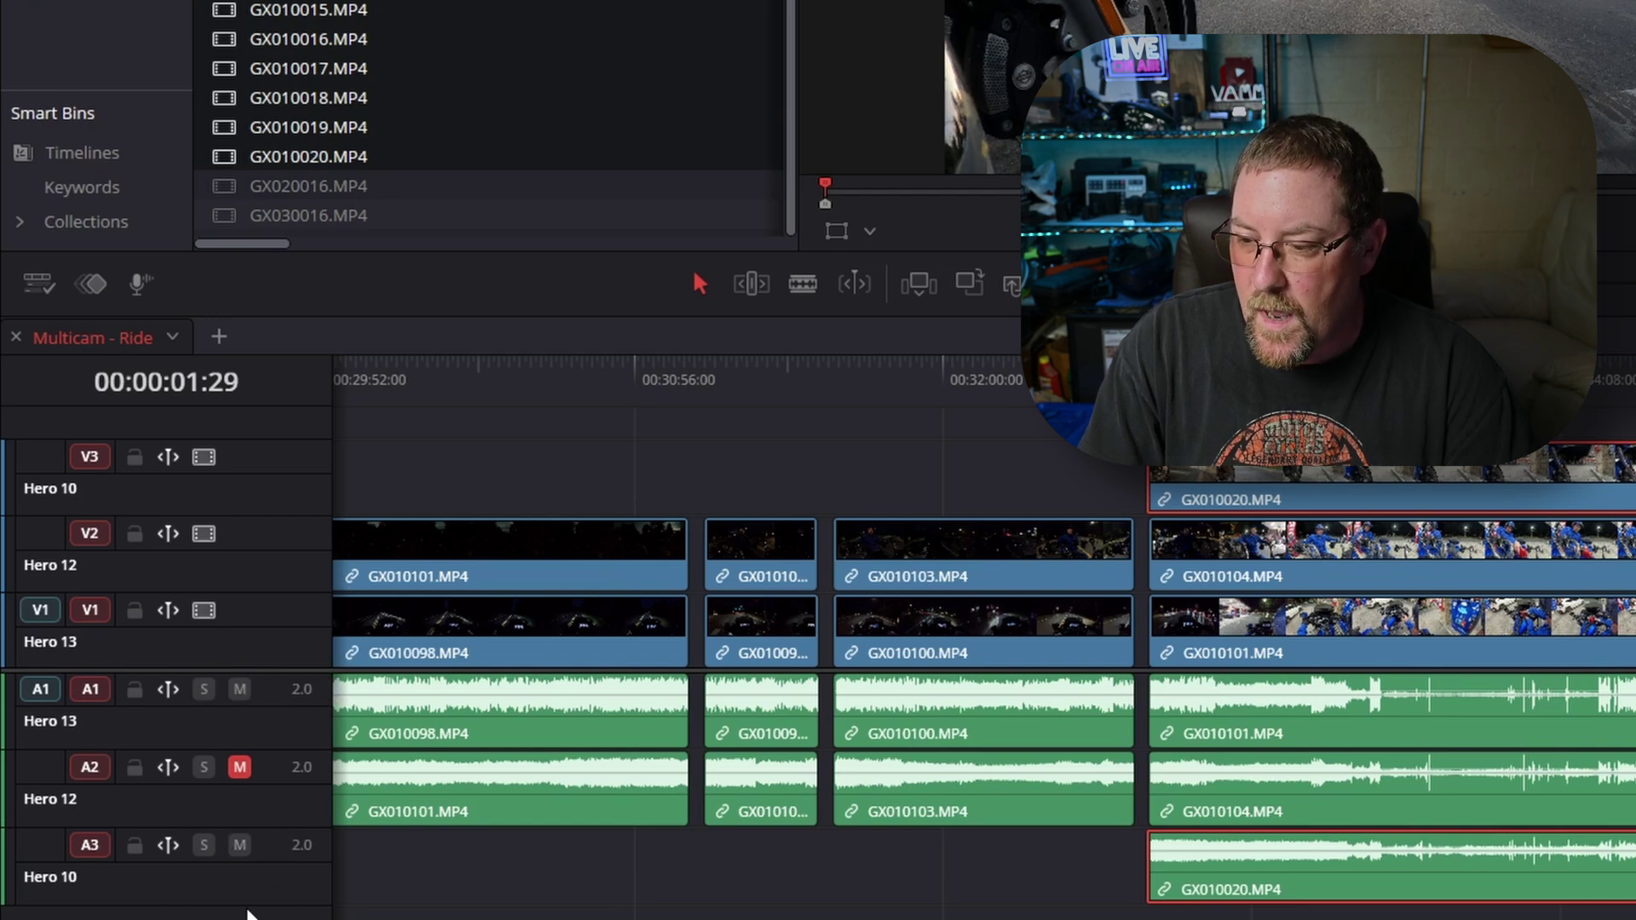
pyautogui.click(239, 845)
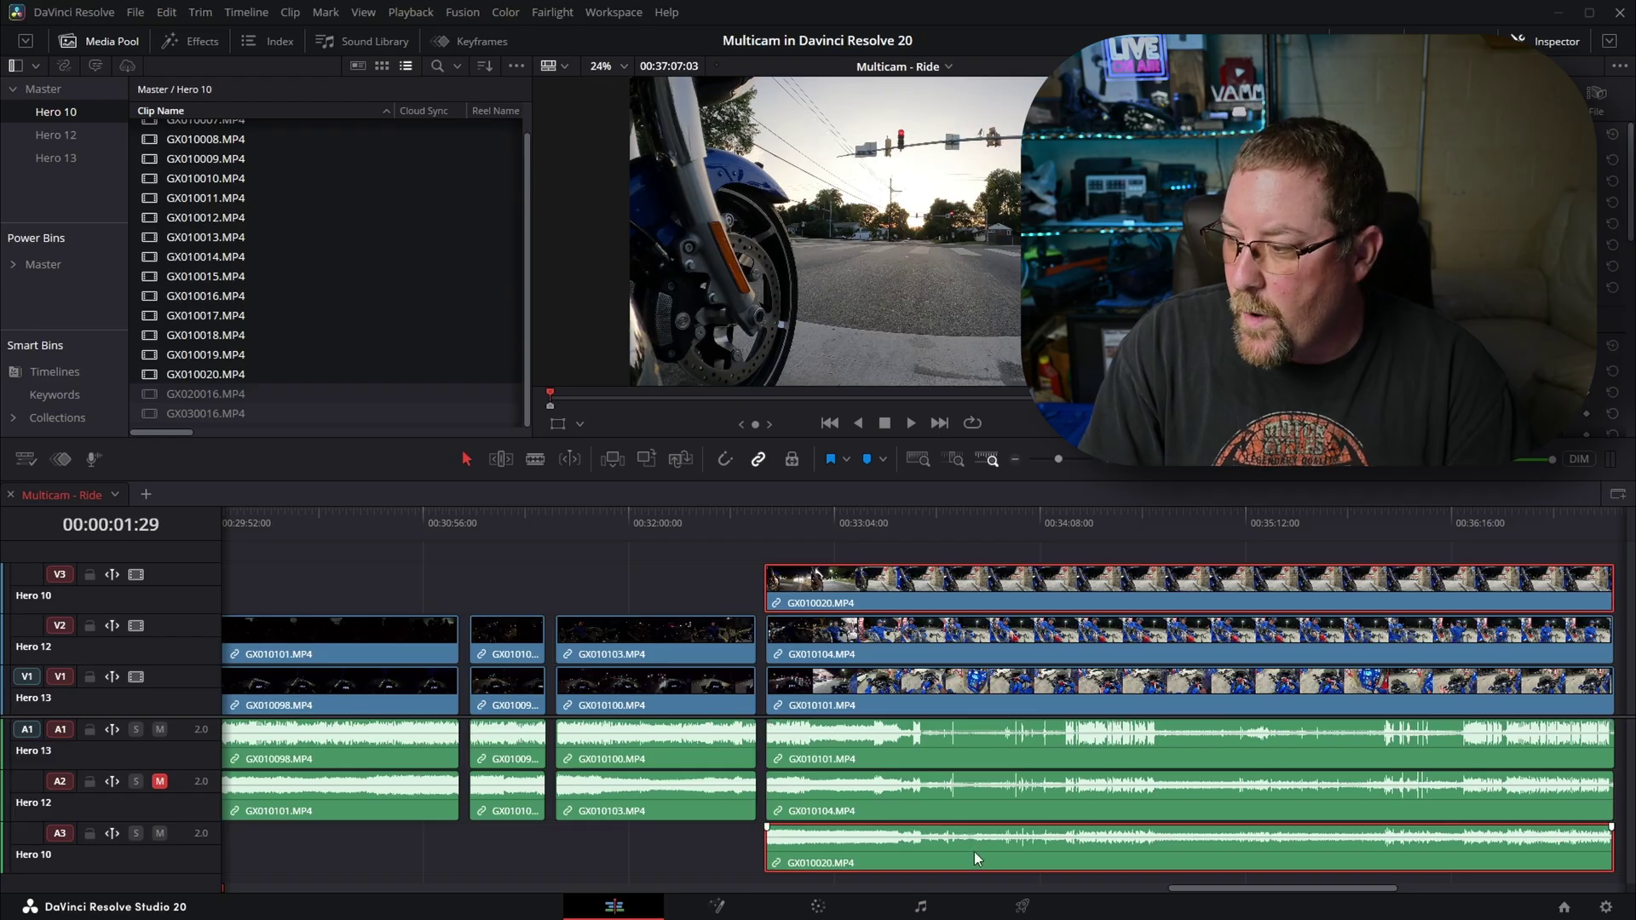
pyautogui.click(1064, 525)
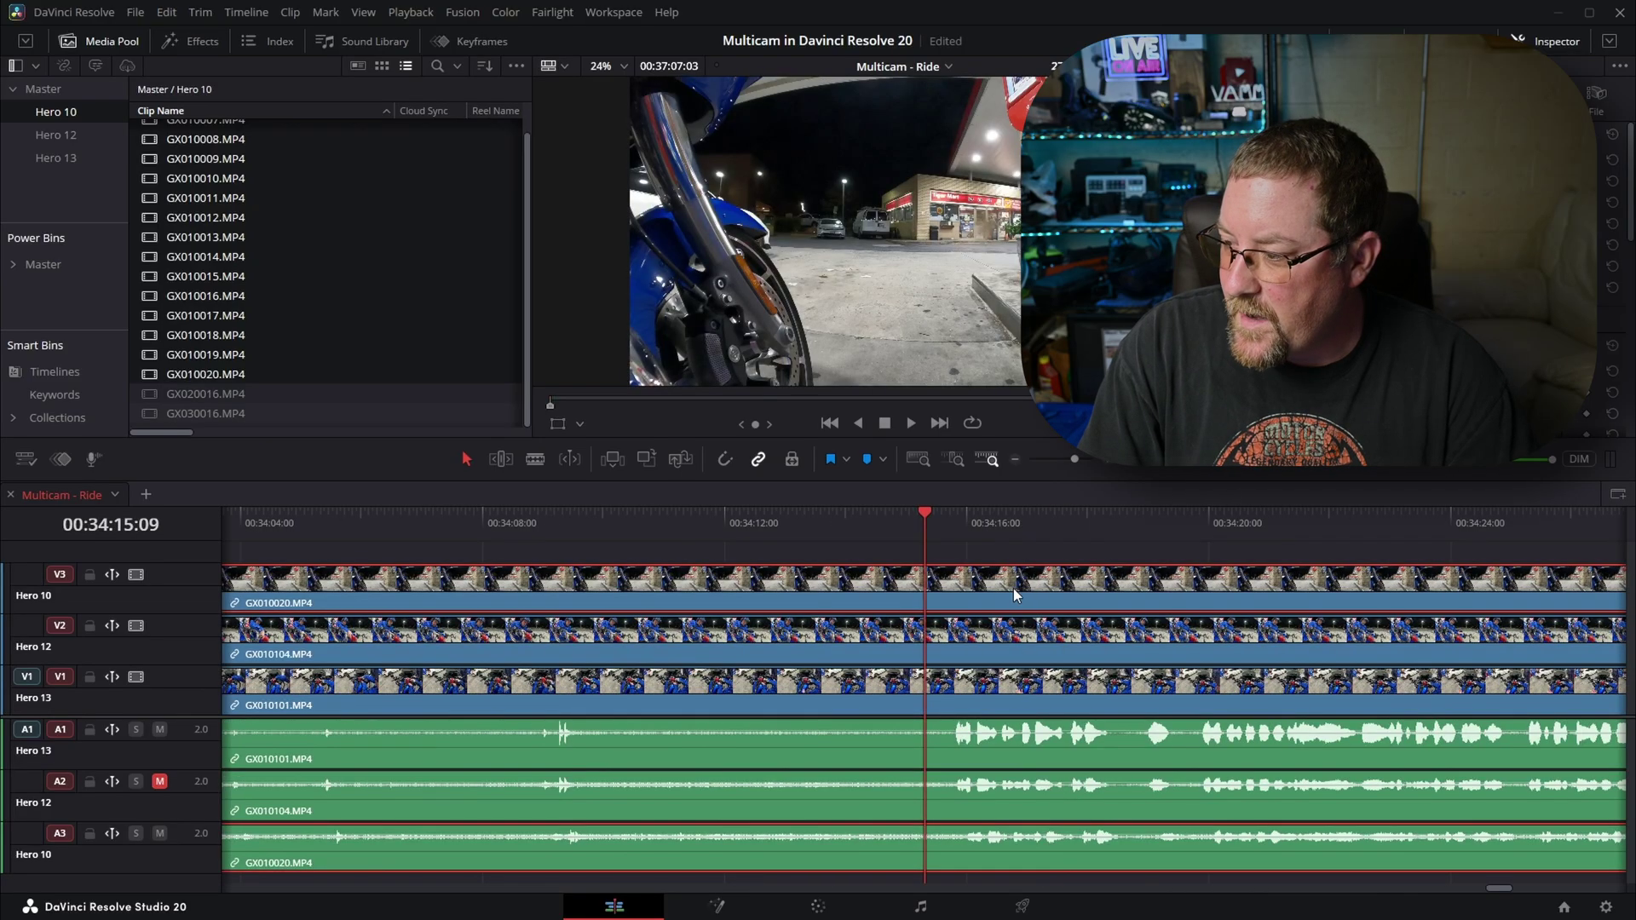
pyautogui.moveTo(1013, 588); pyautogui.dragTo(1001, 588)
# Move the Hero 10 clips from GX010016.MP4 onward later to line up with their matching Hero 12 and Hero 13 clips
pyautogui.scroll(-15, 607, 841)
pyautogui.moveTo(437, 560); pyautogui.dragTo(779, 588)
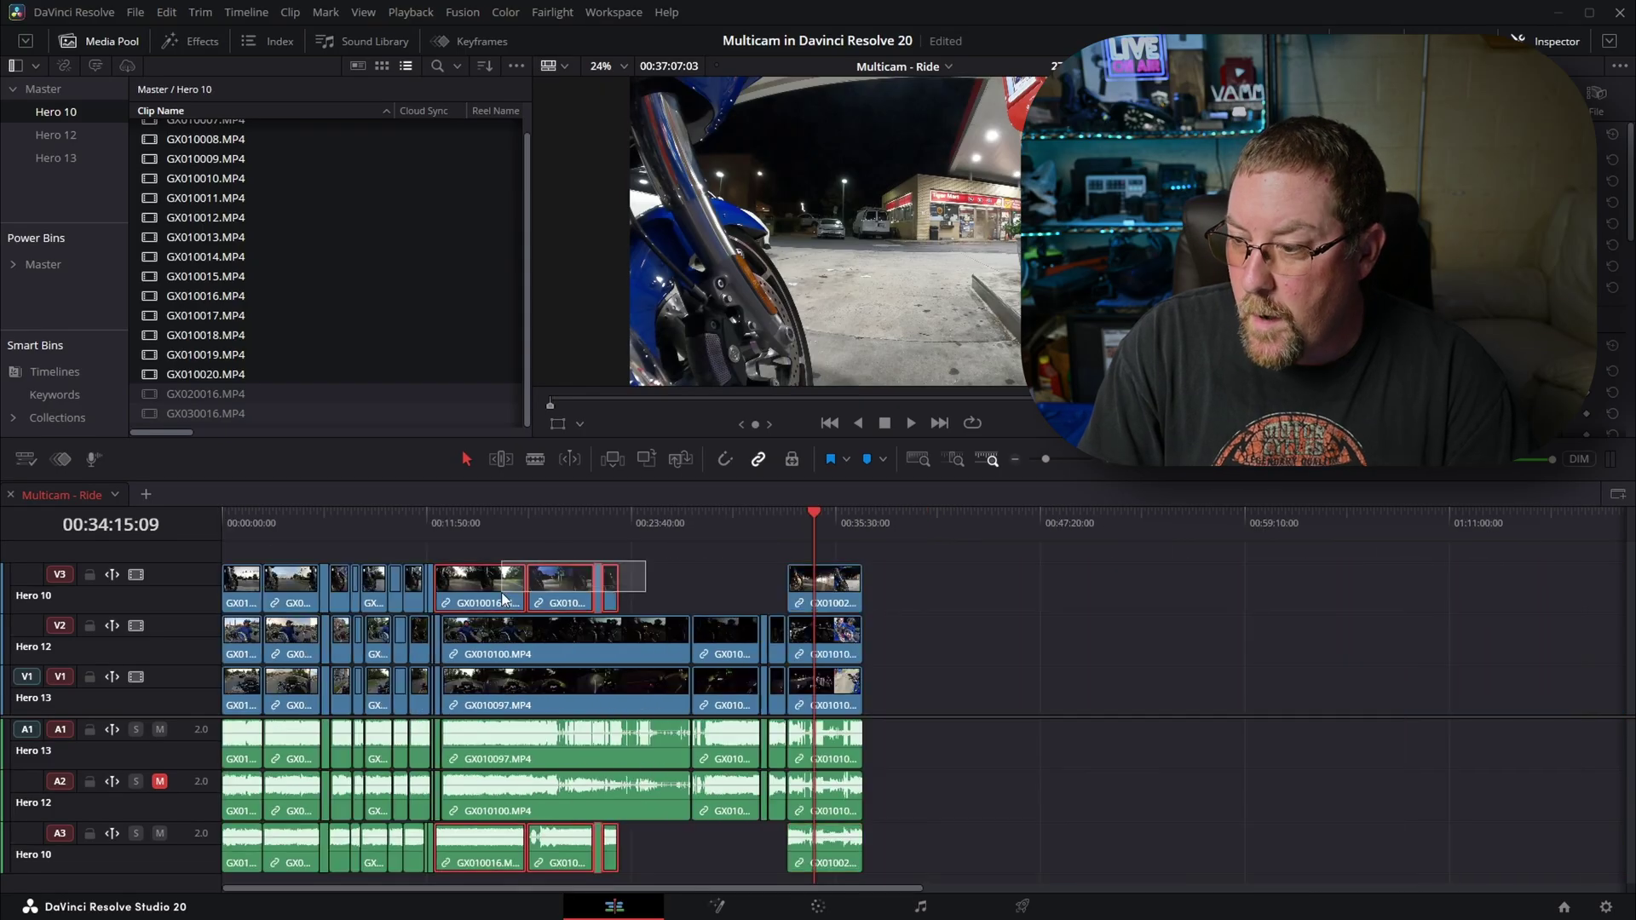
pyautogui.click(643, 590)
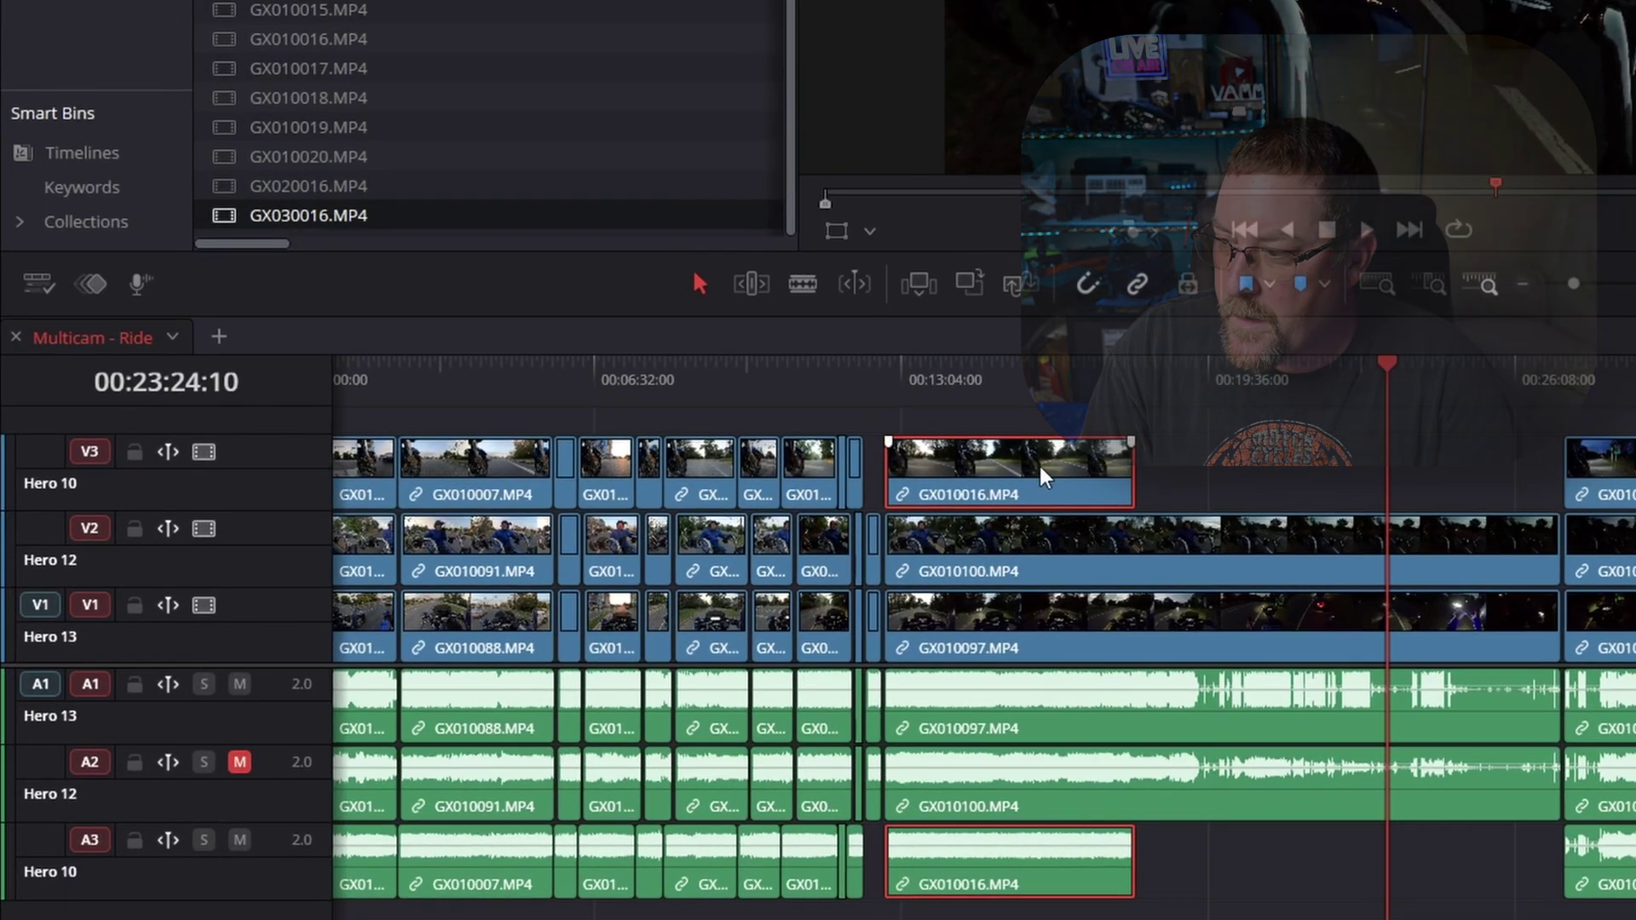
# Move the playhead to GX010016.MP4's end at 00:18:04:10 and patch the source video to V3 and source audio to A3
pyautogui.click(1135, 366)
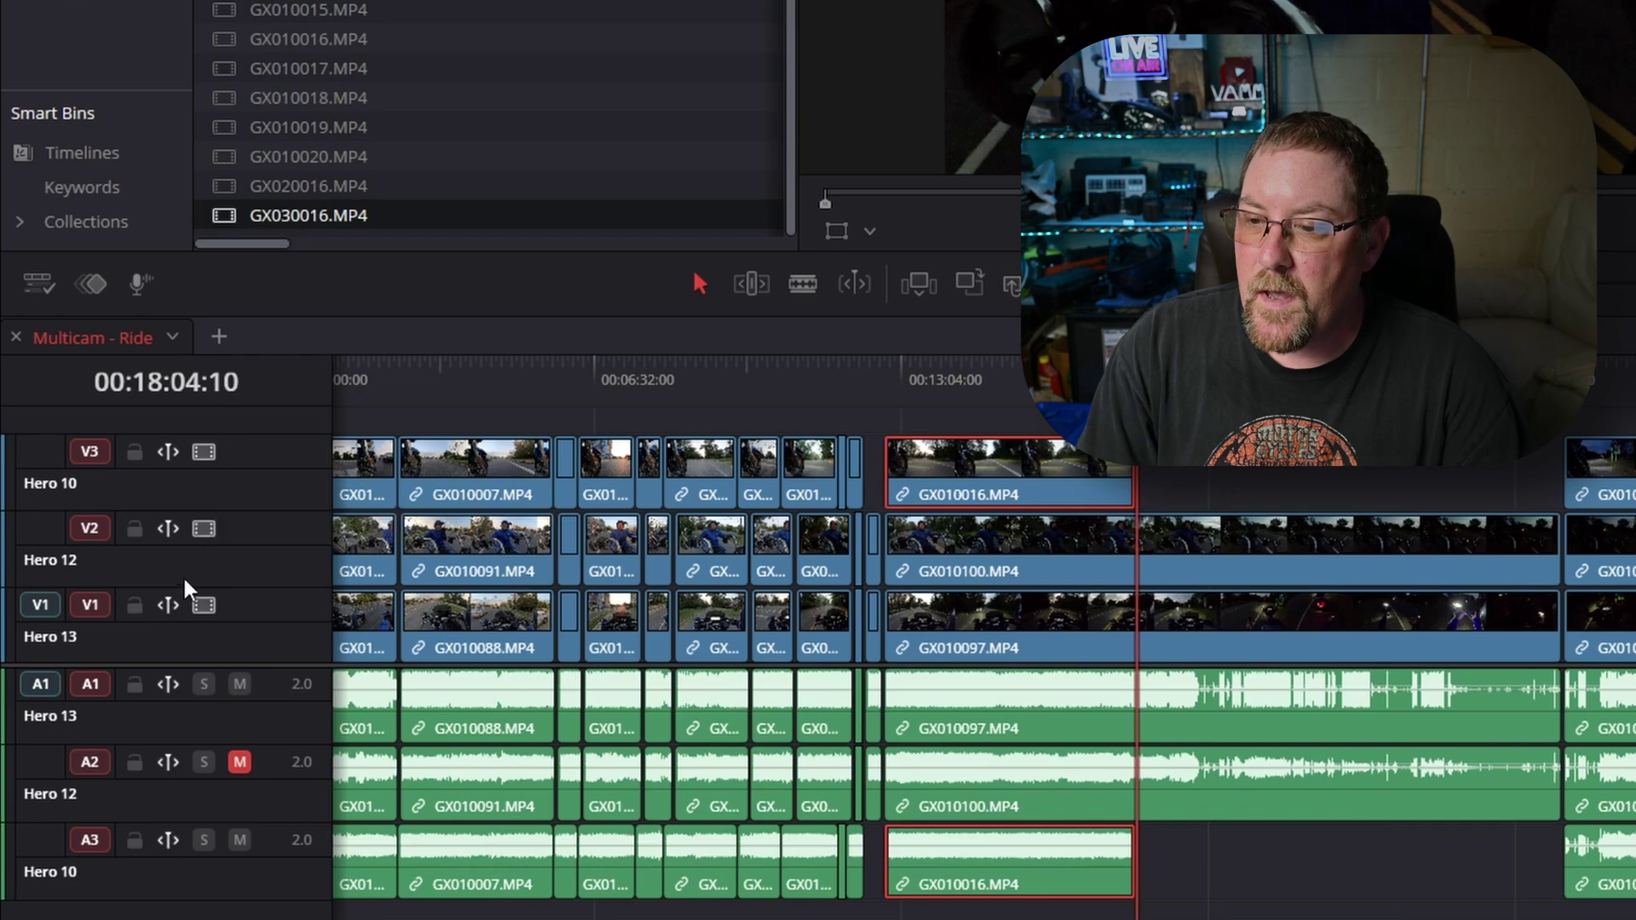
pyautogui.moveTo(34, 687); pyautogui.dragTo(69, 797)
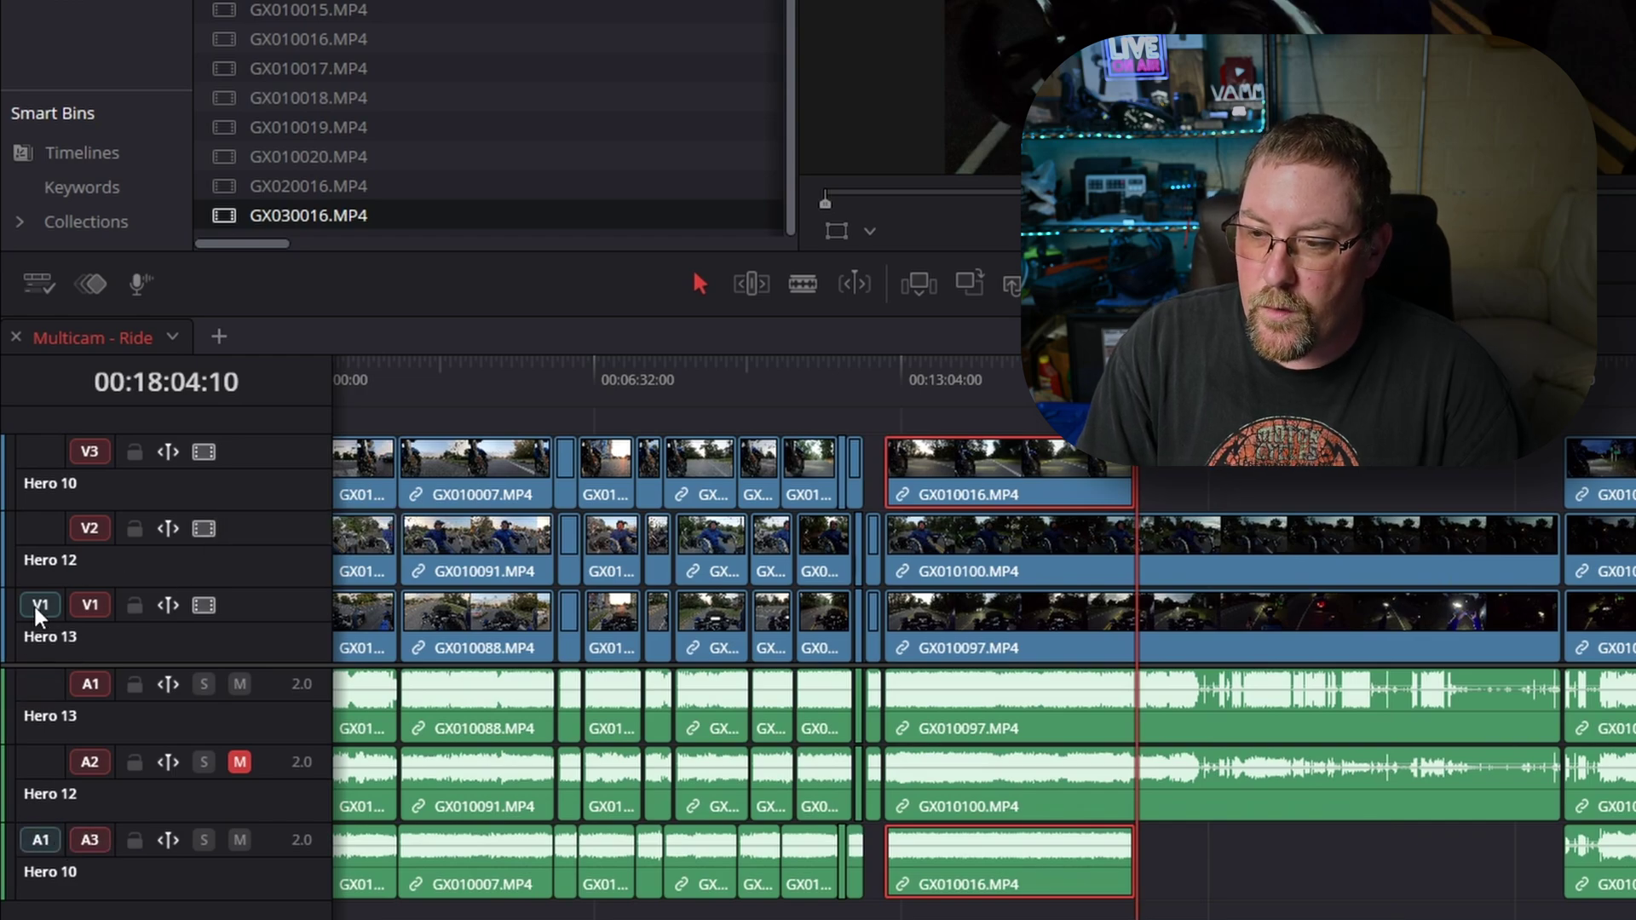
pyautogui.moveTo(34, 607); pyautogui.dragTo(41, 450)
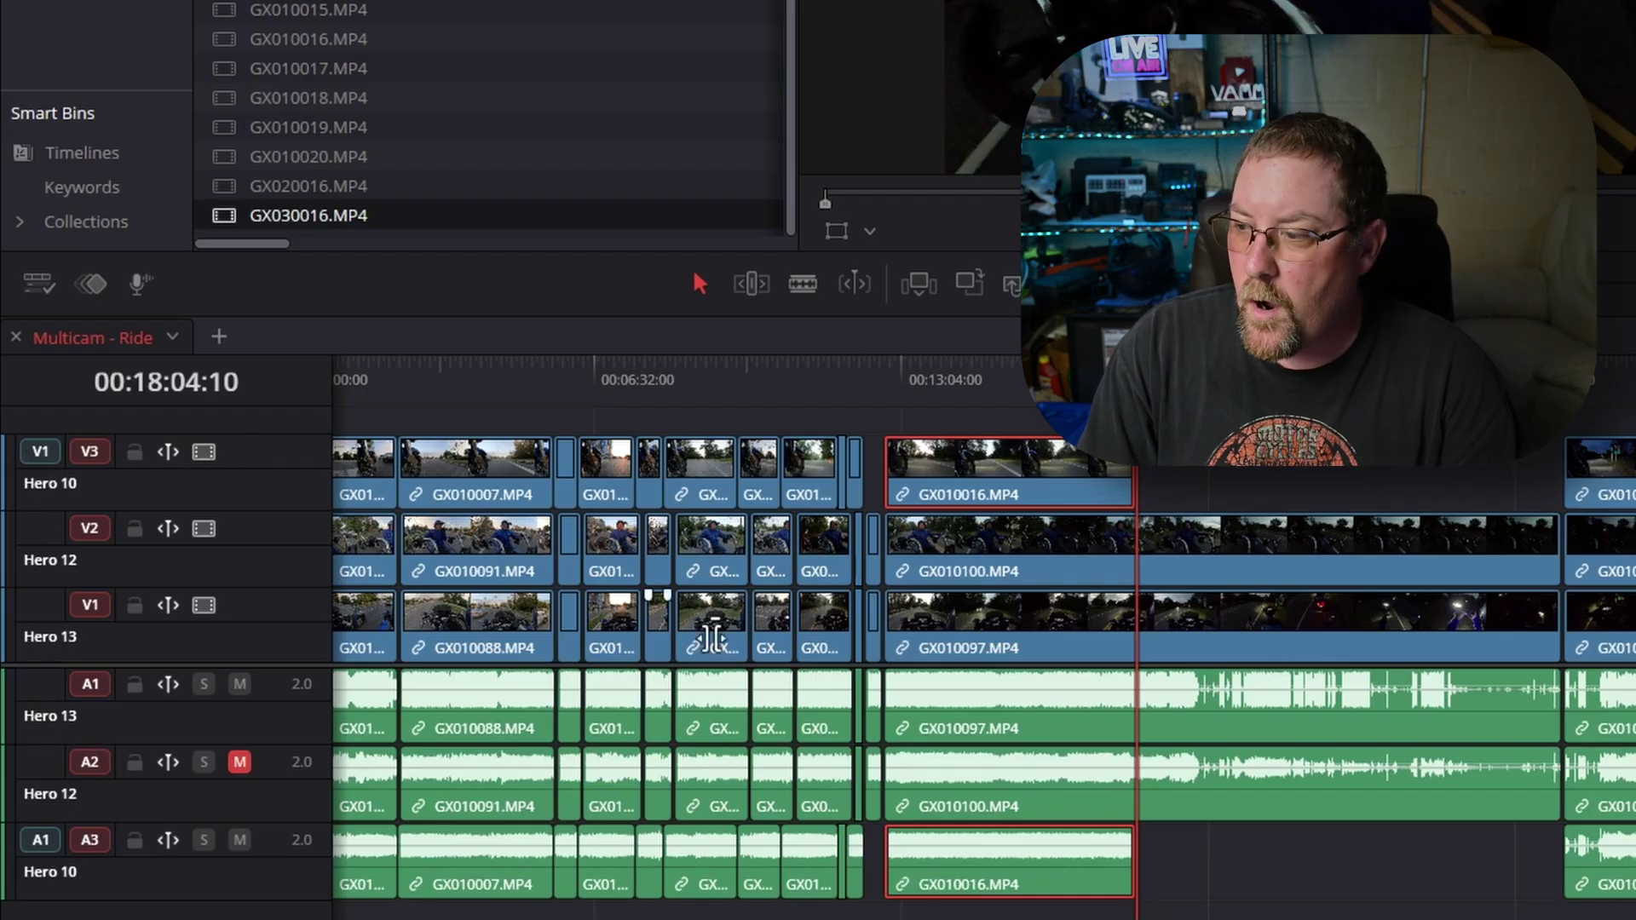
# Place GX020016.MP4 from the Hero 10 bin directly after GX010016.MP4 at 00:18:04:10 on the Hero 10 tracks
pyautogui.scroll(8, 1213, 504)
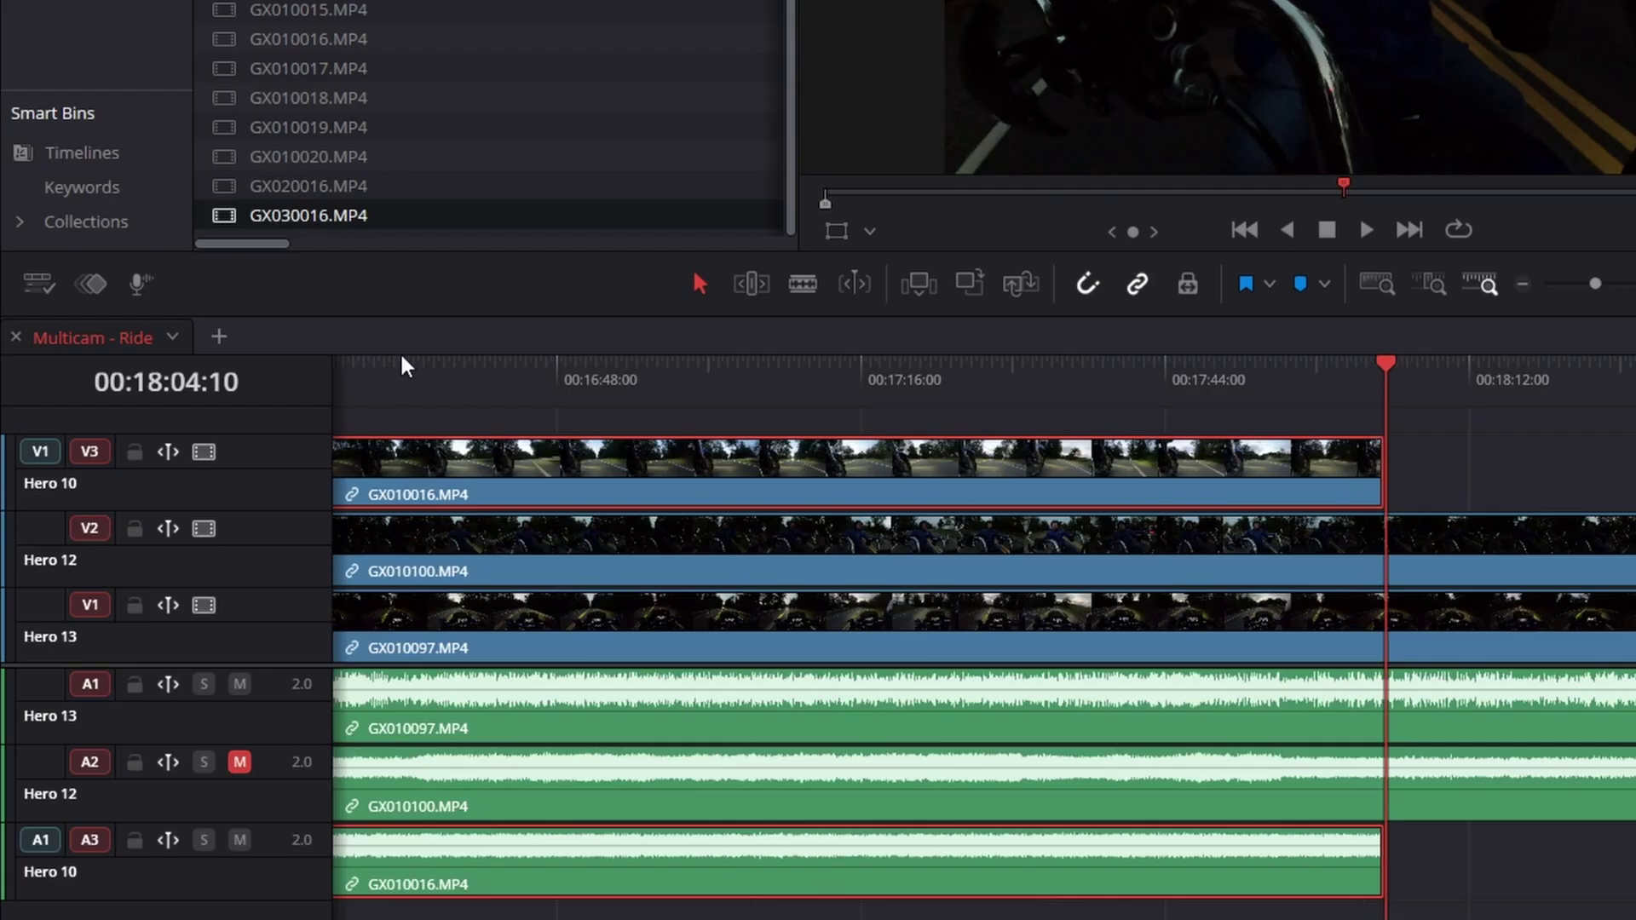
pyautogui.click(325, 182)
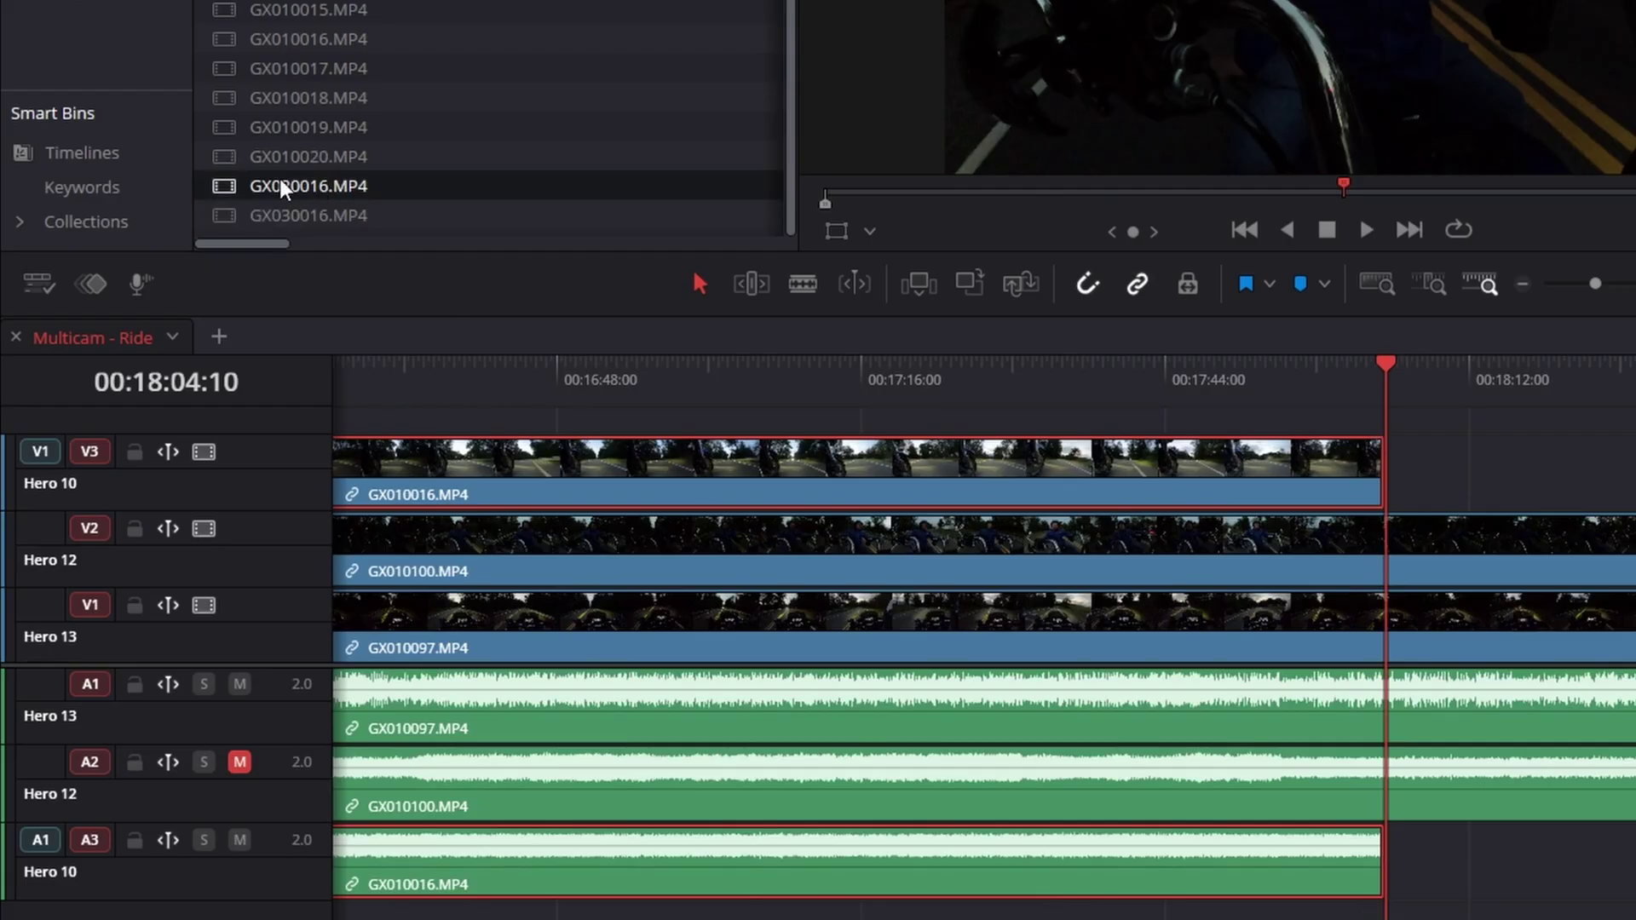
pyautogui.click(1019, 281)
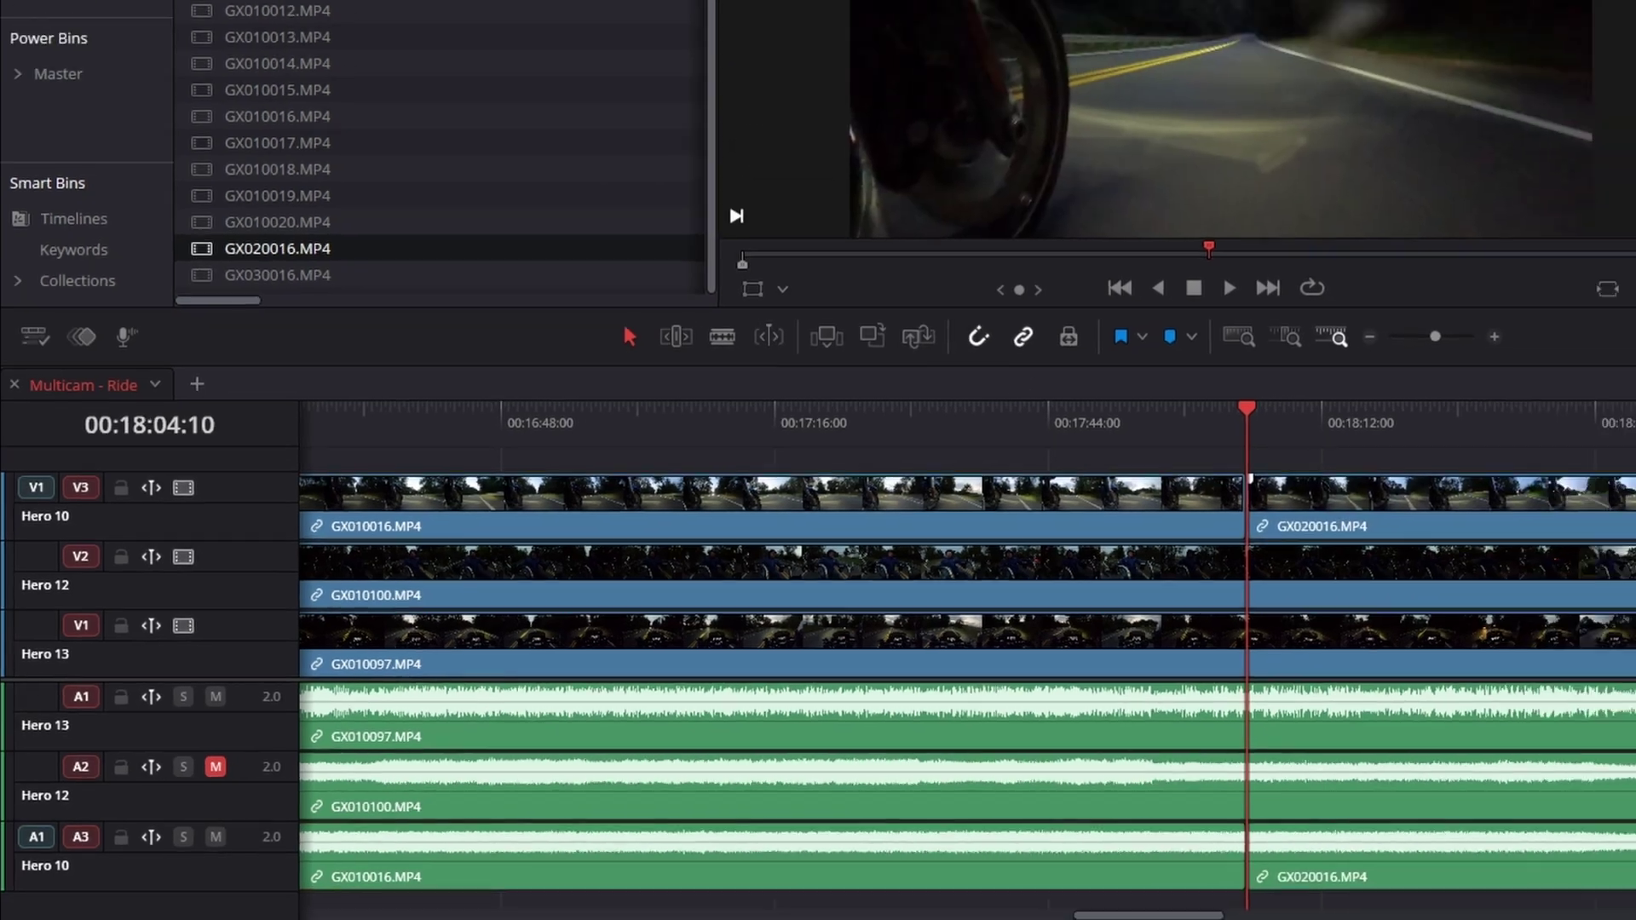
# Place GX030016.MP4 from the Hero 10 bin directly after GX020016.MP4 at 00:23:24:10 on the Hero 10 tracks
pyautogui.hscroll(10, 811, 487)
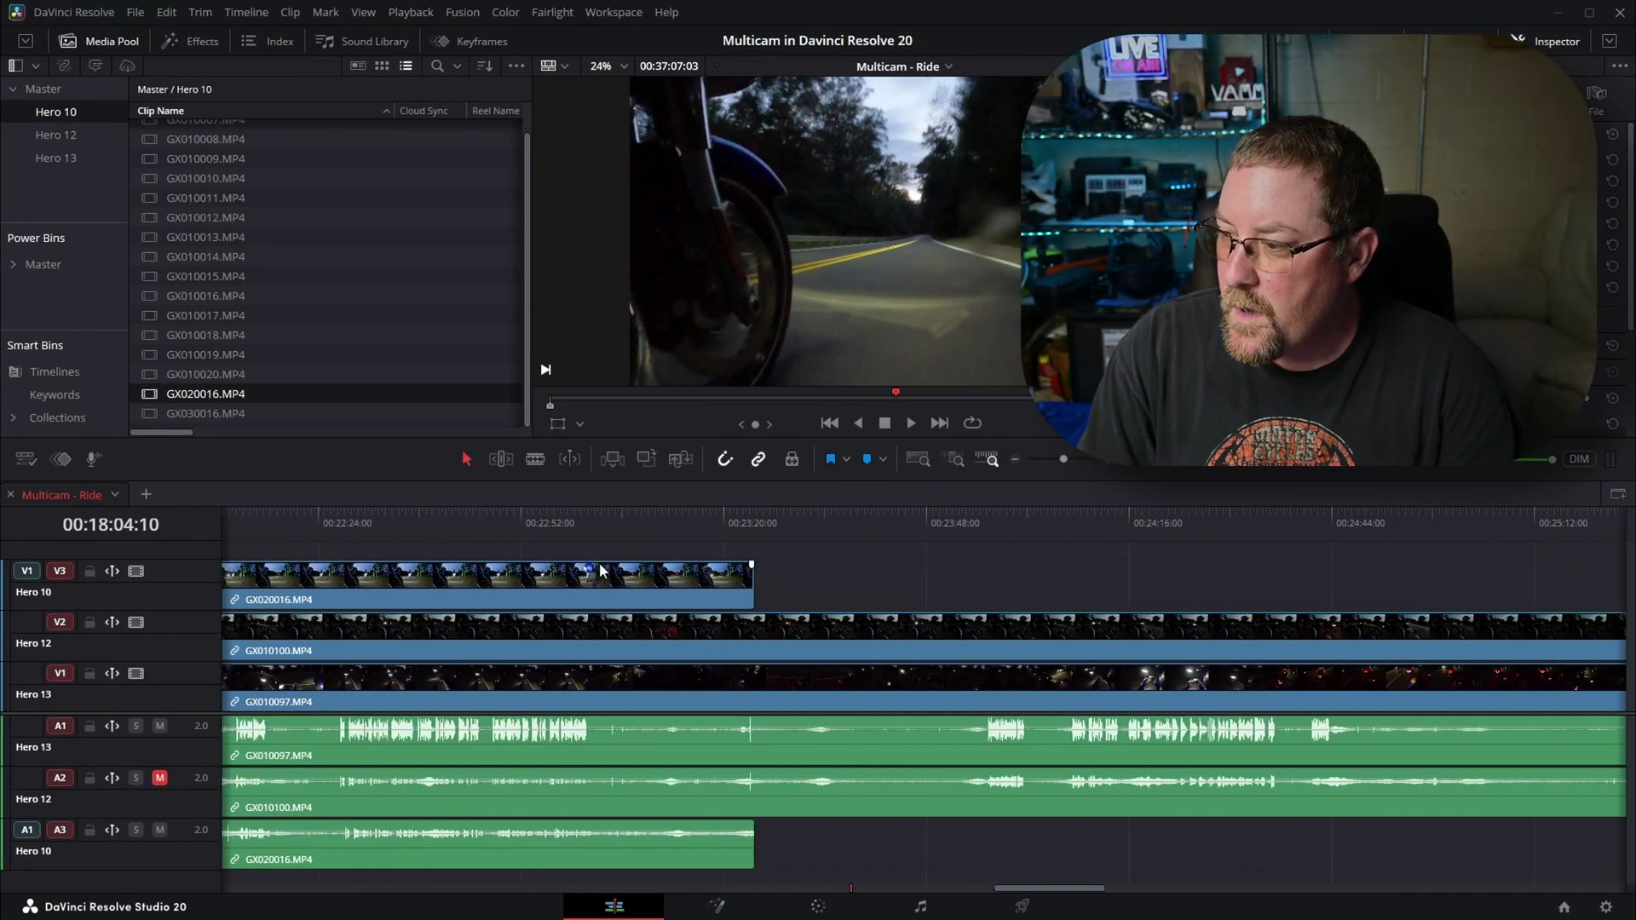
pyautogui.click(753, 516)
pyautogui.click(179, 416)
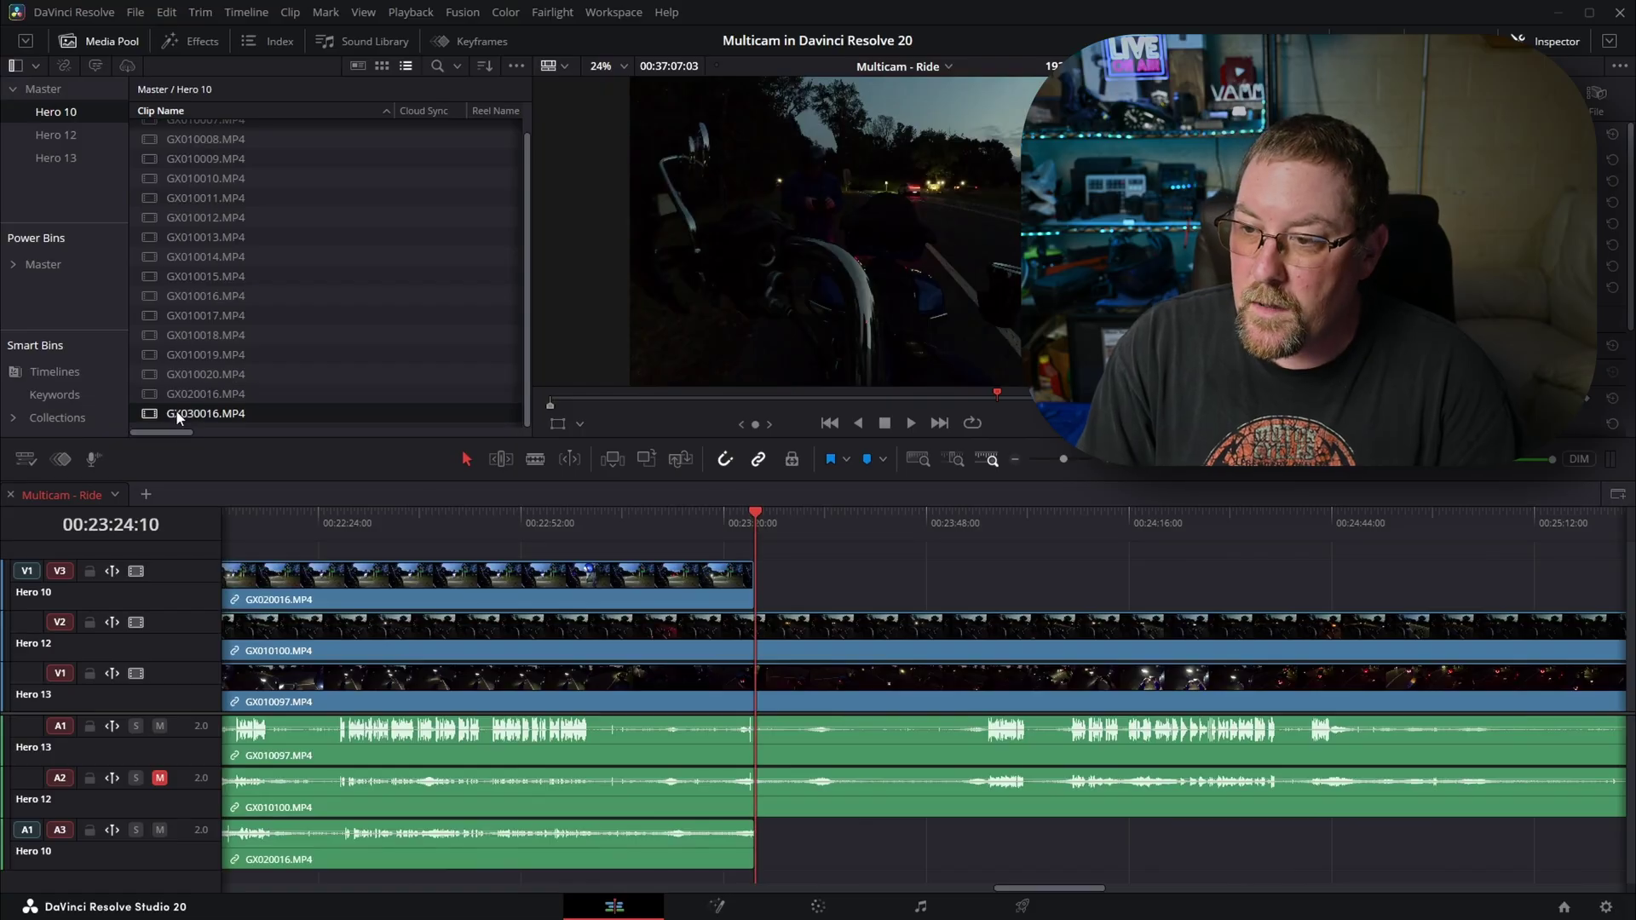
pyautogui.click(679, 459)
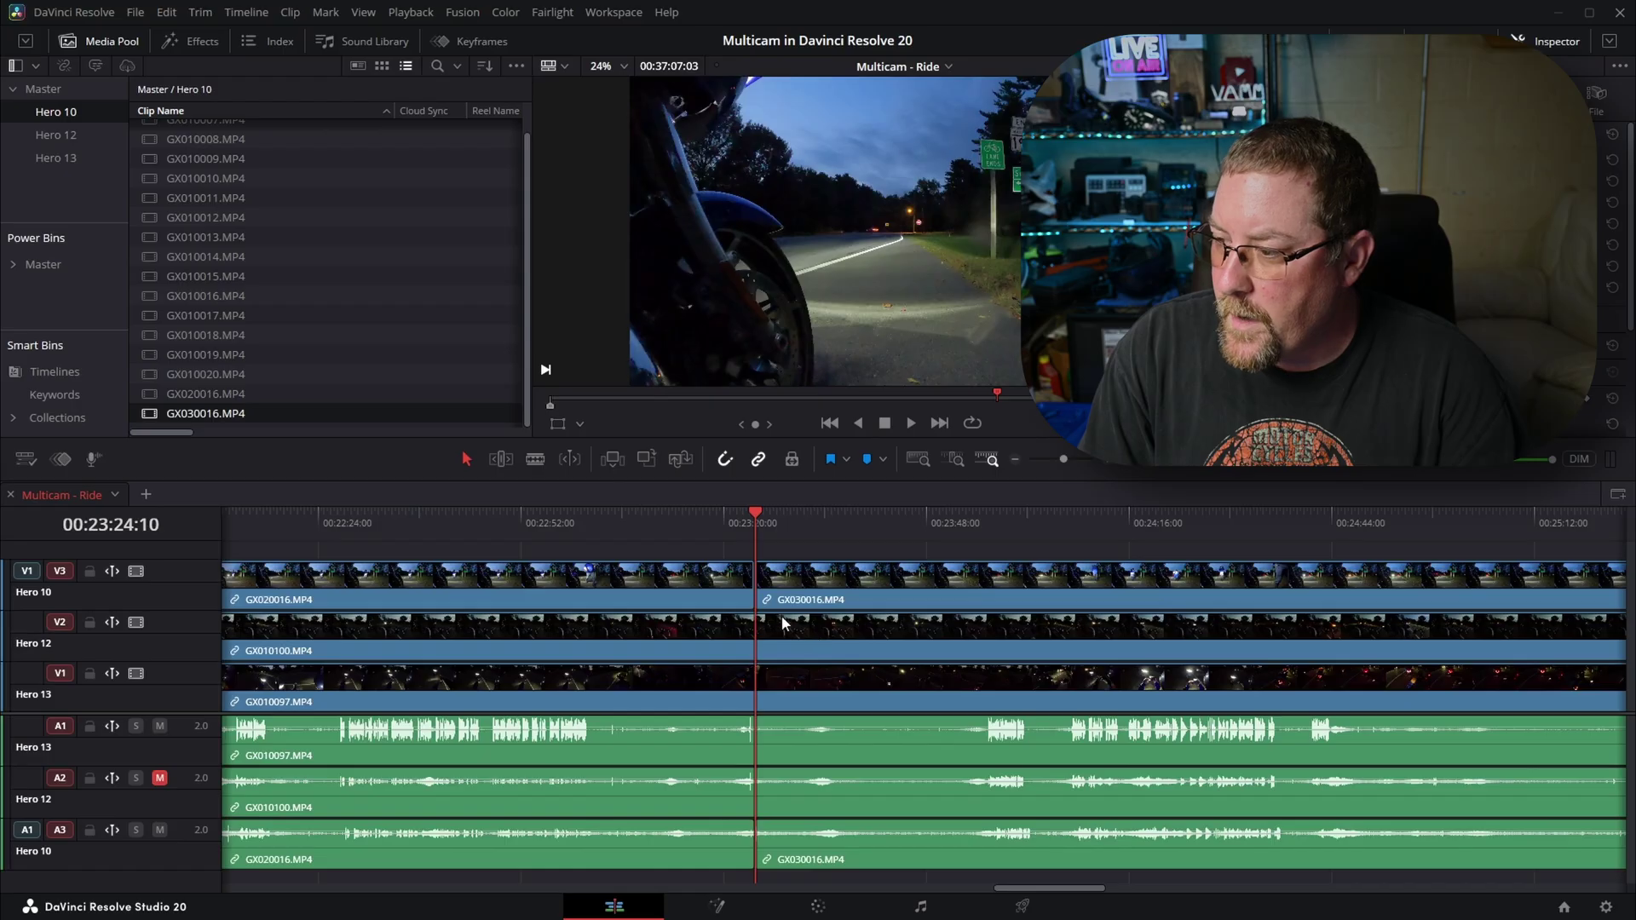
pyautogui.scroll(-6, 734, 596)
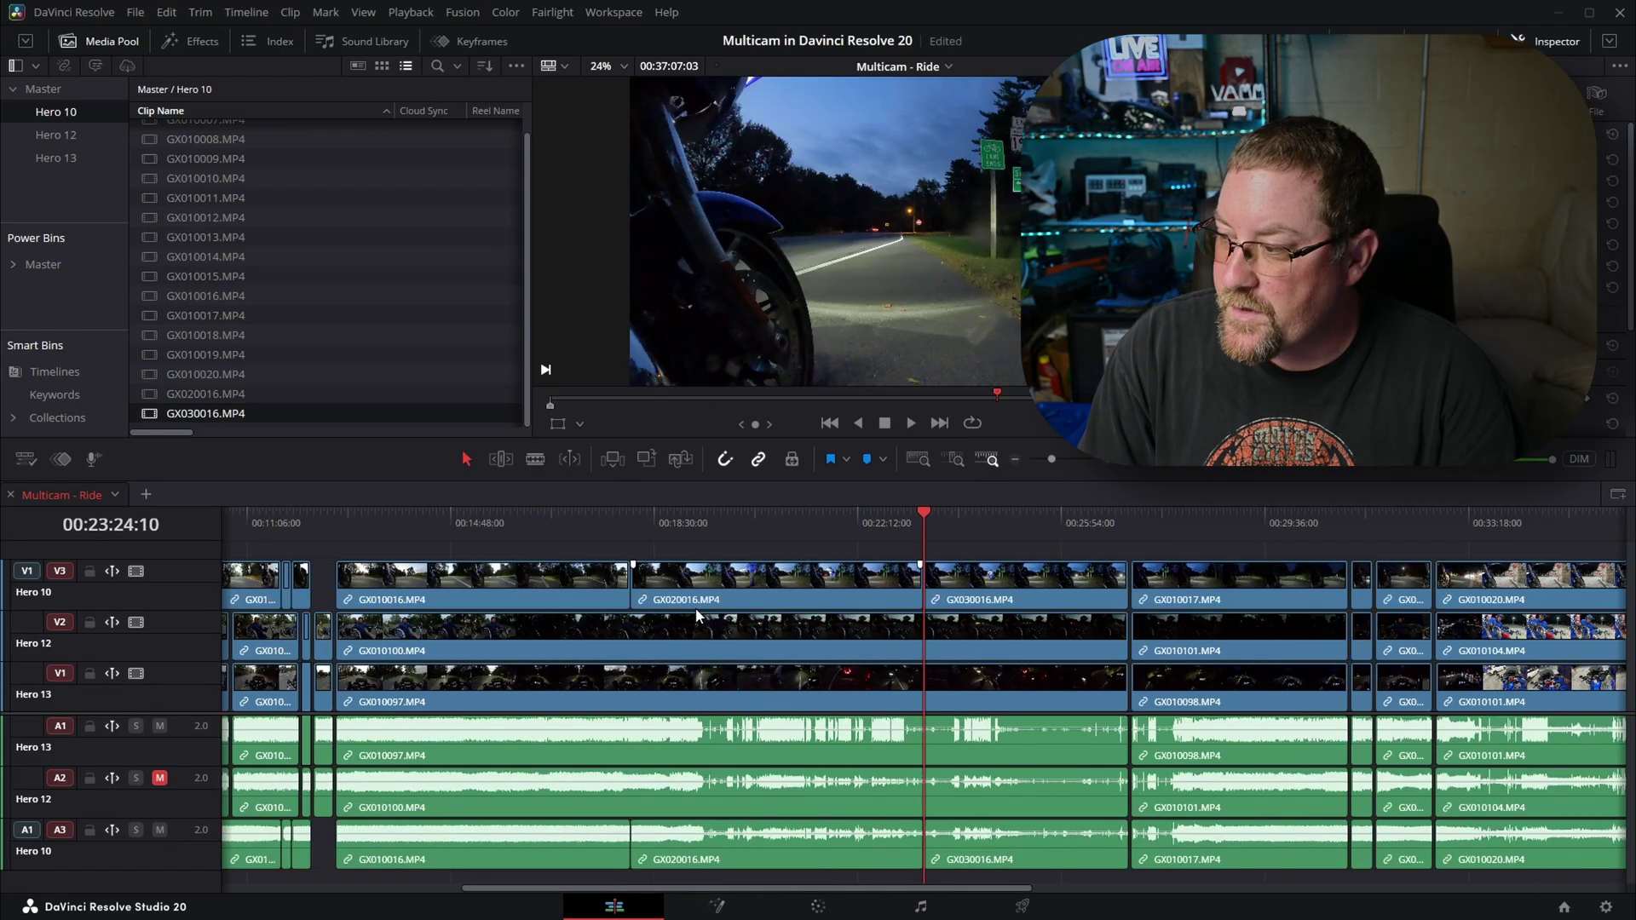
# Combine GX010016.MP4, GX020016.MP4 and GX030016.MP4 on the Hero 10 tracks into a compound clip named "Hero 10 - 016"
pyautogui.moveTo(463, 550); pyautogui.dragTo(1012, 596)
pyautogui.rightClick(553, 594)
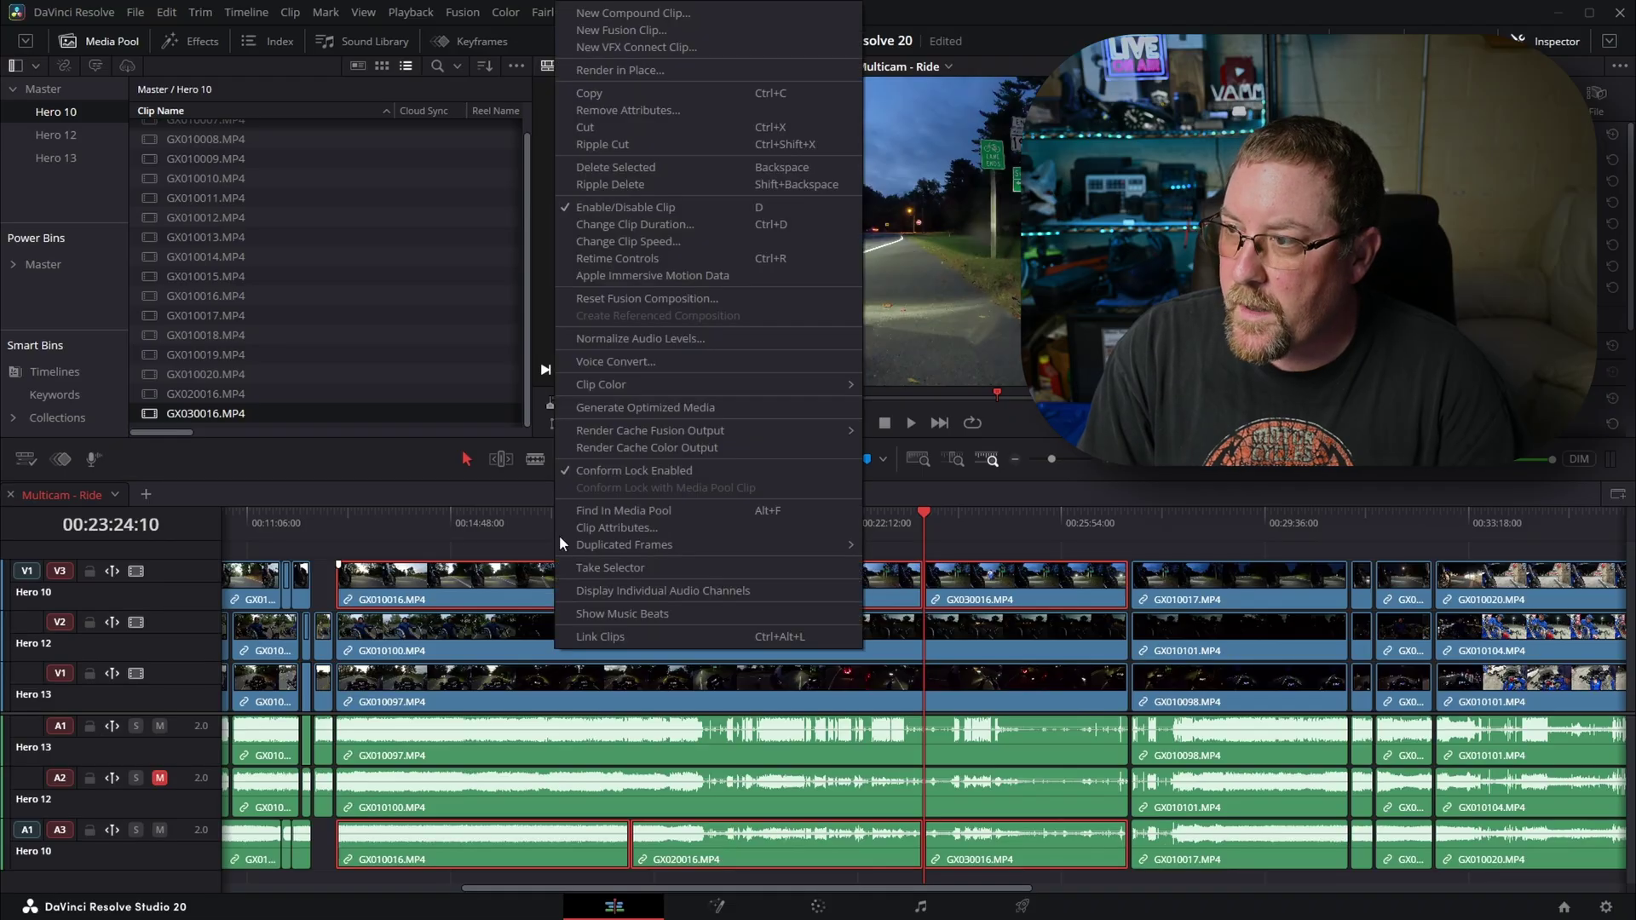
pyautogui.click(607, 15)
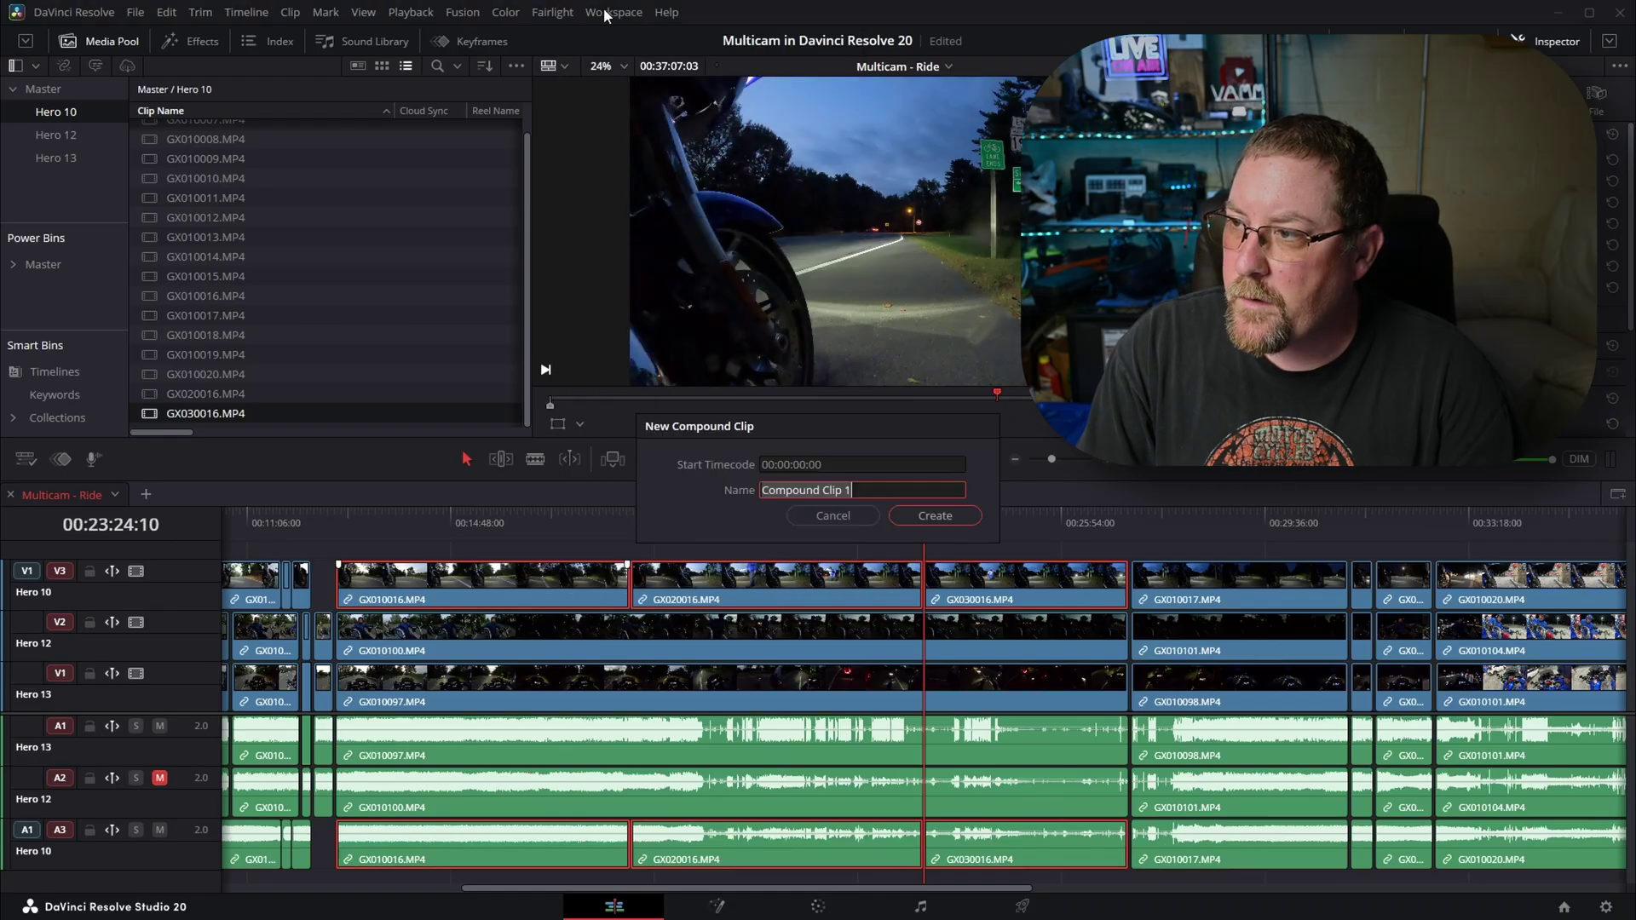
pyautogui.write('Hero 10 - 016')
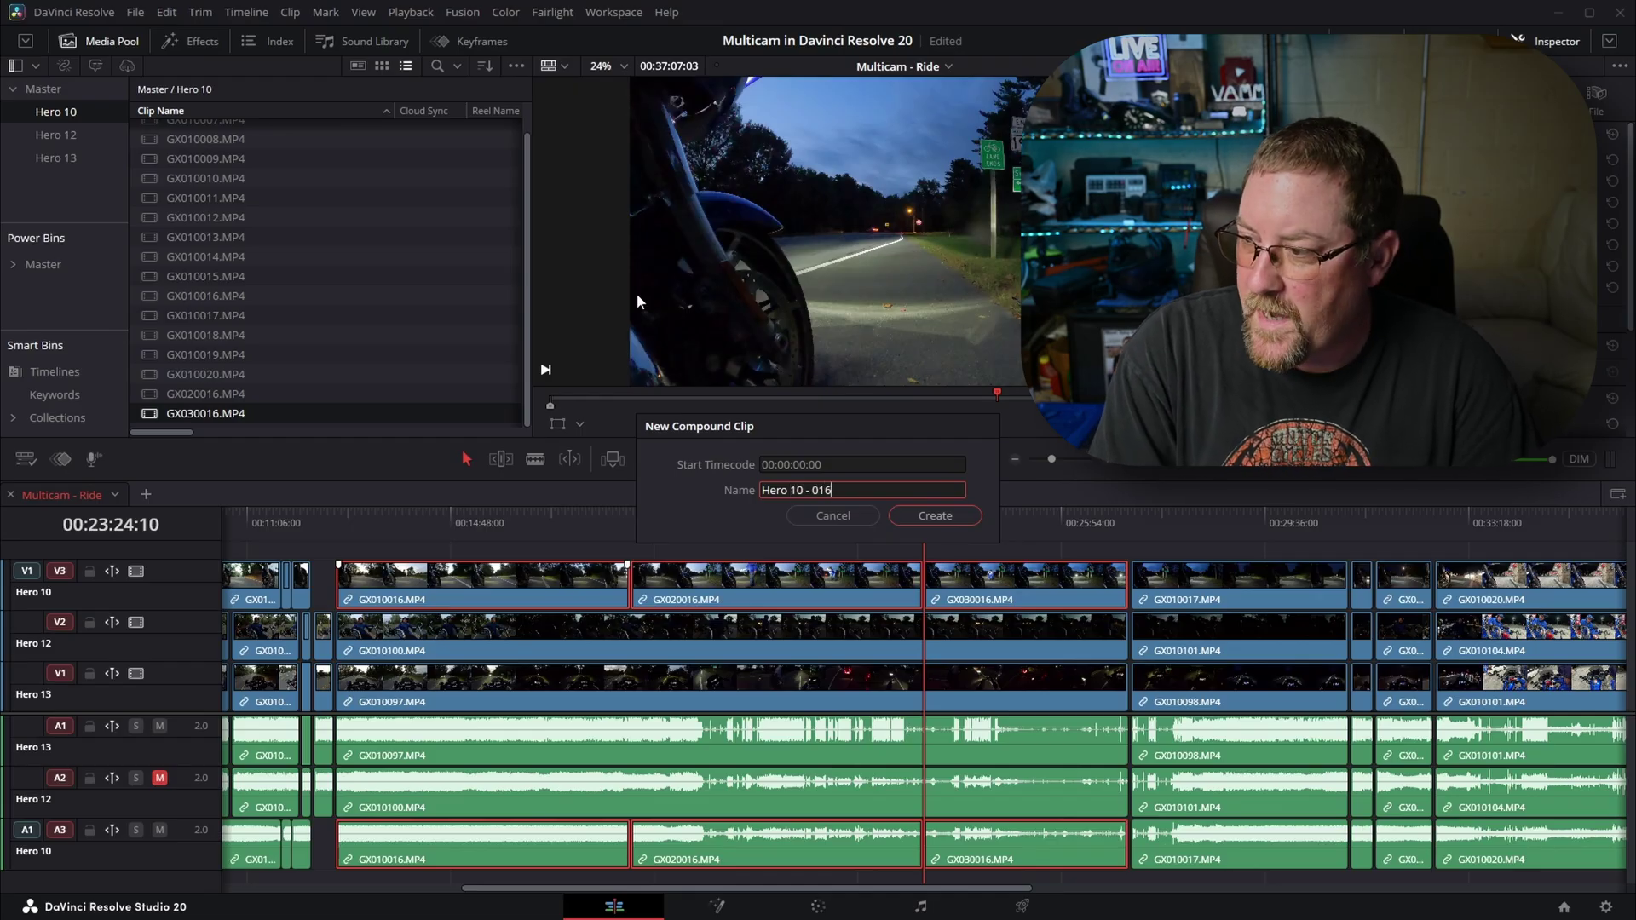
pyautogui.press('Return')
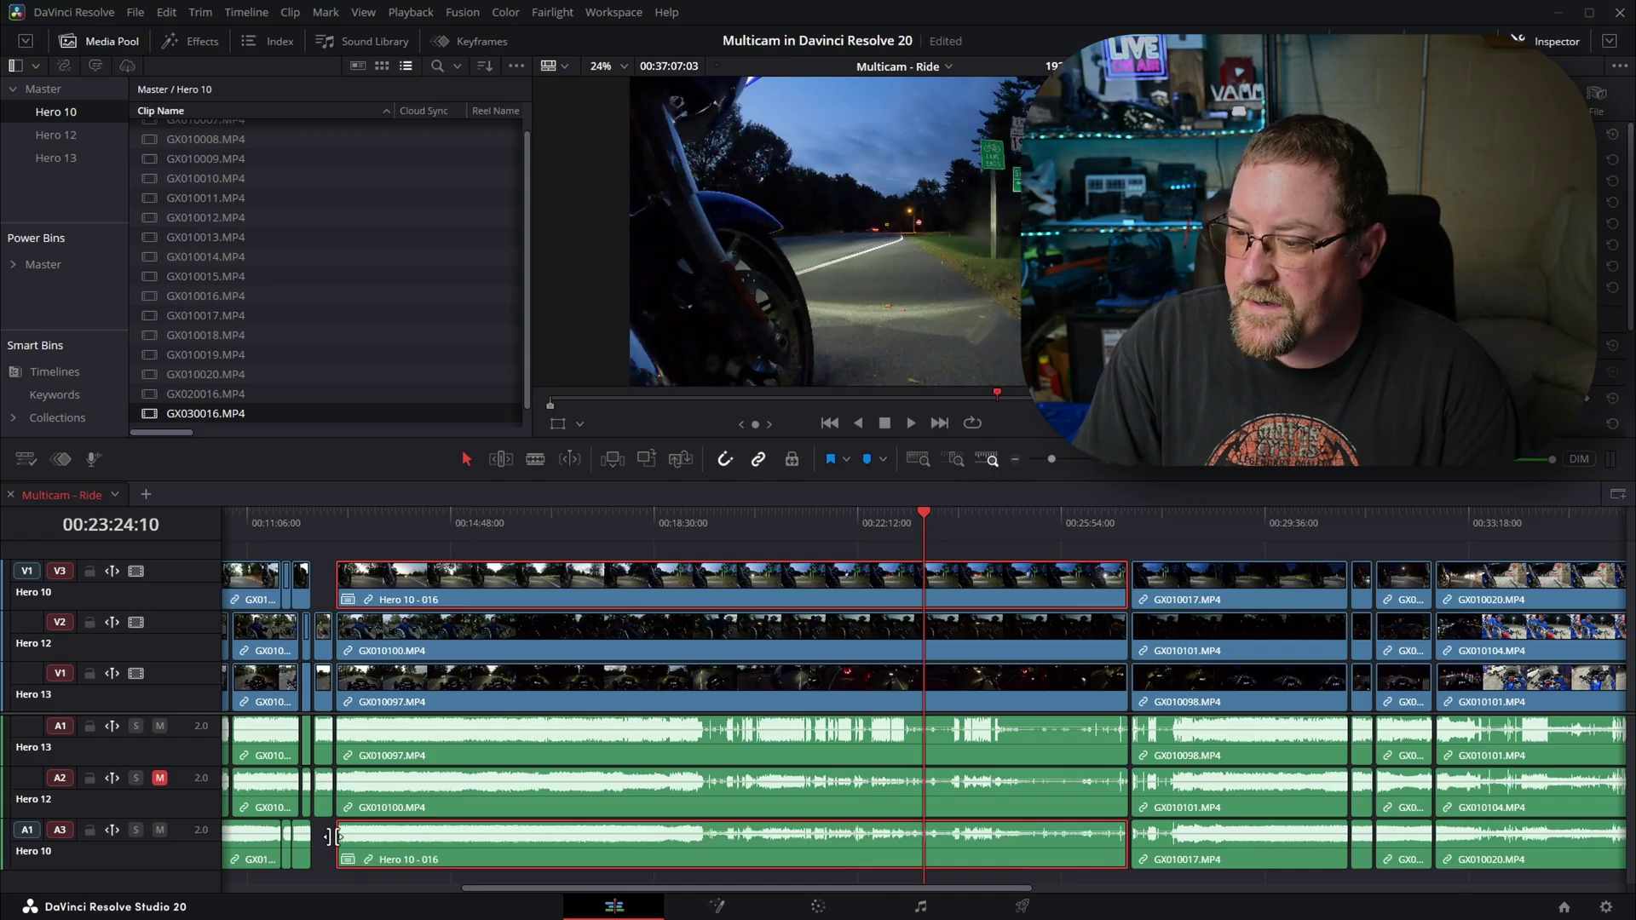
# Align the Hero 10 - 016 compound clip with the Hero 12 and Hero 13 audio waveforms around 00:19:49:18
pyautogui.click(727, 513)
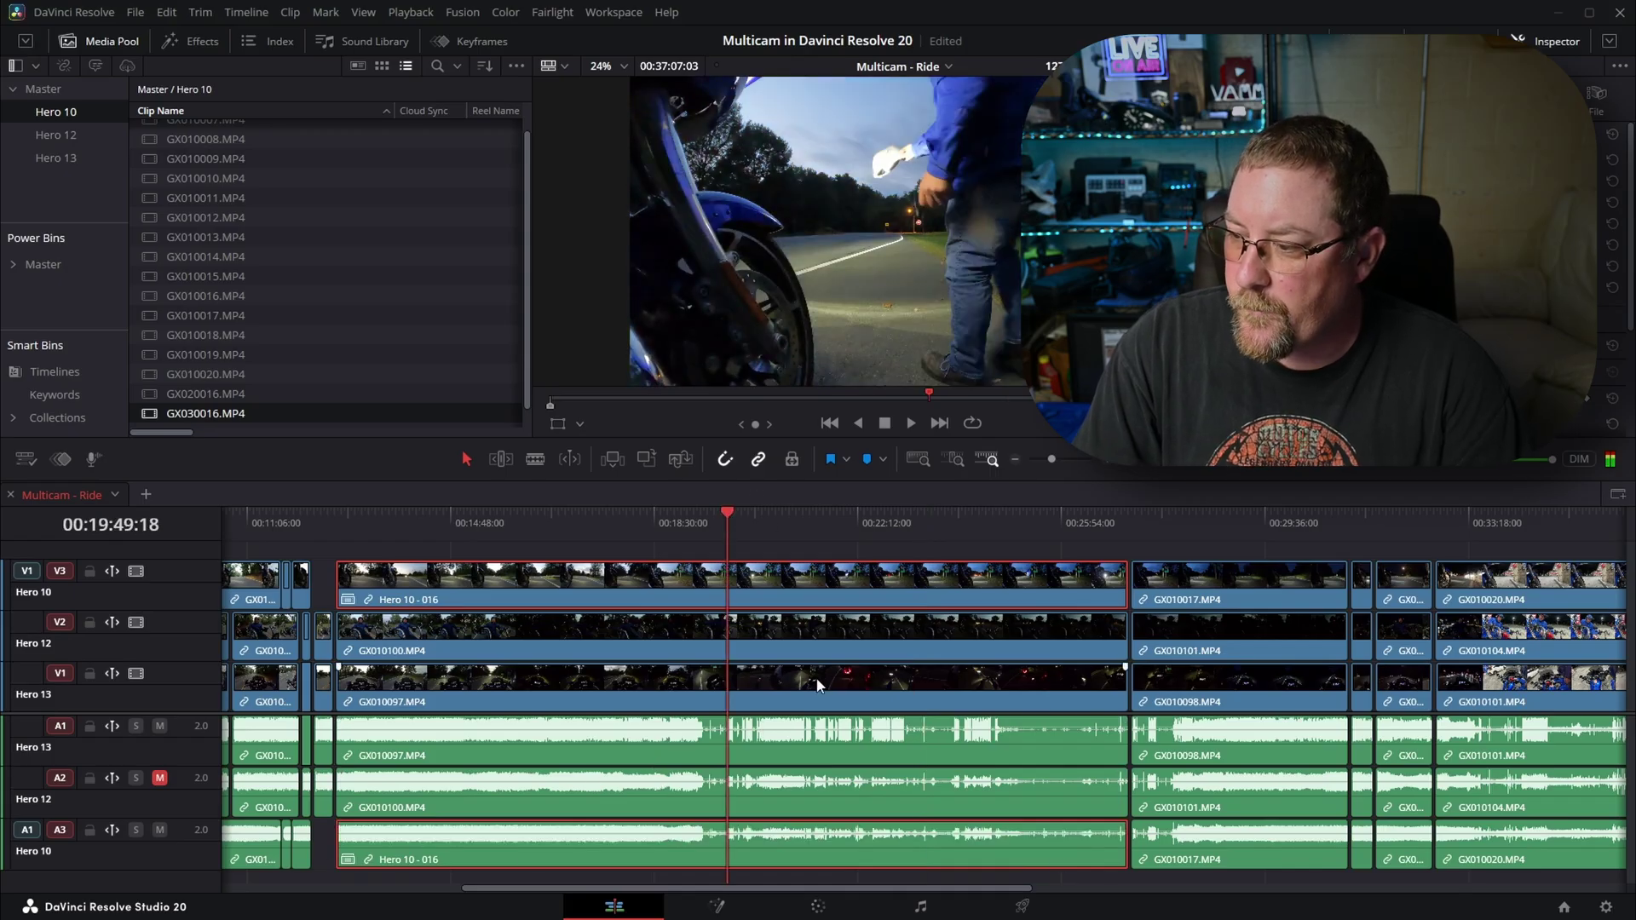
pyautogui.scroll(10, 818, 667)
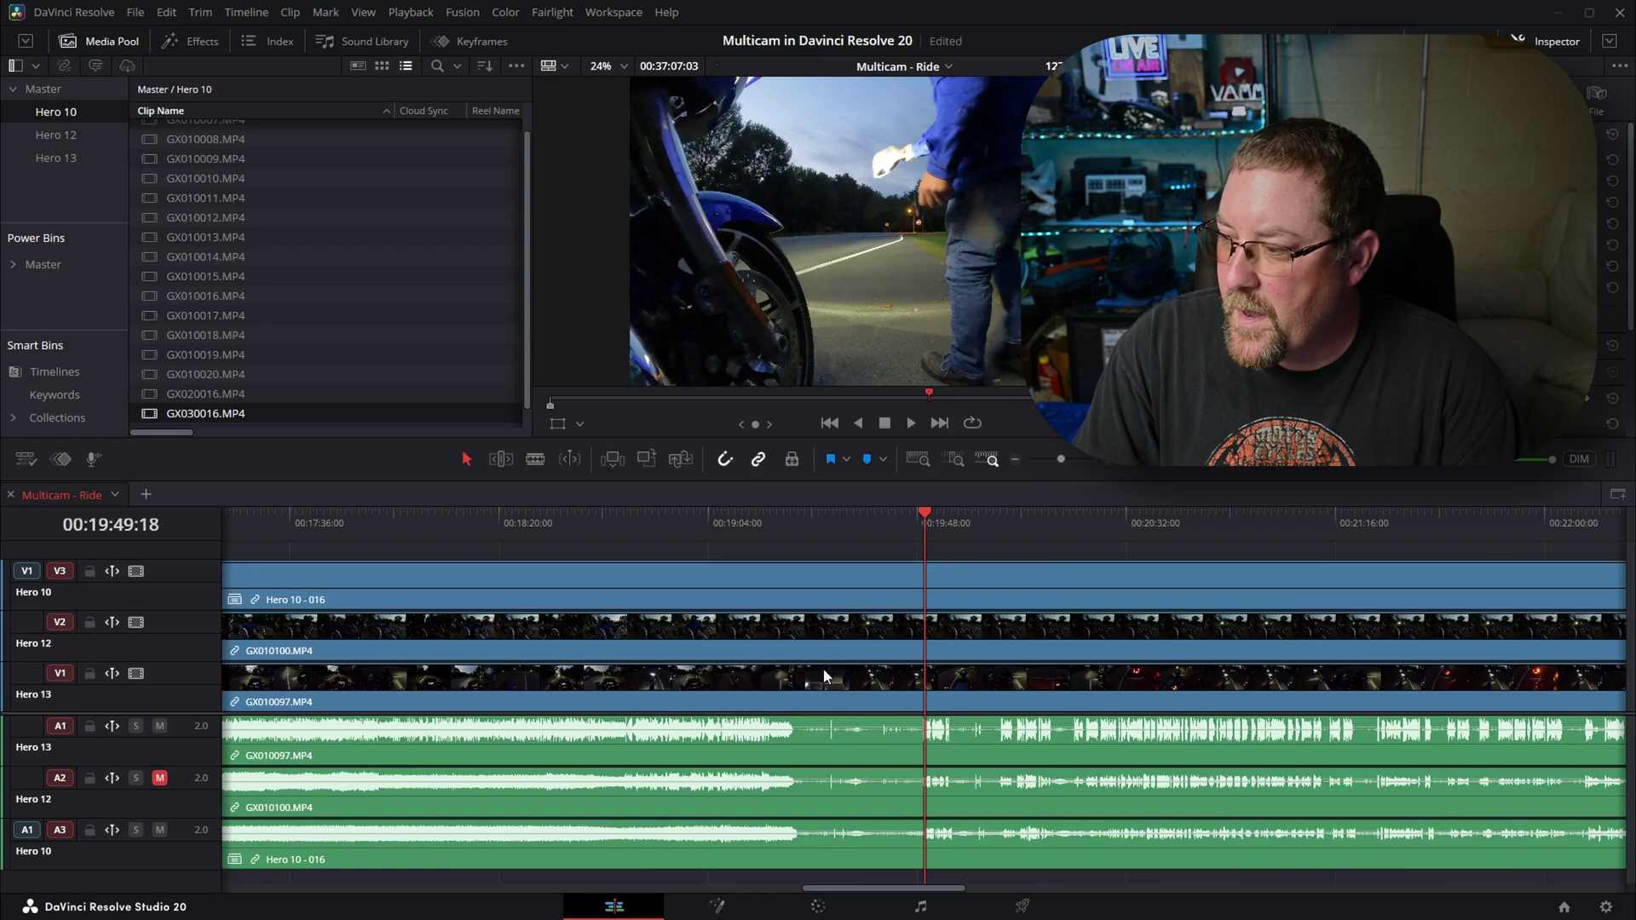
pyautogui.moveTo(902, 587); pyautogui.dragTo(842, 596)
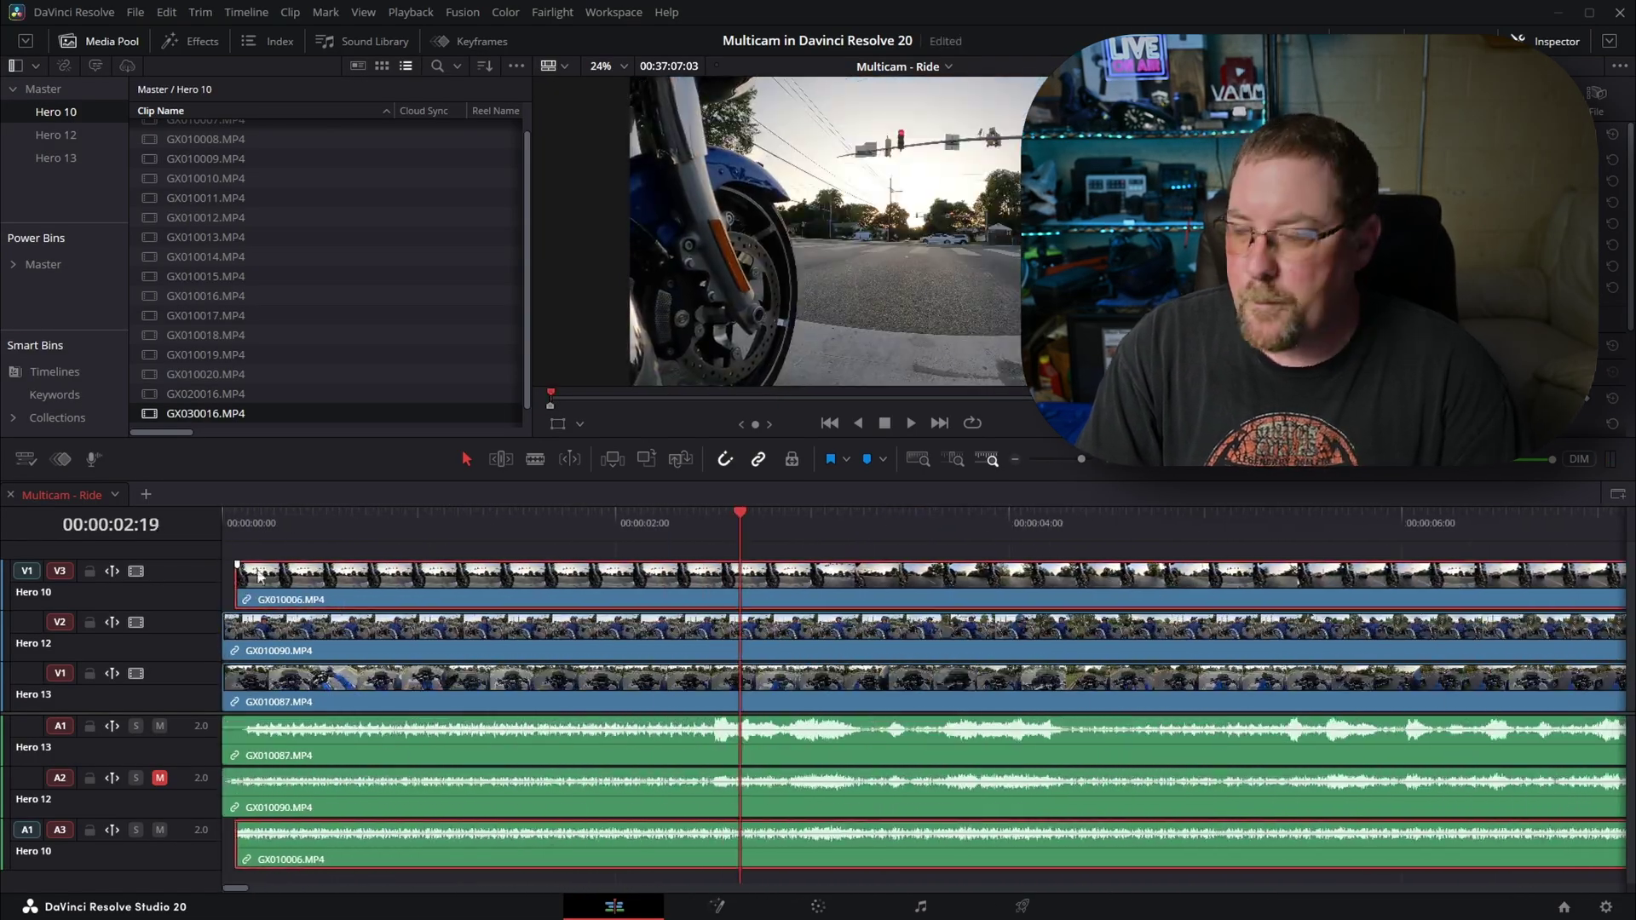
# Convert the Multicam - Ride timeline to a multicam clip using the source audio channels
pyautogui.scroll(-10, 526, 622)
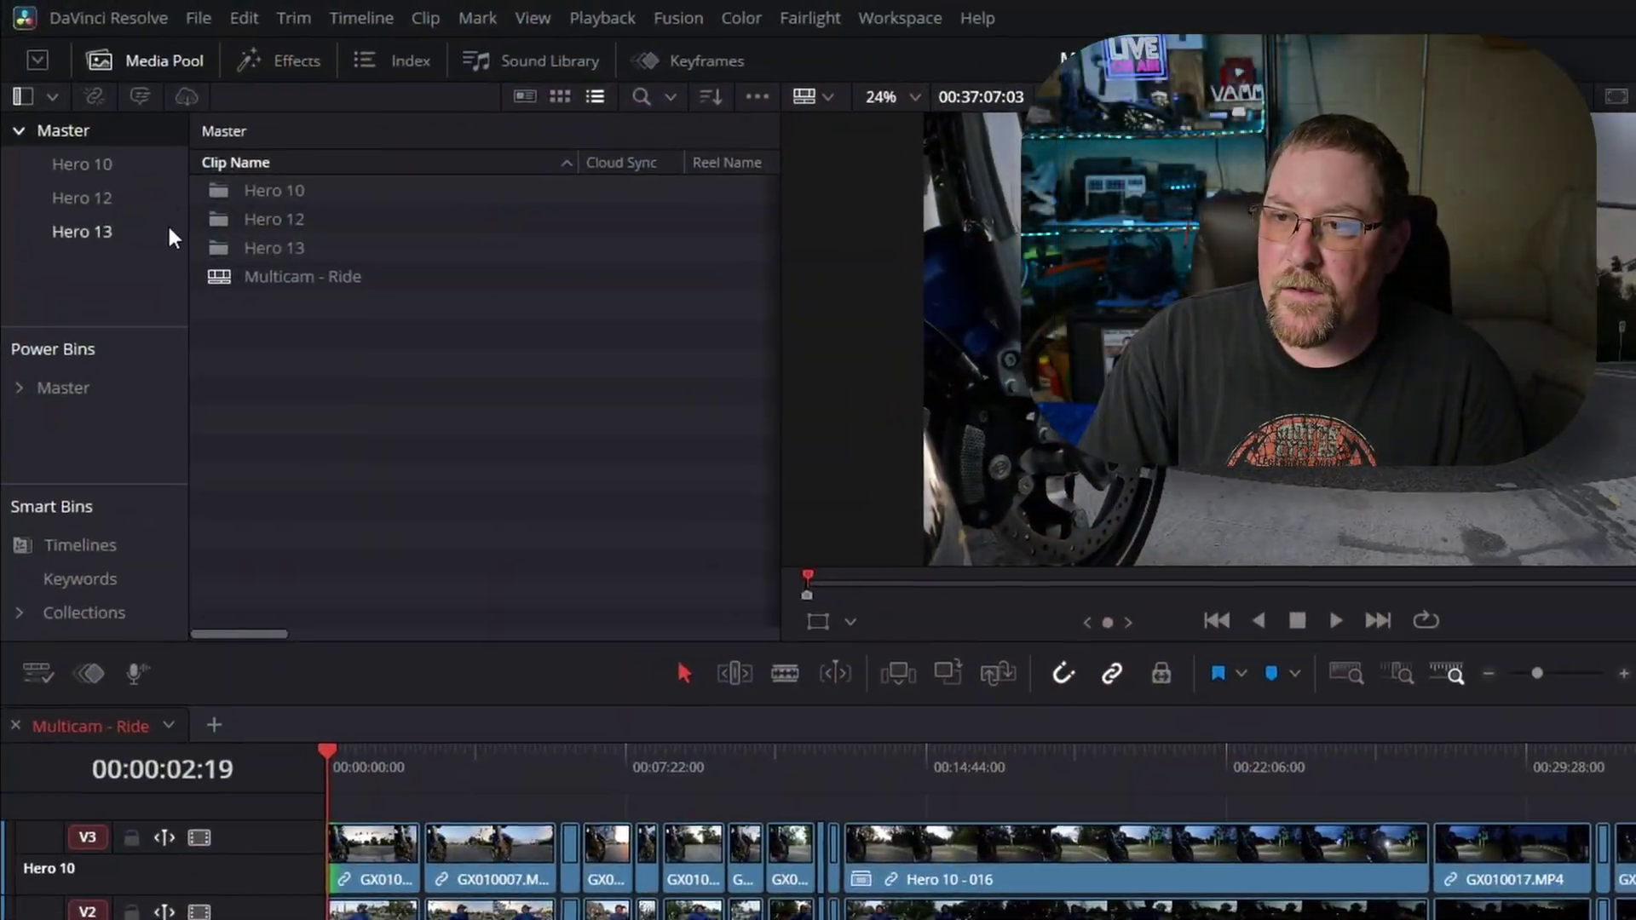
pyautogui.rightClick(270, 283)
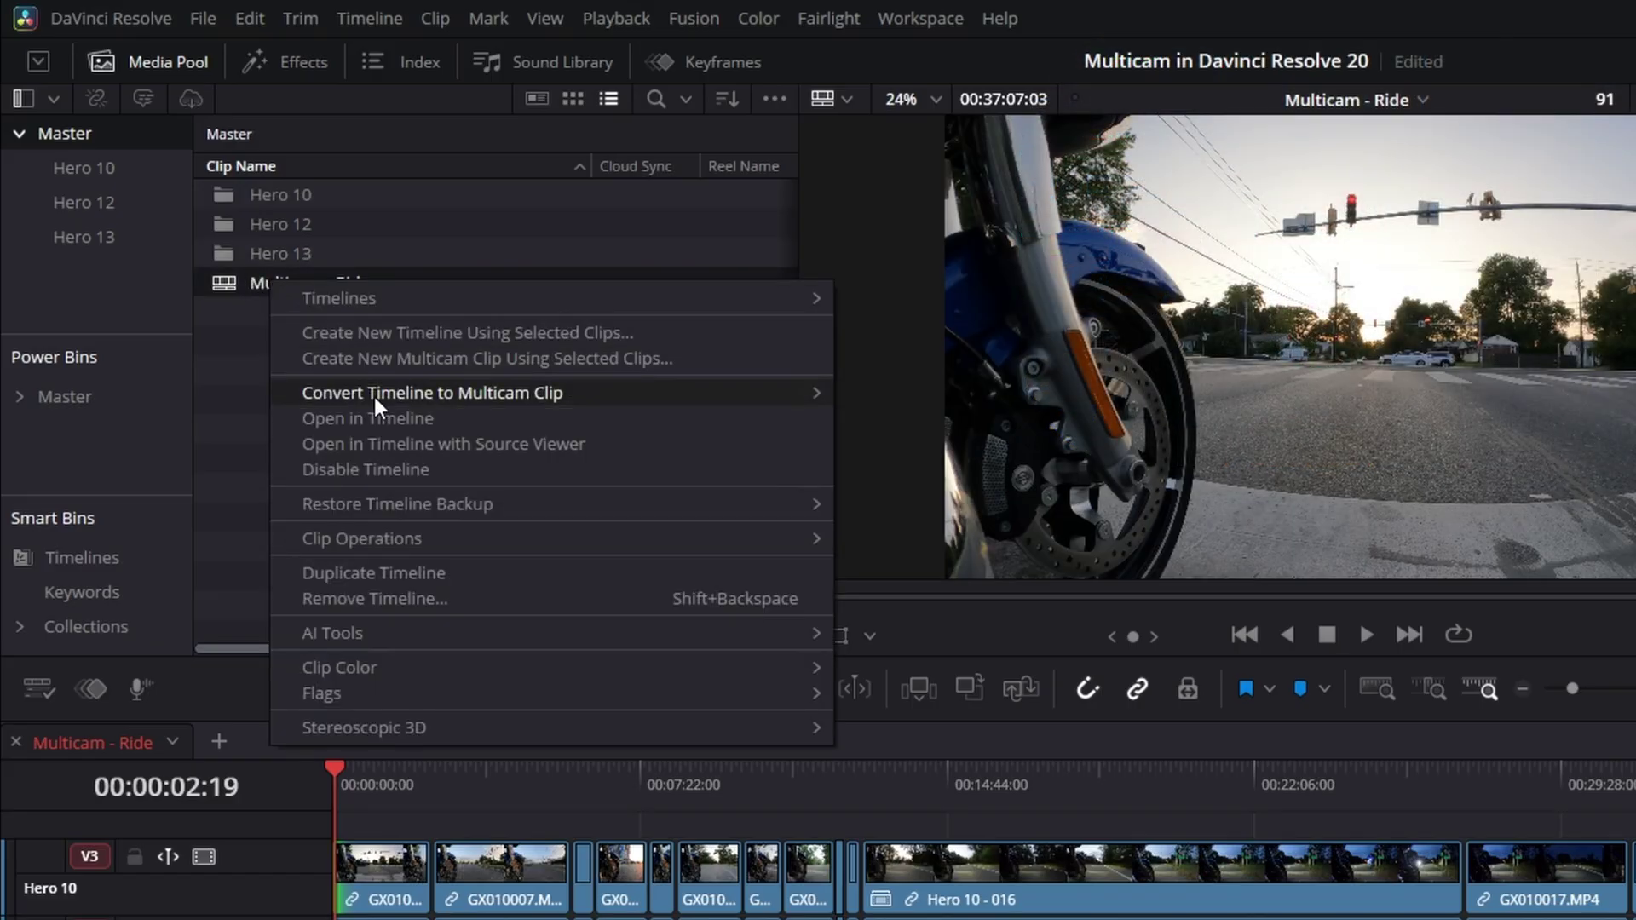
pyautogui.moveTo(377, 393)
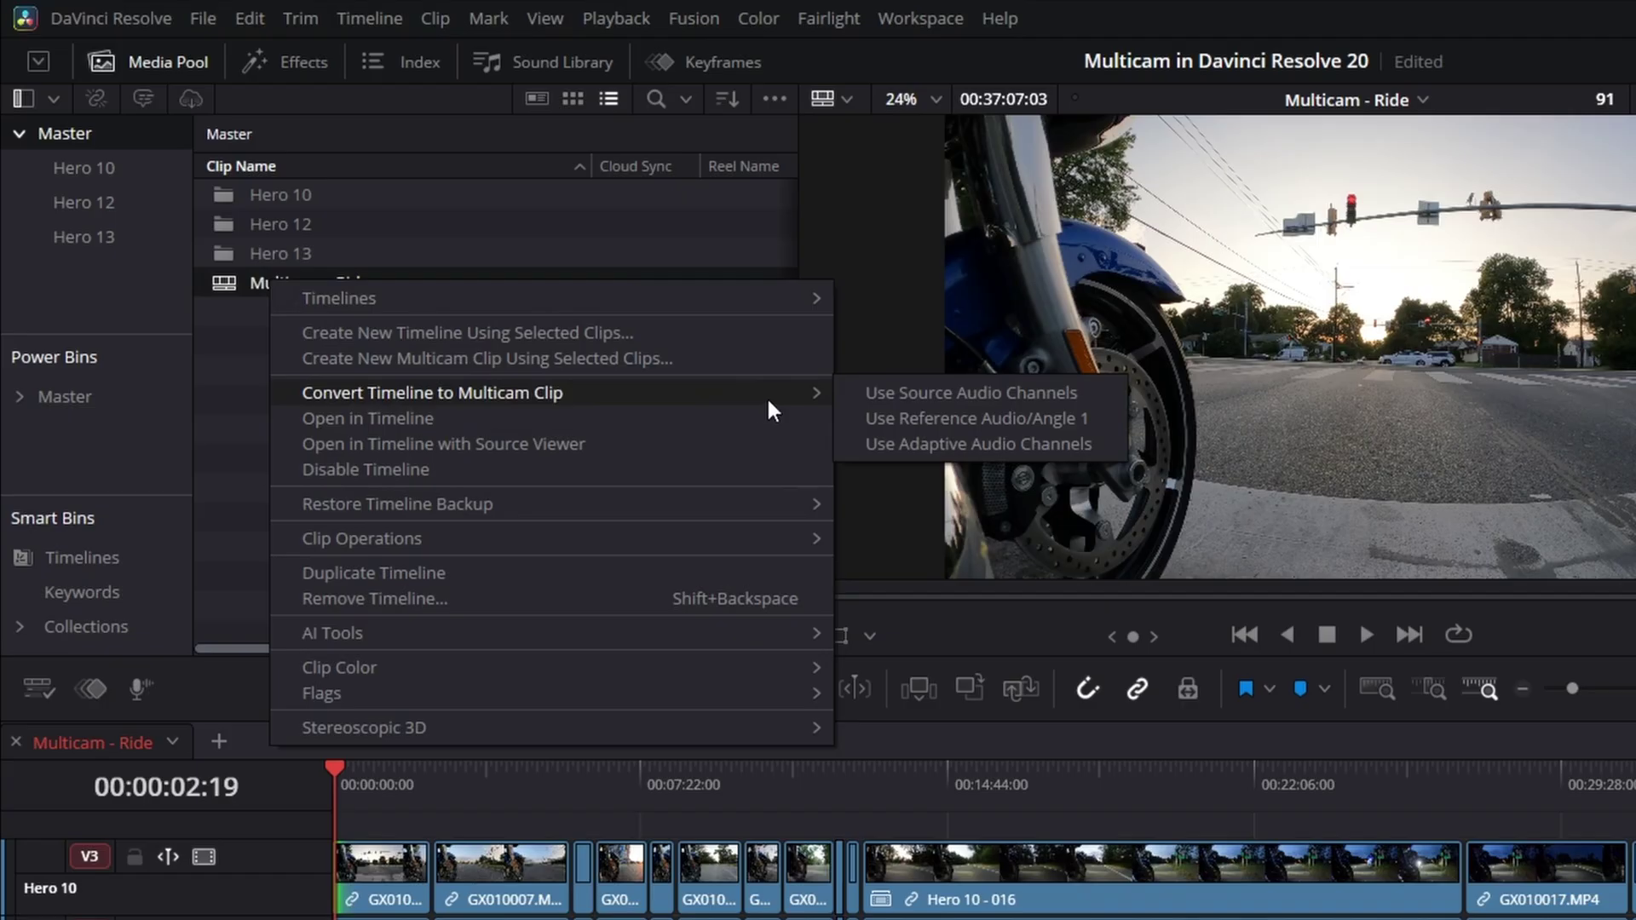
pyautogui.click(1087, 388)
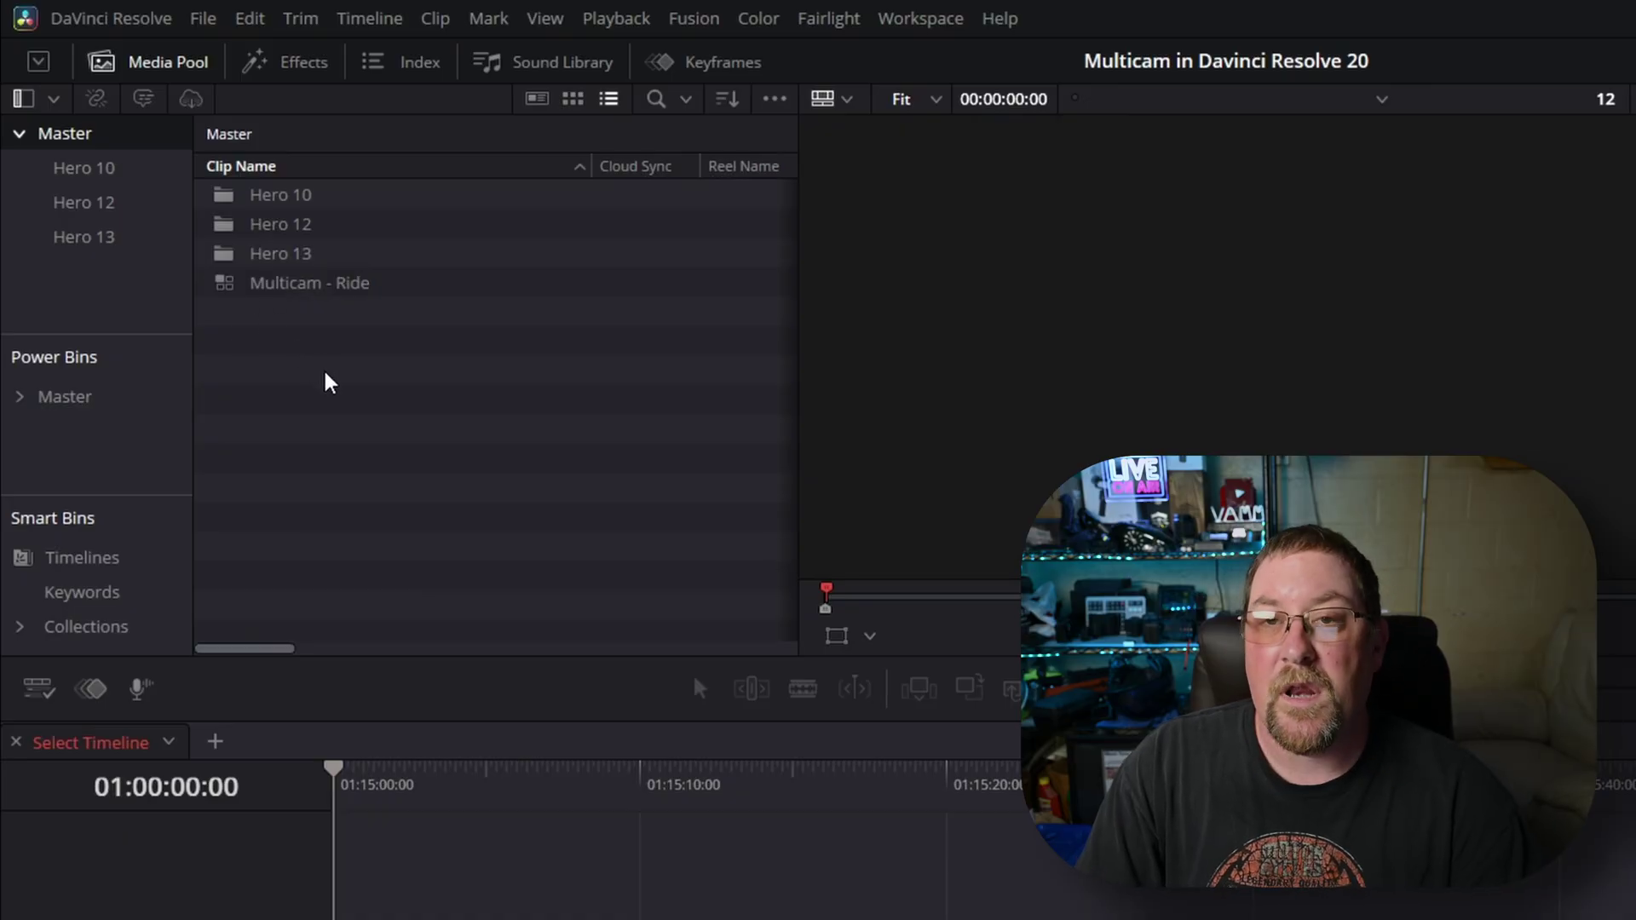
# Create an empty timeline with the default settings and place the Multicam - Ride clip at its start on V1 and A1
pyautogui.rightClick(334, 385)
pyautogui.moveTo(715, 388)
pyautogui.click(871, 383)
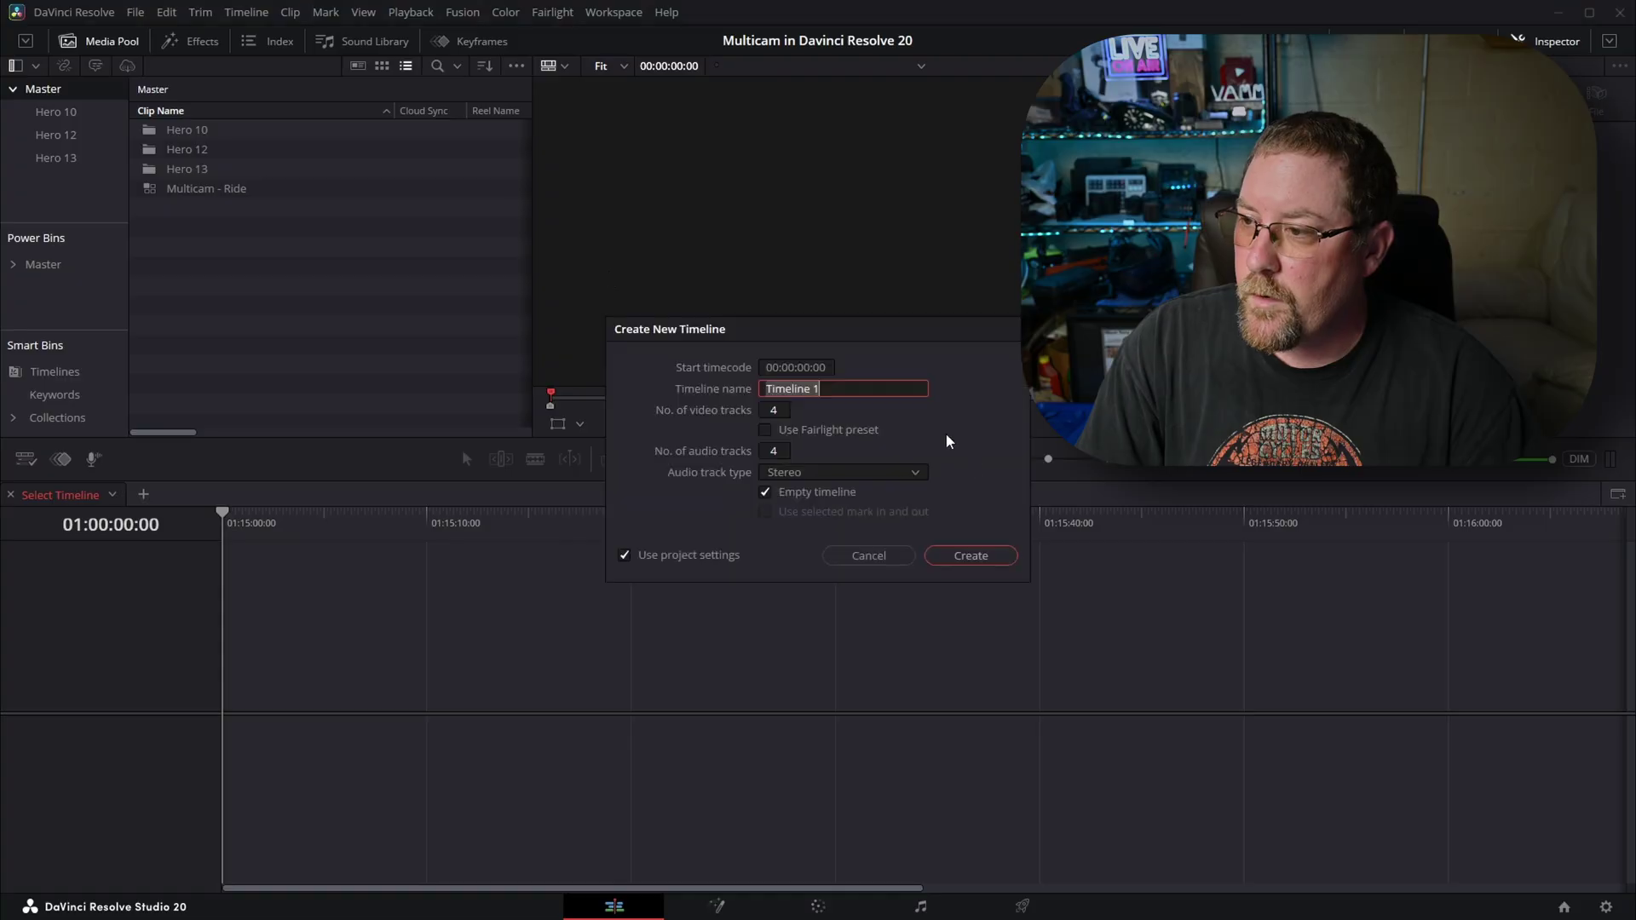
pyautogui.click(967, 556)
pyautogui.moveTo(175, 188); pyautogui.dragTo(240, 716)
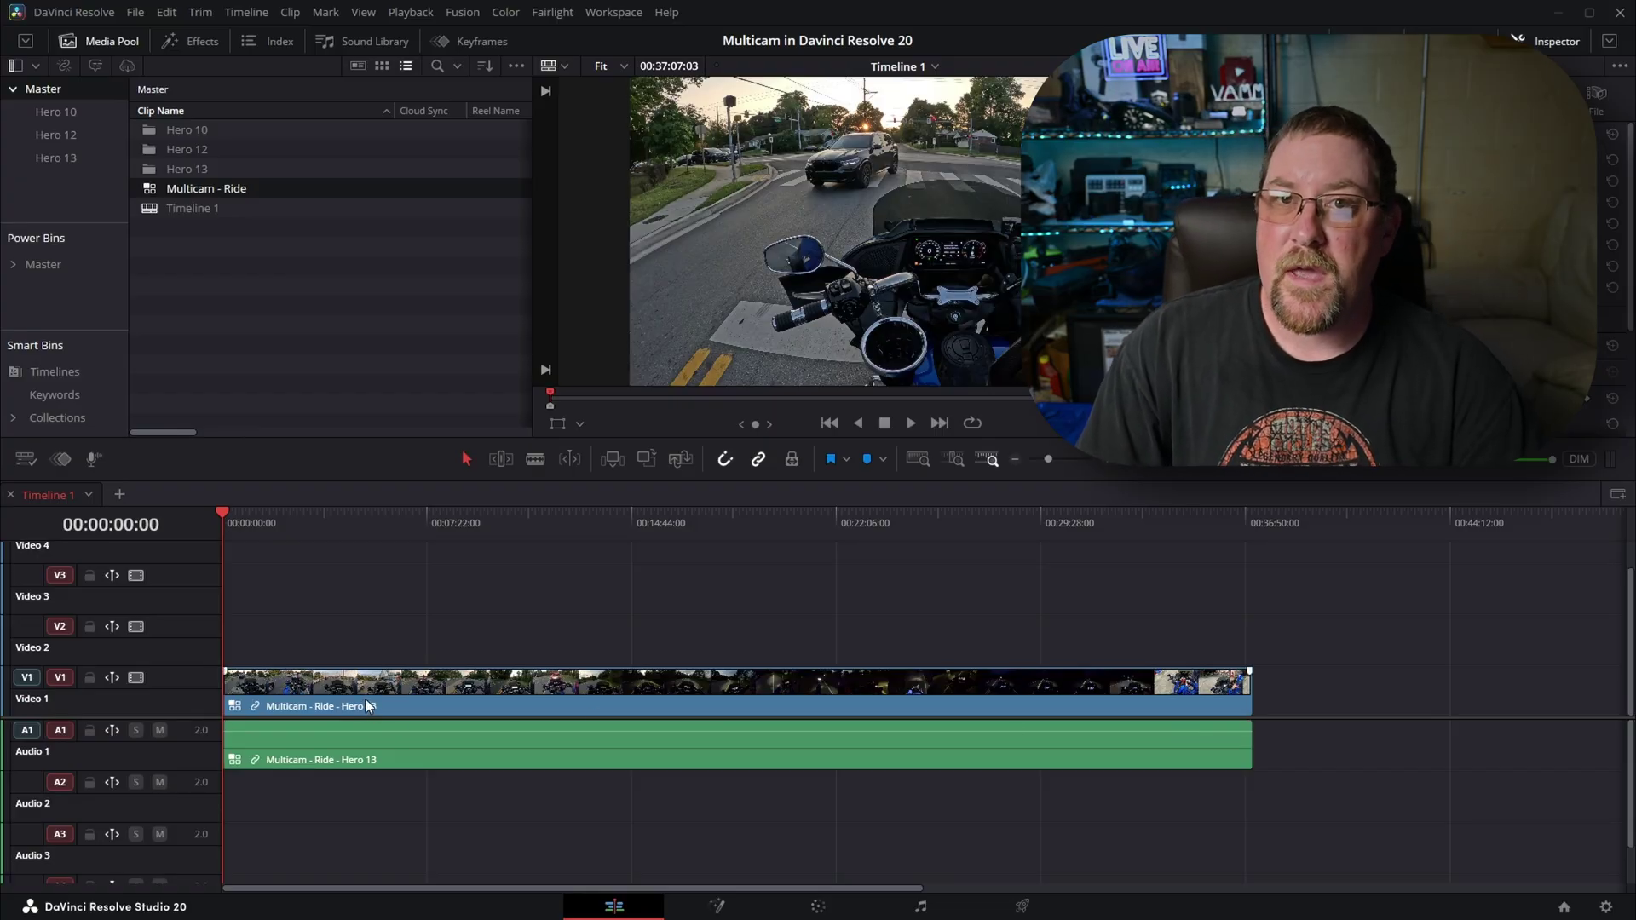
# Split the multicam clip at both edges of the silent gap ending at 00:02:25:08 and ripple delete that piece
pyautogui.scroll(4, 445, 639)
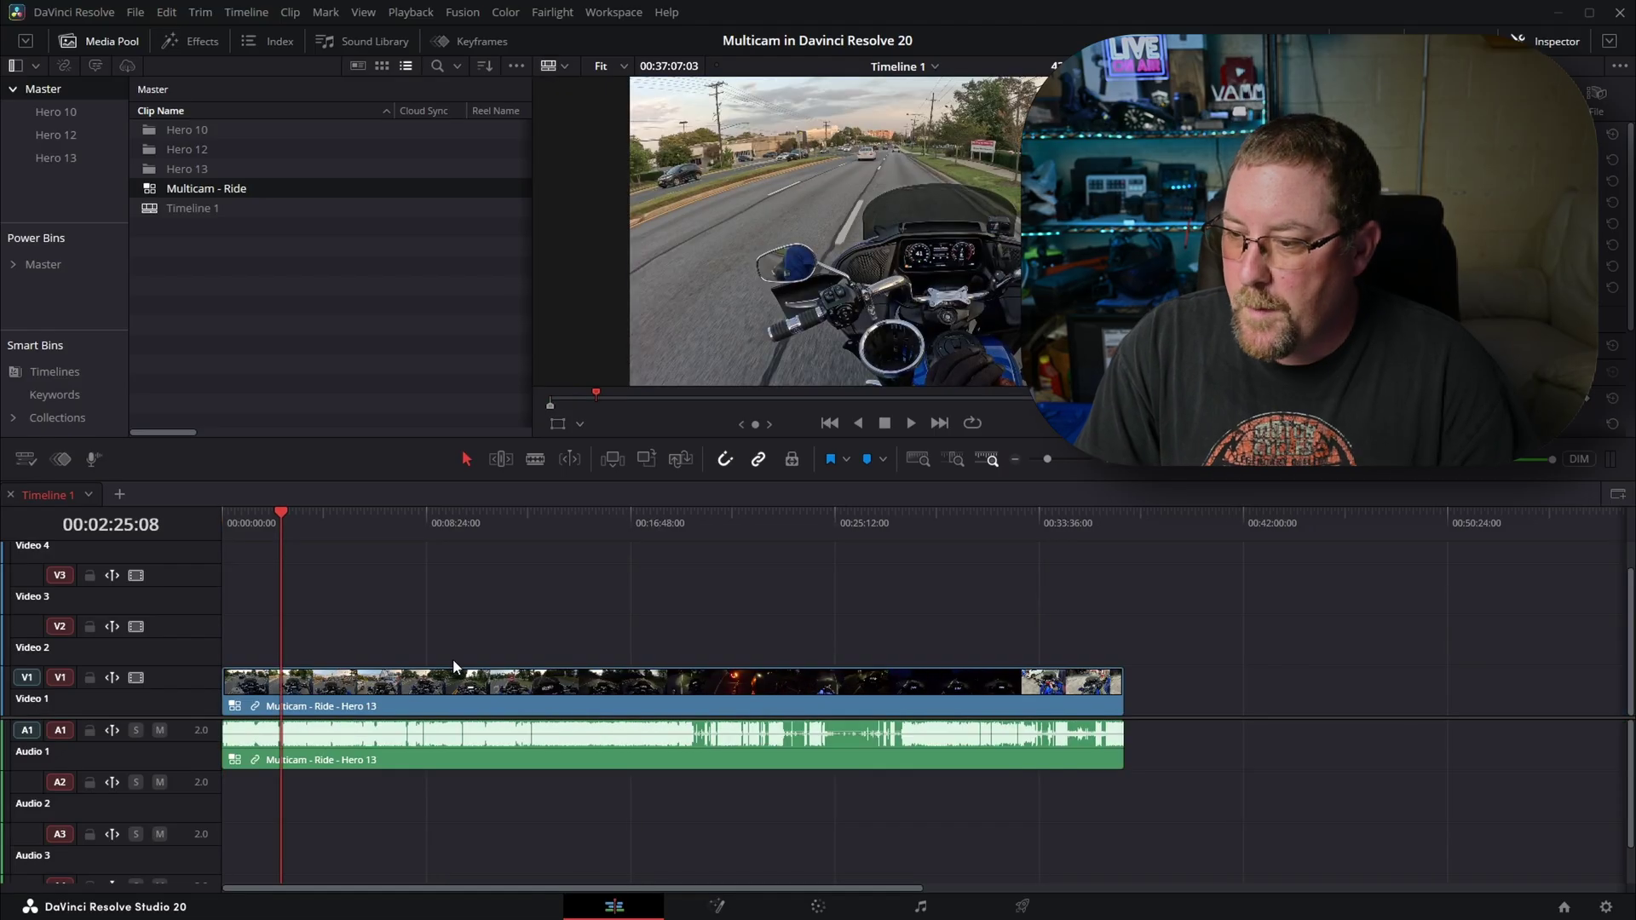
pyautogui.scroll(9, 454, 659)
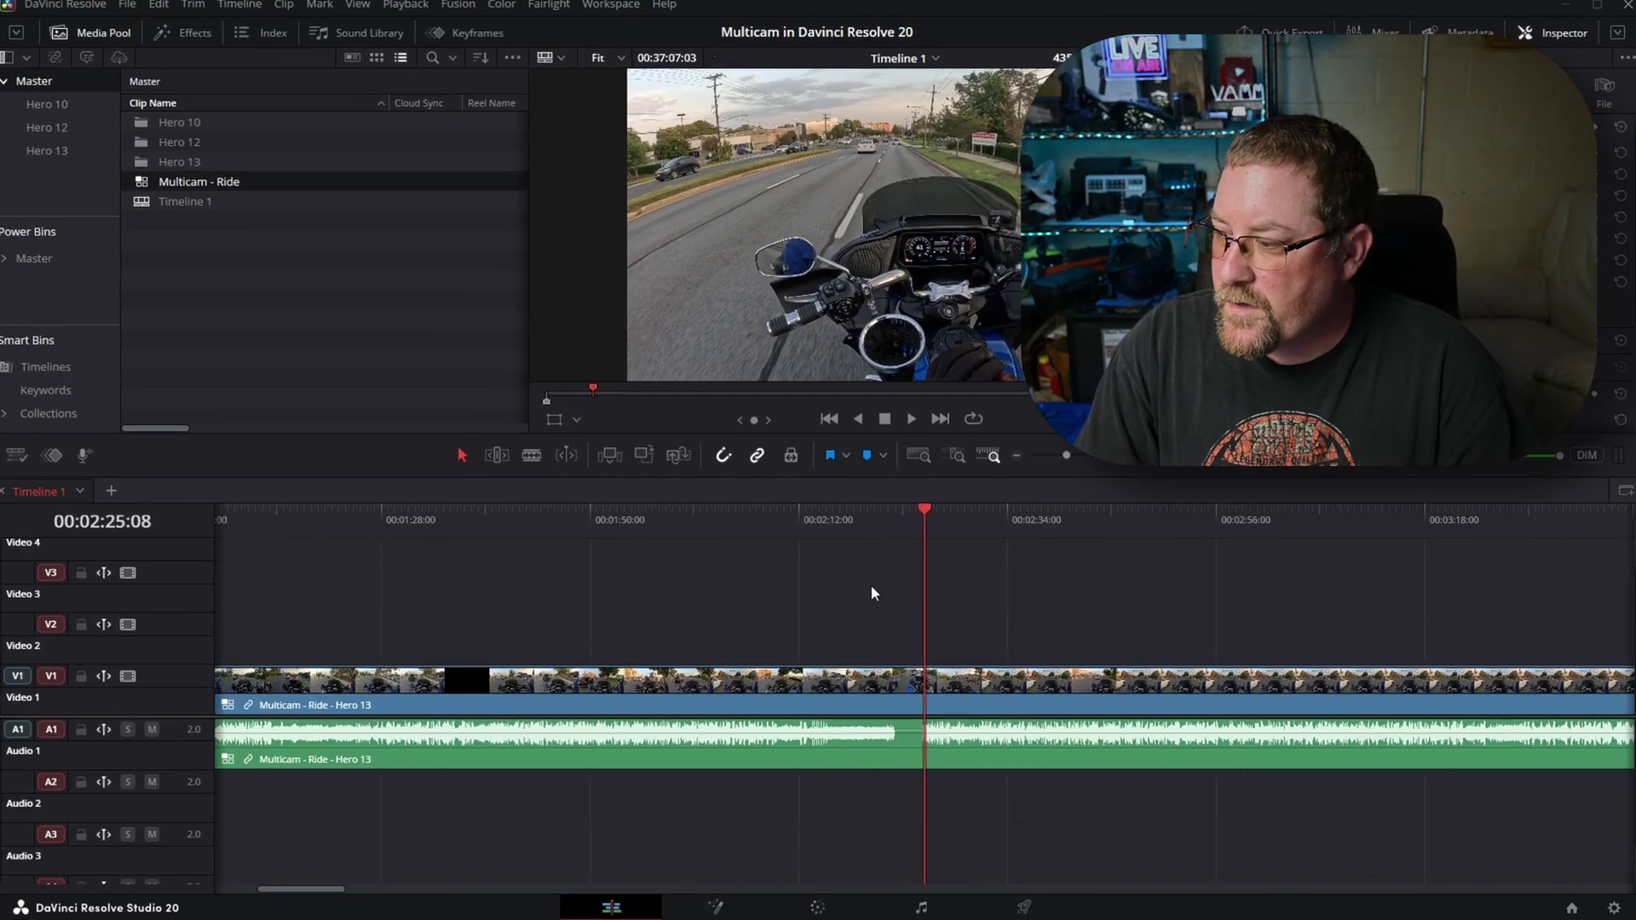
pyautogui.scroll(5, 859, 578)
pyautogui.moveTo(852, 521); pyautogui.dragTo(848, 522)
pyautogui.hotkey('ctrl', 'b')
pyautogui.moveTo(901, 386); pyautogui.dragTo(947, 389)
pyautogui.hotkey('ctrl', 'b')
pyautogui.click(882, 639)
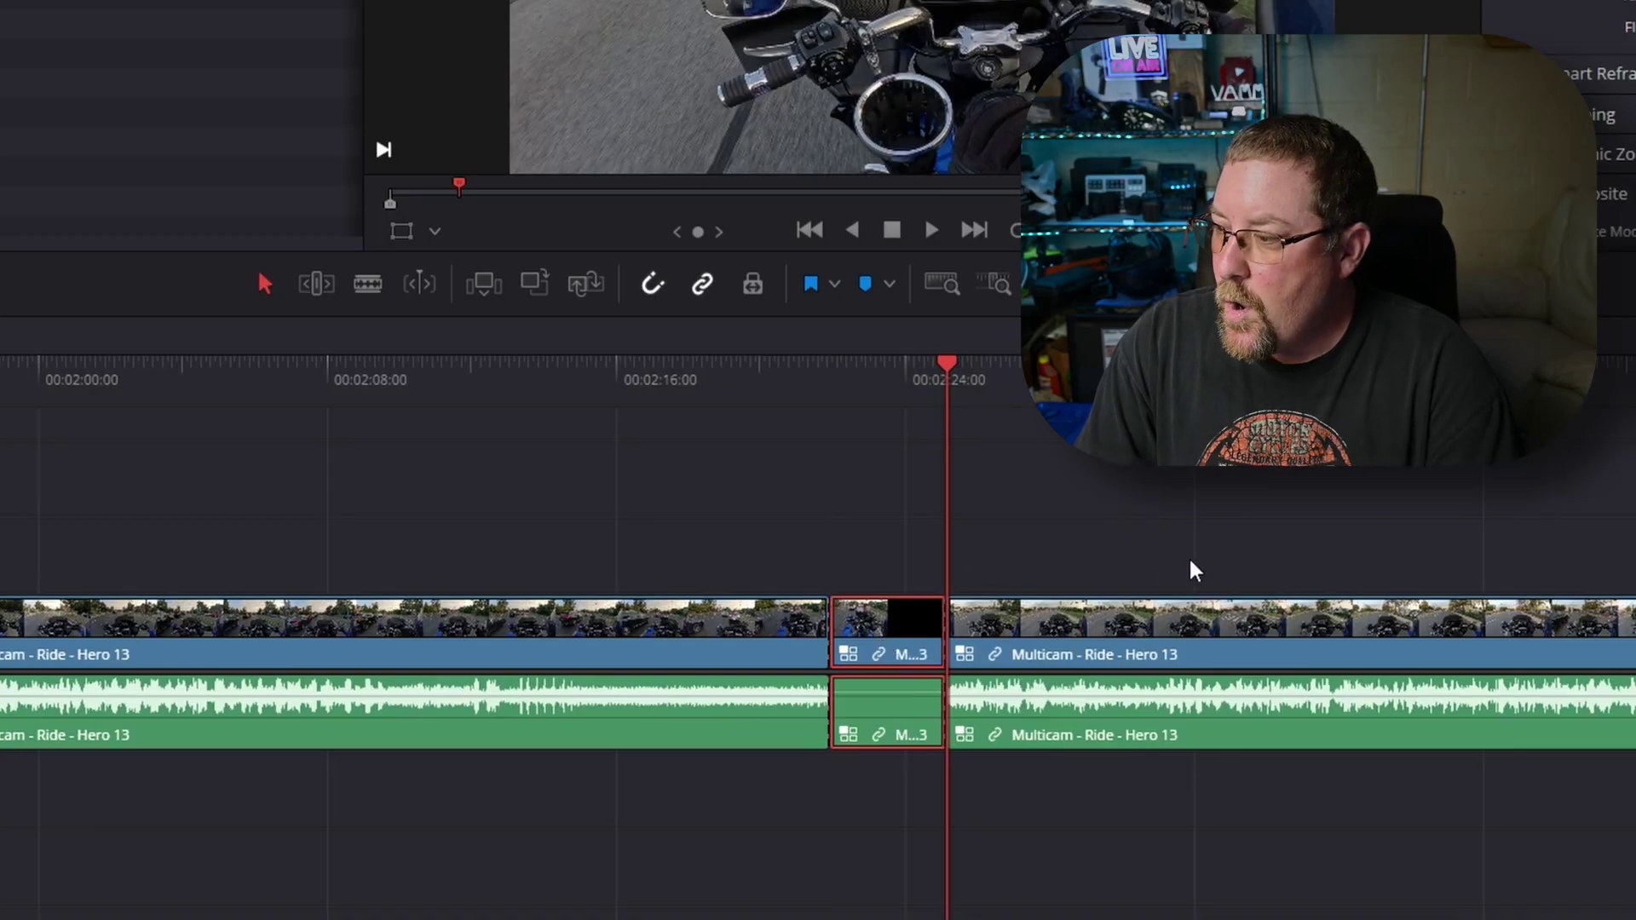
pyautogui.press('Delete')
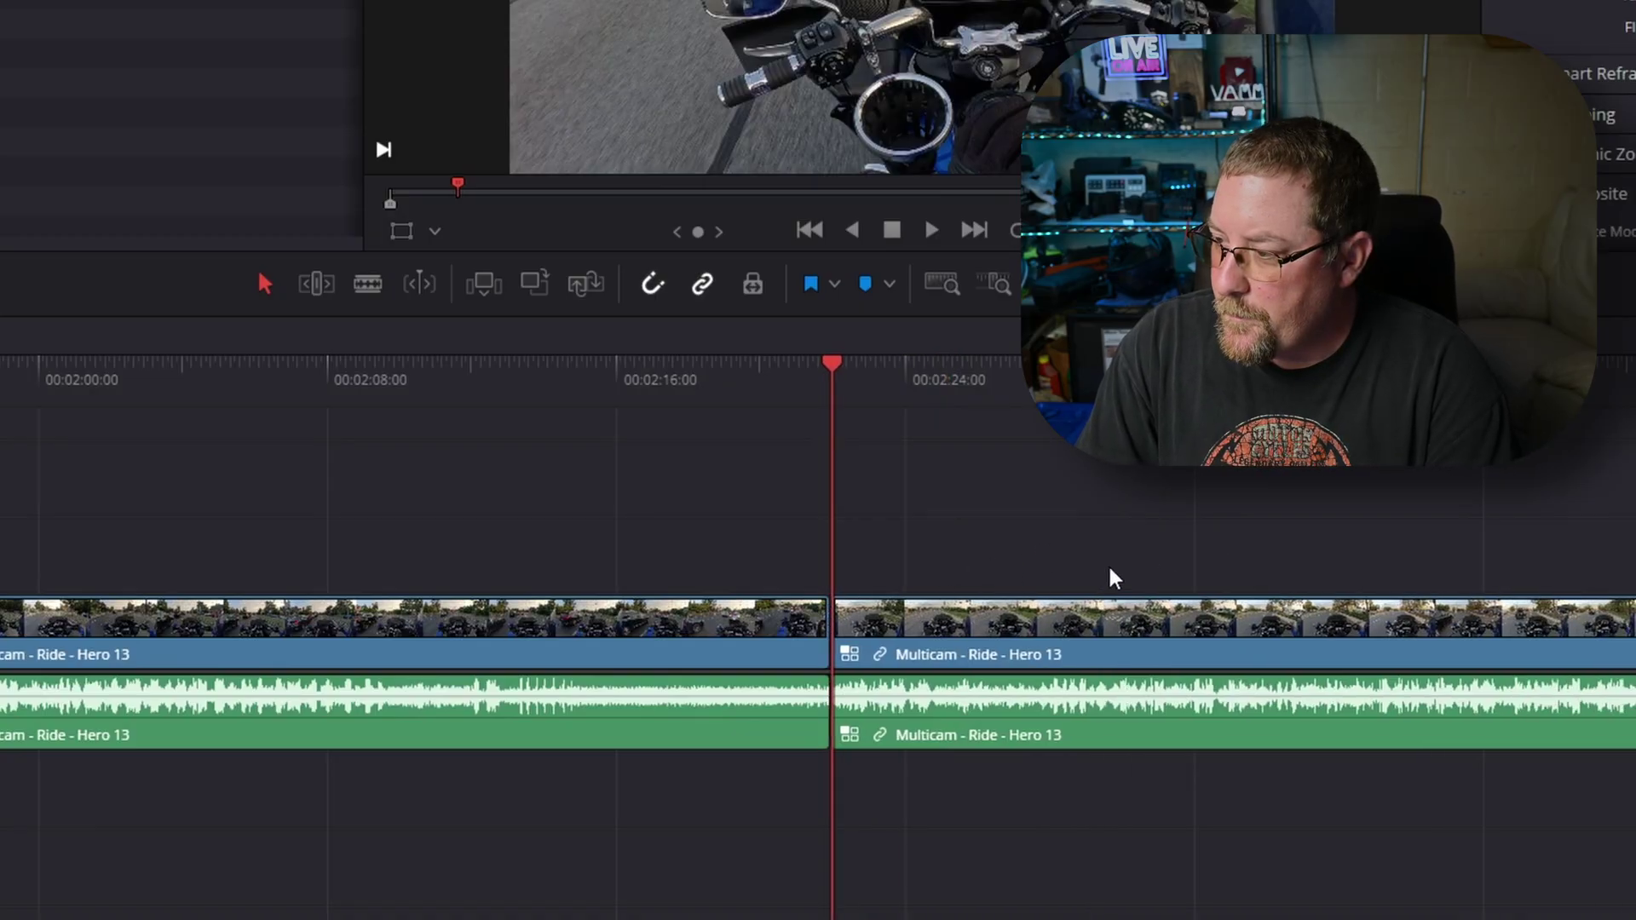
# Split the multicam clip around the next silent gap after 00:02:24:00 and ripple delete the gap
pyautogui.hscroll(20, 1102, 569)
pyautogui.click(894, 380)
pyautogui.hotkey('ctrl', 'b')
pyautogui.moveTo(894, 380); pyautogui.dragTo(1012, 380)
pyautogui.hscroll(8, 1012, 511)
pyautogui.click(938, 380)
pyautogui.hotkey('ctrl', 'b')
pyautogui.press('Delete')
# Cut out the silent gap starting at about 00:07:23 and split the multicam clip at the following gap
pyautogui.hscroll(10, 803, 377)
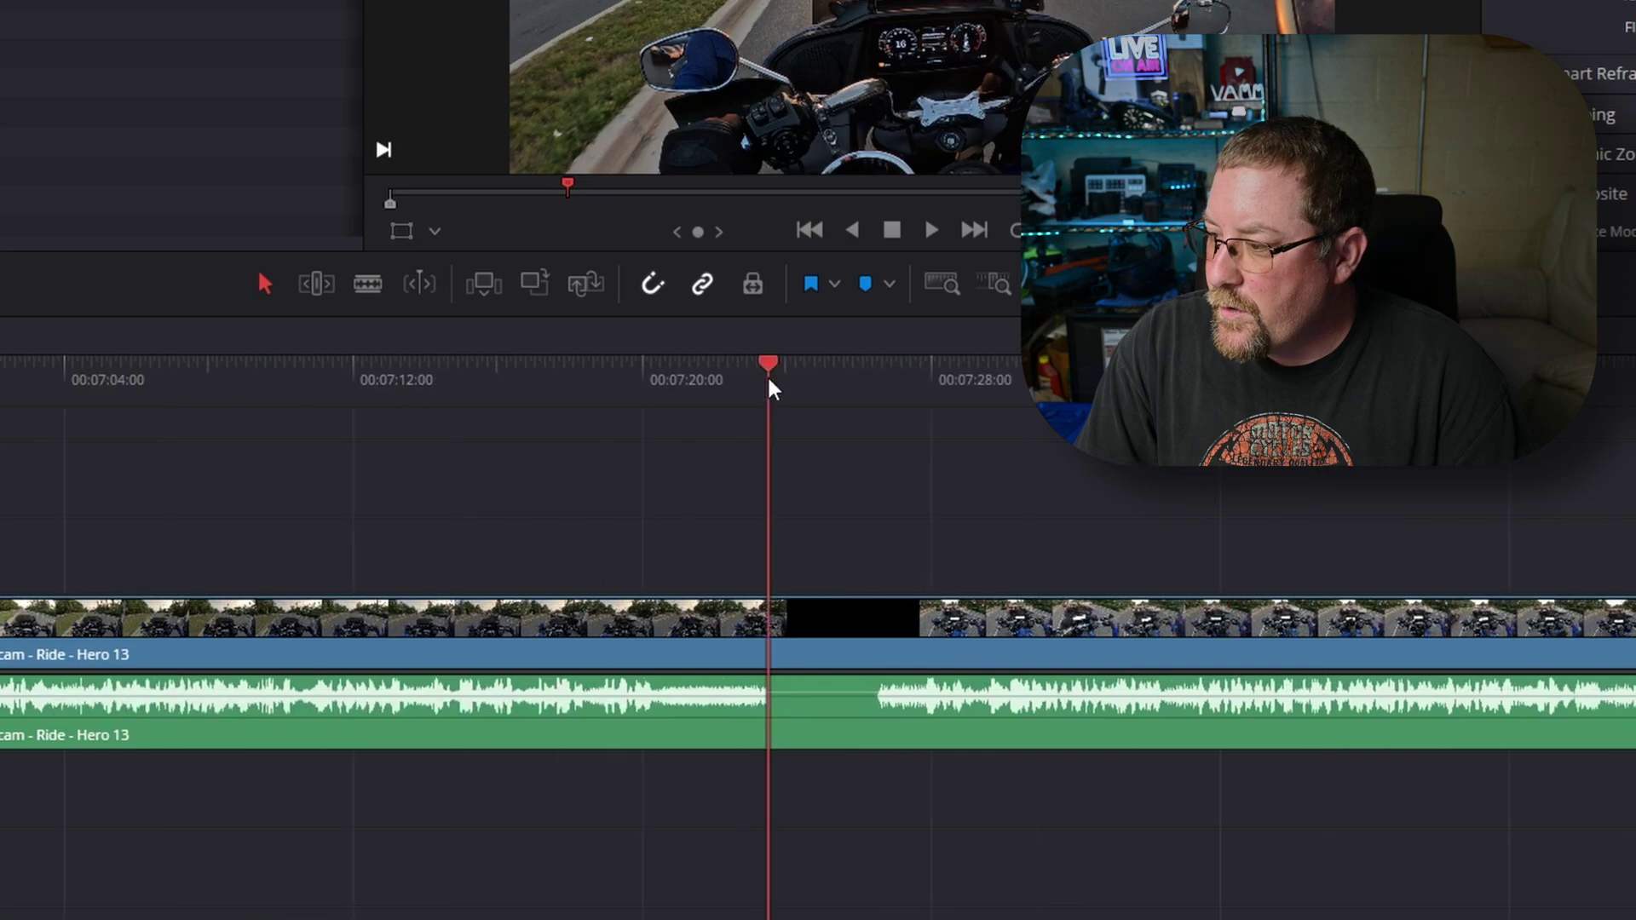
pyautogui.click(769, 377)
pyautogui.hscroll(5, 569, 377)
pyautogui.click(569, 378)
pyautogui.hscroll(20, 682, 380)
pyautogui.click(923, 380)
pyautogui.hotkey('ctrl', 'b')
# Cut the silent gaps starting at about 00:11:42 and 00:11:56 out of the multicam clip
pyautogui.hscroll(20, 923, 512)
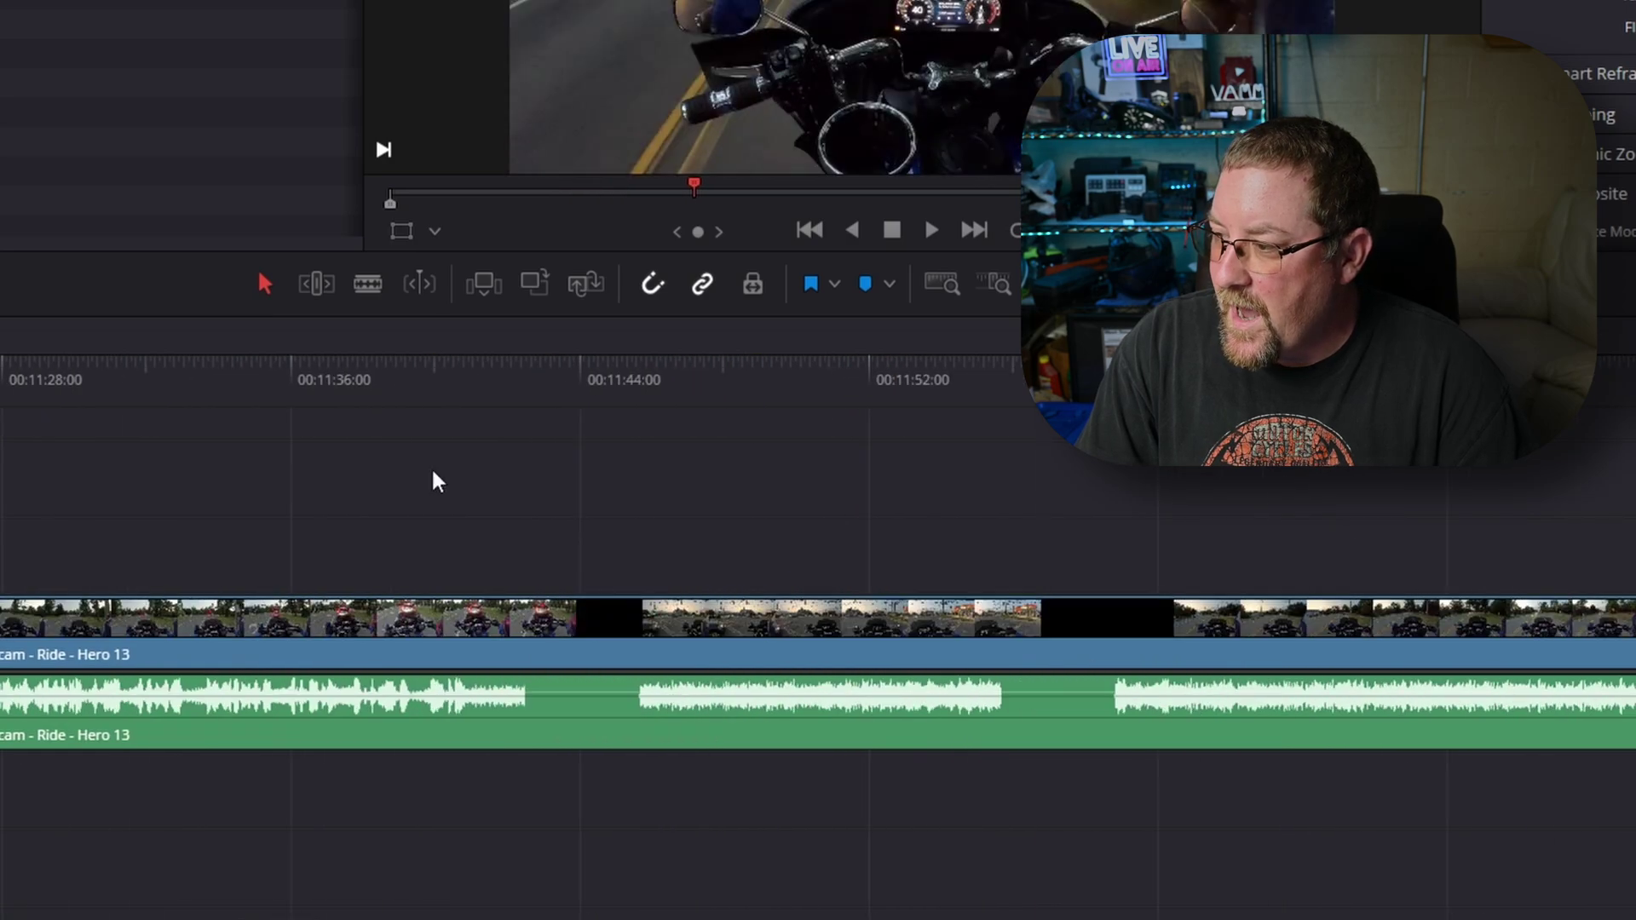
pyautogui.click(518, 384)
pyautogui.hotkey('ctrl', 'b')
pyautogui.click(645, 383)
pyautogui.click(995, 383)
pyautogui.hotkey('ctrl', 'b')
pyautogui.hscroll(8, 1019, 668)
pyautogui.click(622, 386)
pyautogui.hscroll(20, 358, 468)
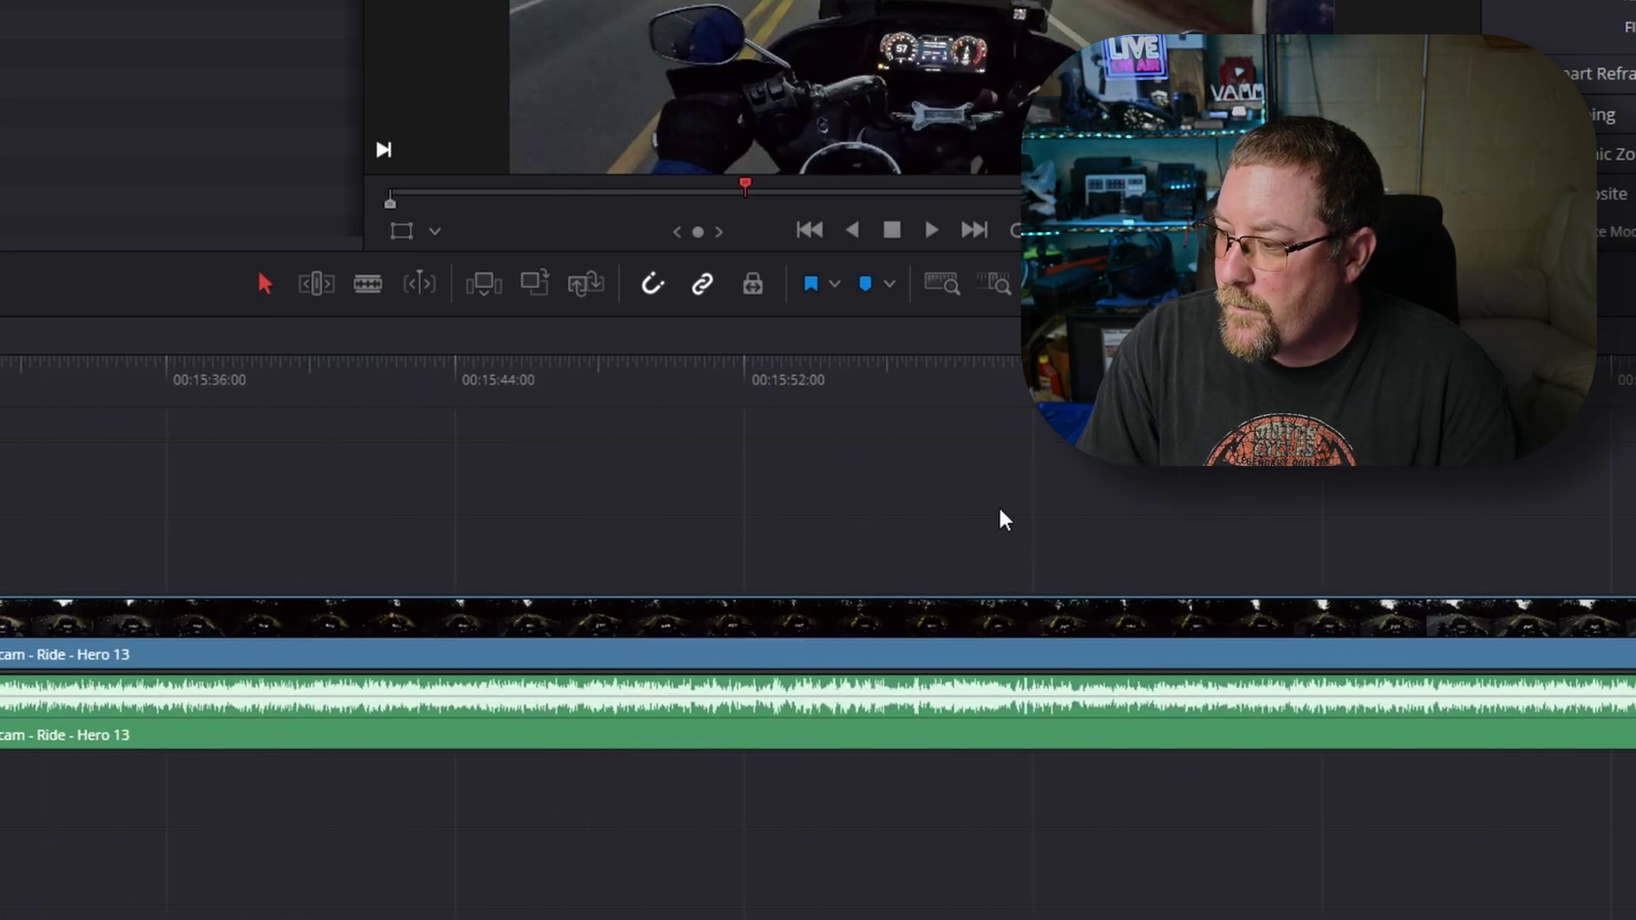
# Split the multicam clip at both edges of the gap ending at 00:26:40:02 and ripple delete the piece between them
pyautogui.click(187, 380)
pyautogui.hscroll(20, 624, 464)
pyautogui.hscroll(15, 629, 475)
pyautogui.click(141, 380)
pyautogui.hscroll(20, 1259, 496)
pyautogui.click(993, 380)
pyautogui.hotkey('ctrl', 'b')
pyautogui.click(1132, 380)
pyautogui.hotkey('ctrl', 'b')
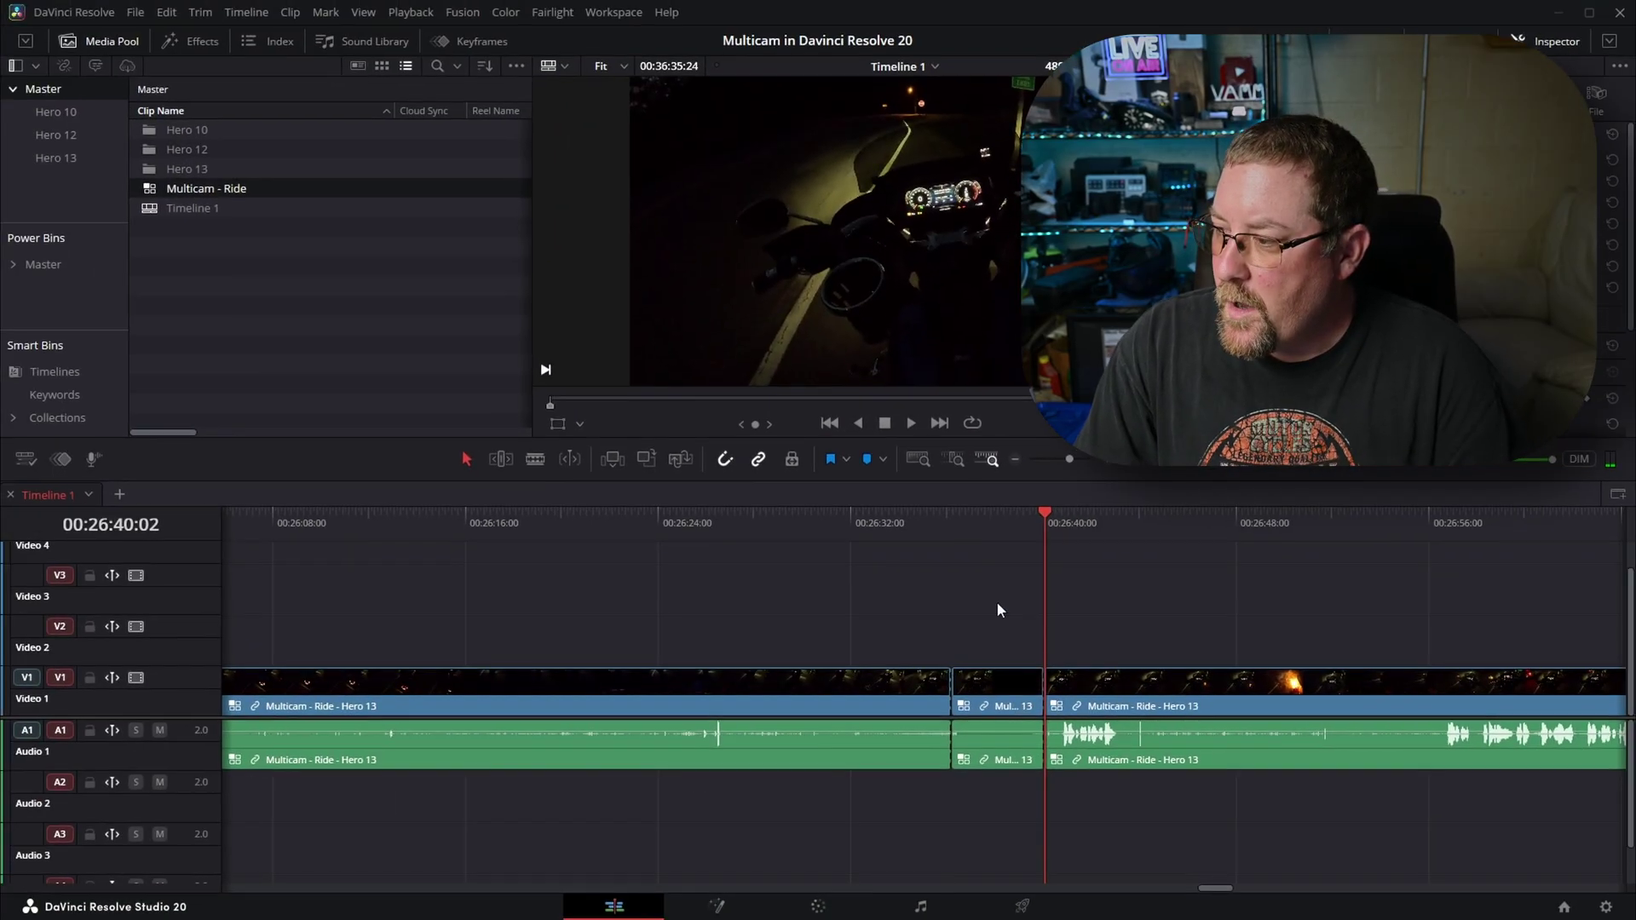
pyautogui.click(994, 524)
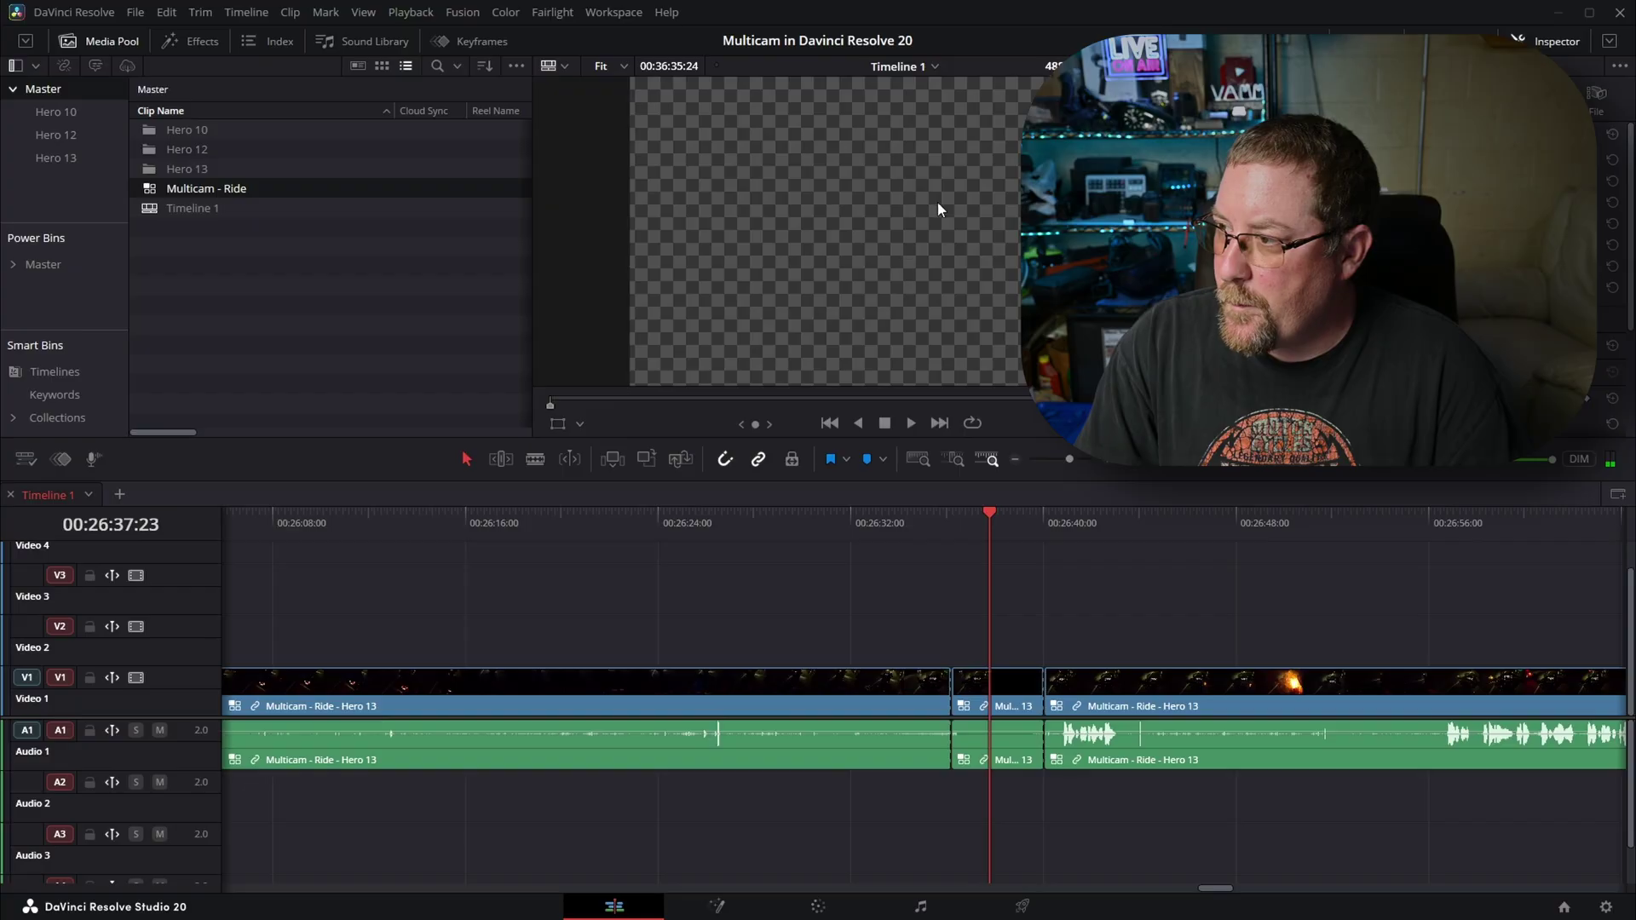
pyautogui.click(1003, 681)
pyautogui.press('Delete')
# Cut the remaining silent gaps out of the multicam clip from about 00:30:00 through to the timeline's end
pyautogui.hscroll(10, 733, 596)
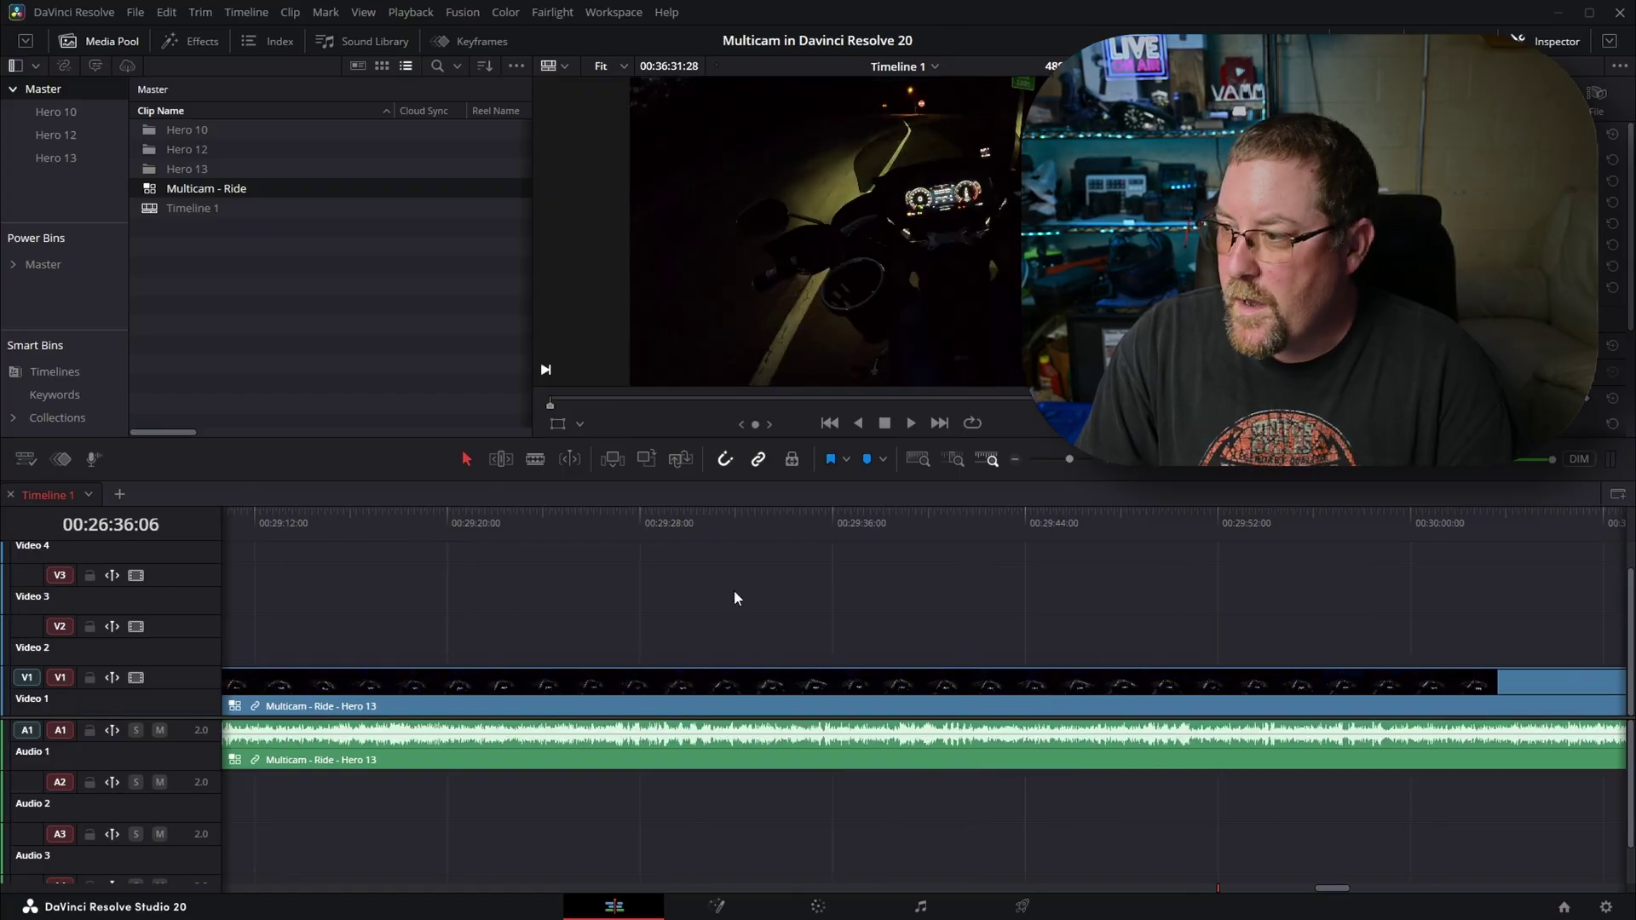
pyautogui.click(1416, 523)
pyautogui.hotkey('ctrl', 'b')
pyautogui.hscroll(10, 846, 630)
pyautogui.press('End')
pyautogui.scroll(-10, 730, 606)
pyautogui.scroll(8, 724, 596)
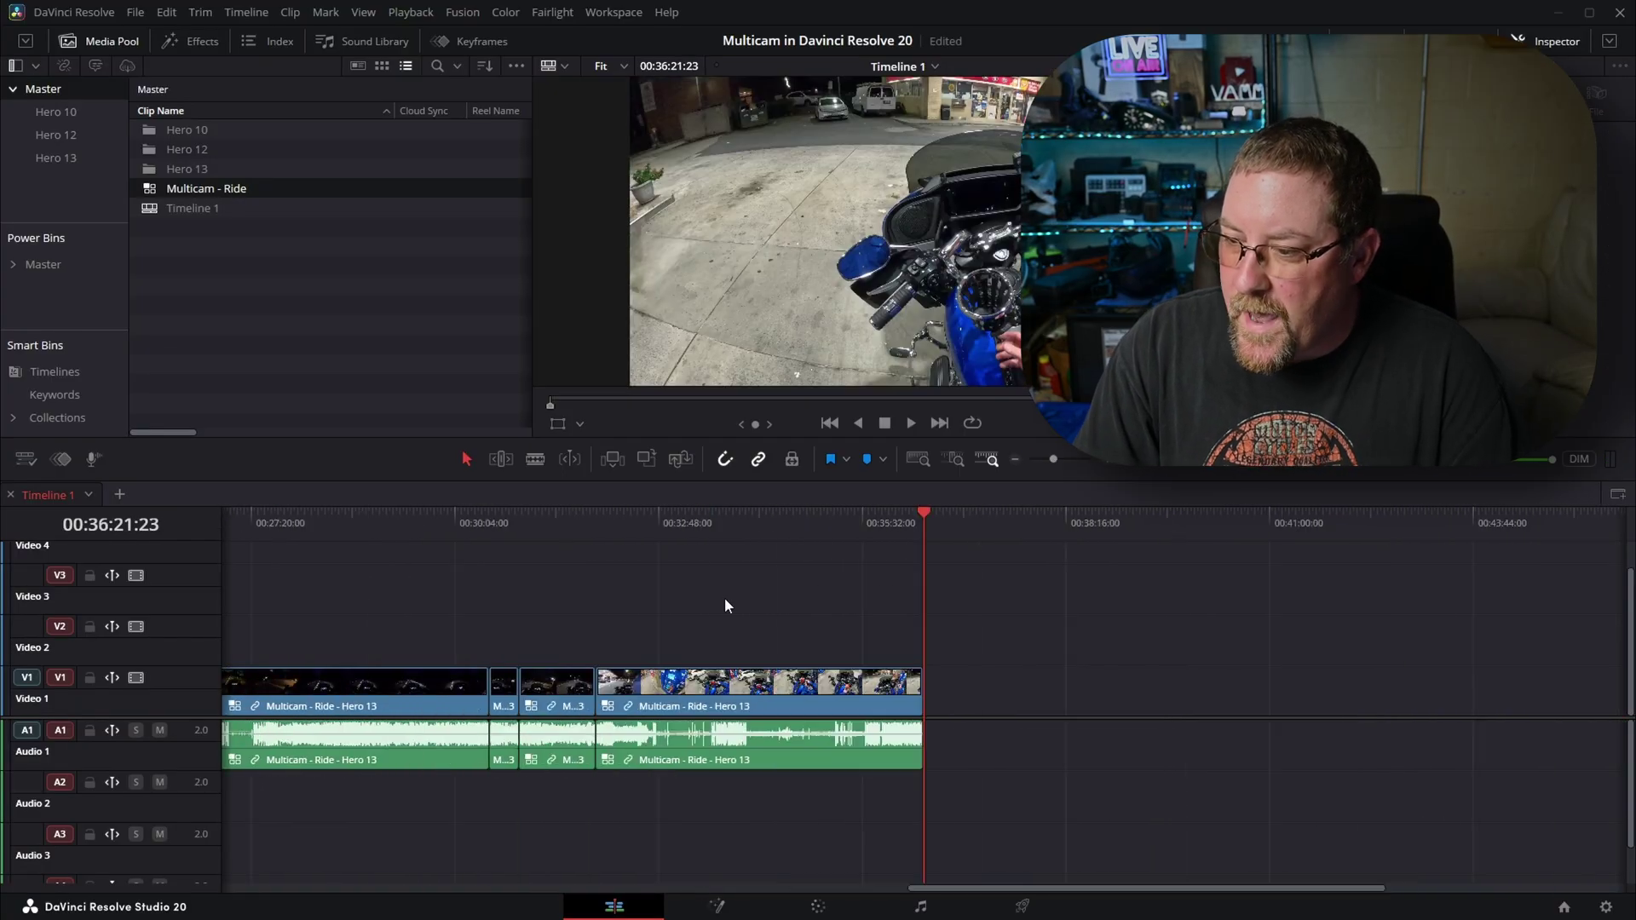
# Position the playhead at 00:14:31:00 and select the long multicam segment beneath it
pyautogui.hscroll(-2, 629, 590)
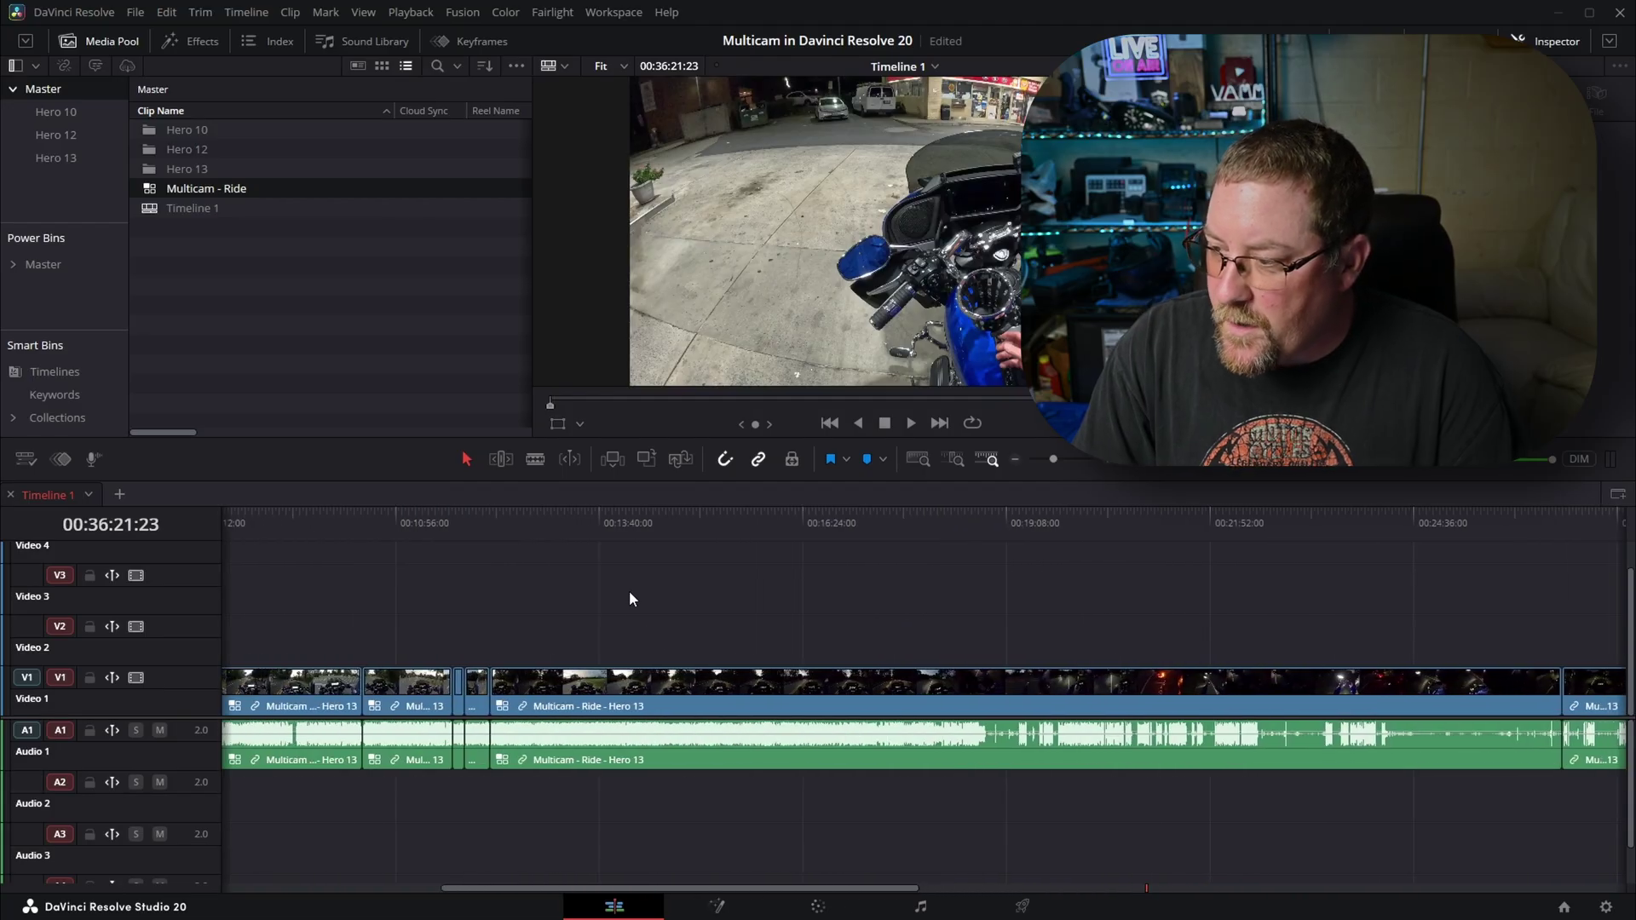
pyautogui.click(664, 519)
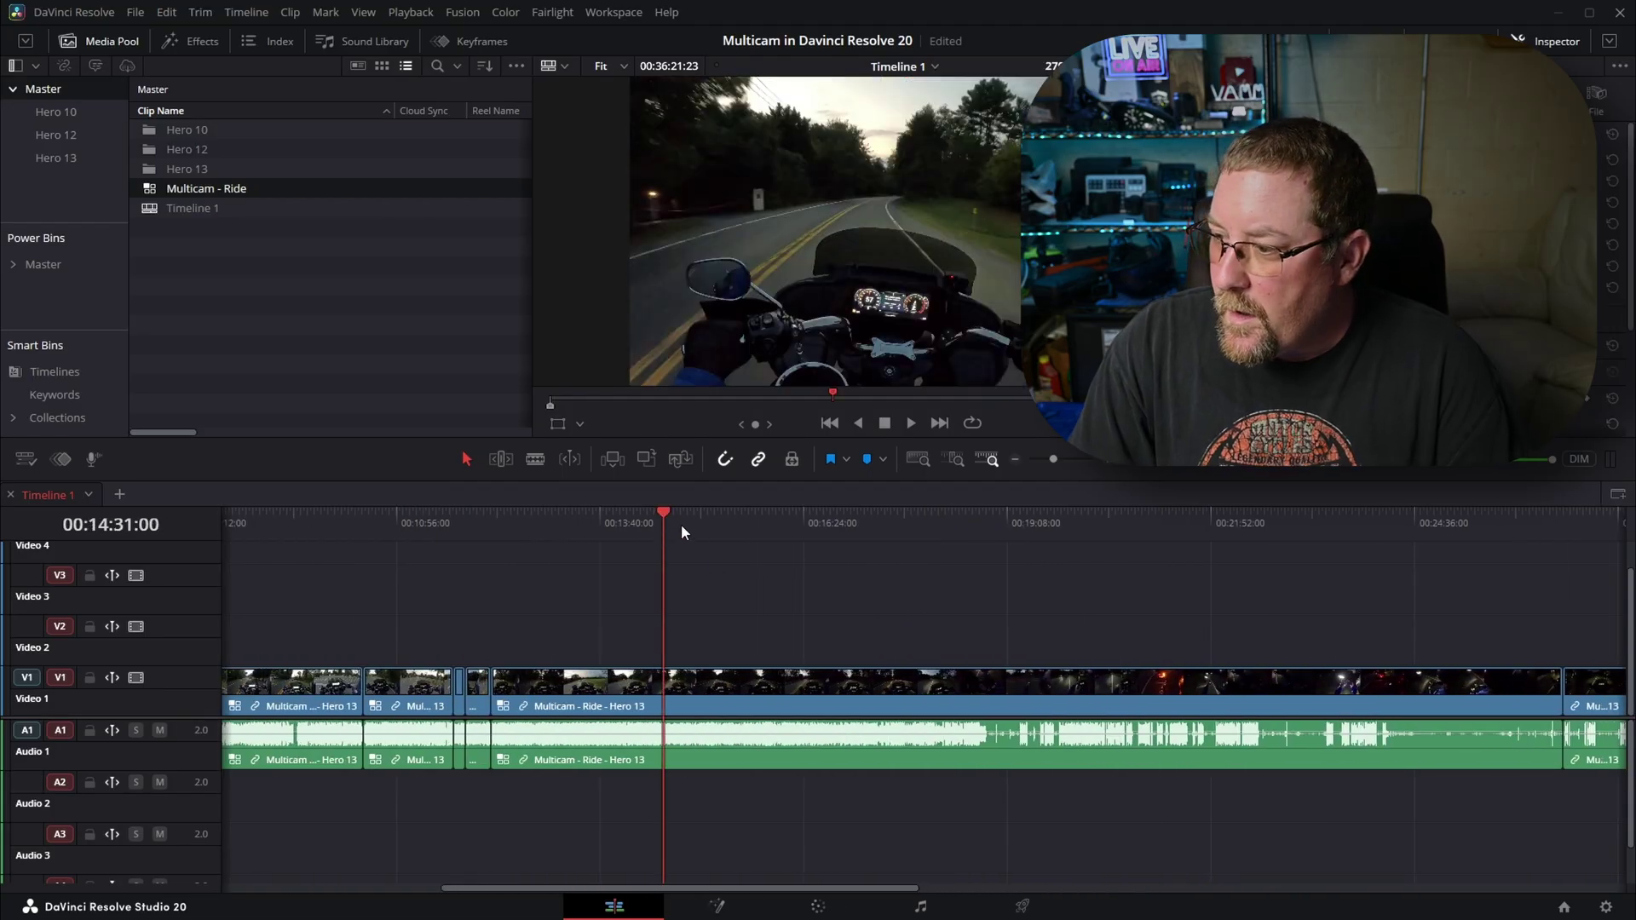
pyautogui.click(714, 697)
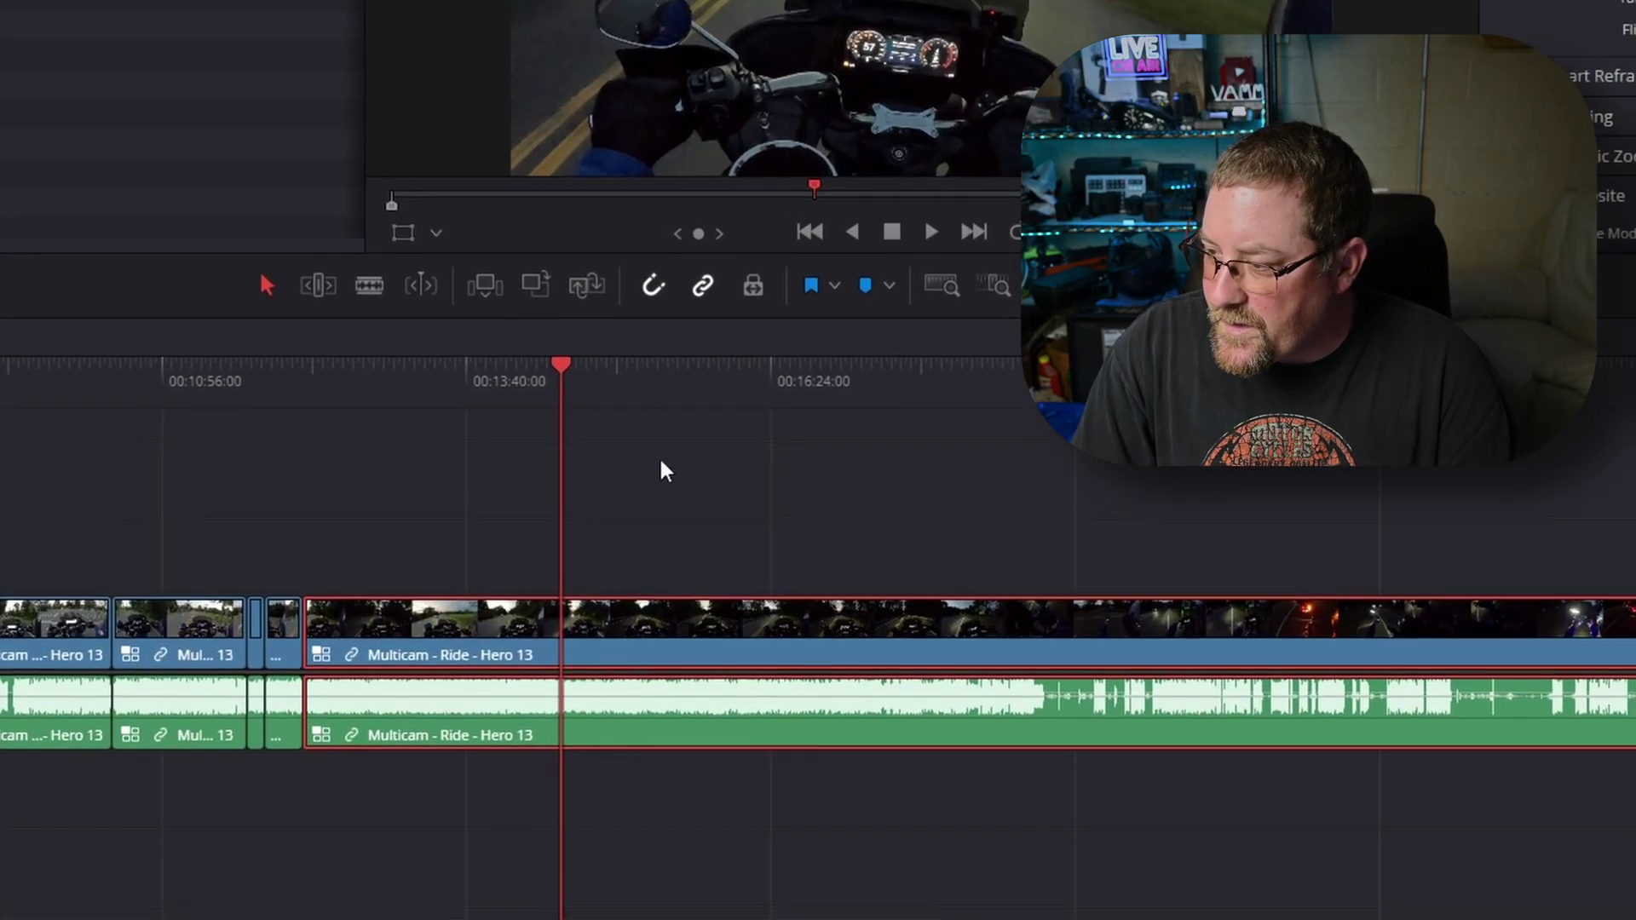
pyautogui.click(640, 512)
pyautogui.click(626, 621)
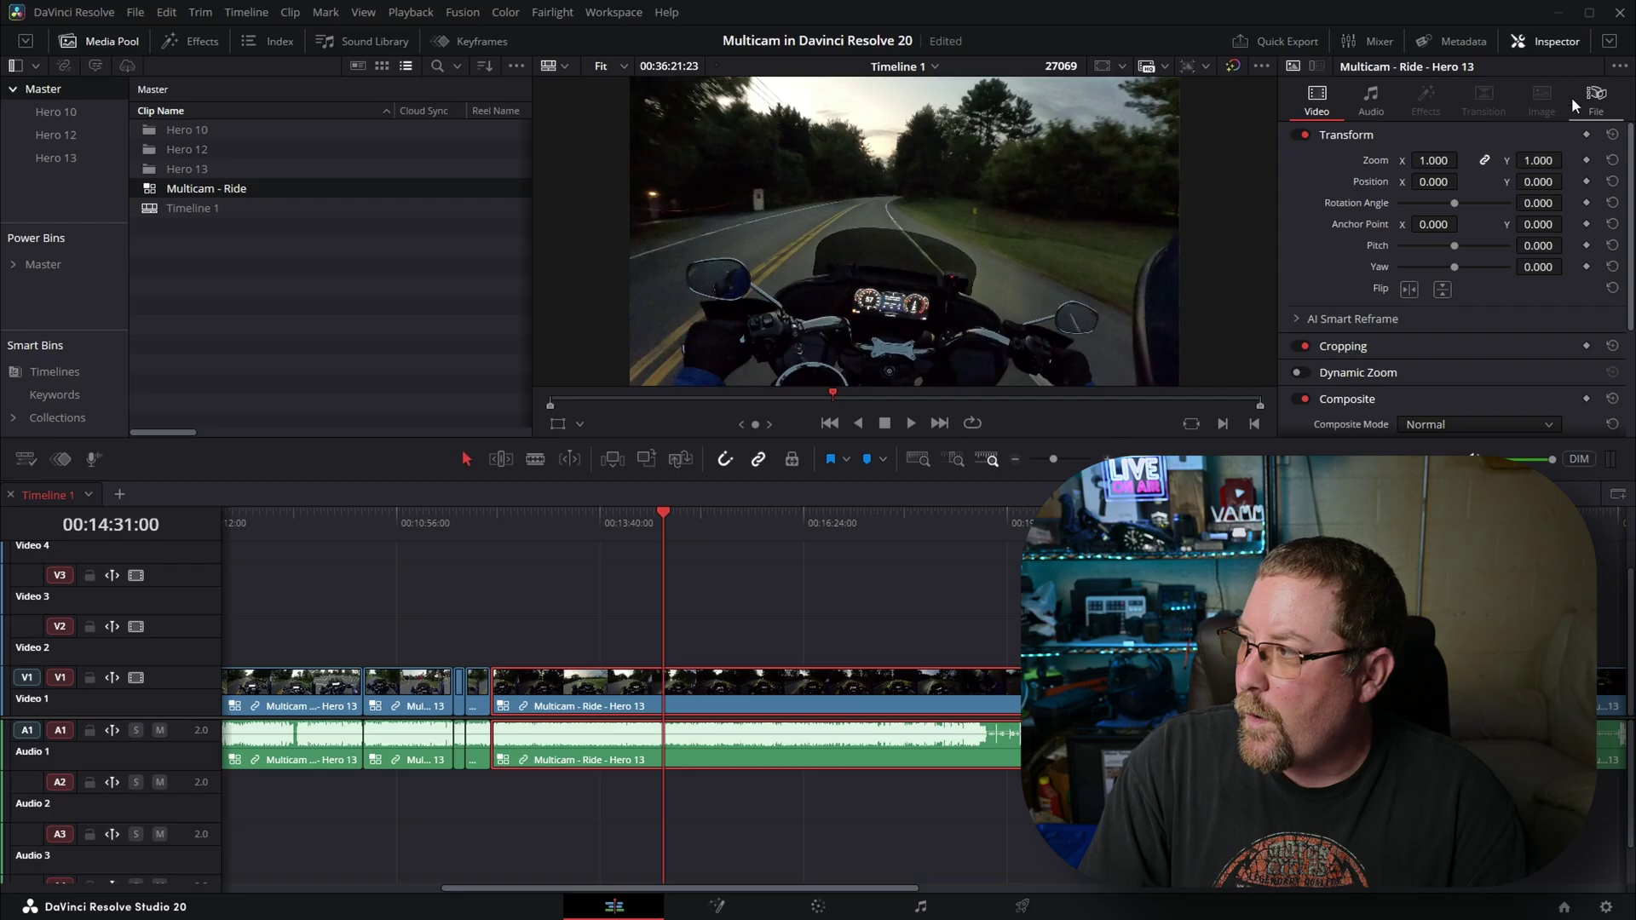
# Hide the Inspector and switch the source viewer to Multicam mode to show all camera angles
pyautogui.click(1544, 42)
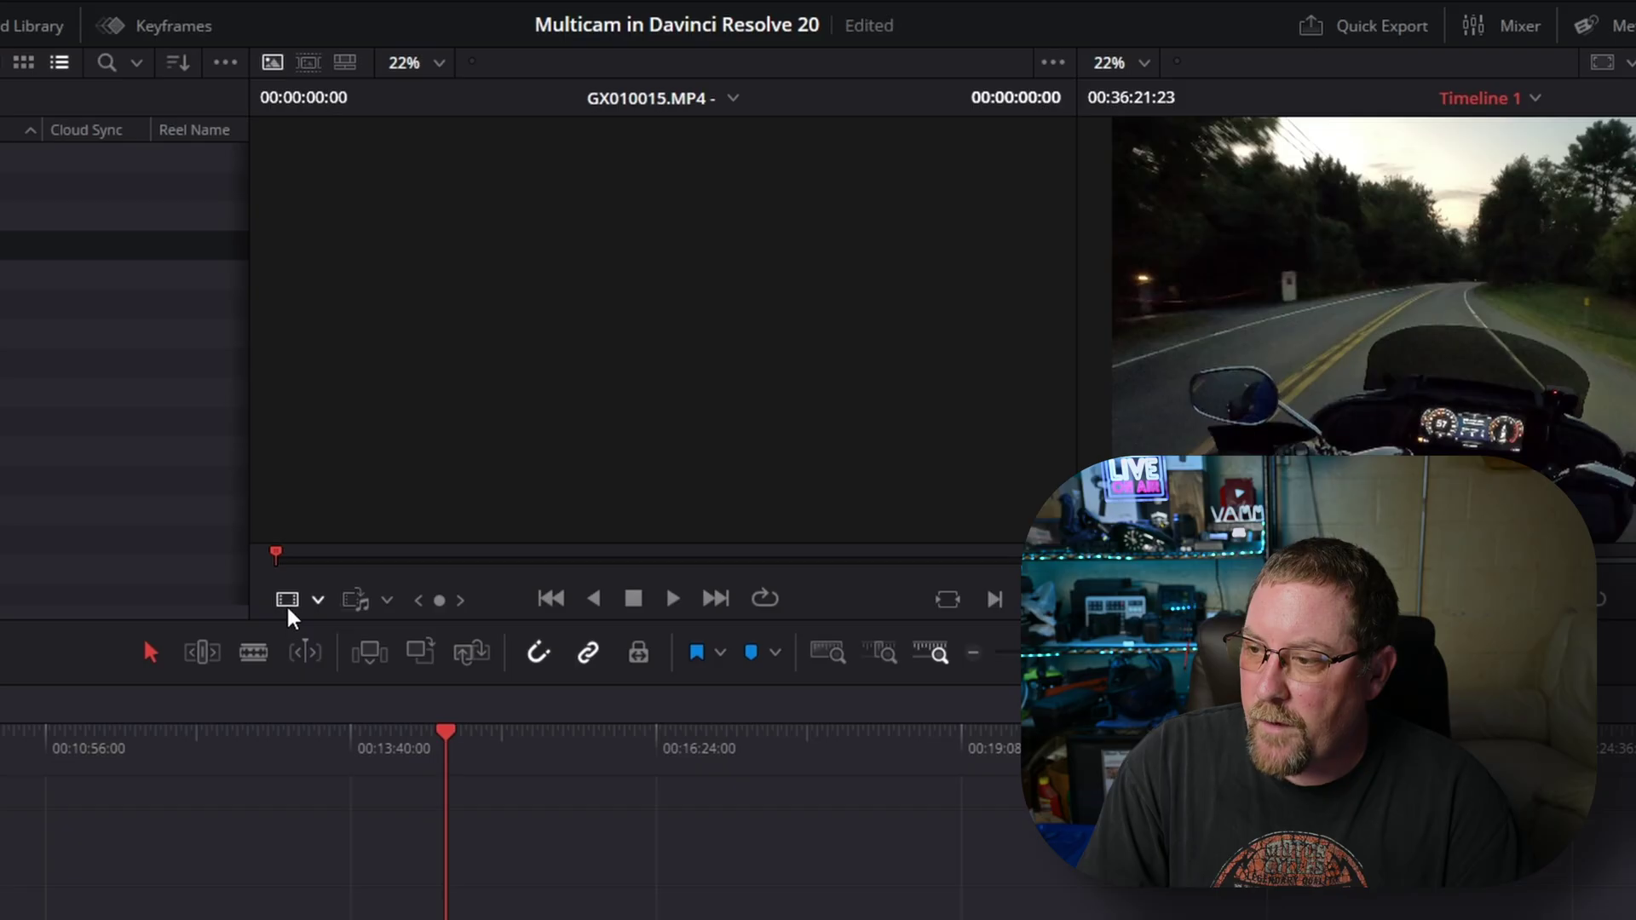
pyautogui.click(316, 600)
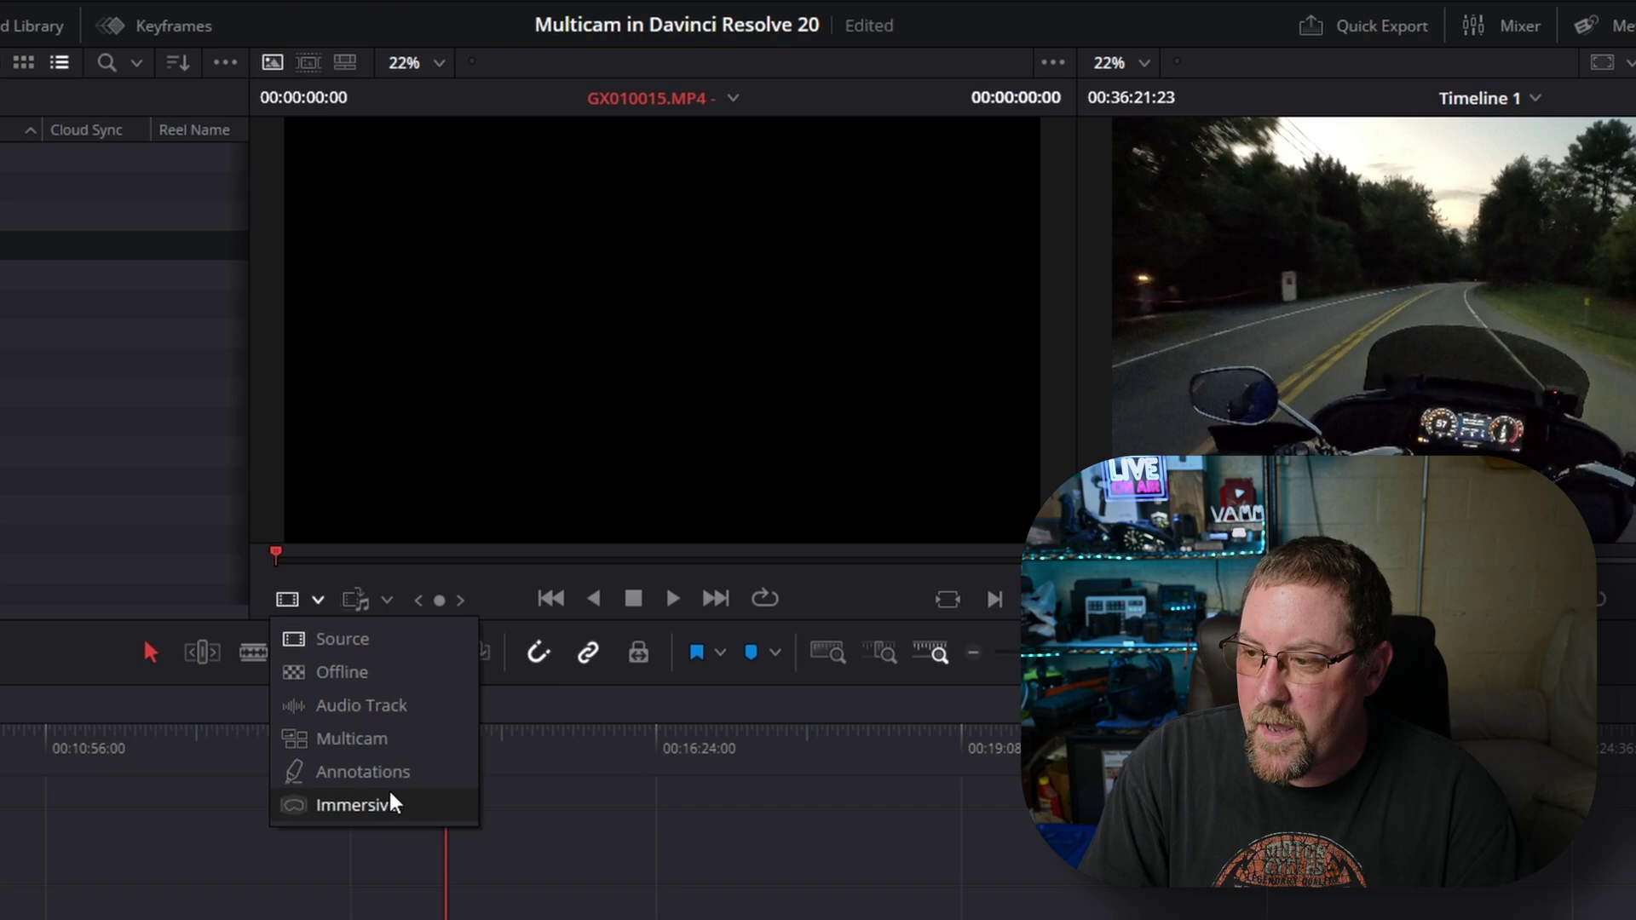
pyautogui.click(383, 740)
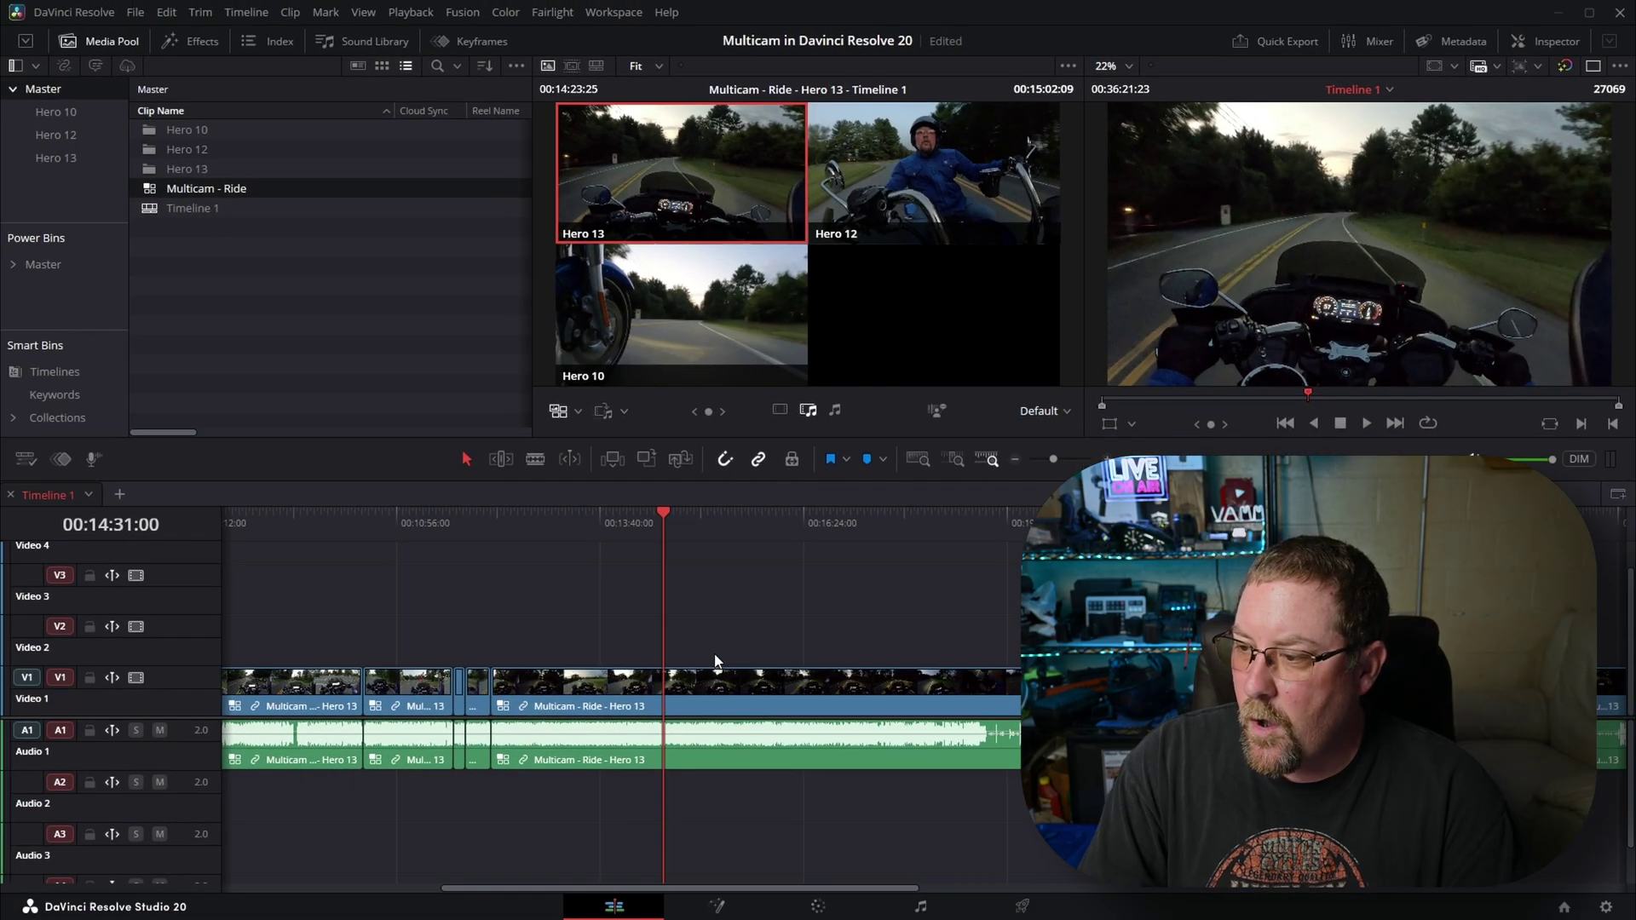
# Try cutting both video and audio to the Hero 12 angle at 00:14:31:00, and undo that cut
pyautogui.scroll(4, 715, 660)
pyautogui.scroll(3, 713, 654)
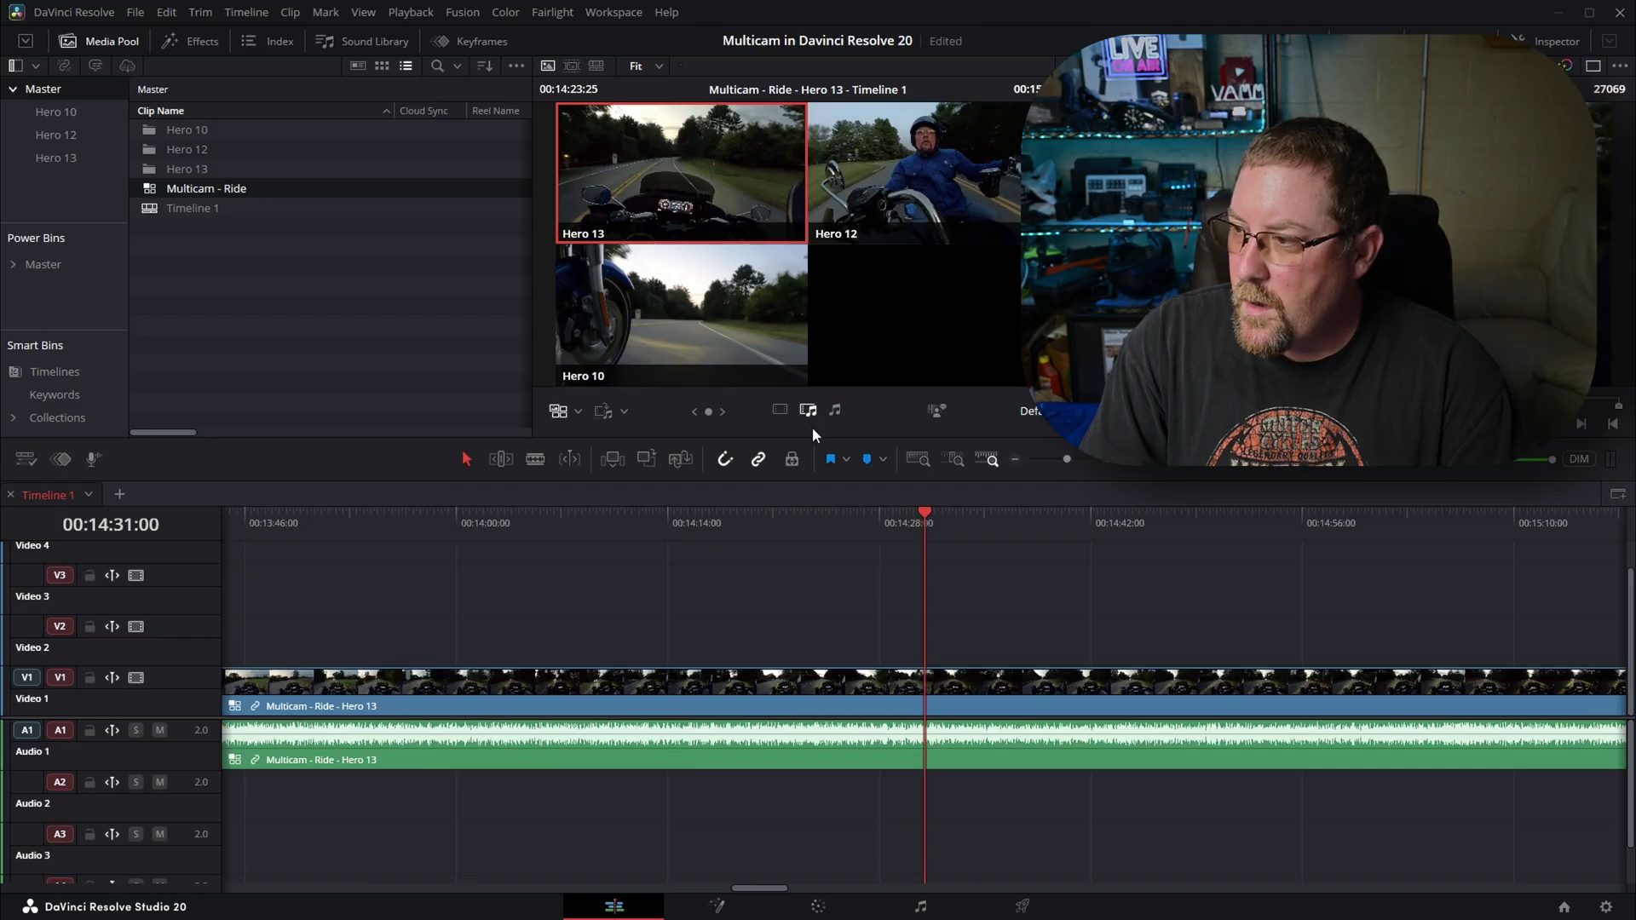
pyautogui.click(869, 163)
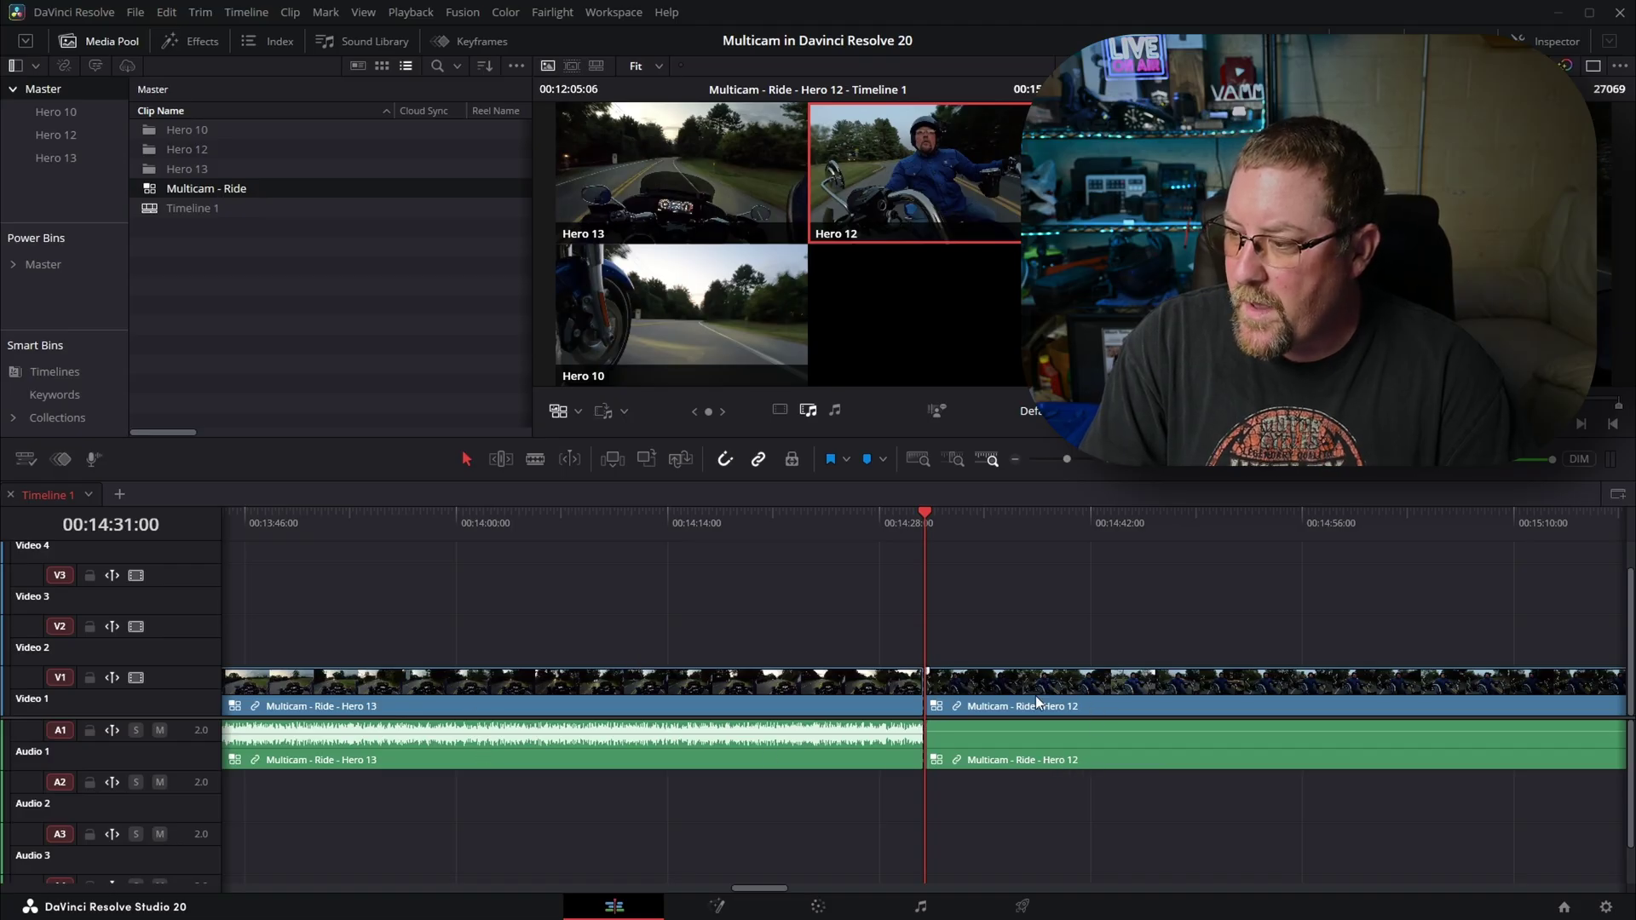
pyautogui.hotkey('ctrl', 'z')
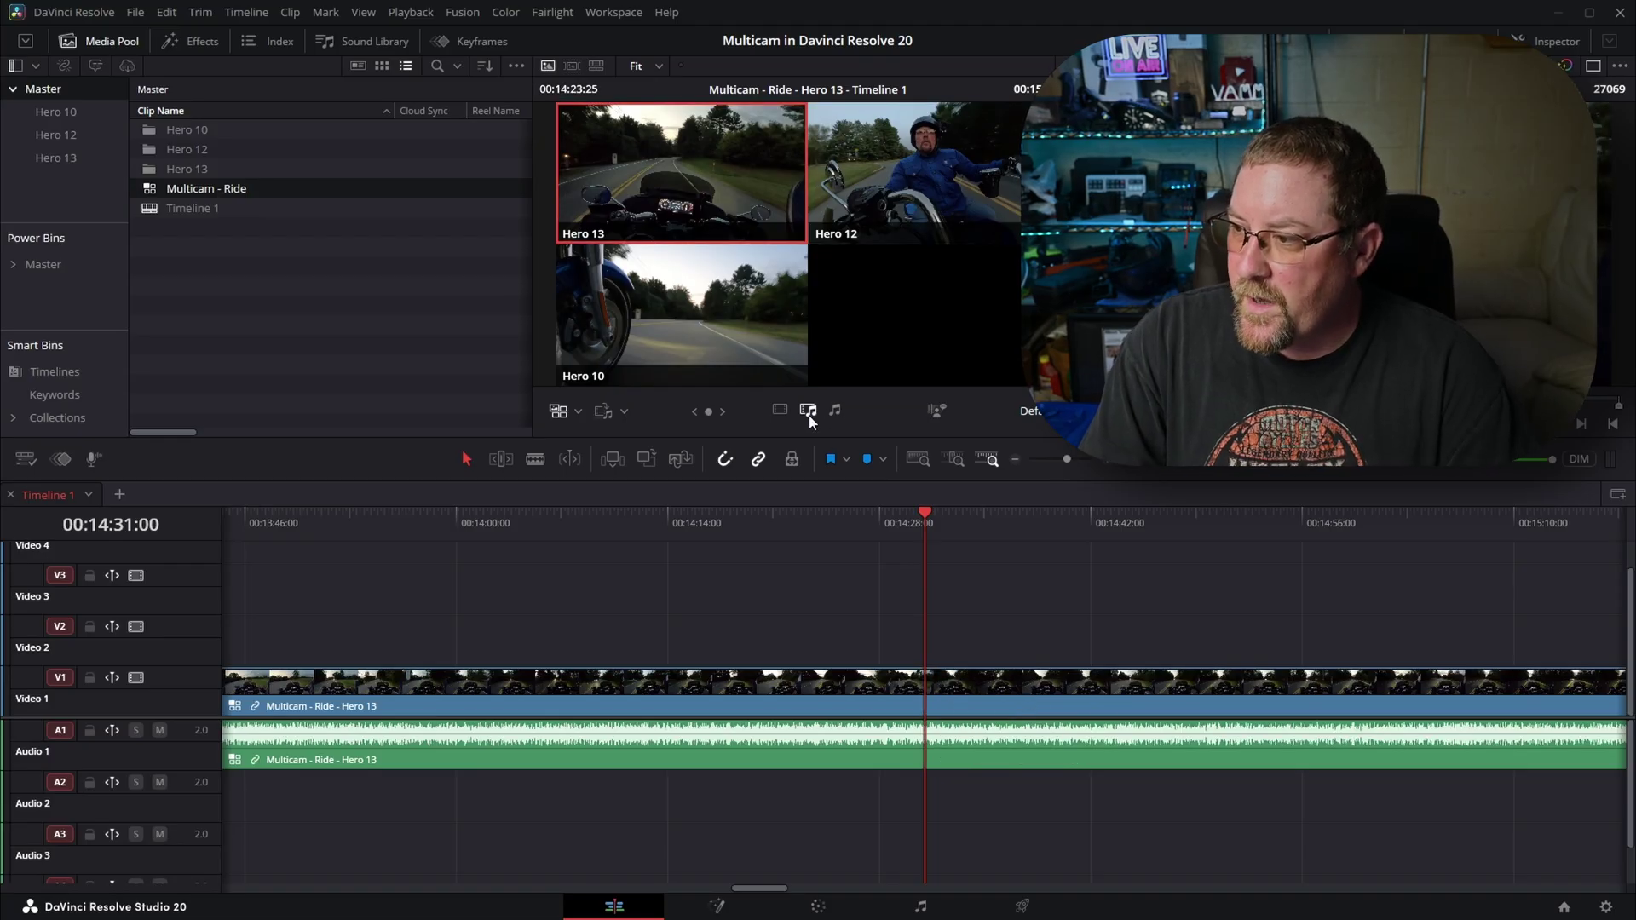
# Try cutting only the audio to the Hero 12 angle at 00:14:31:00, and undo that cut
pyautogui.click(836, 409)
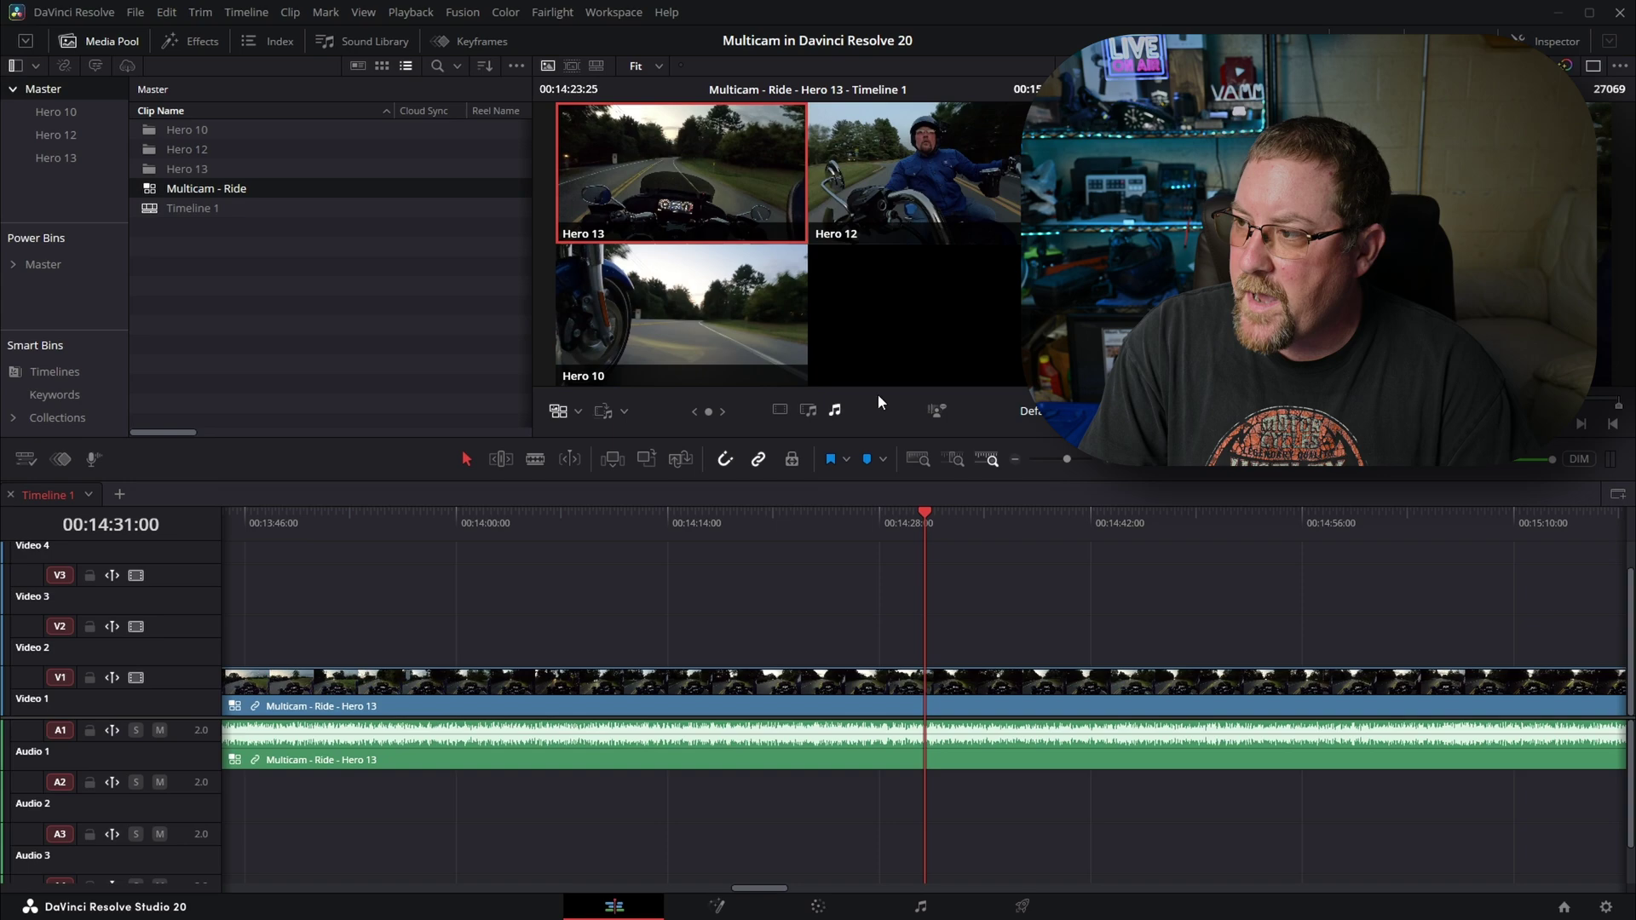
pyautogui.click(916, 170)
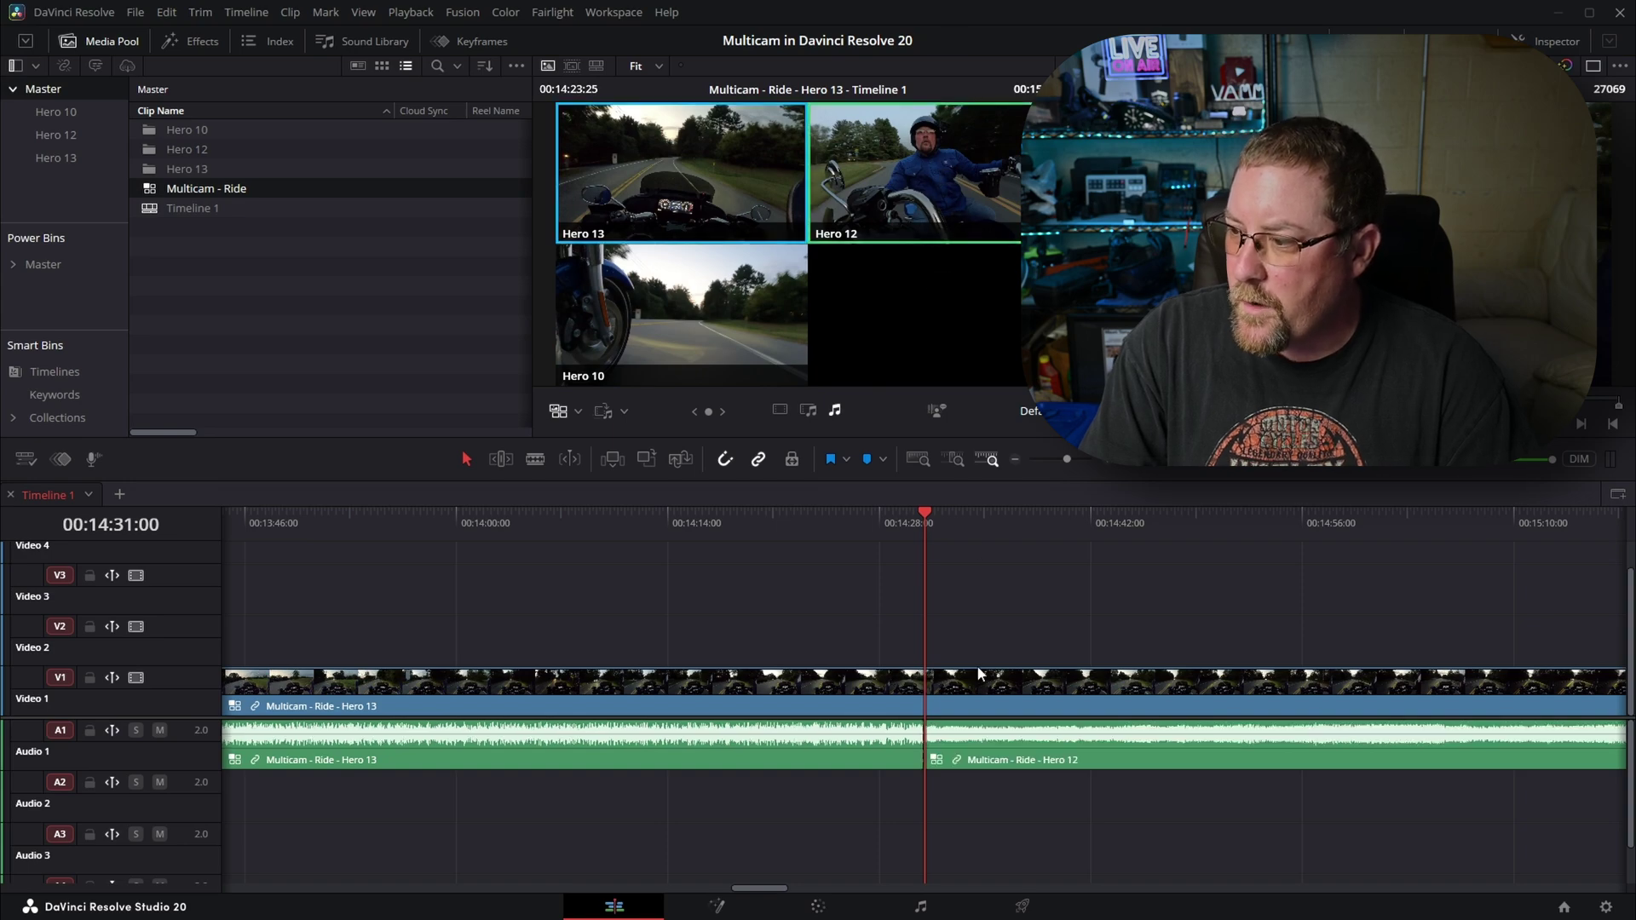
pyautogui.moveTo(985, 525); pyautogui.dragTo(868, 516)
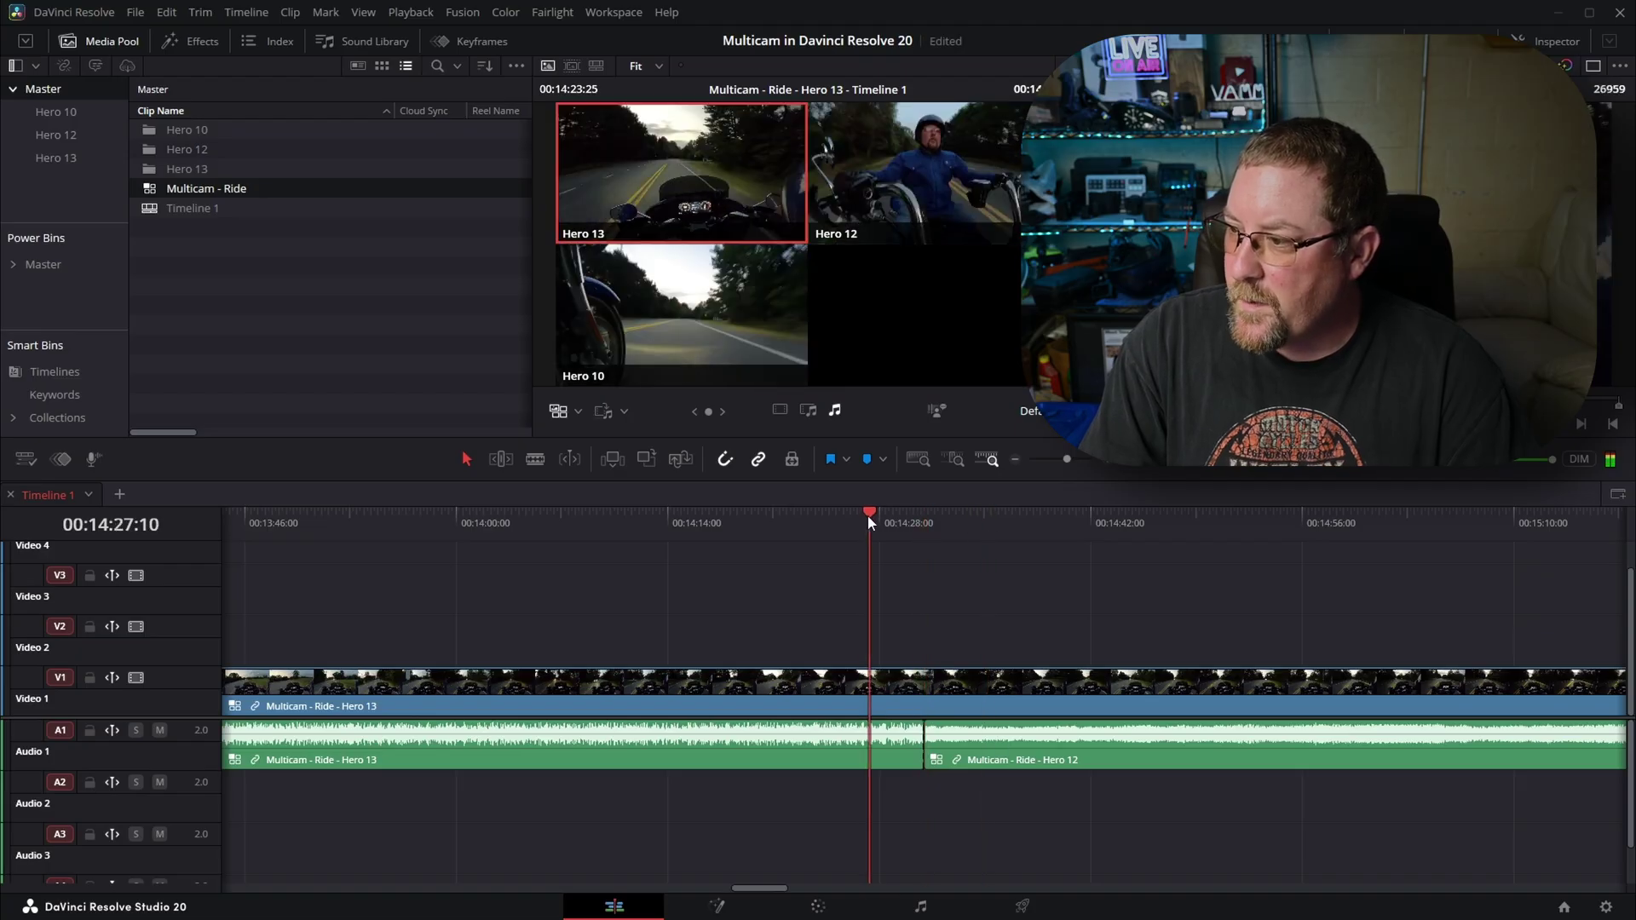
pyautogui.click(927, 519)
pyautogui.hotkey('ctrl', 'z')
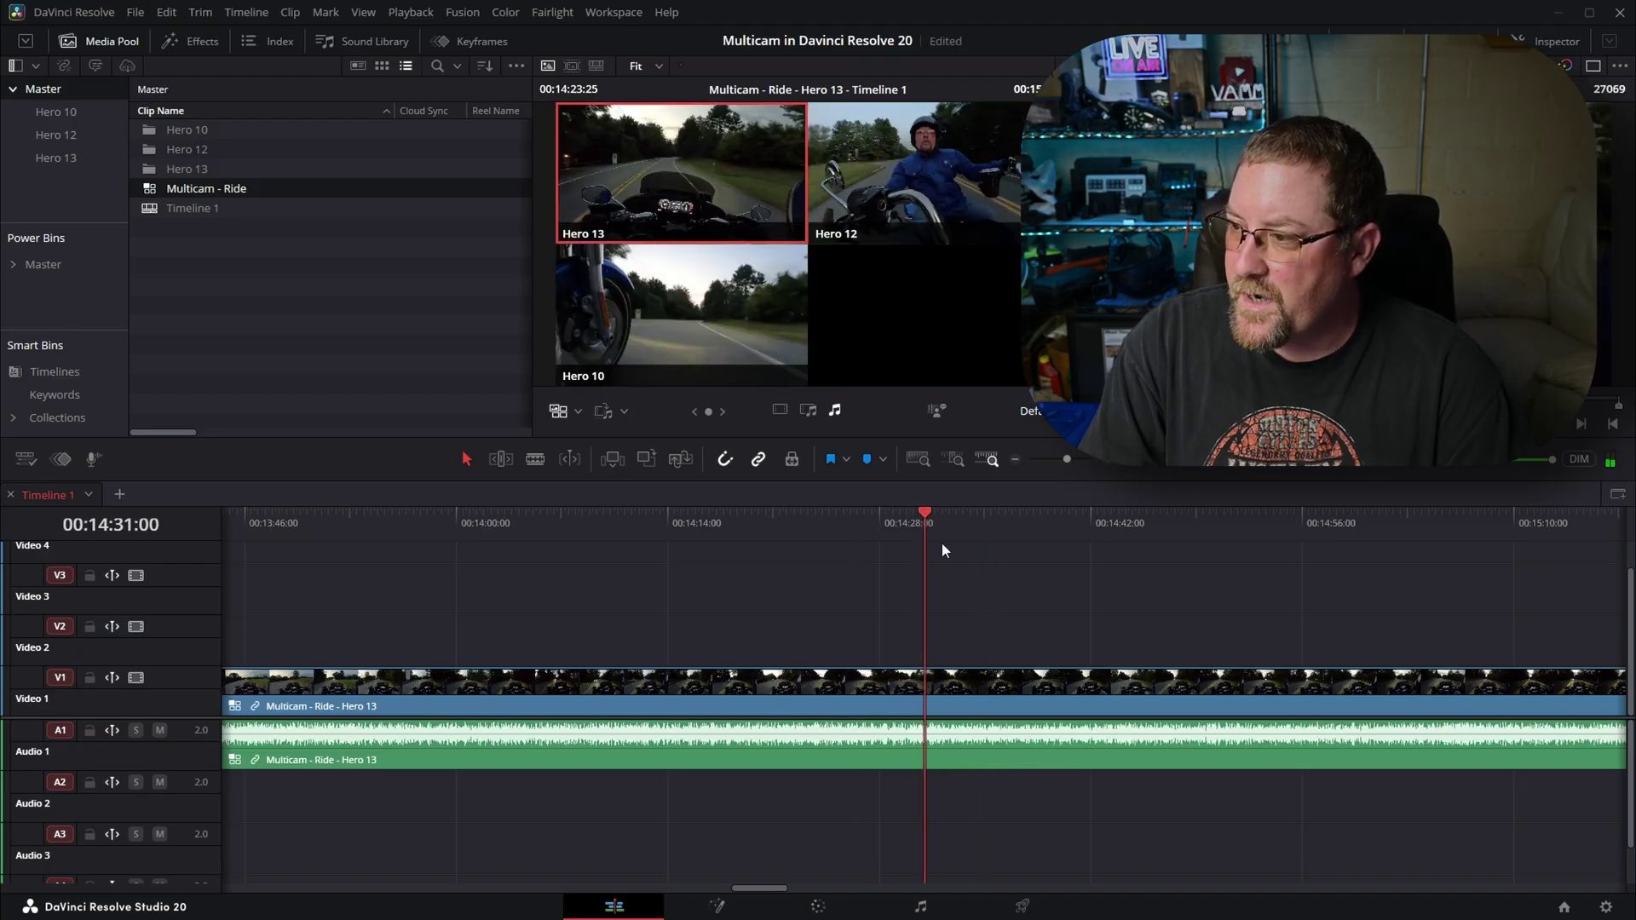
# Restrict angle switching to video only and cut the picture to the Hero 12 angle at 00:14:31:00
pyautogui.click(778, 409)
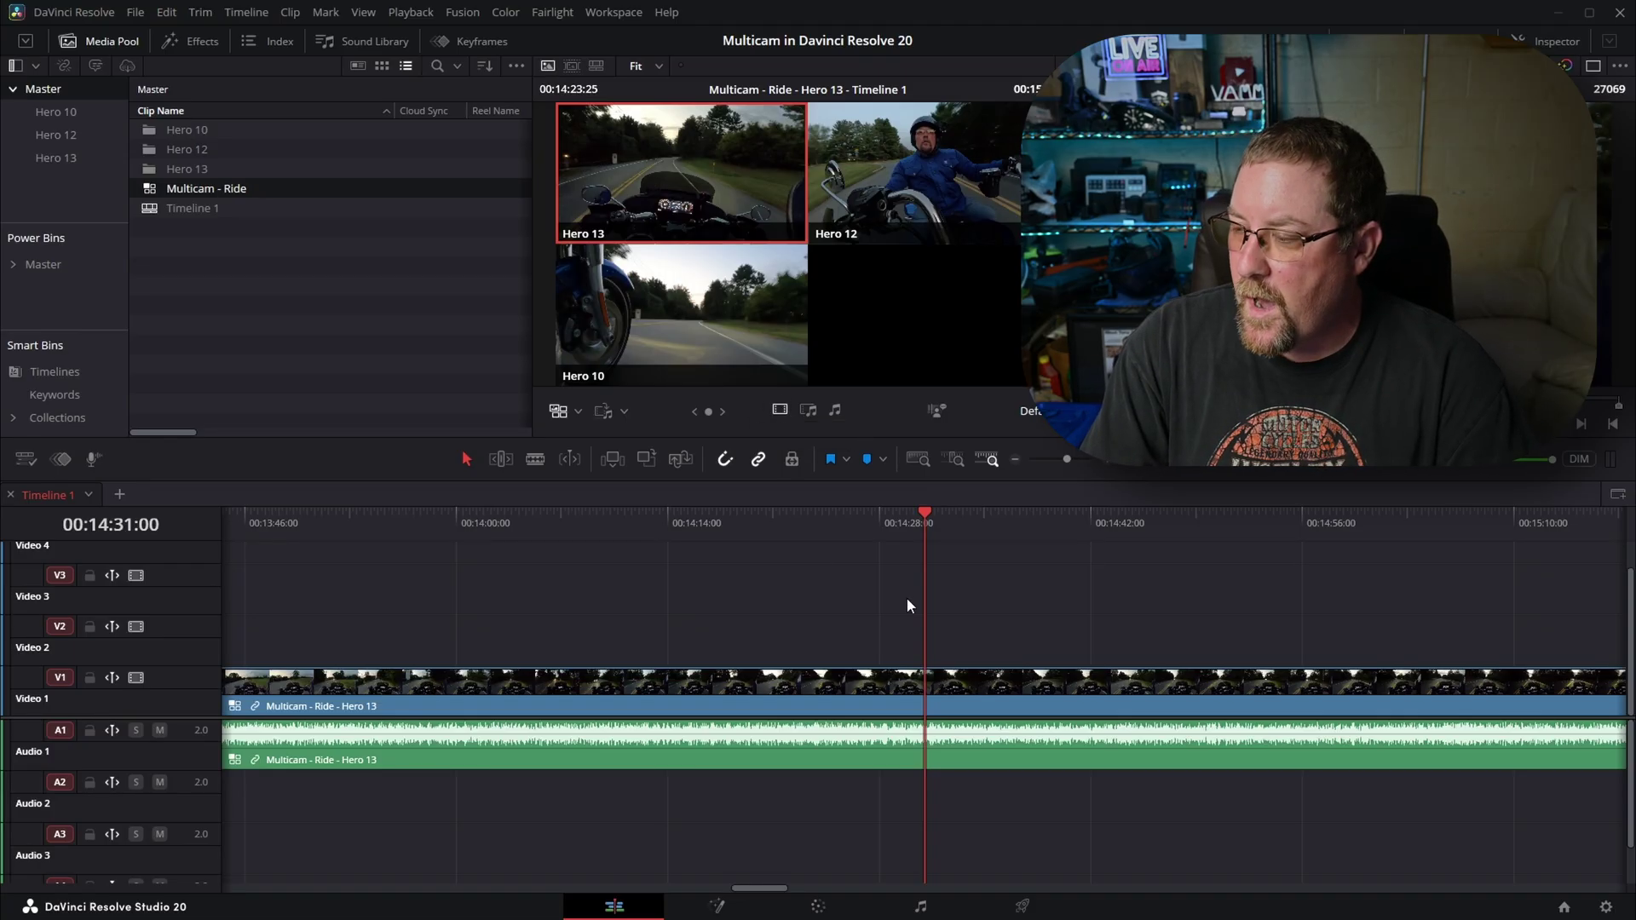
pyautogui.click(933, 191)
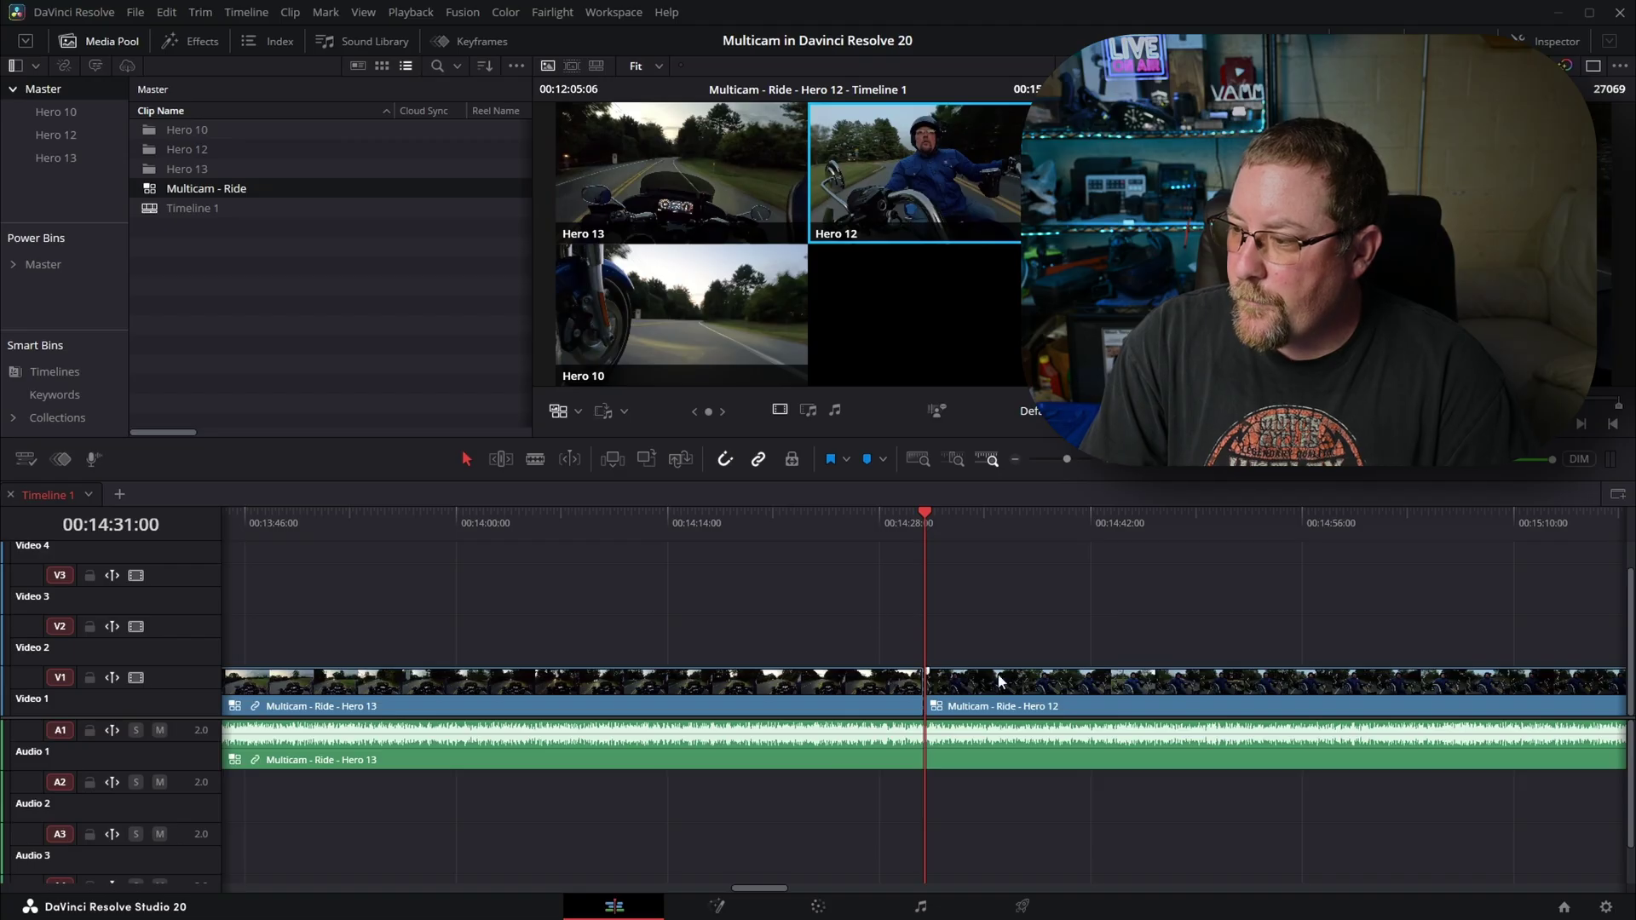
# Split the multicam video and audio inside the Hero 12 segment at about 00:14:53
pyautogui.click(993, 522)
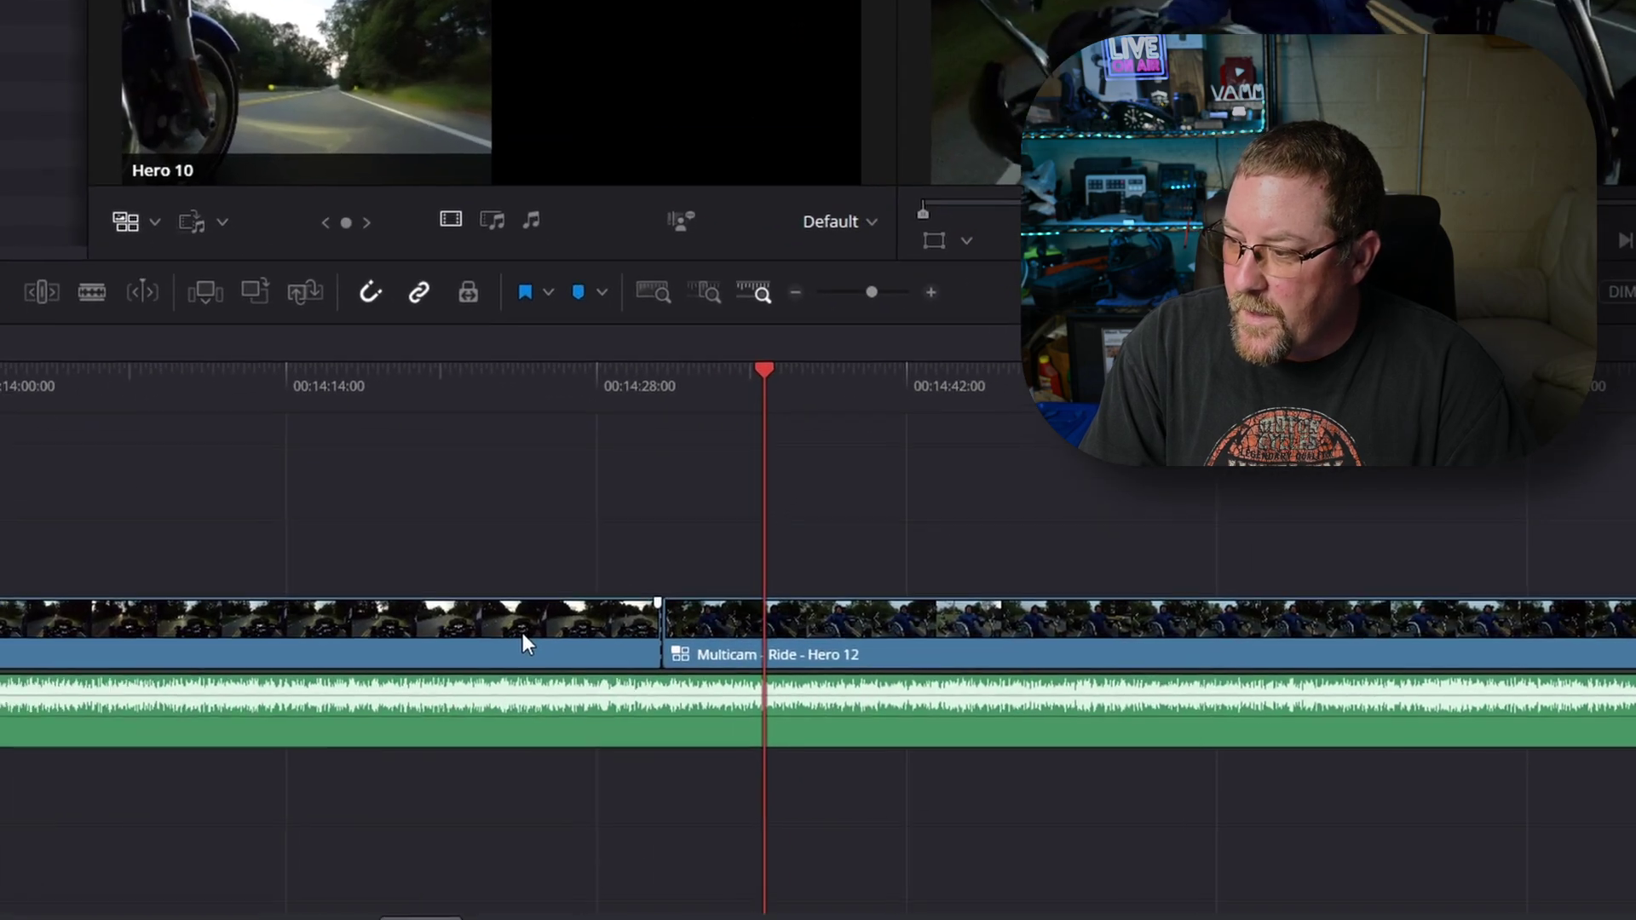
pyautogui.click(825, 688)
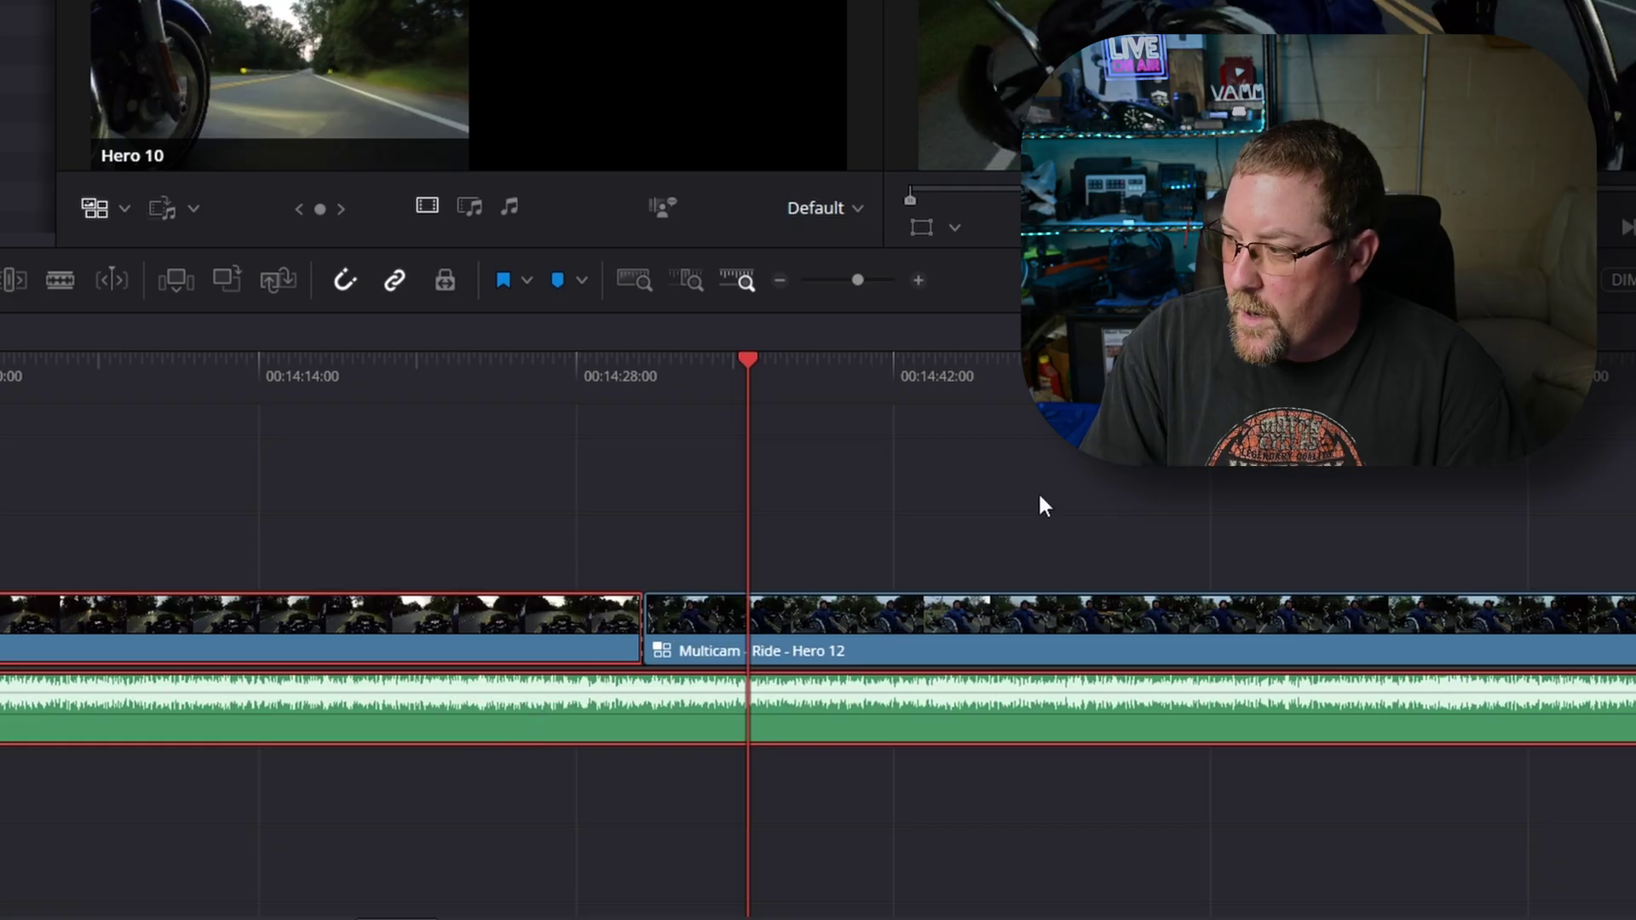
pyautogui.click(1149, 375)
pyautogui.click(1074, 524)
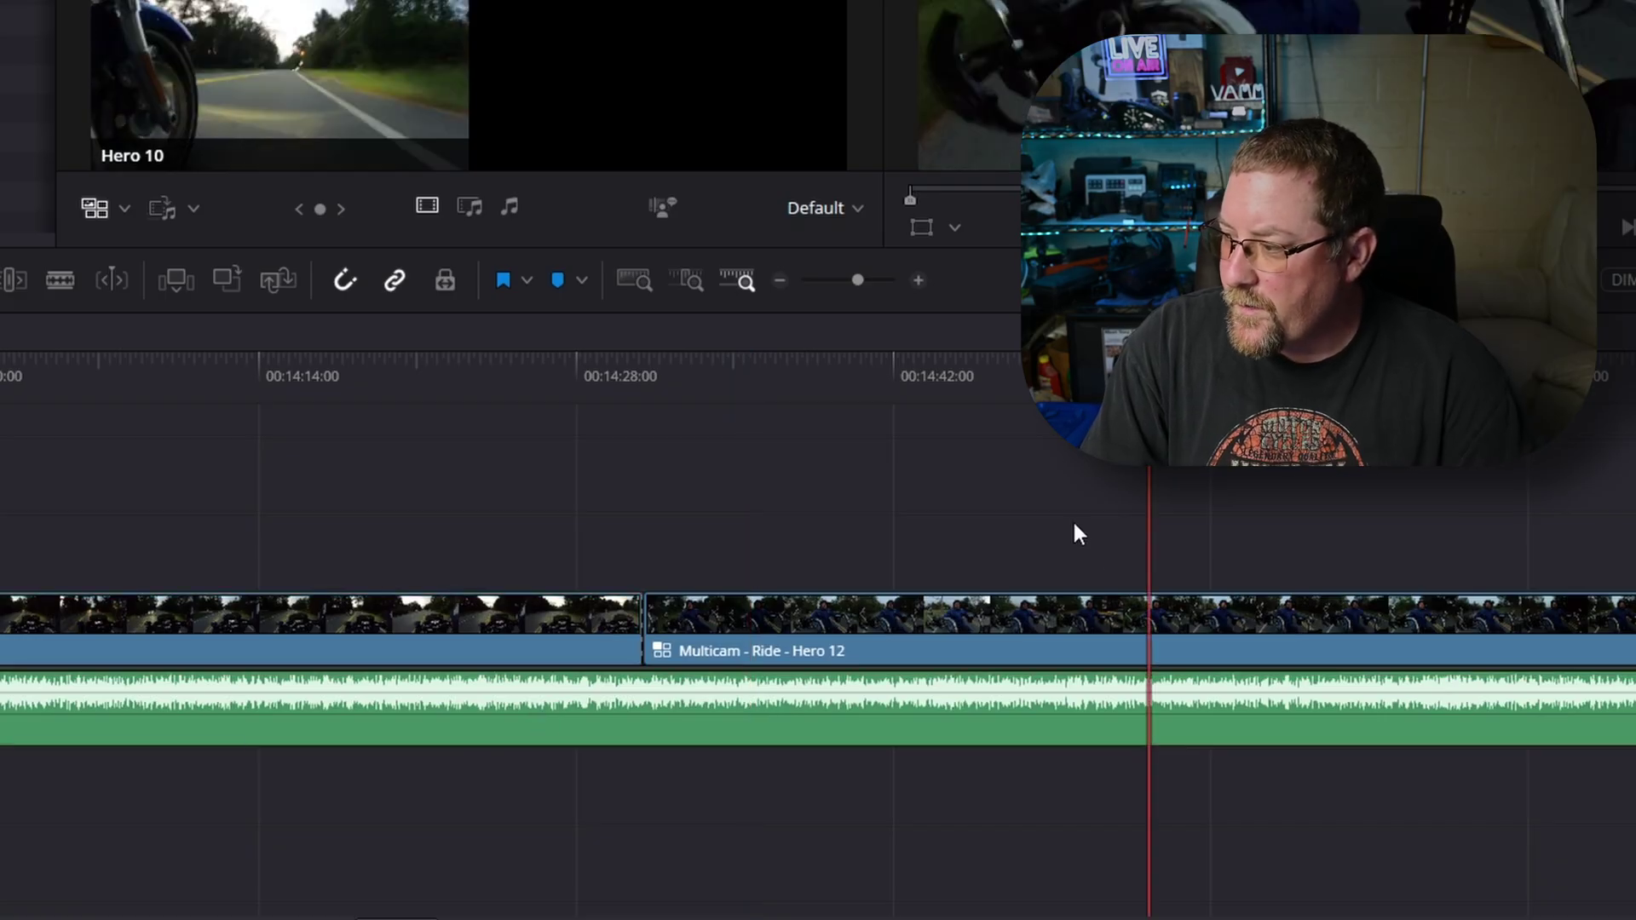
pyautogui.hotkey('ctrl', 'b')
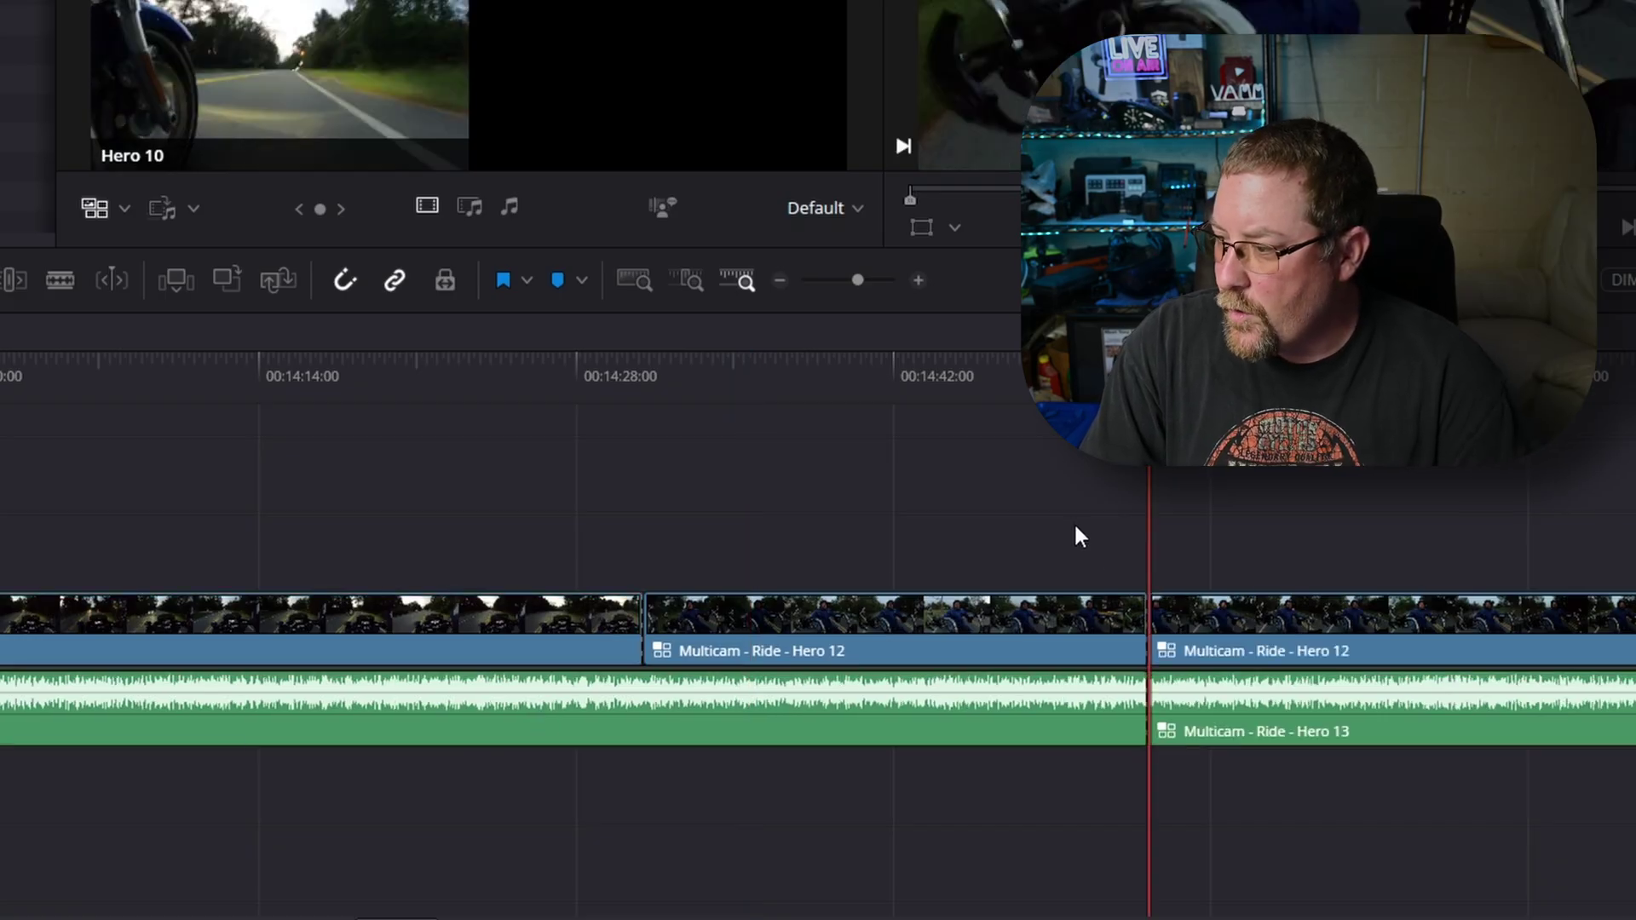
# Try selecting the Hero 13 segment and its end edge with and without the linked audio, and undo the split and angle cut
pyautogui.click(551, 624)
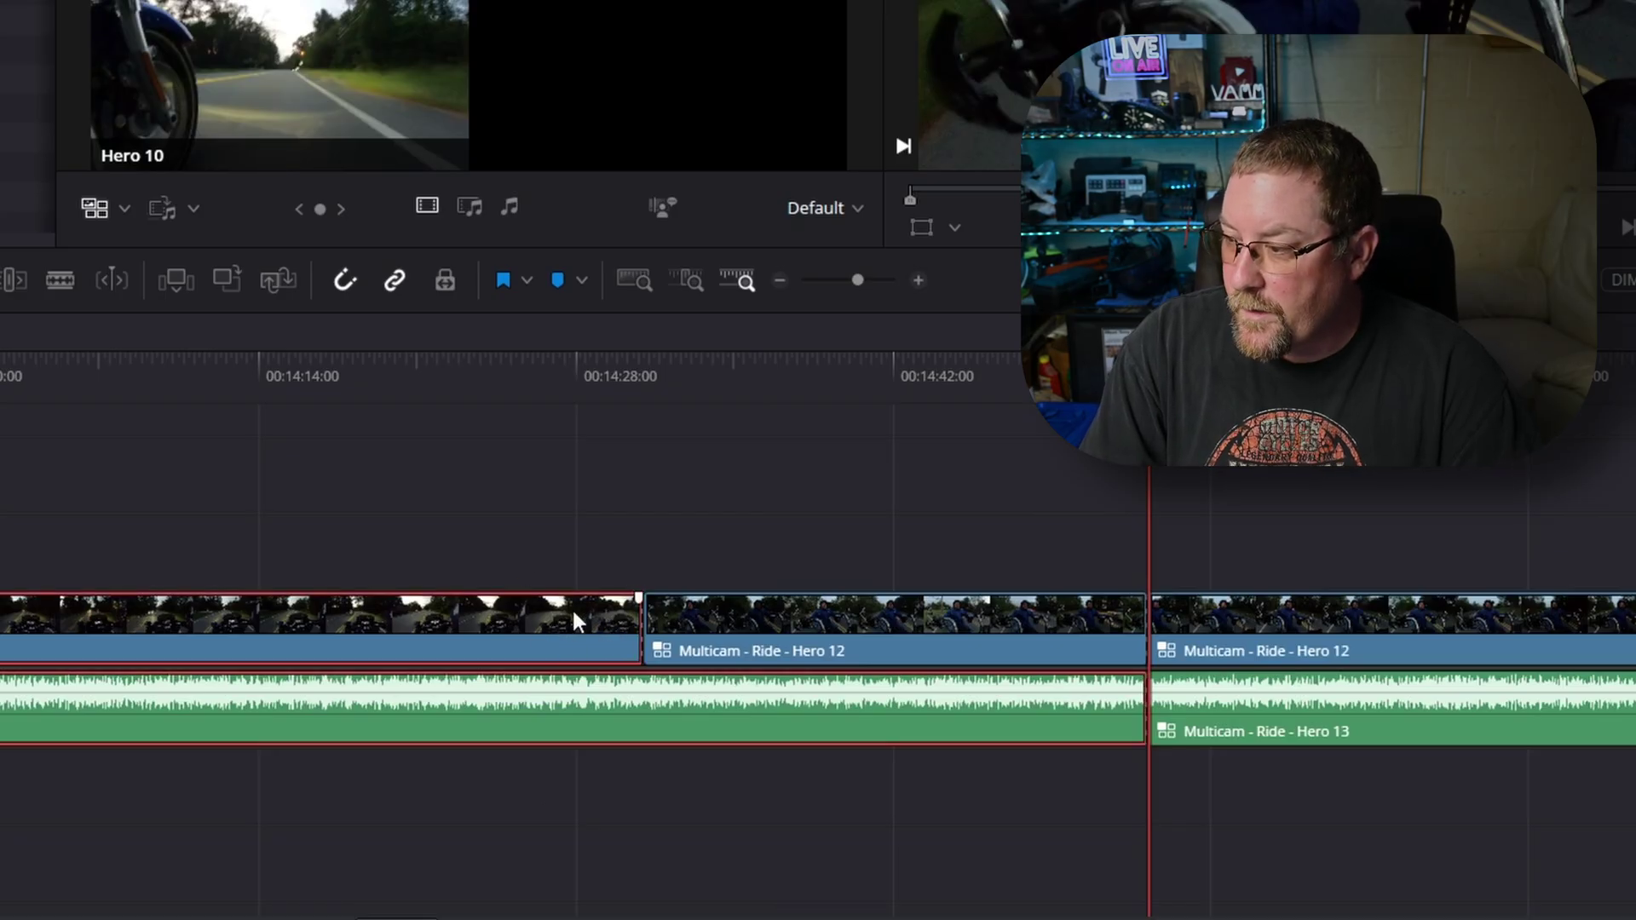
pyautogui.moveTo(628, 626)
pyautogui.mouseDown()
pyautogui.moveTo(426, 627)
pyautogui.moveTo(631, 627)
pyautogui.mouseUp()
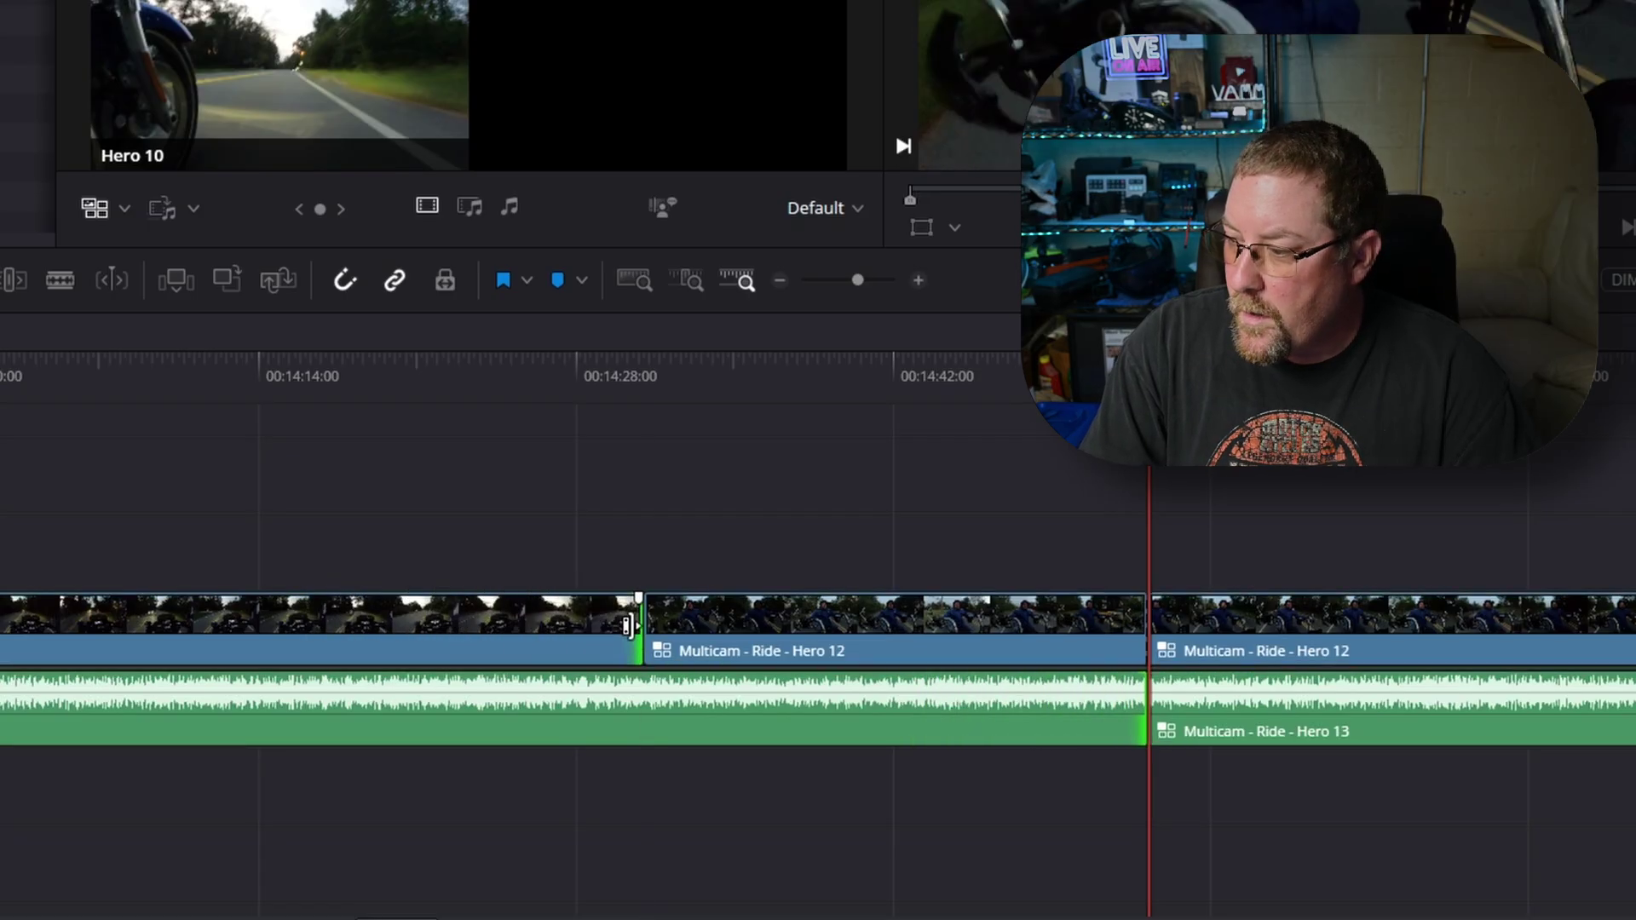
pyautogui.click(581, 637)
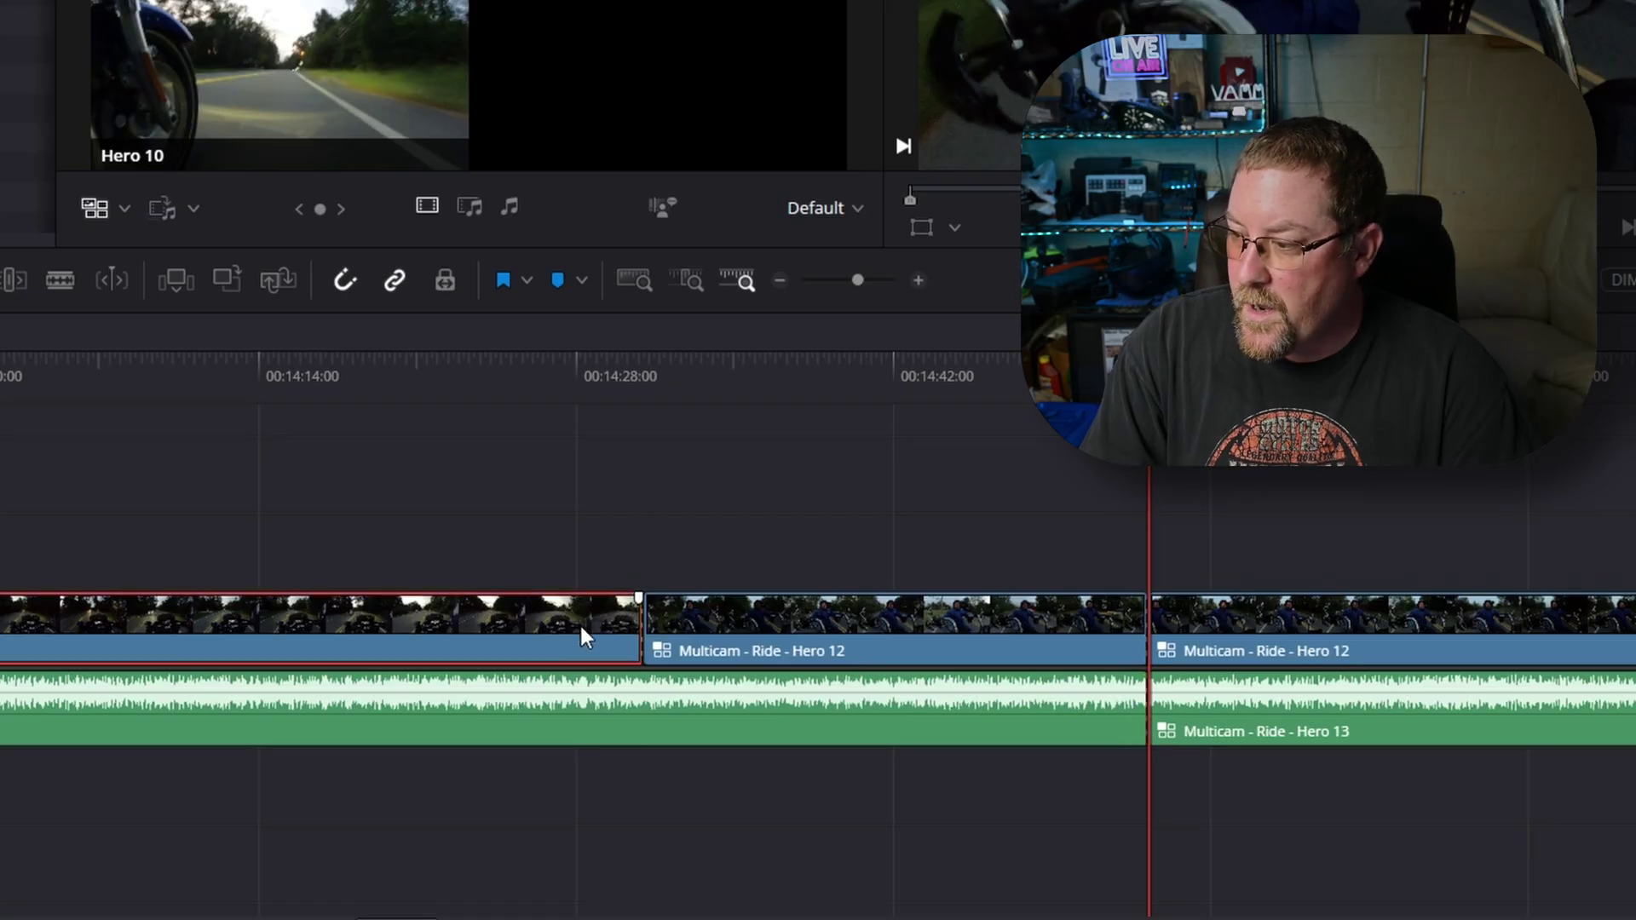
pyautogui.moveTo(625, 631)
pyautogui.mouseDown()
pyautogui.moveTo(520, 628)
pyautogui.moveTo(645, 627)
pyautogui.moveTo(499, 627)
pyautogui.moveTo(628, 609)
pyautogui.mouseUp()
pyautogui.hotkey('ctrl', 'z')
pyautogui.hotkey('ctrl', 'z')
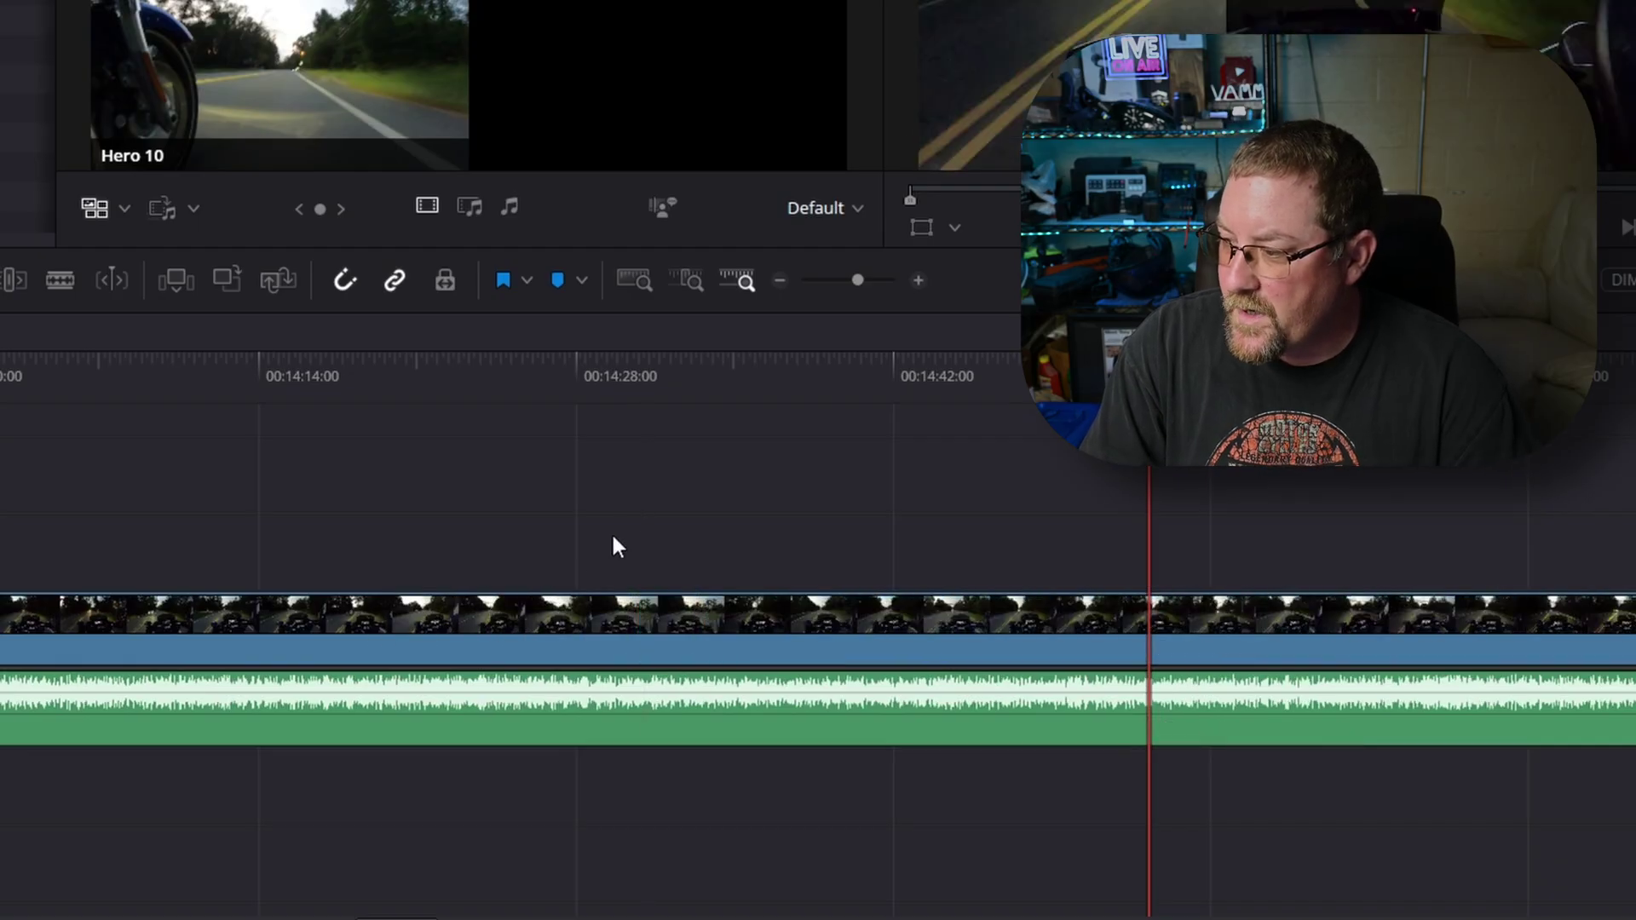
# Scrub back and forth through the uncut Hero 13 segment to review the camera angles around 00:14:00 to 00:14:45
pyautogui.click(650, 393)
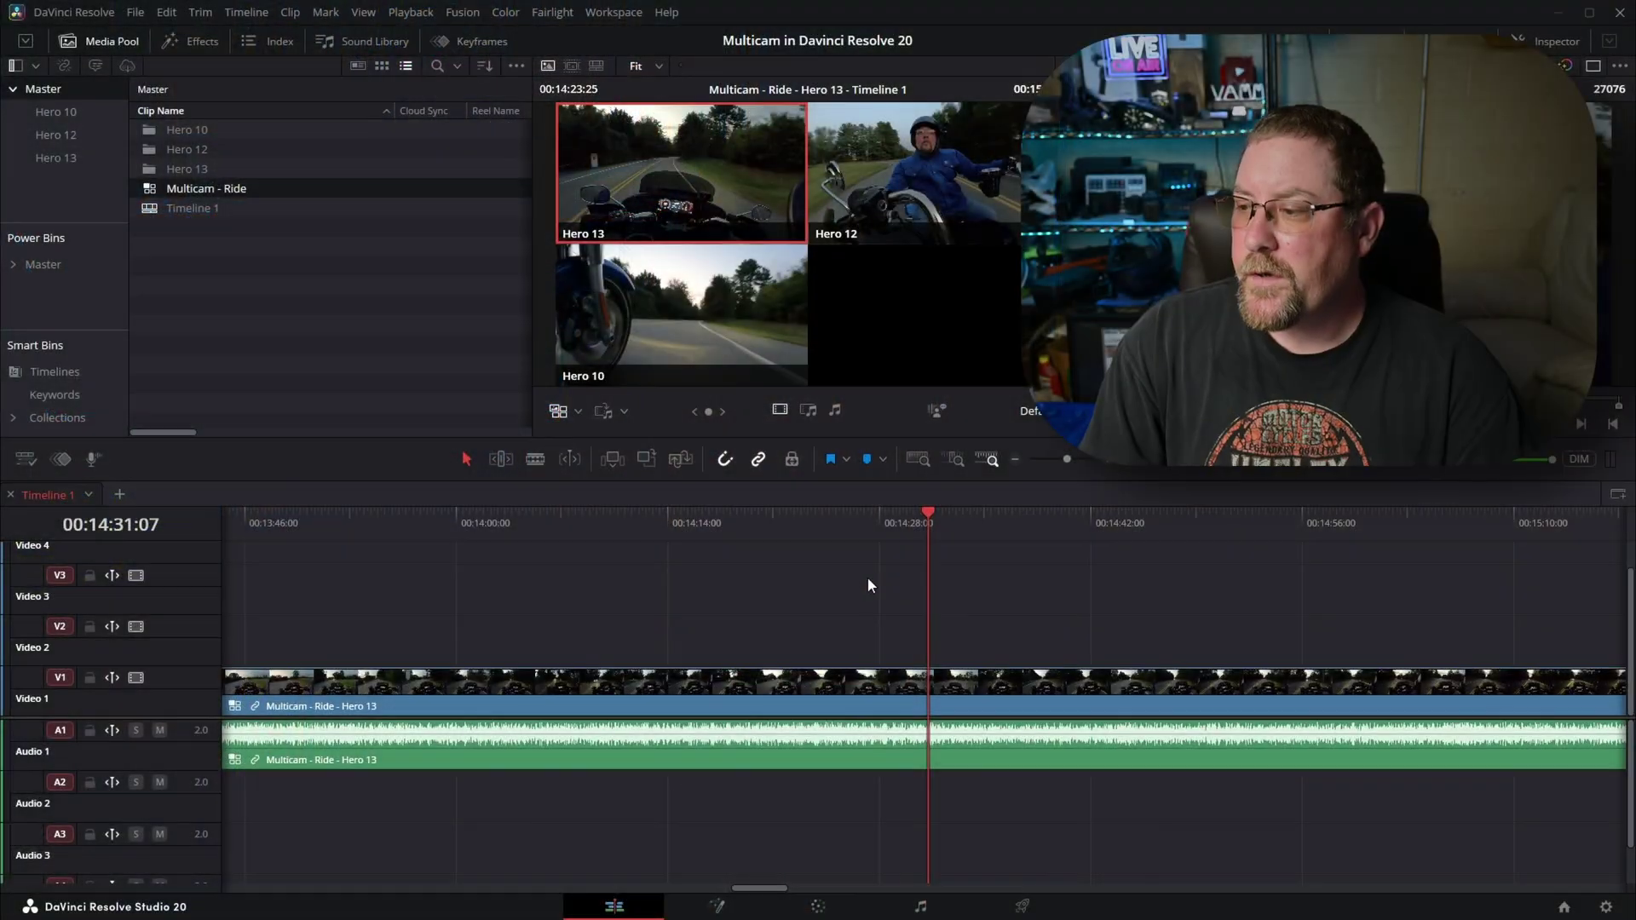
pyautogui.click(654, 523)
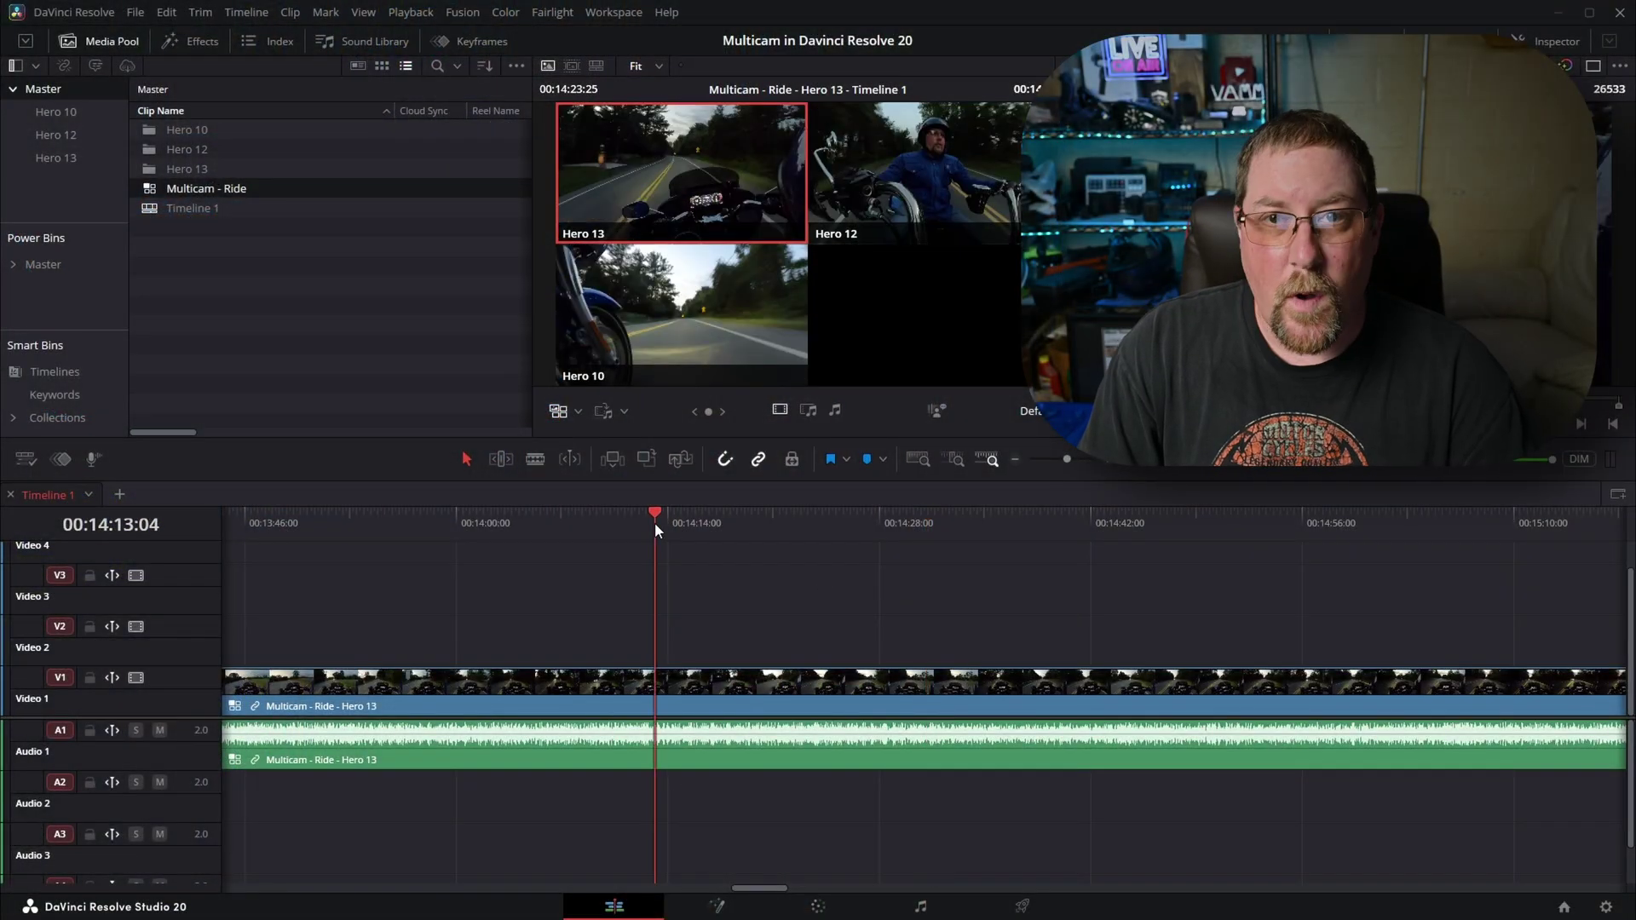
pyautogui.click(968, 523)
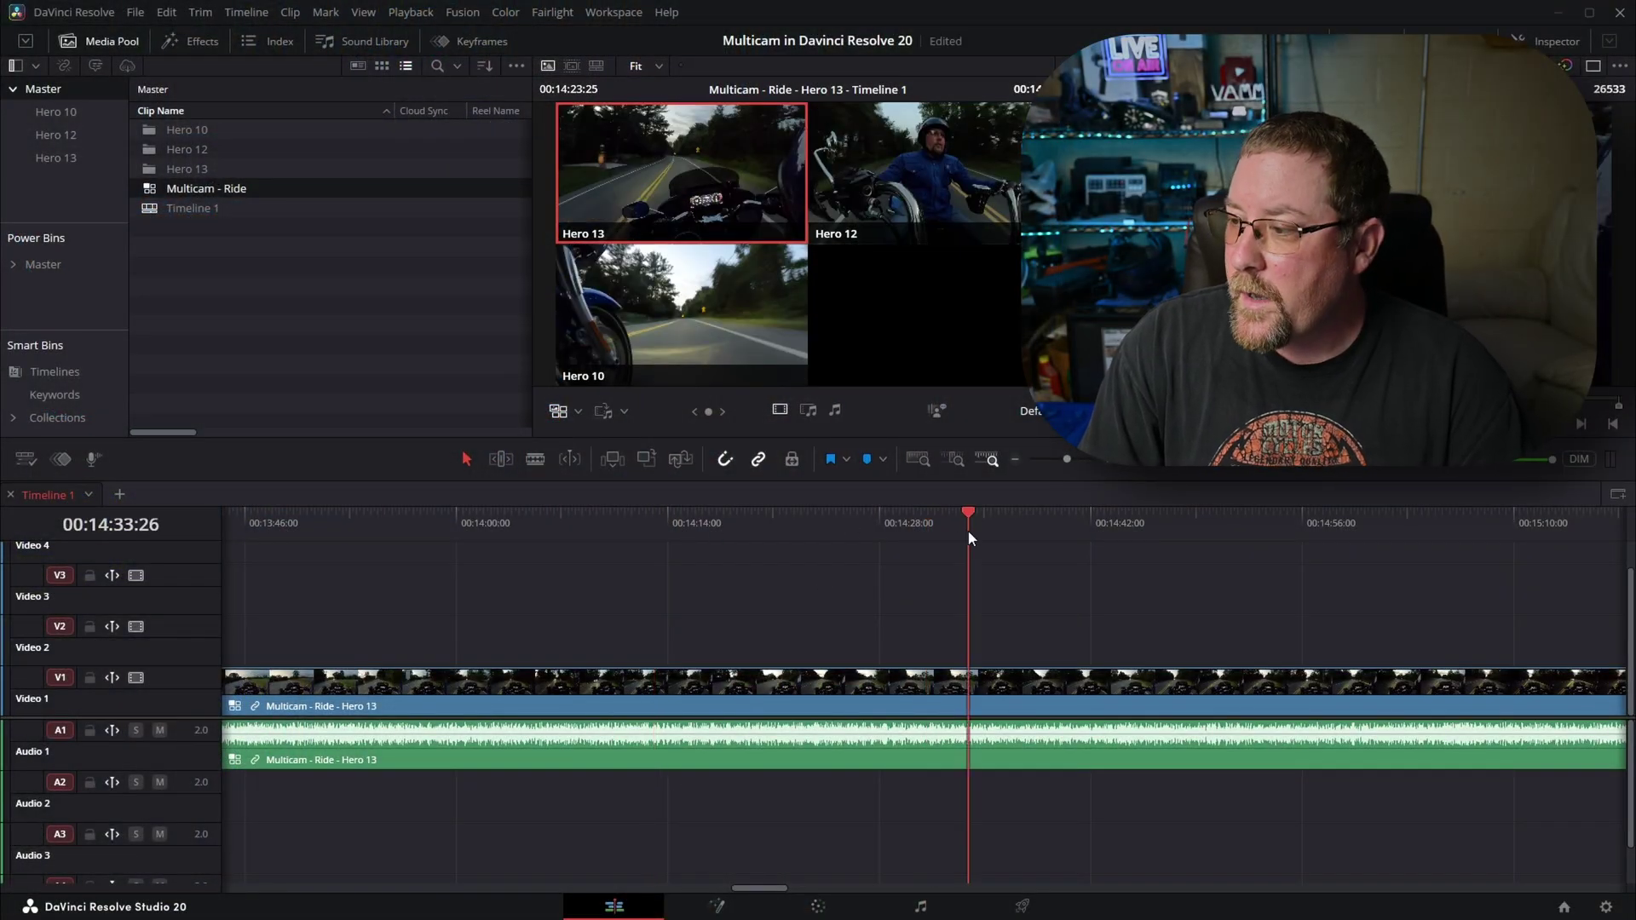
pyautogui.click(1144, 523)
pyautogui.click(828, 522)
pyautogui.click(682, 520)
pyautogui.click(541, 518)
pyautogui.click(794, 528)
pyautogui.click(1045, 537)
# Play from 00:14:08:17 and switch the video live to Hero 12, Hero 10 and Hero 13, repeating that angle sequence twice
pyautogui.click(585, 525)
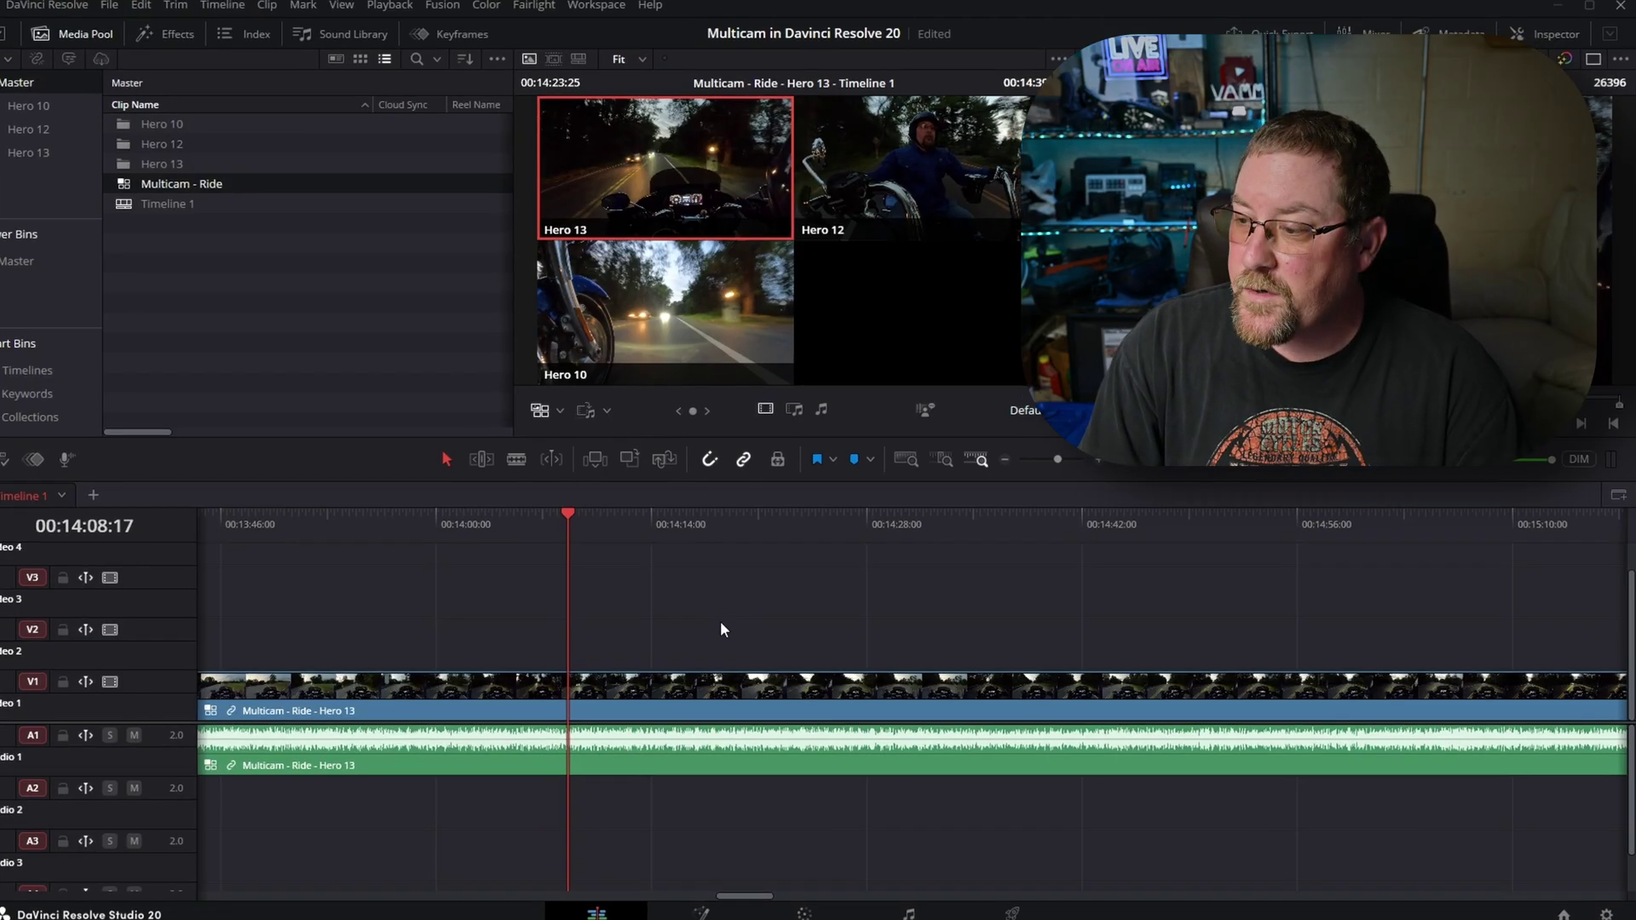
pyautogui.press('space')
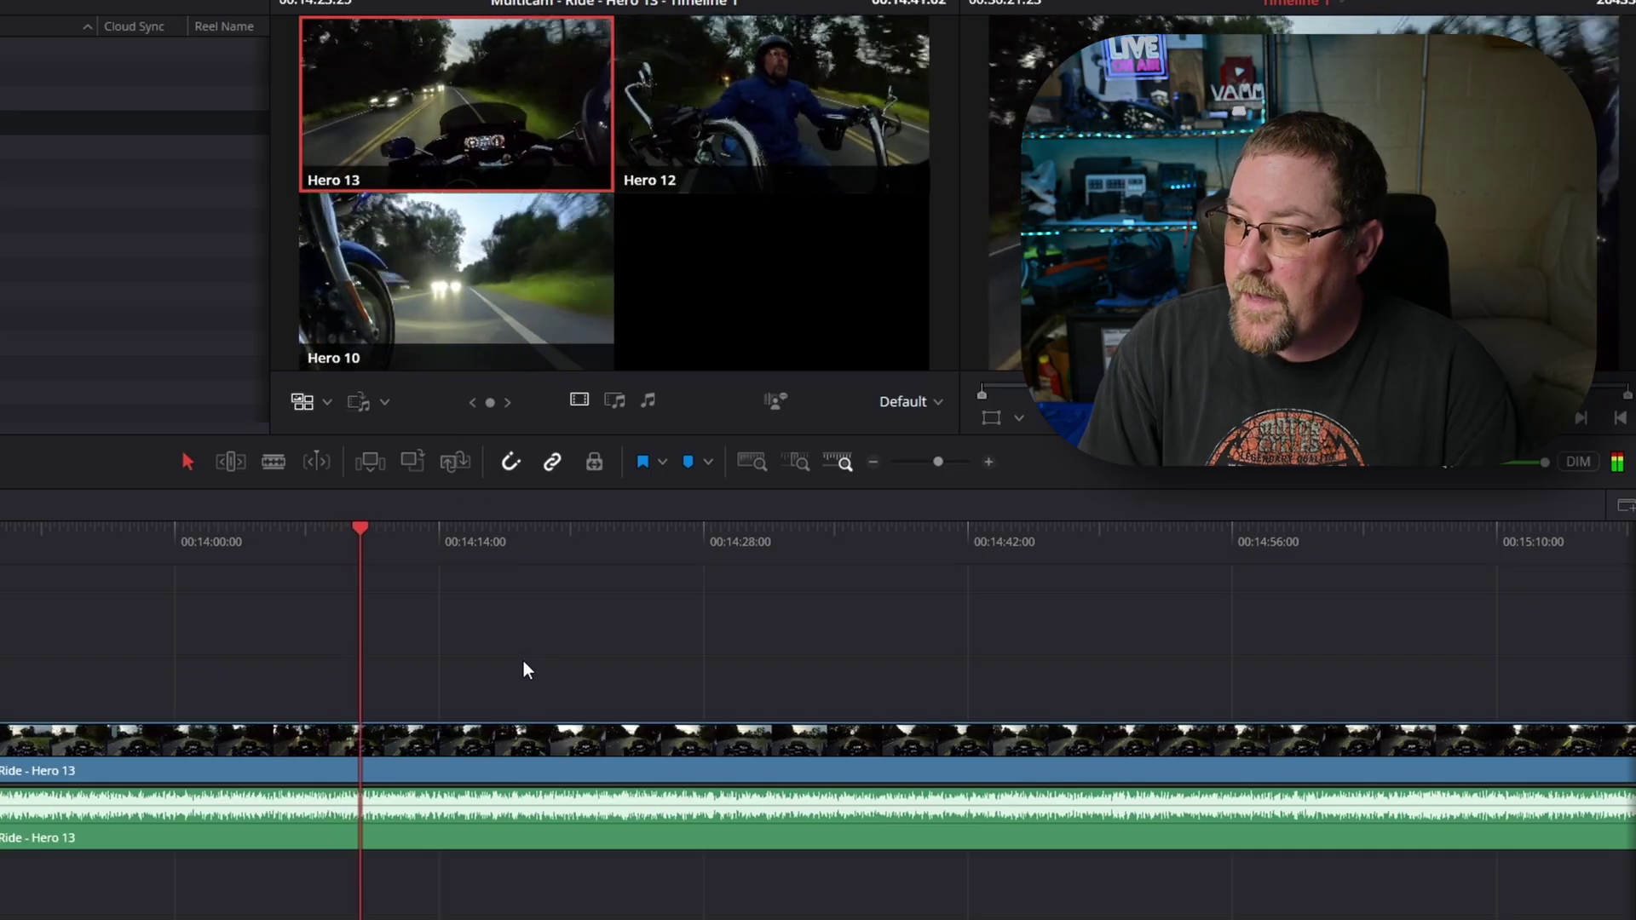
pyautogui.press('2')
pyautogui.press('3')
pyautogui.press('1')
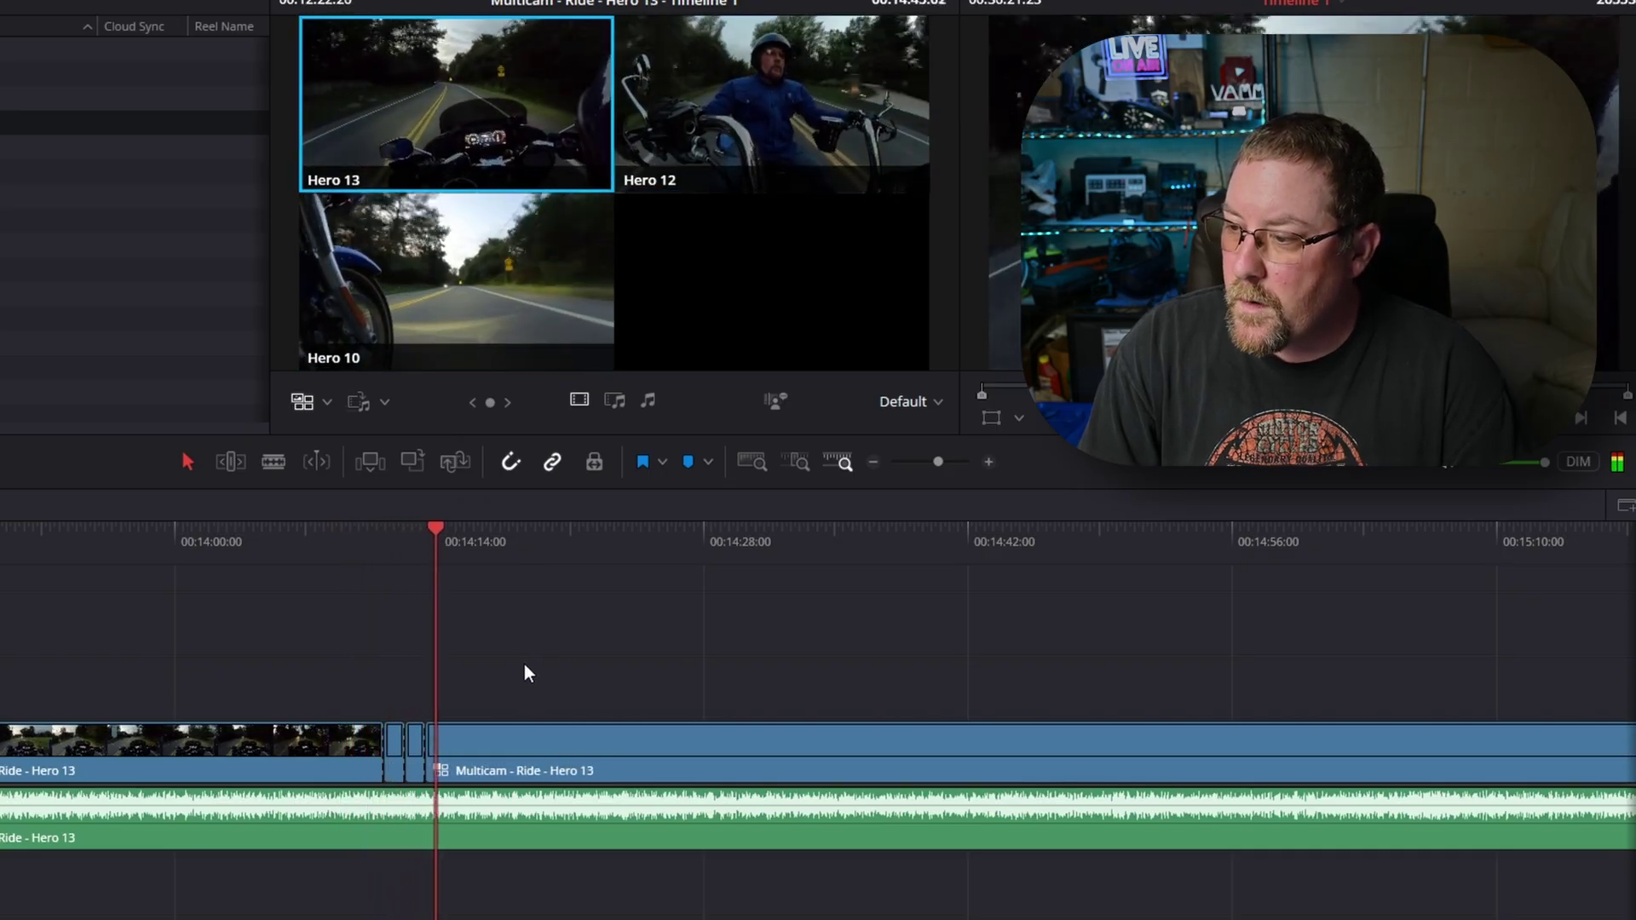
pyautogui.press('2')
pyautogui.press('3')
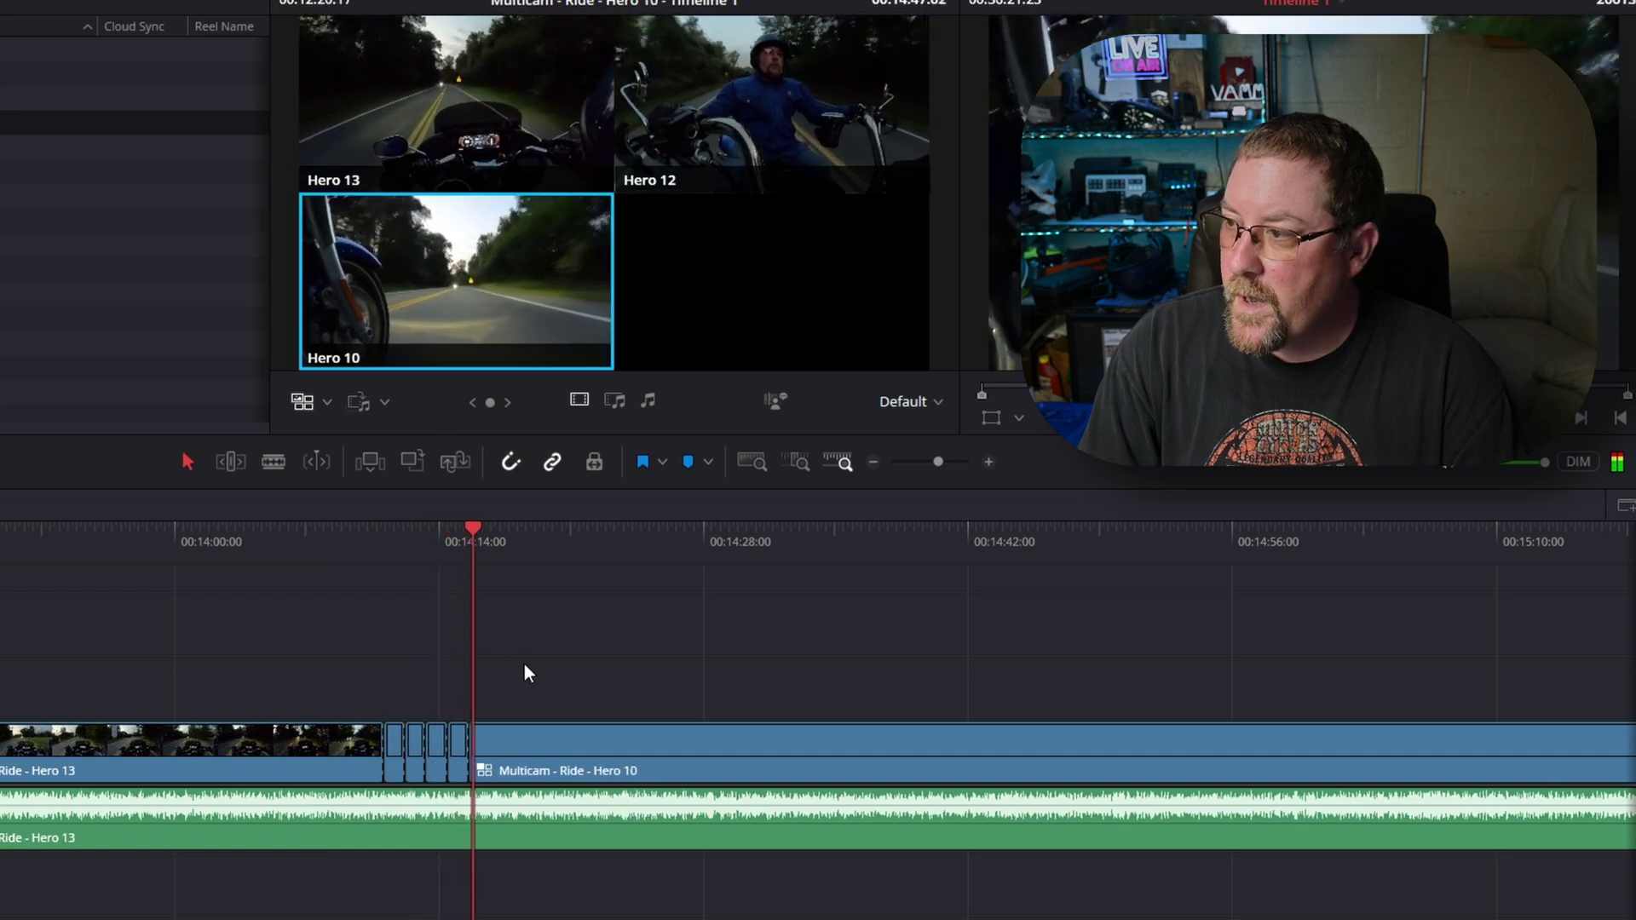
pyautogui.press('1')
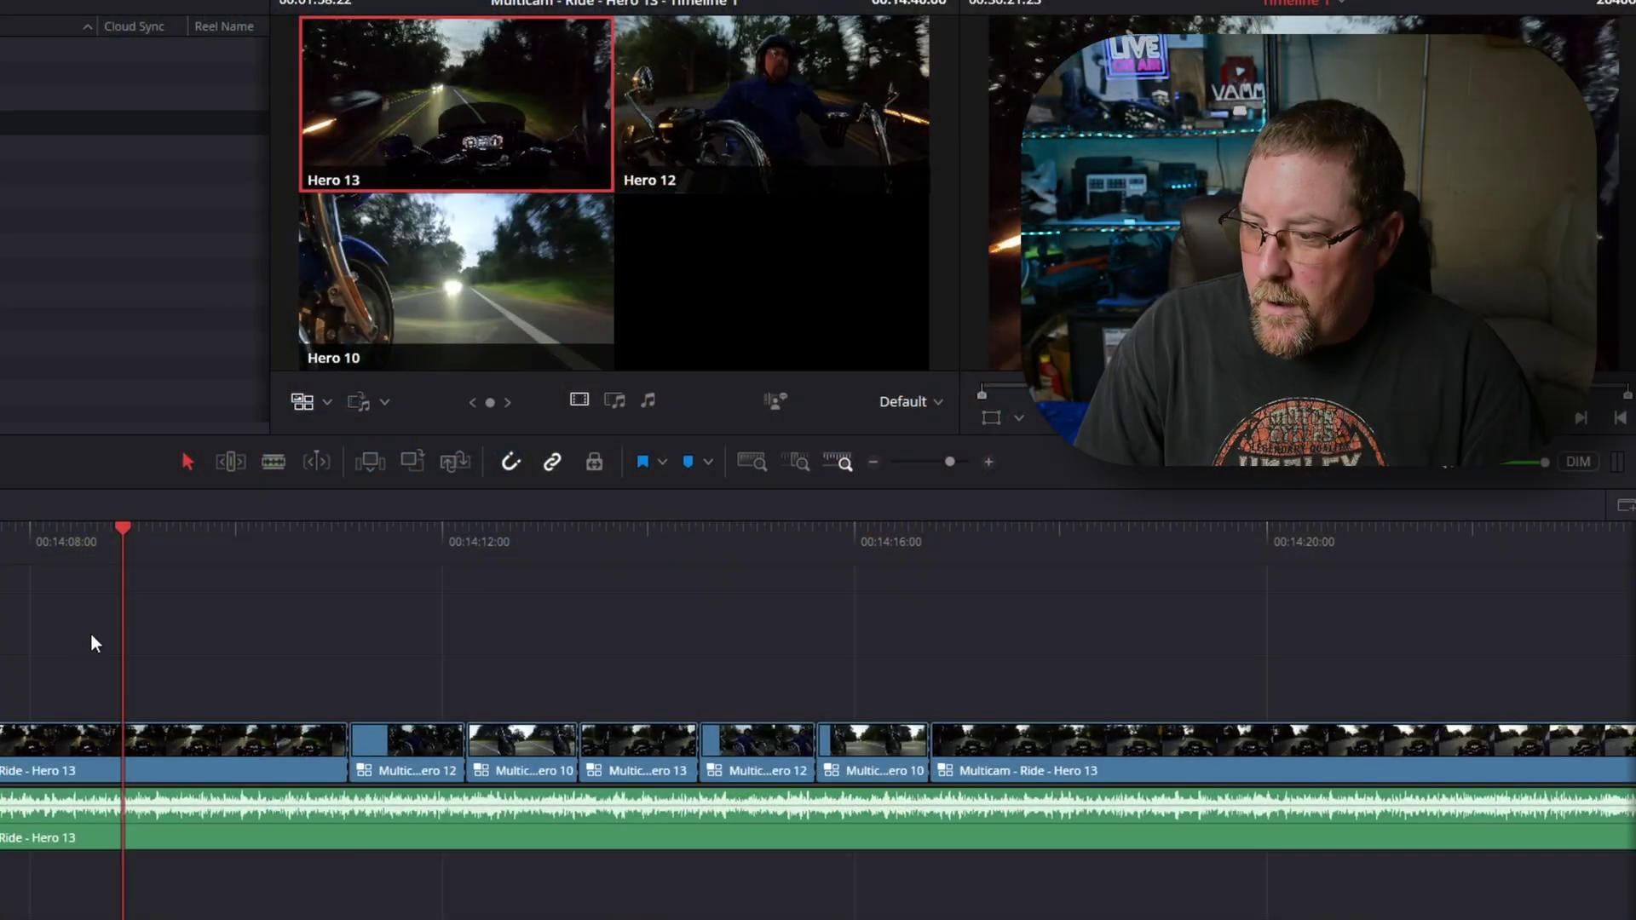
# Split the multicam clip at about 00:14:09 and 00:14:18, and delete everything after the second split
pyautogui.click(1117, 543)
pyautogui.hotkey('ctrl', 'b')
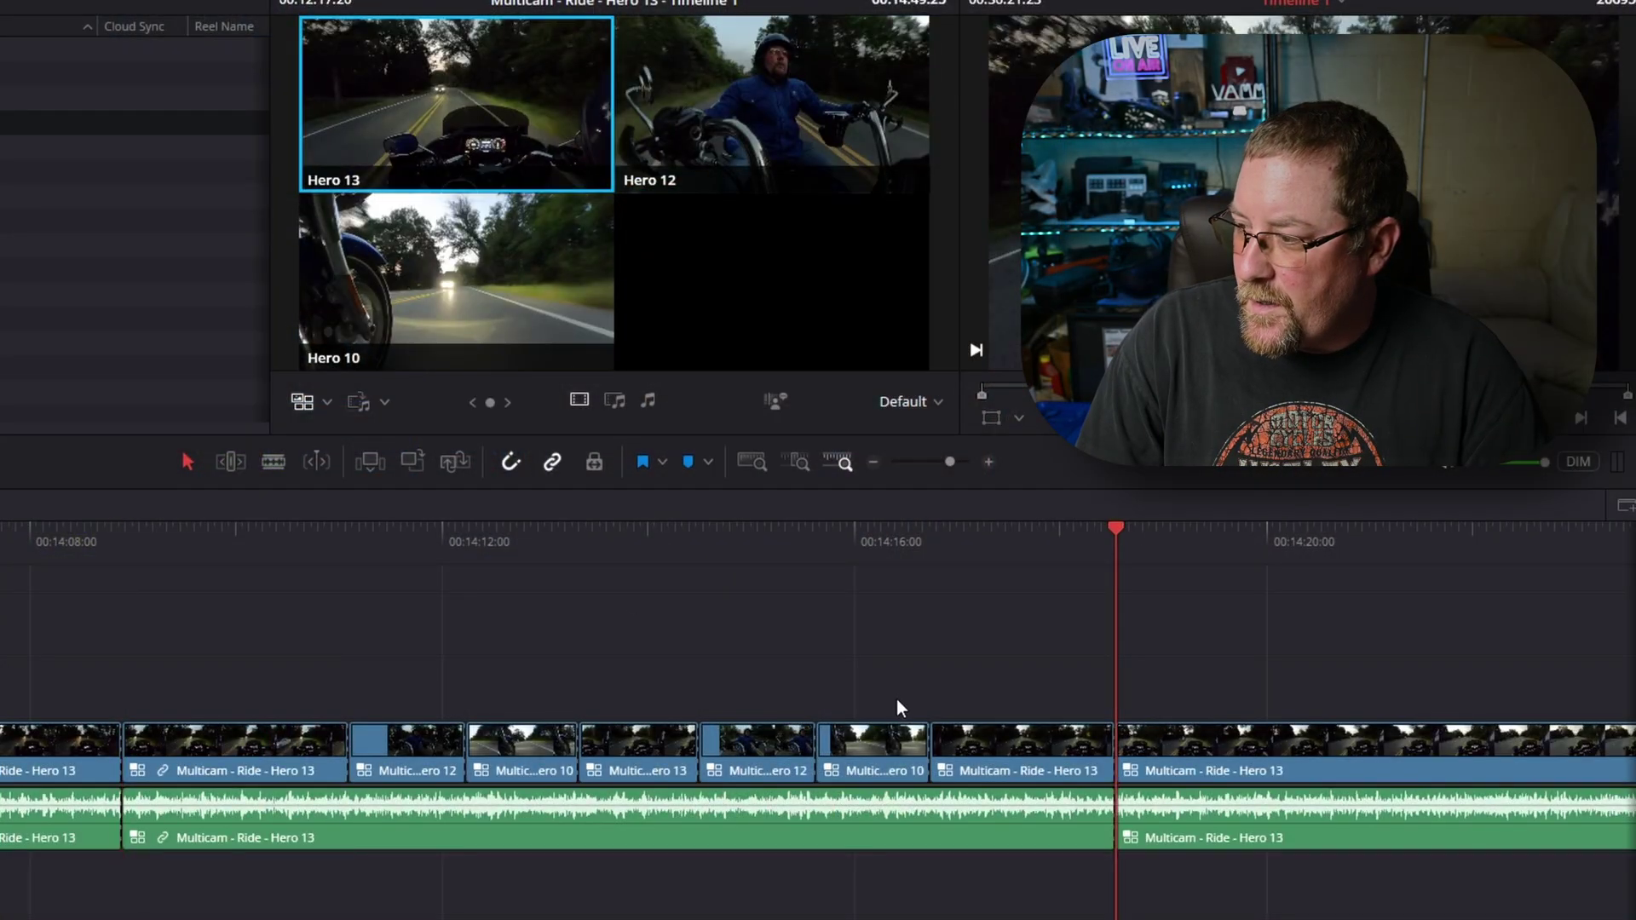
pyautogui.scroll(-4, 897, 700)
pyautogui.click(801, 743)
pyautogui.press('Delete')
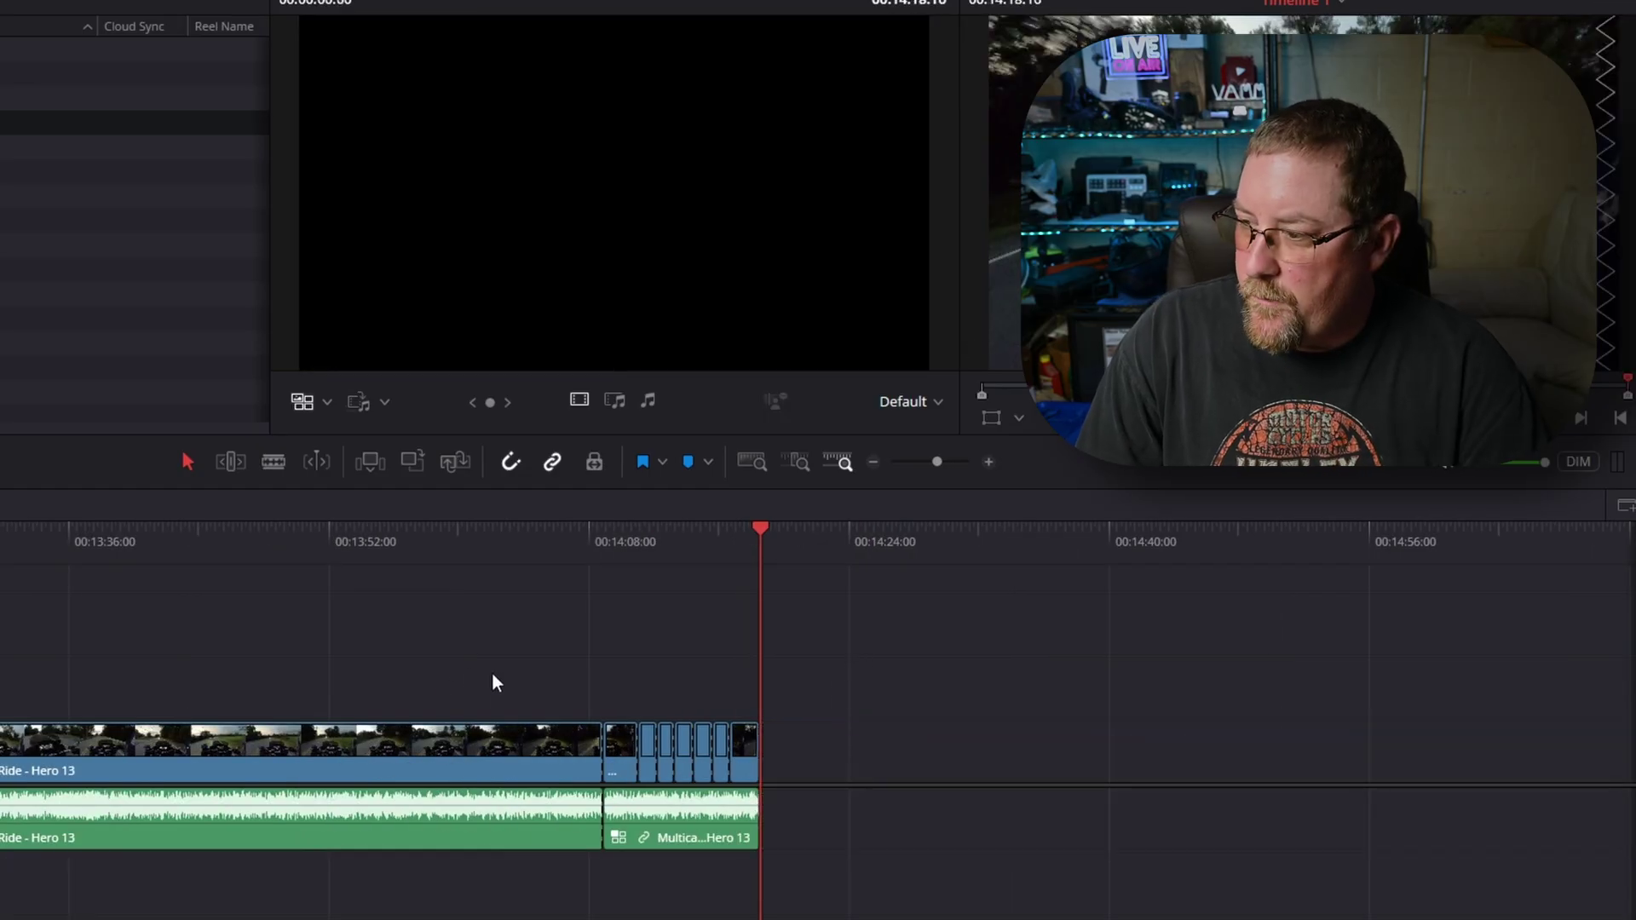
# Delete the long Hero 13 segment before the 00:14:09 split, keeping only the short section with the angle switches
pyautogui.click(524, 543)
pyautogui.click(511, 739)
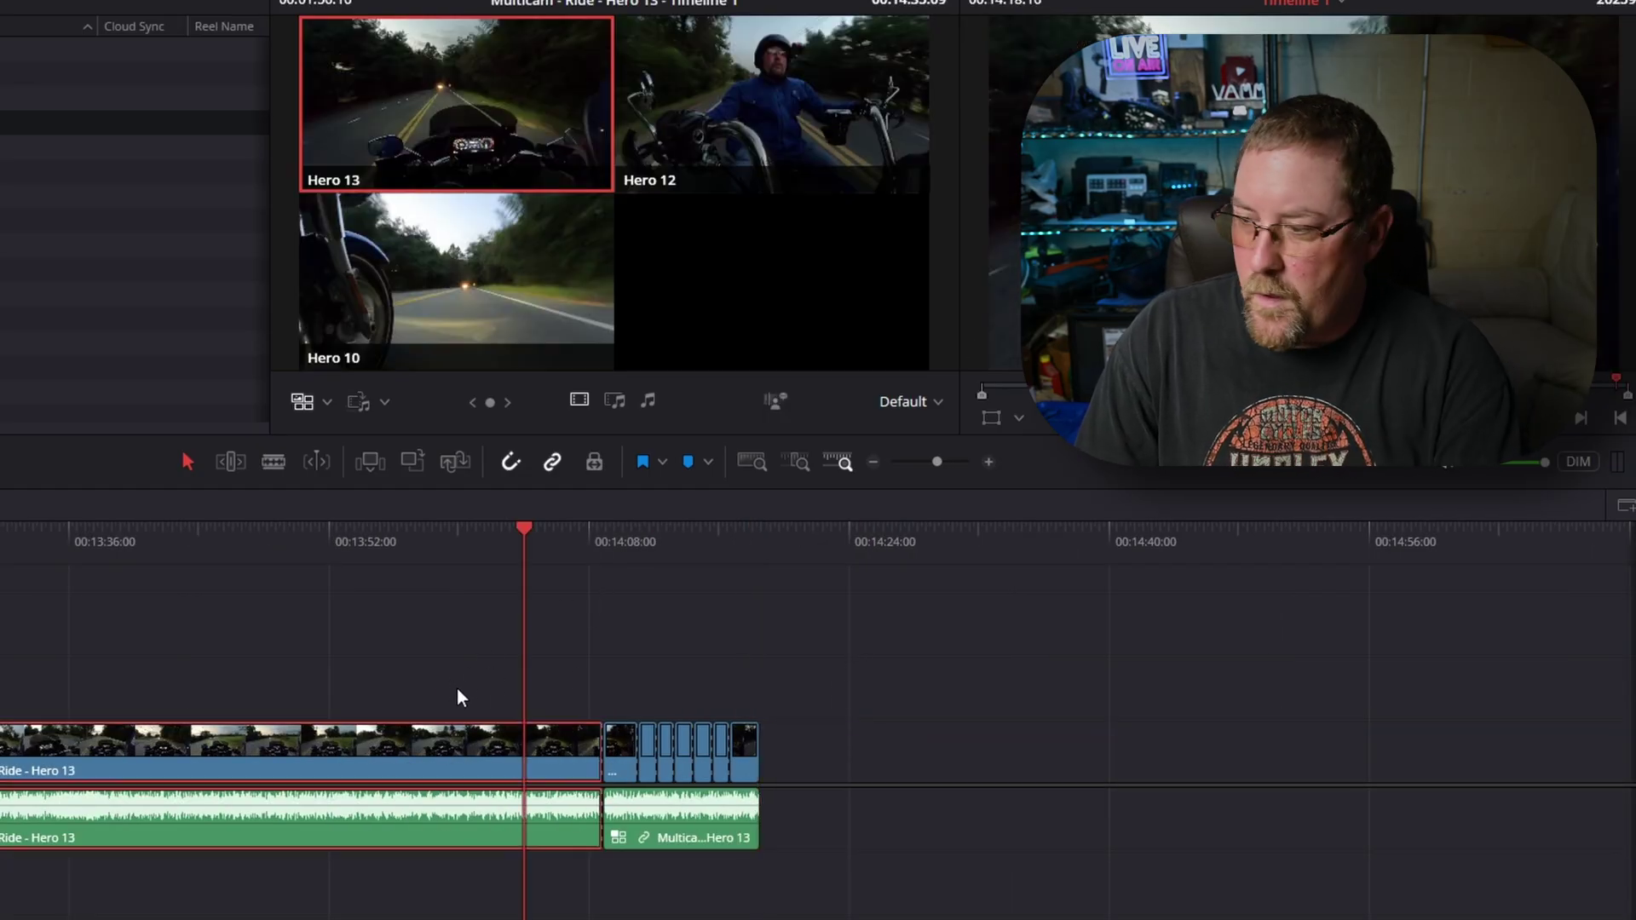
pyautogui.press('Delete')
pyautogui.press('Down')
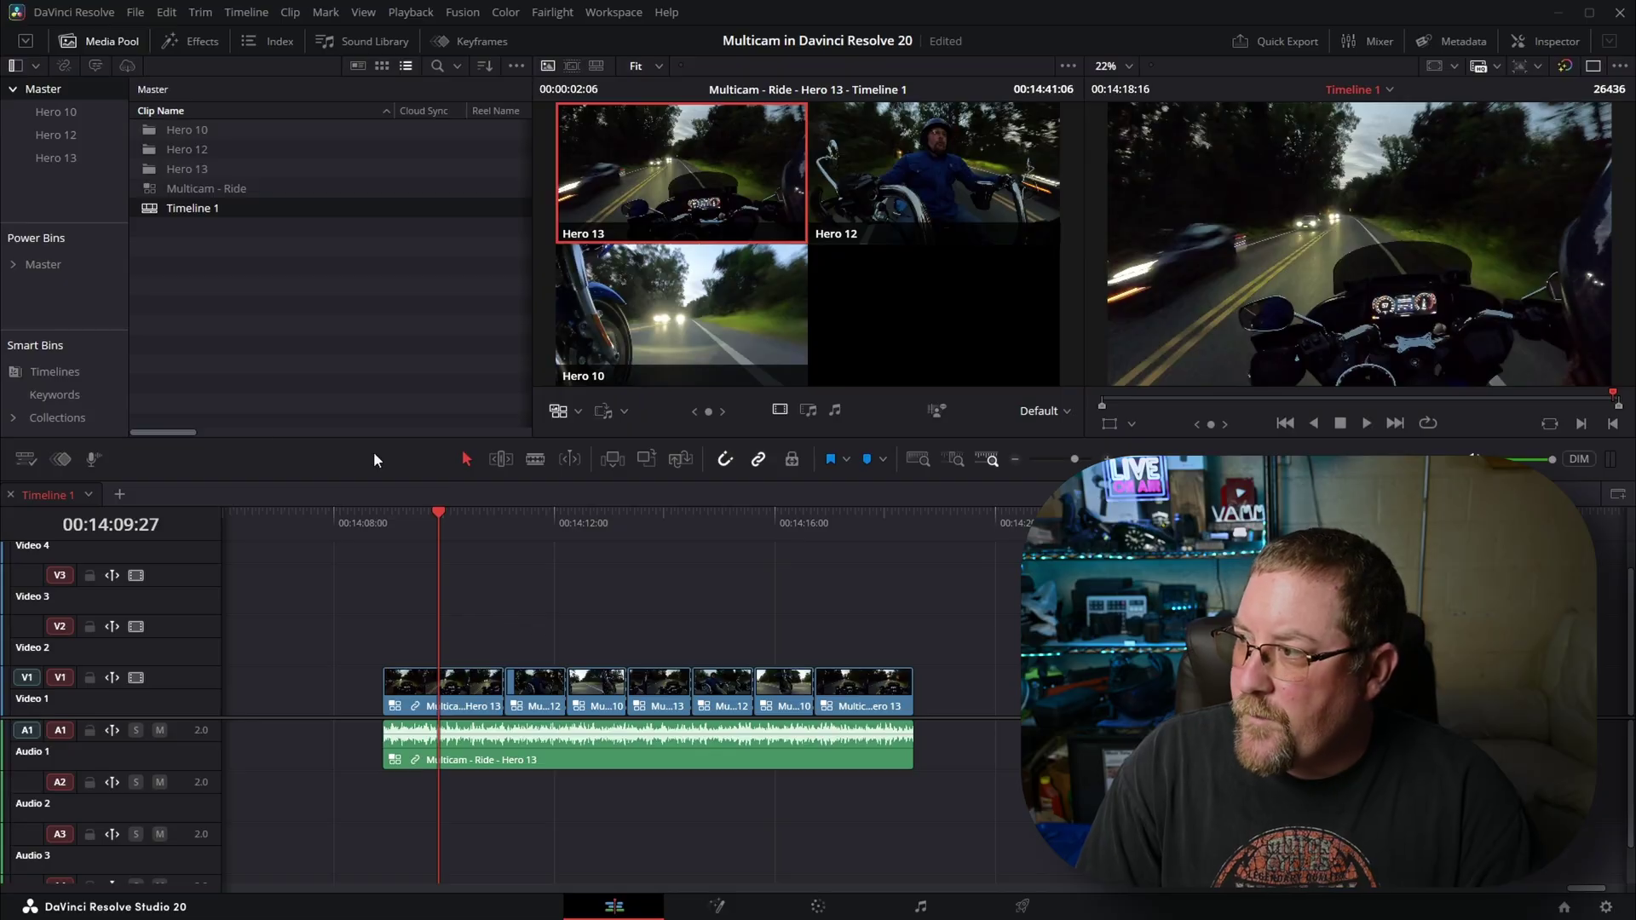
# Inspect Timeline 1's format settings with project settings turned off, and cancel without applying anything
pyautogui.rightClick(197, 207)
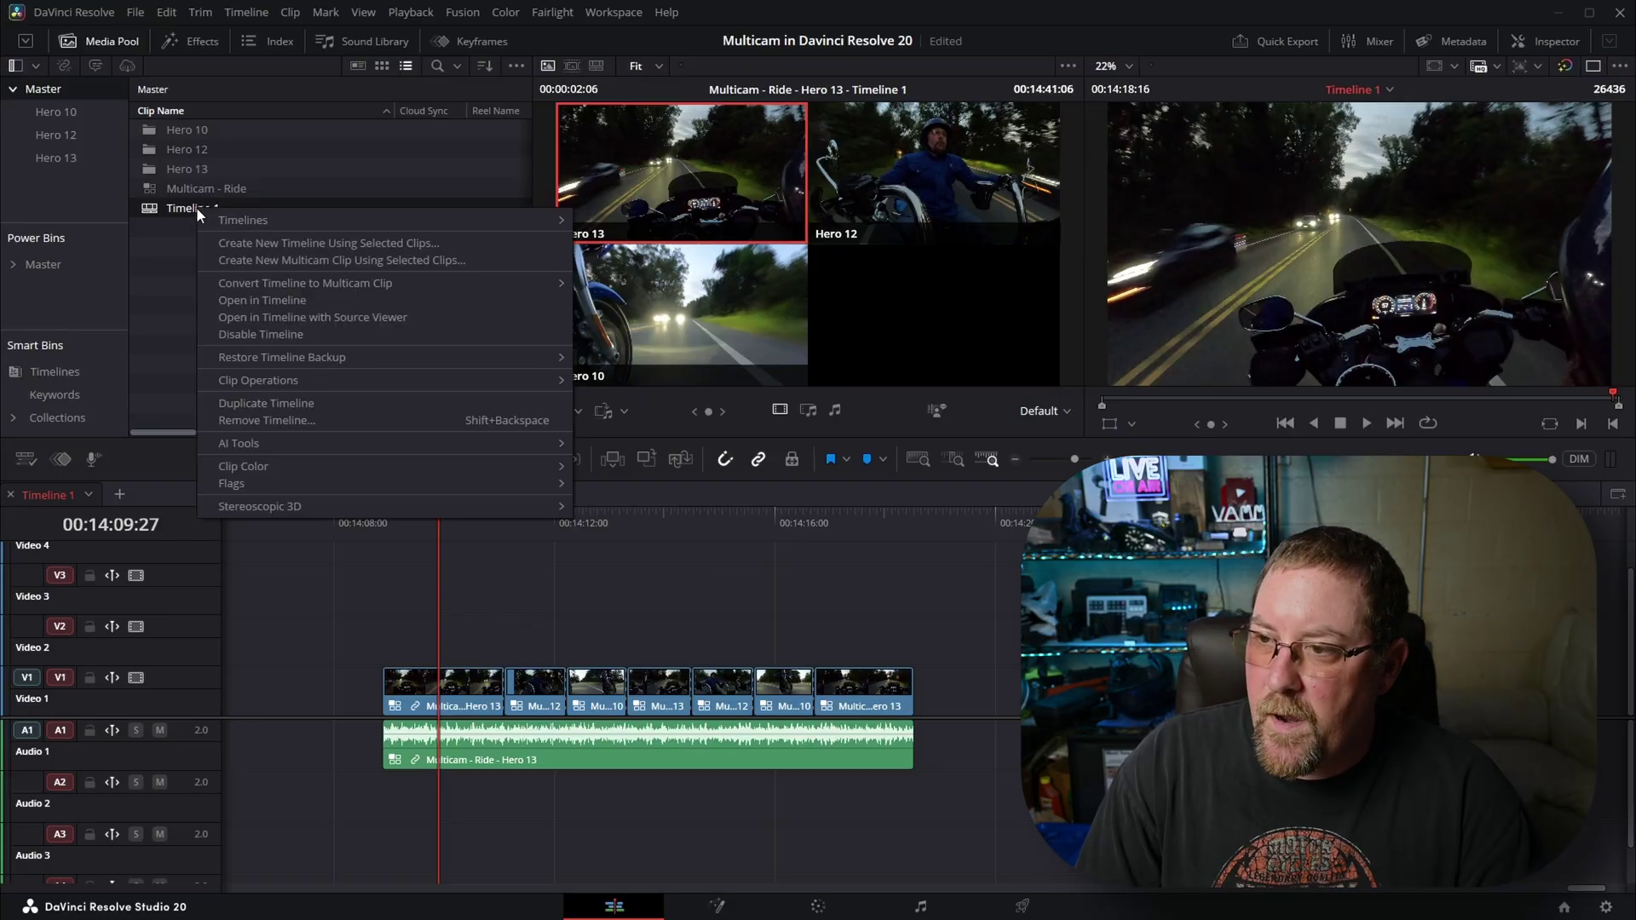
pyautogui.moveTo(257, 223)
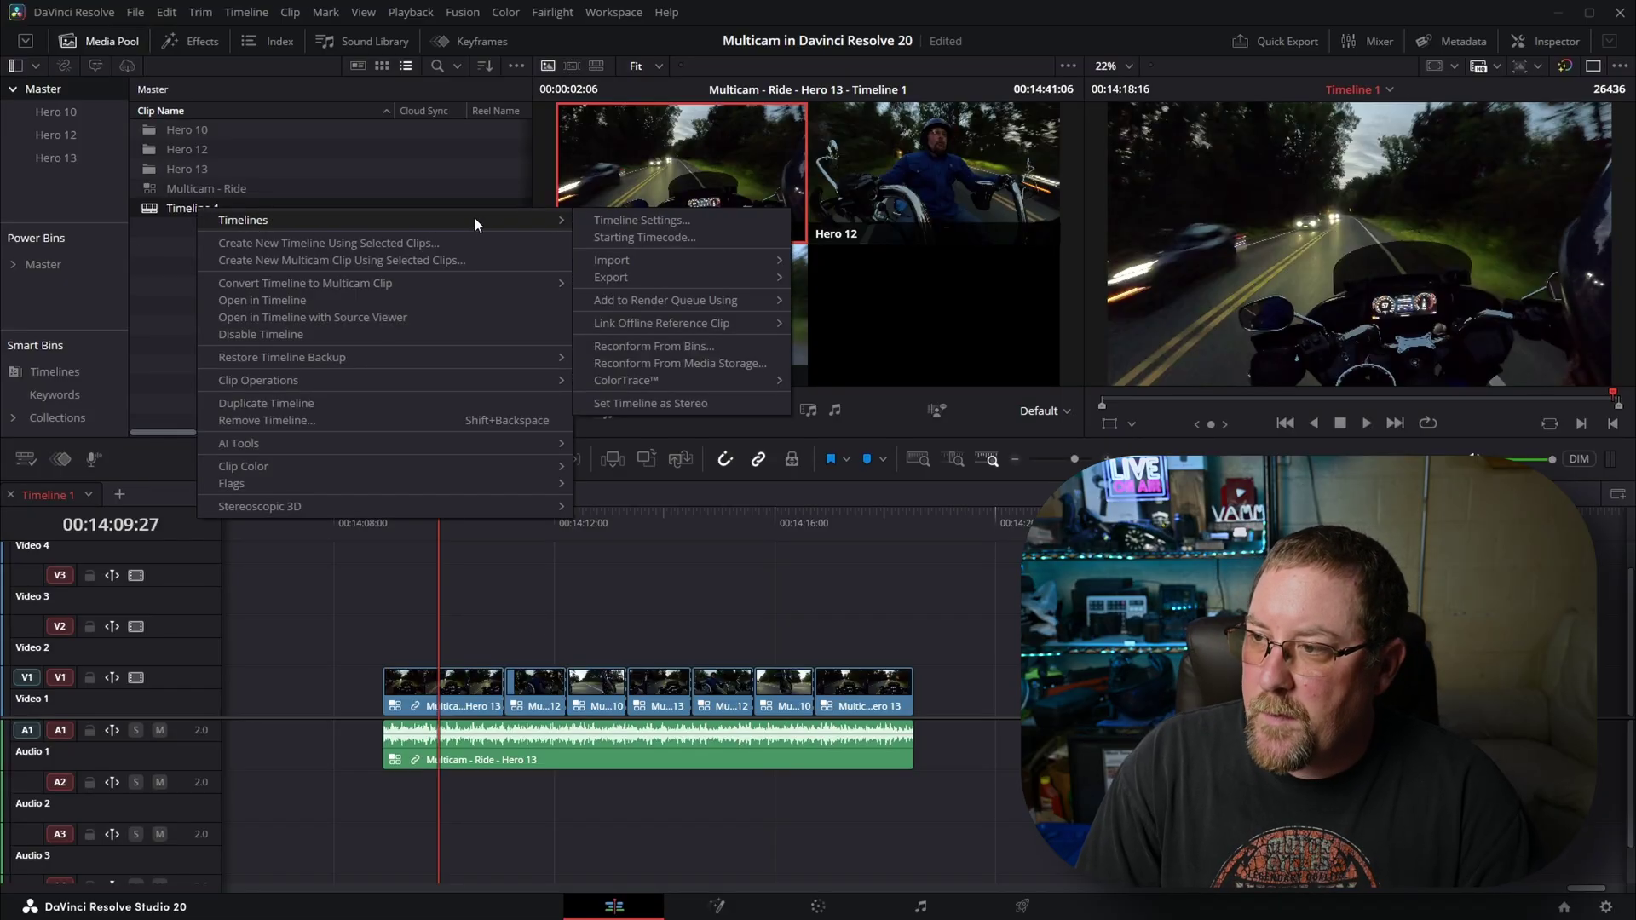
pyautogui.click(606, 223)
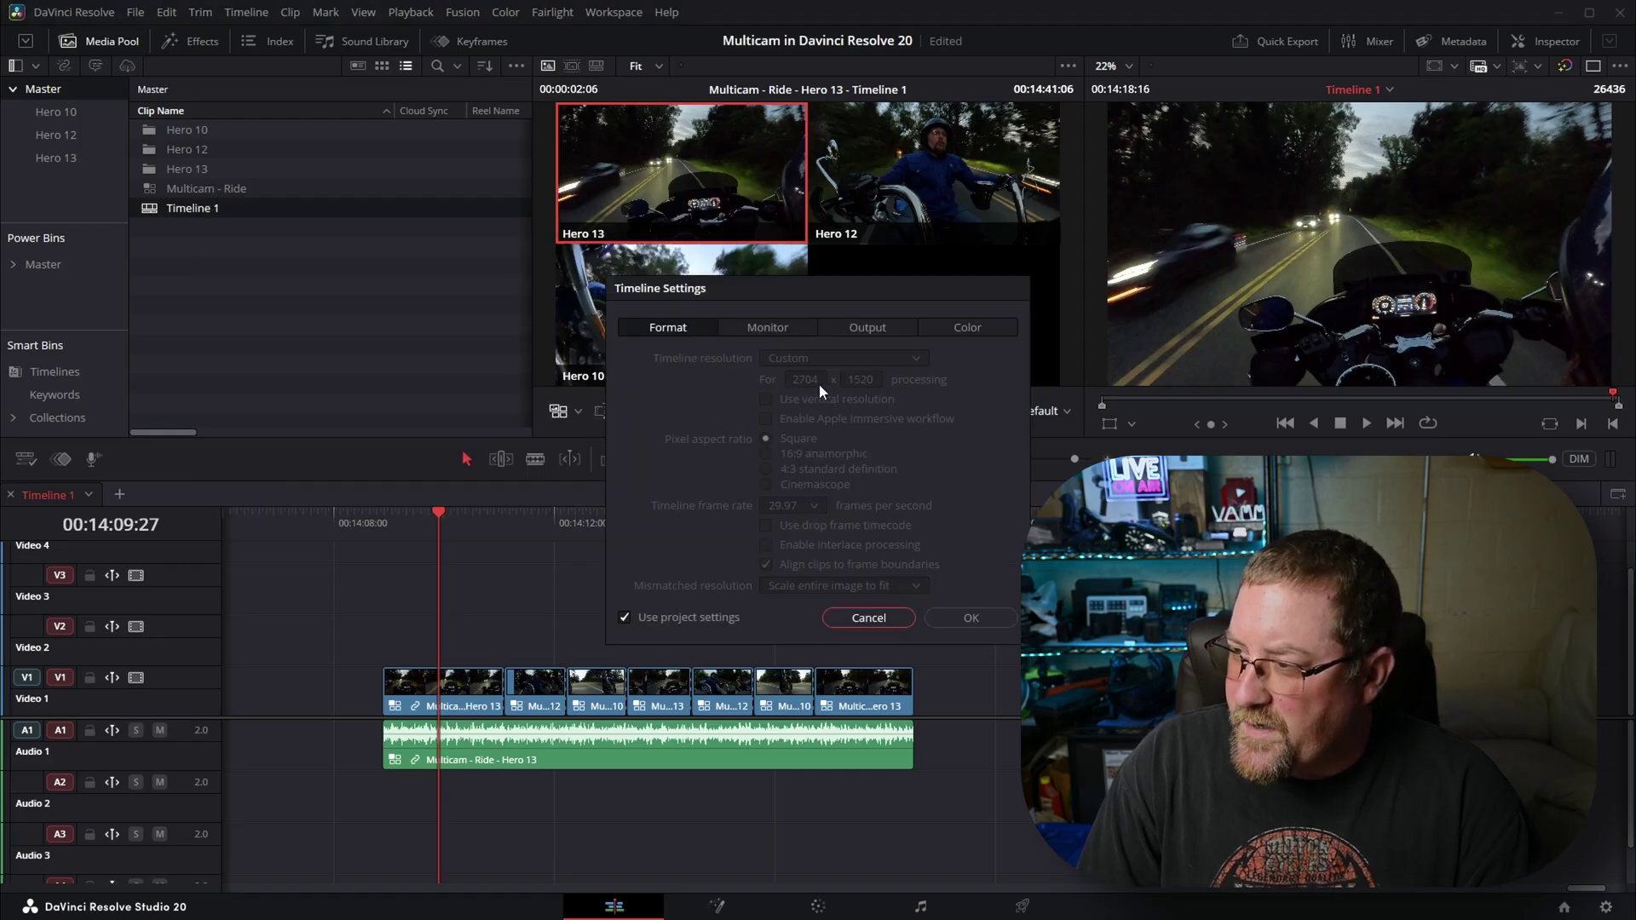
pyautogui.click(625, 616)
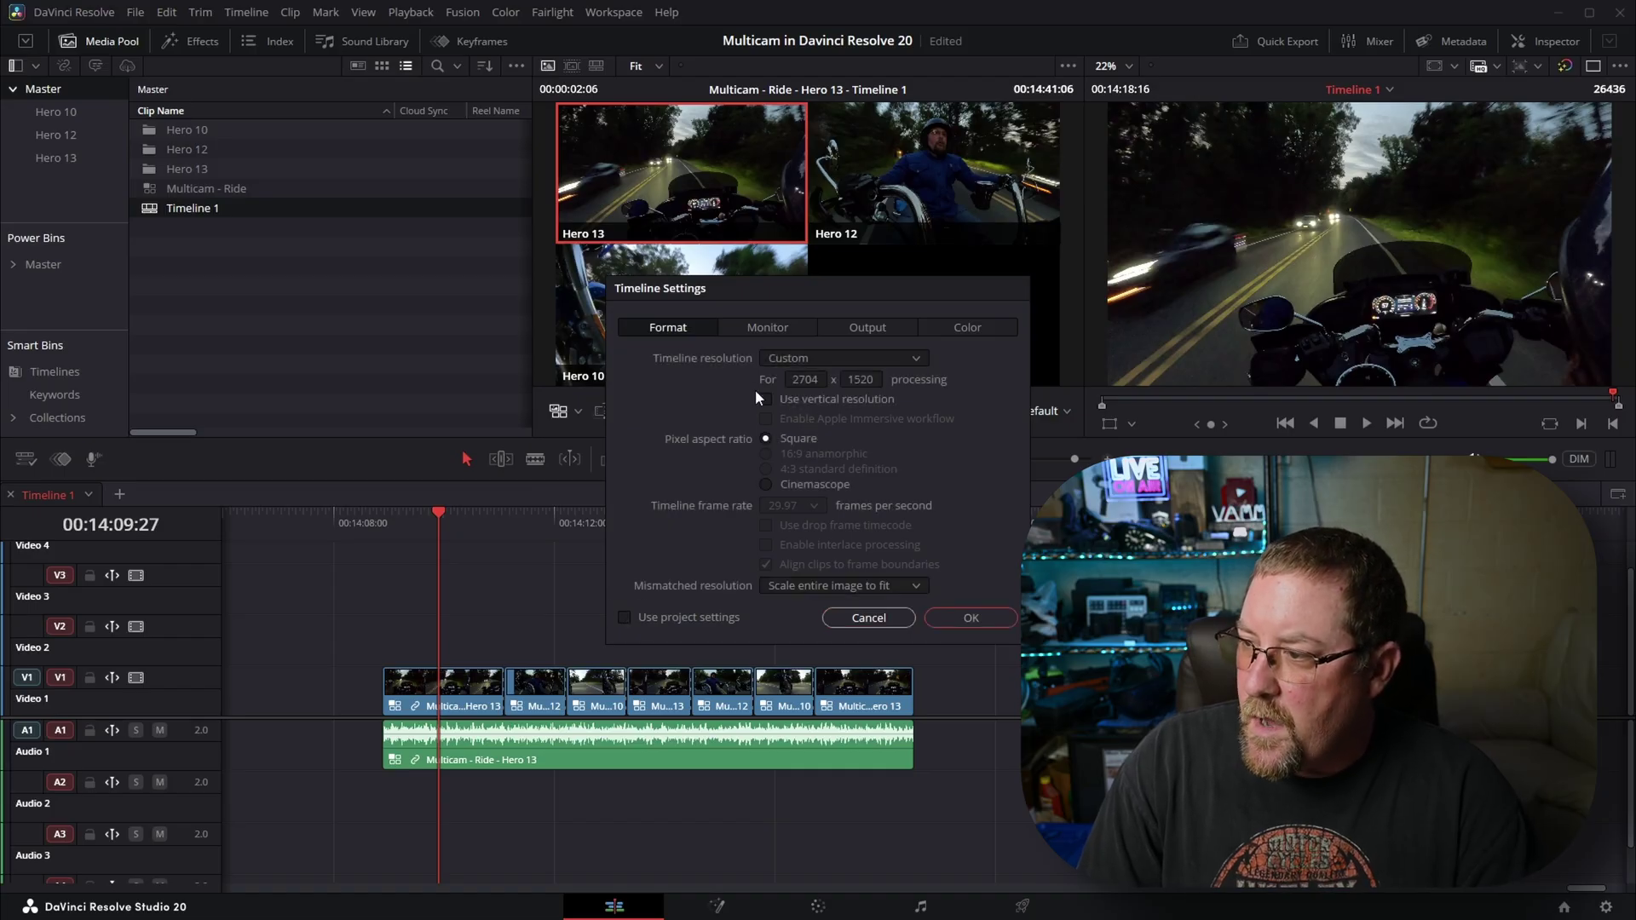
pyautogui.click(857, 620)
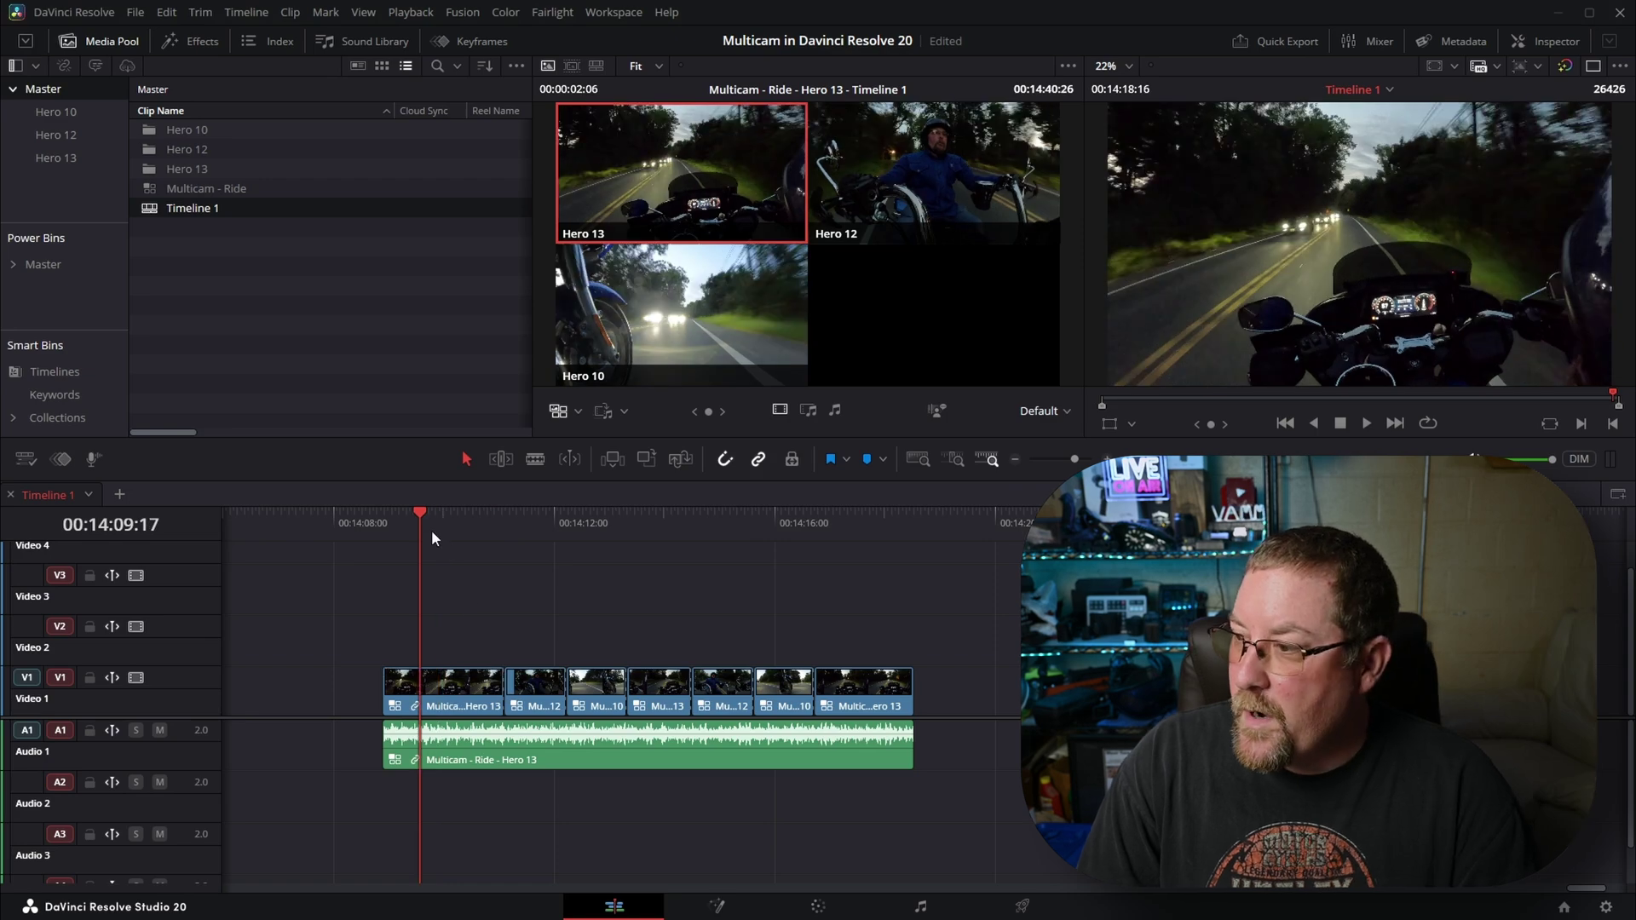
# Place the playhead at 00:14:09:27 and review the Flatten Multicam Clip options for the first Hero 13 segment
pyautogui.click(439, 523)
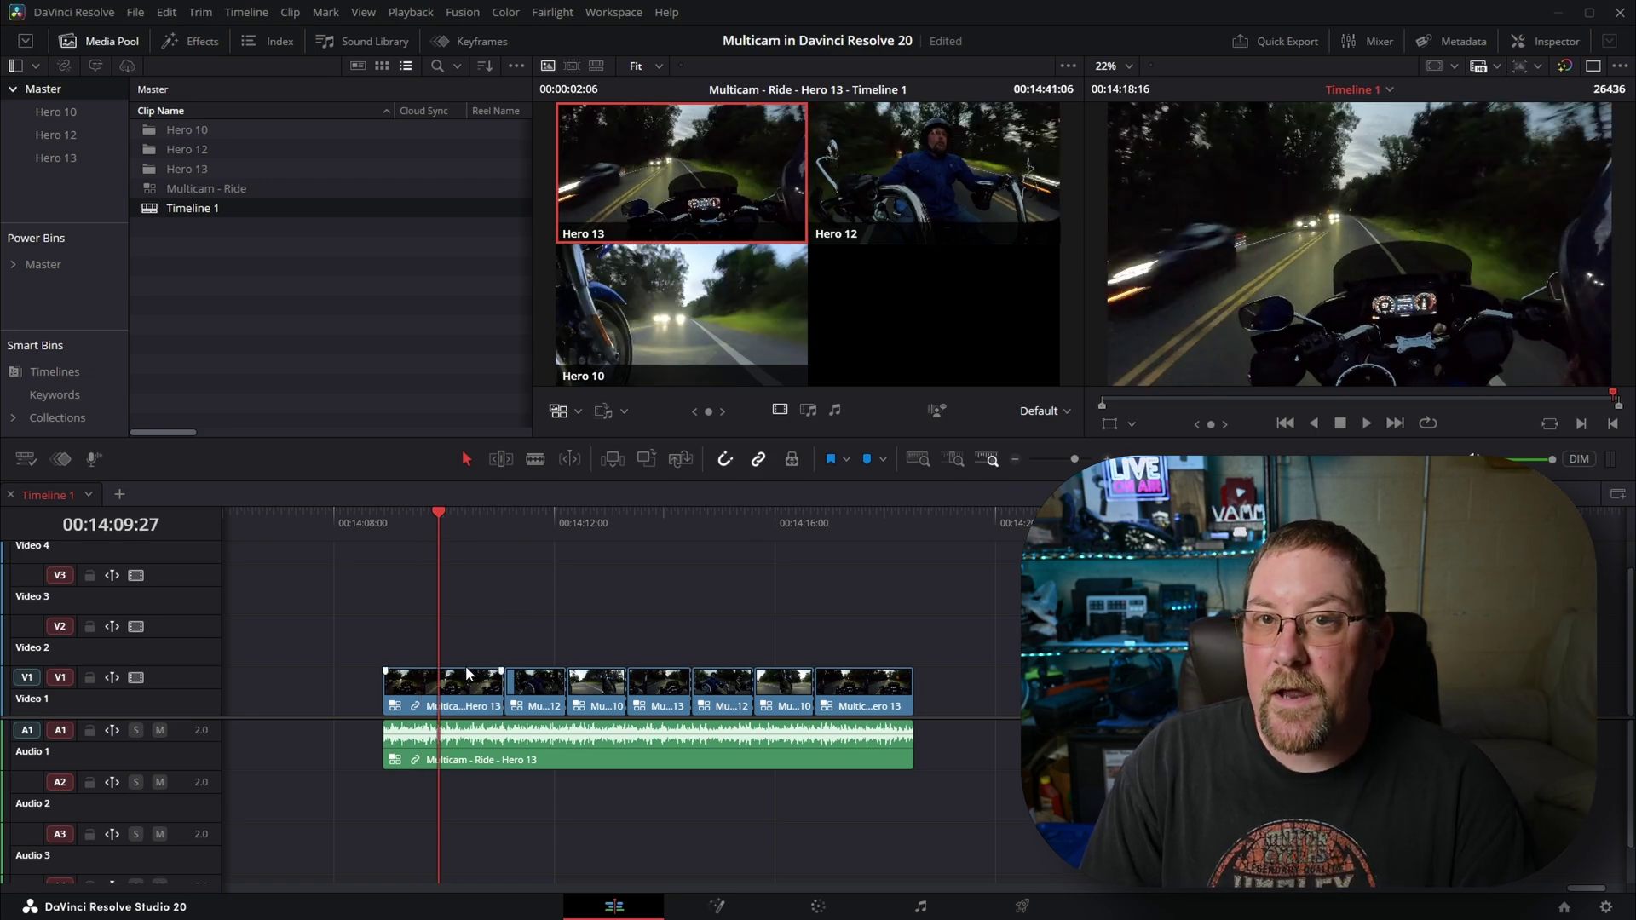
pyautogui.rightClick(471, 709)
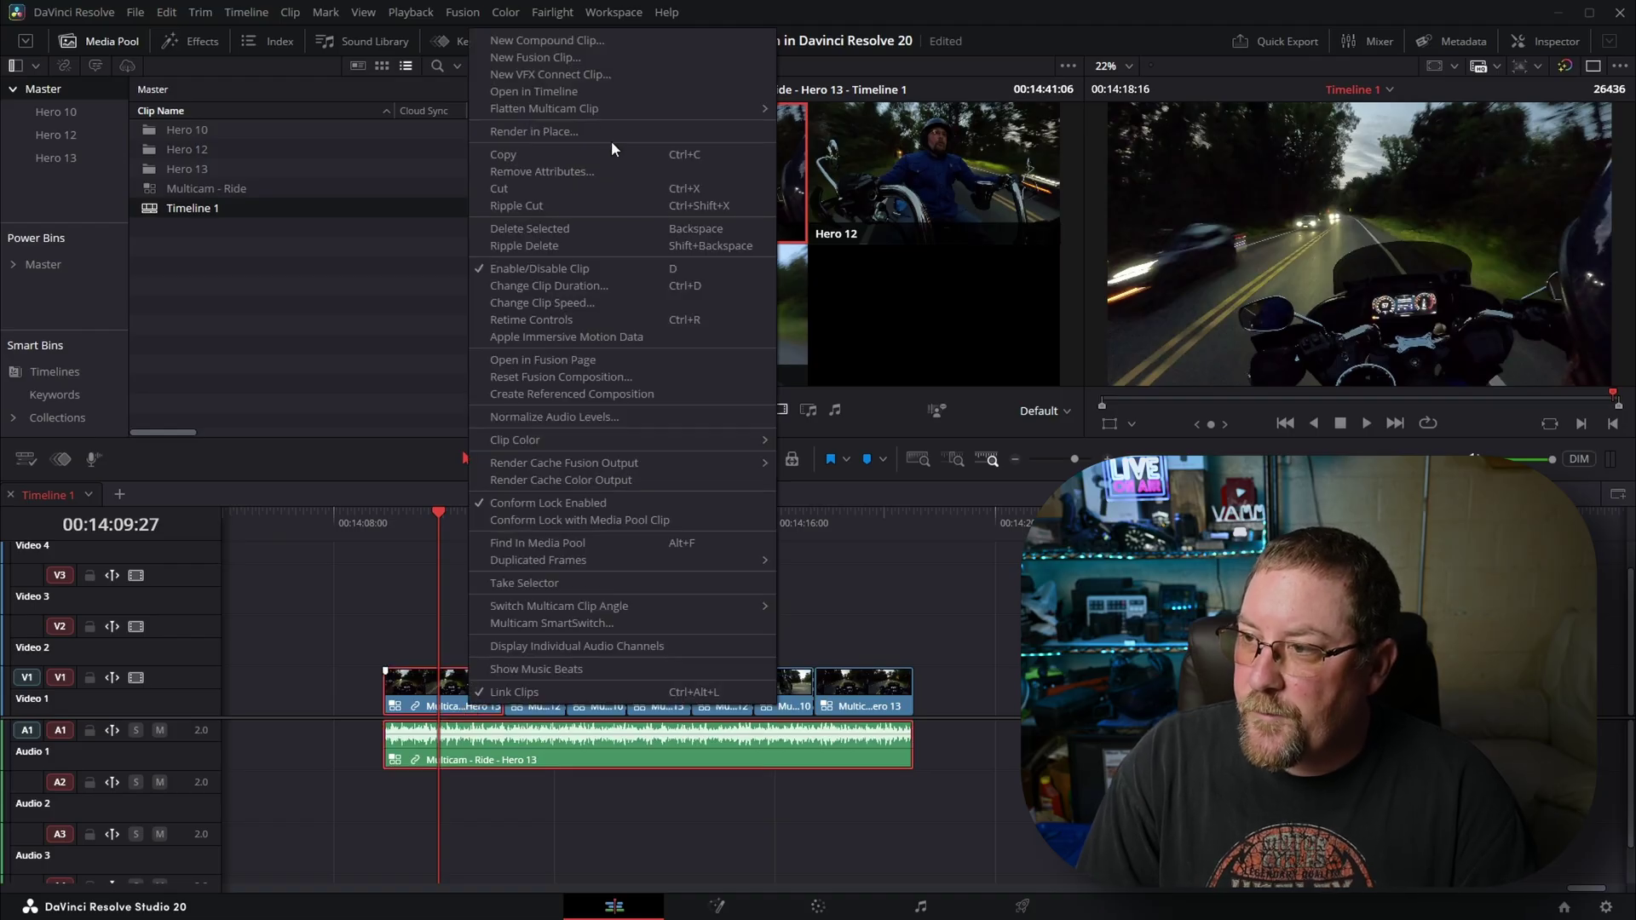
pyautogui.moveTo(602, 111)
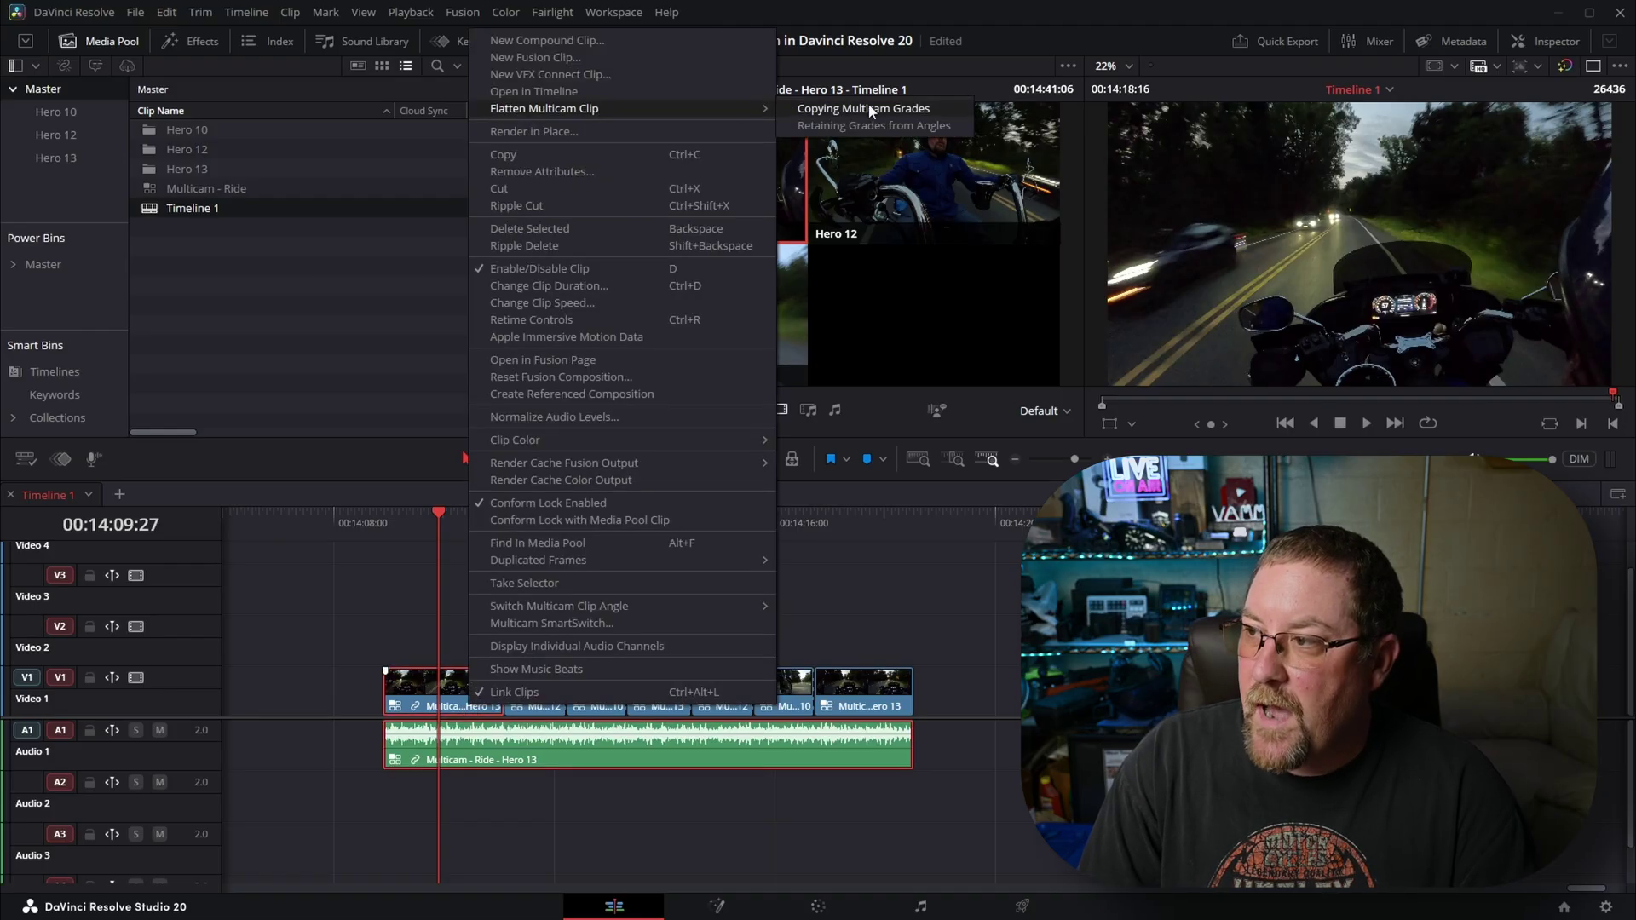
pyautogui.click(951, 124)
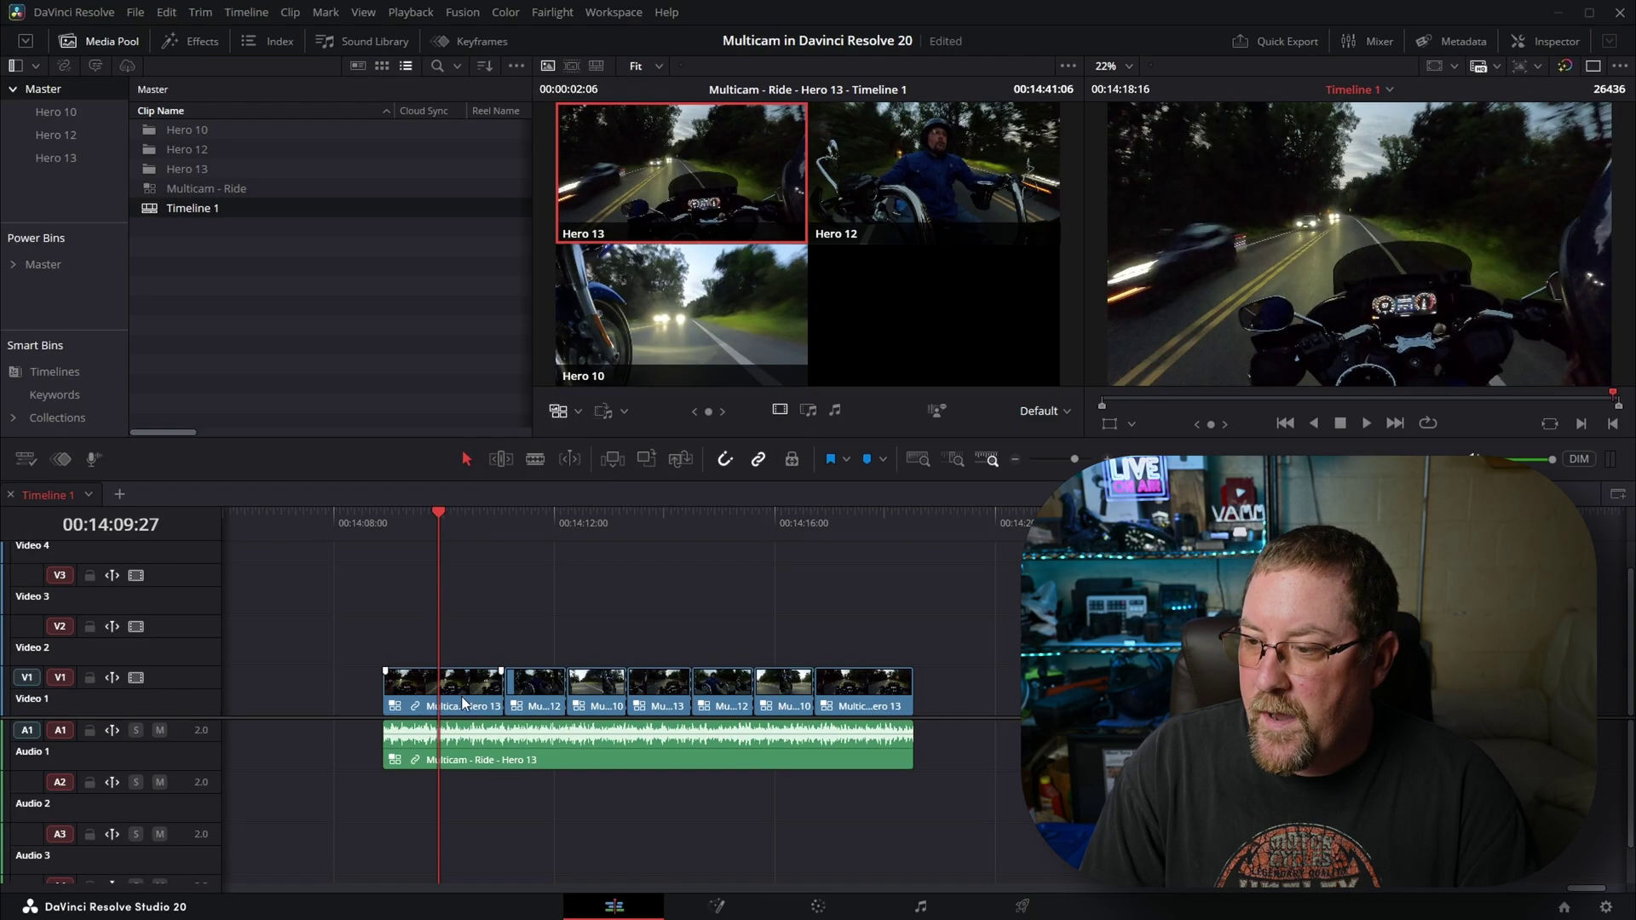
# Grade the first Hero 13 segment with offset 25.49, 28.14, -10.45, and try flattening it with Copying Multicam Grades
pyautogui.click(811, 906)
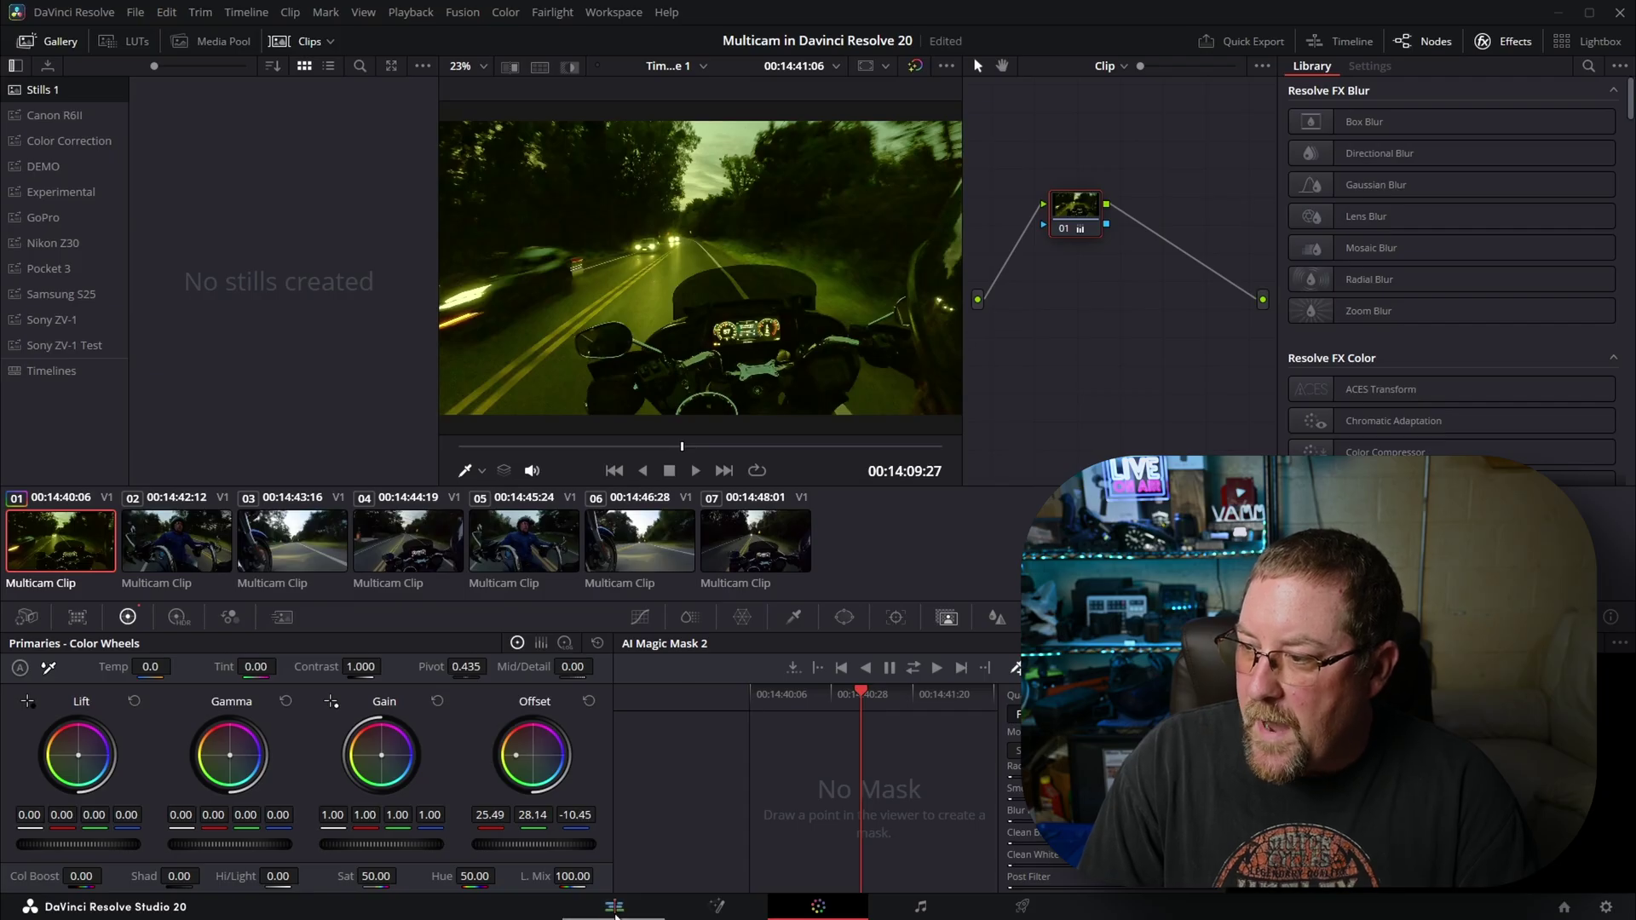
pyautogui.click(614, 908)
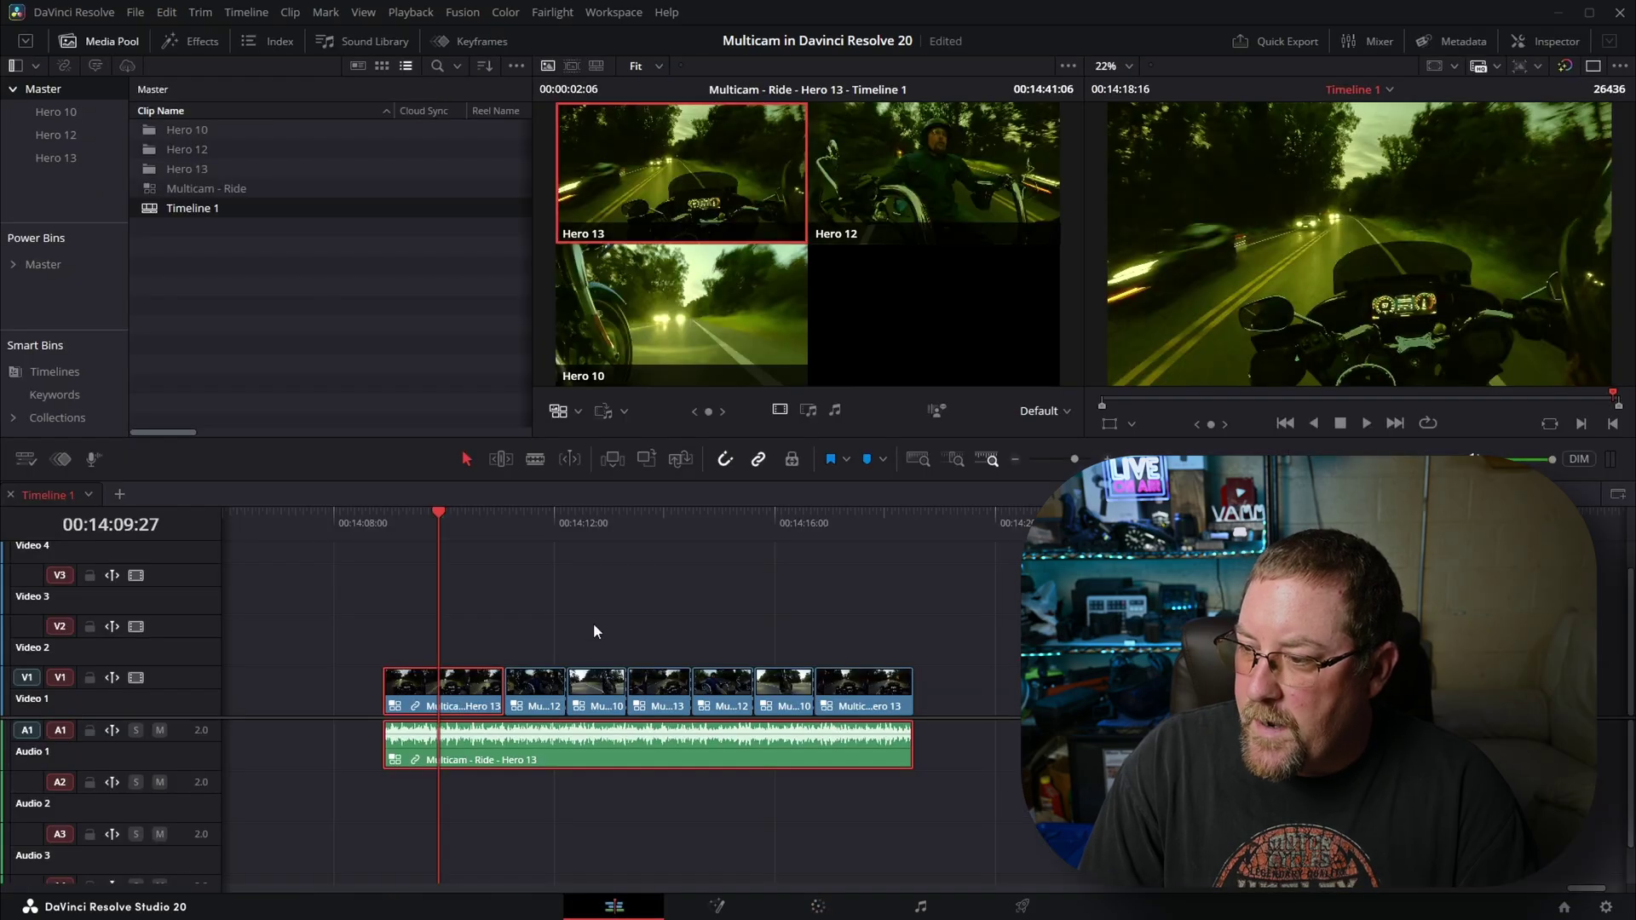
pyautogui.rightClick(458, 690)
pyautogui.moveTo(555, 95)
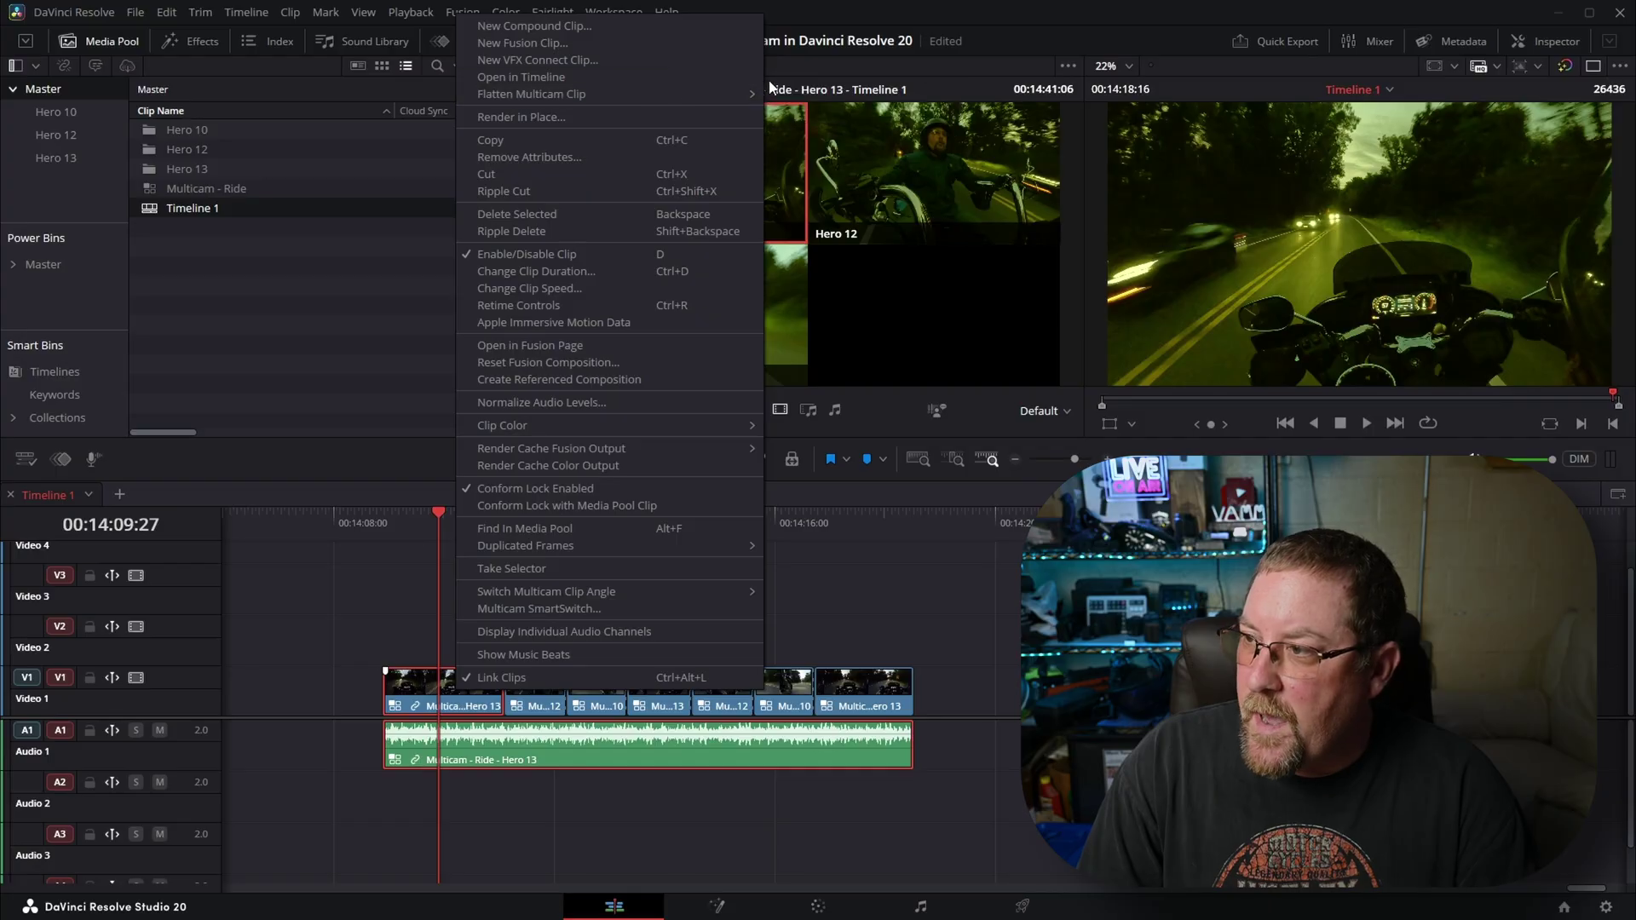
pyautogui.click(813, 94)
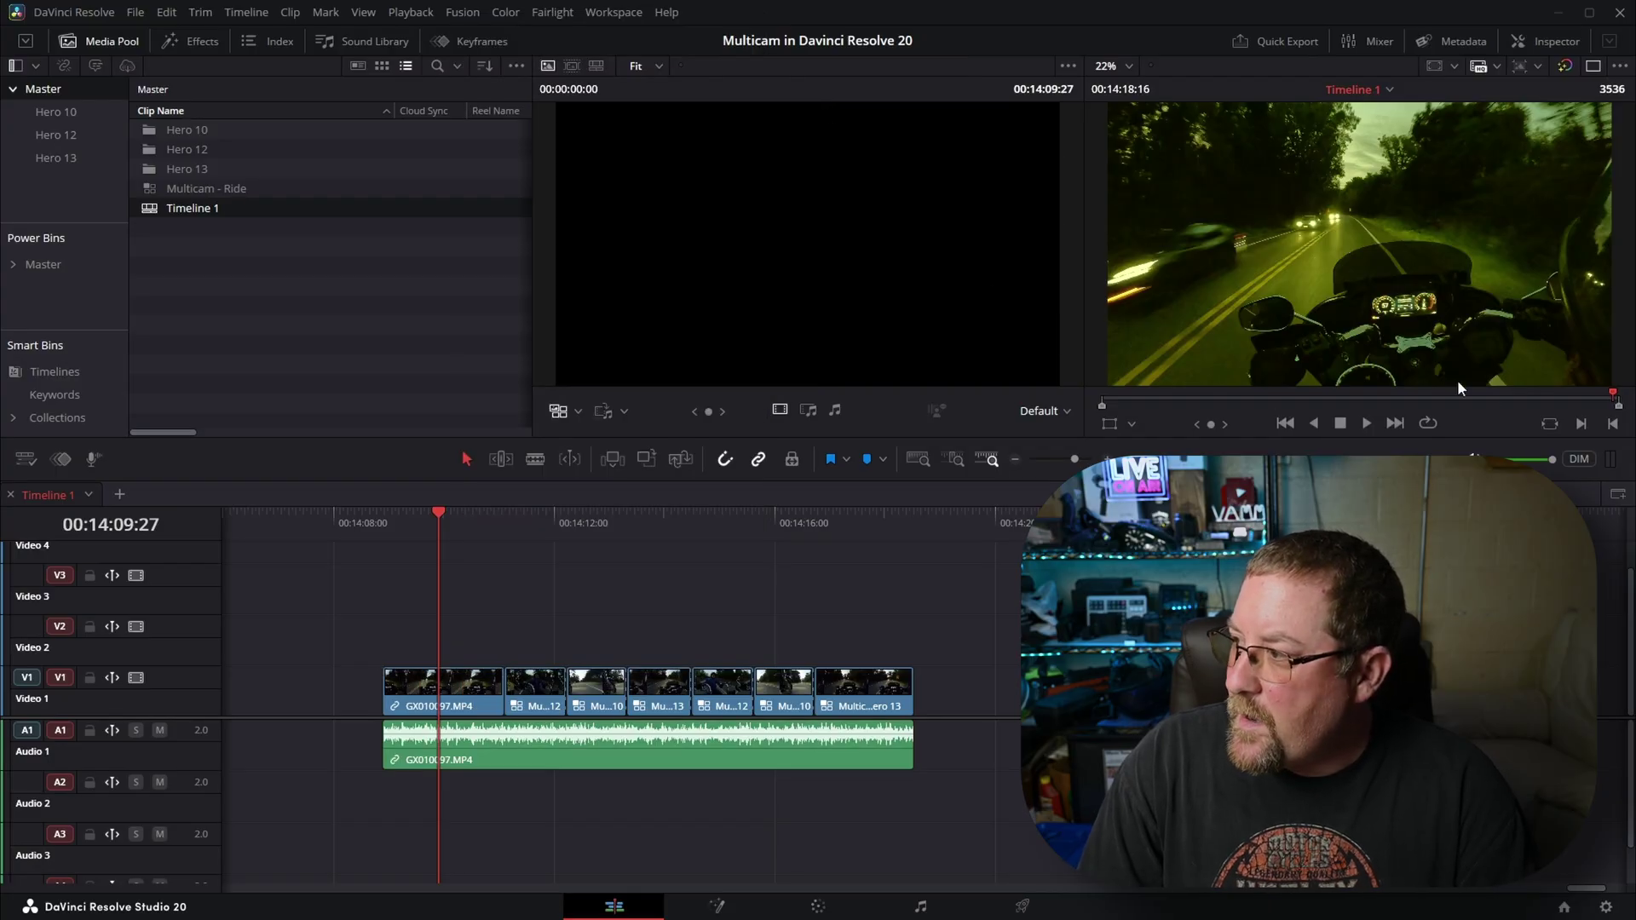
pyautogui.hotkey('ctrl', 'z')
# Flatten the first Hero 13 multicam segment with Retaining Grades from Angles
pyautogui.rightClick(441, 692)
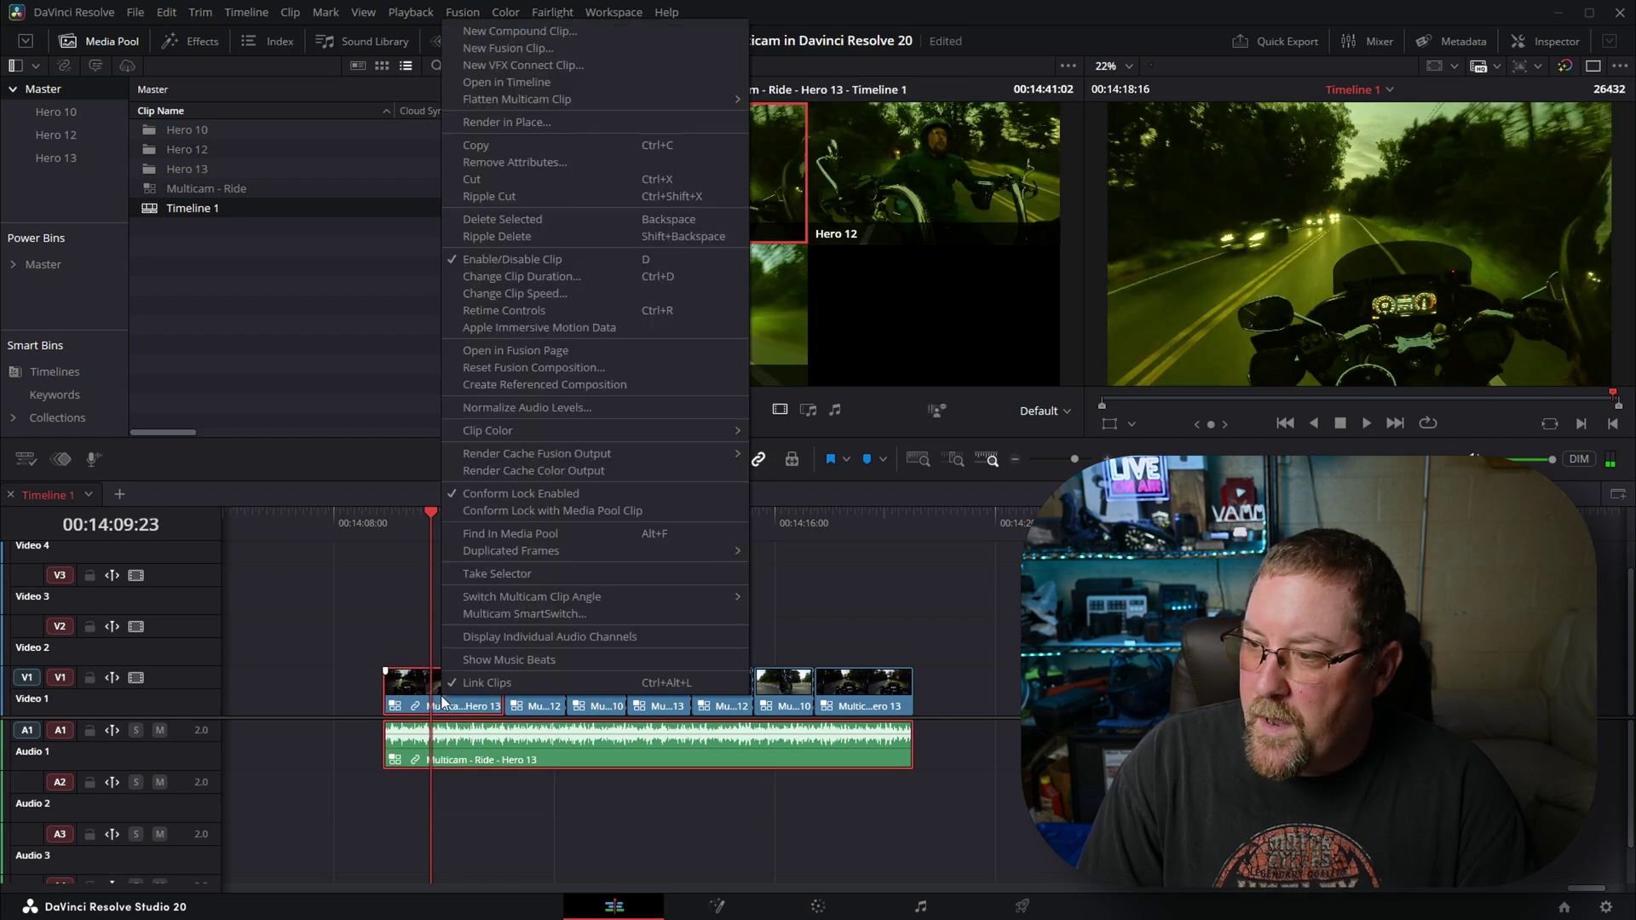
pyautogui.moveTo(560, 104)
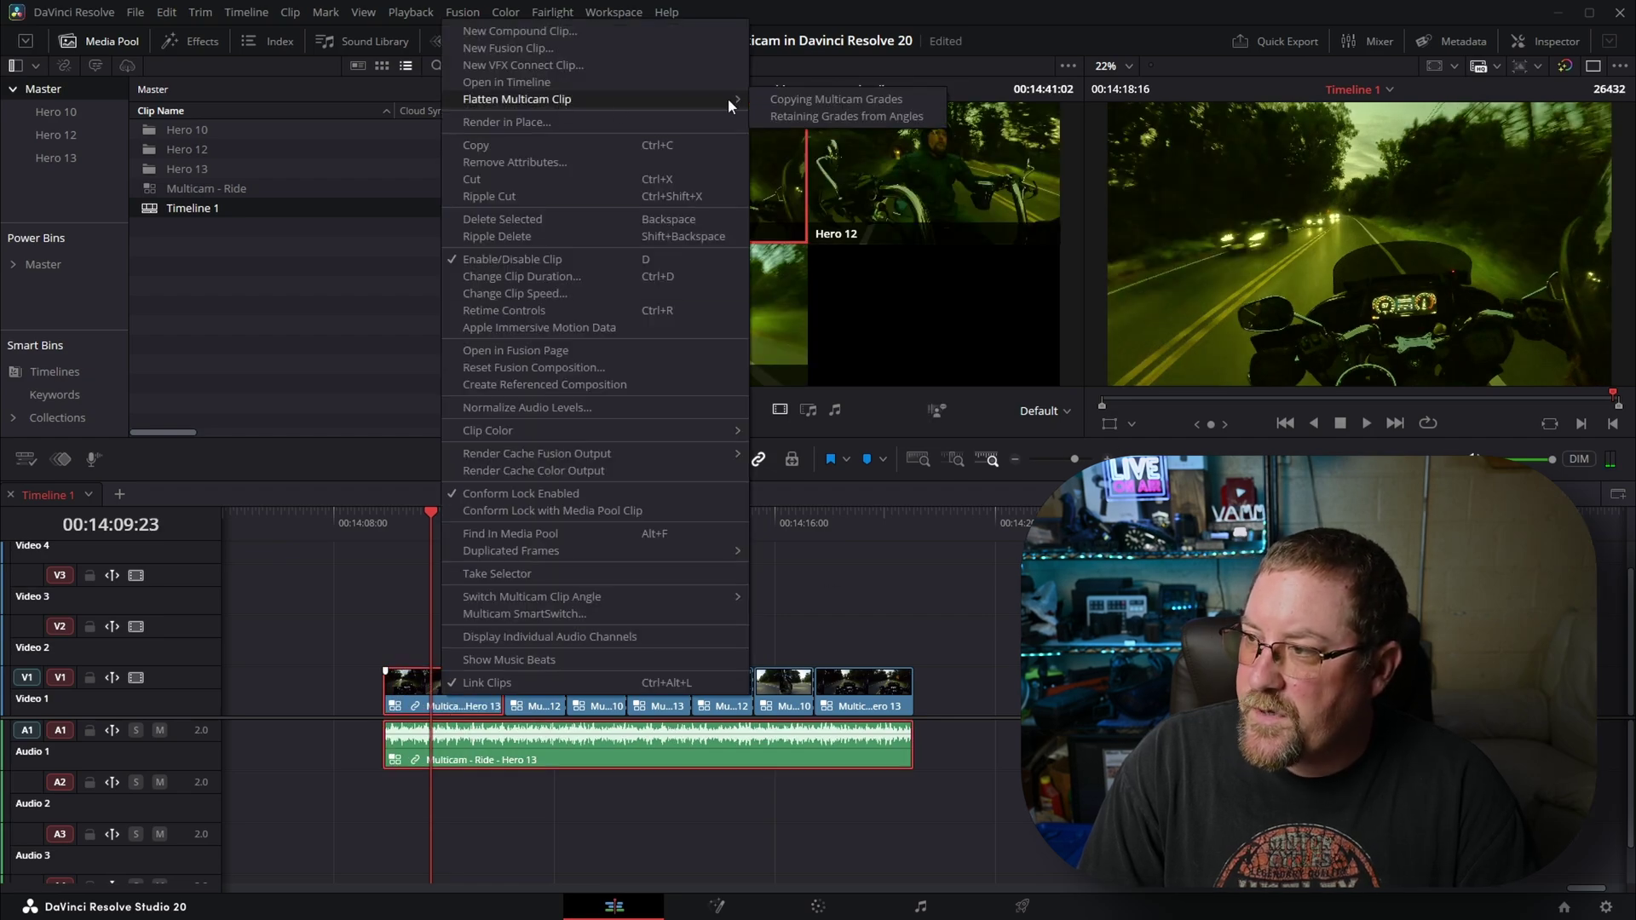
pyautogui.click(872, 117)
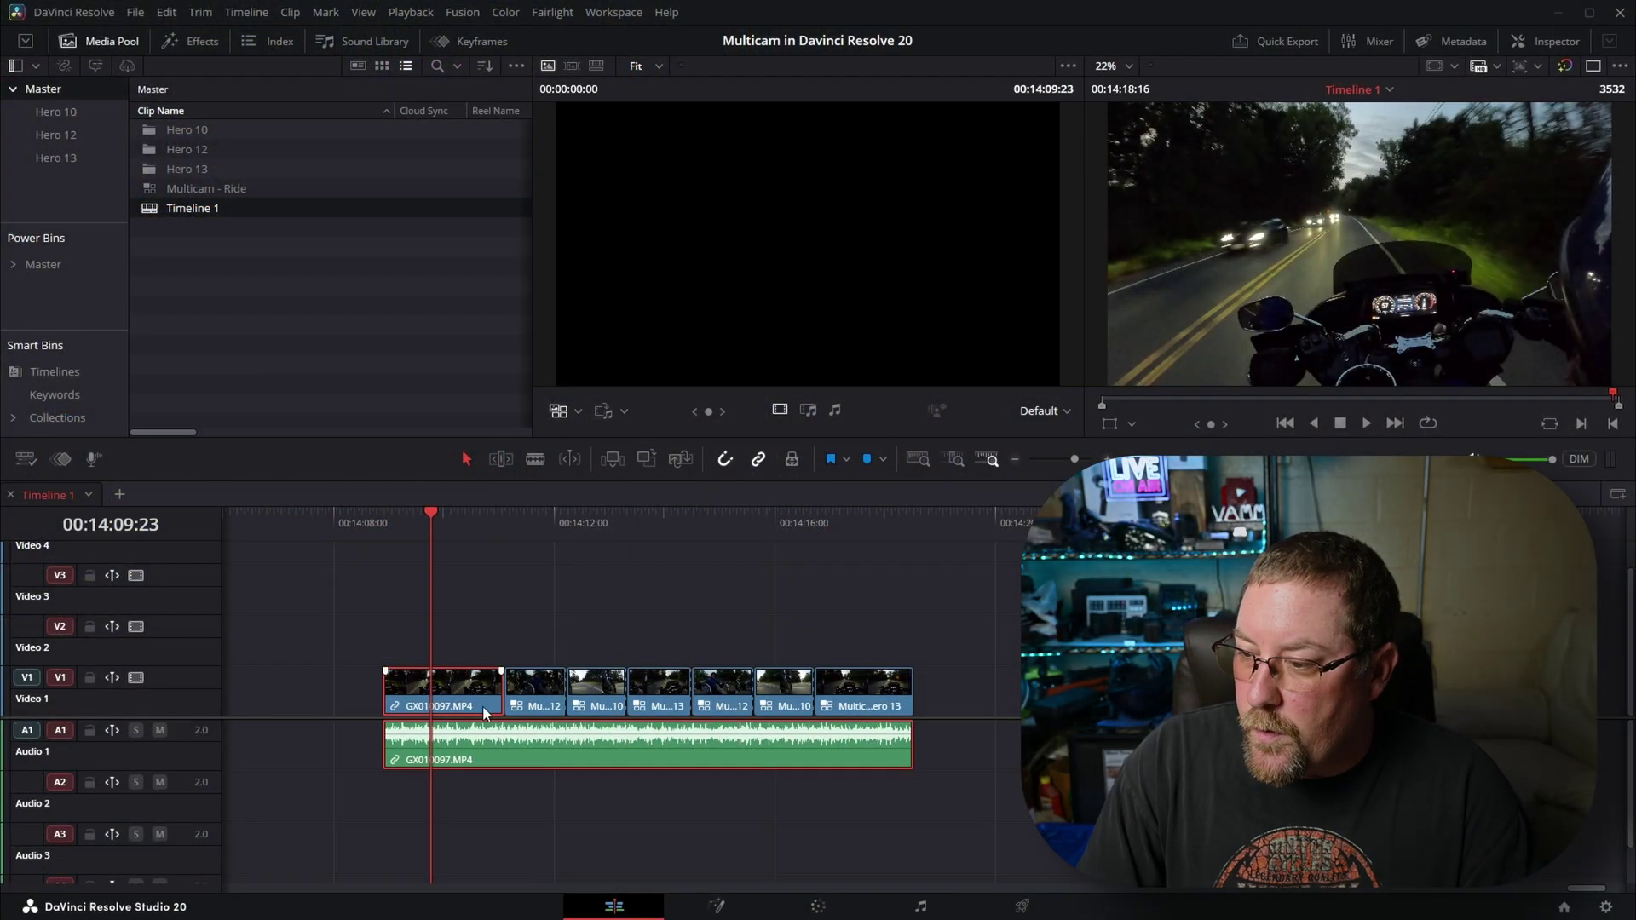
# Set the Retime and Scaling option Scaling to Crop for the flattened GX010097.MP4 clip
pyautogui.scroll(4, 493, 726)
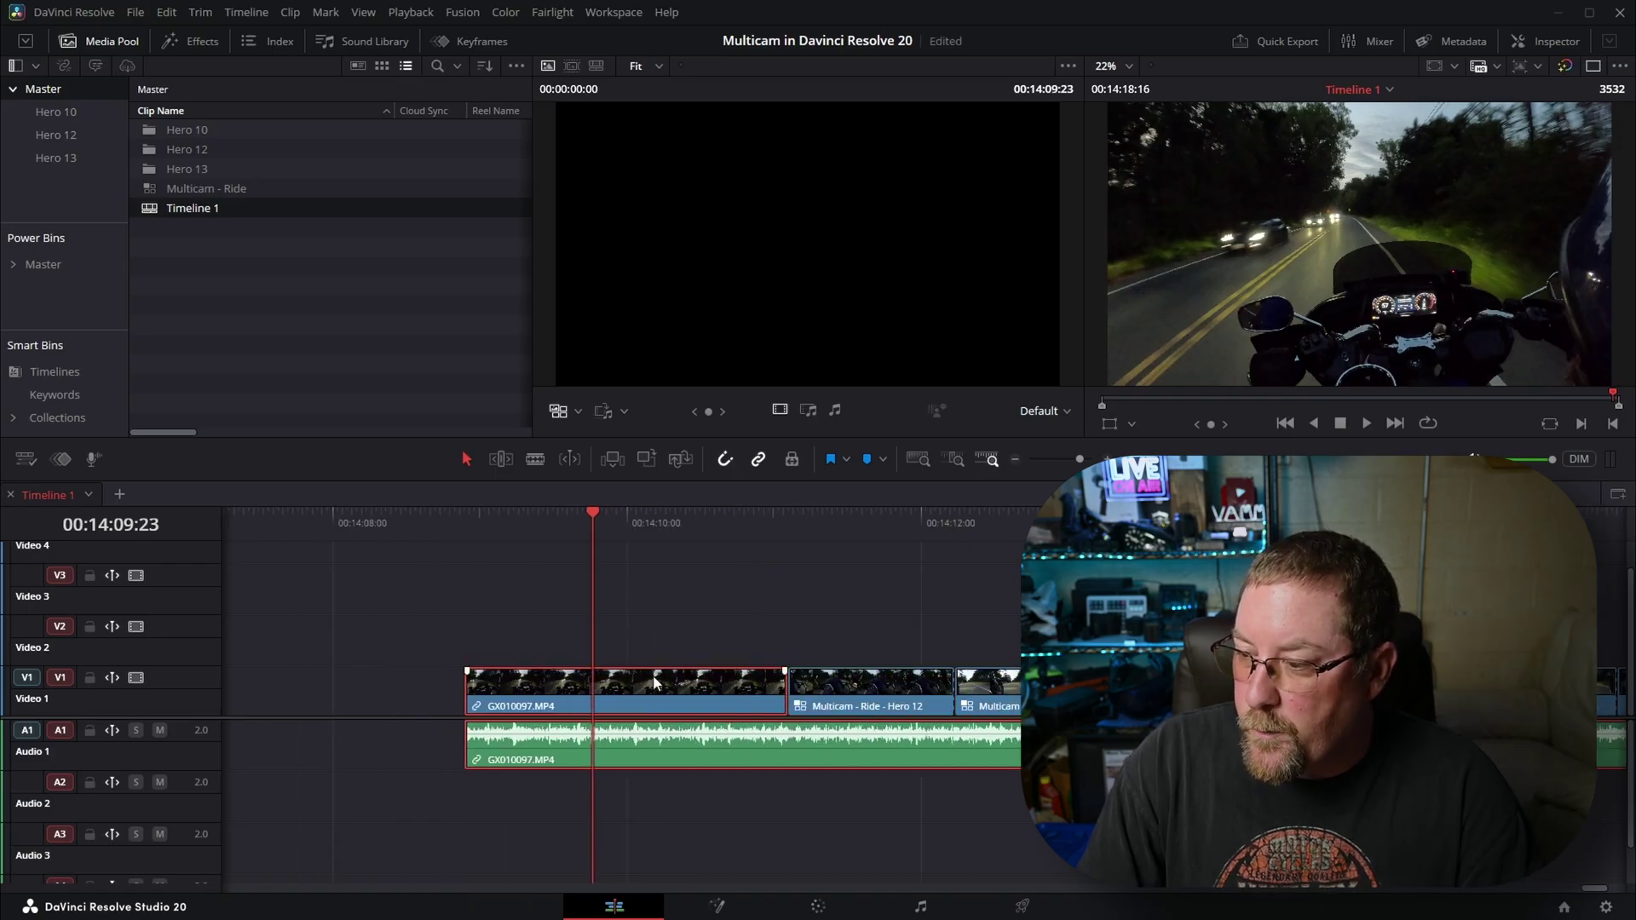
pyautogui.click(1555, 41)
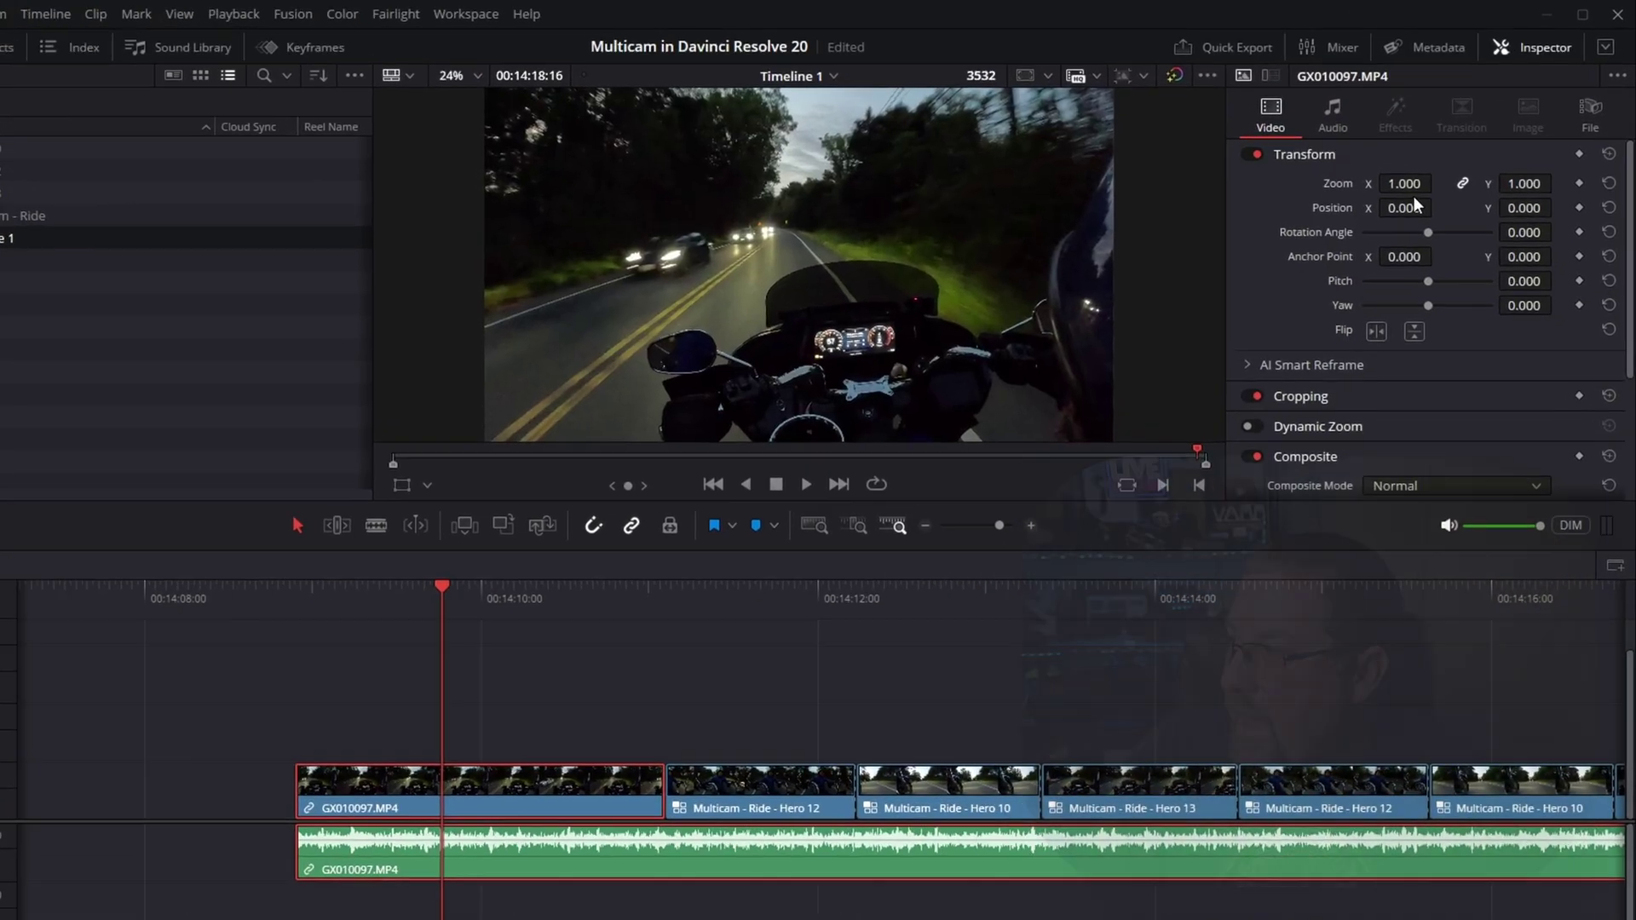
pyautogui.scroll(-3, 1414, 255)
pyautogui.click(1445, 454)
pyautogui.scroll(-2, 1414, 426)
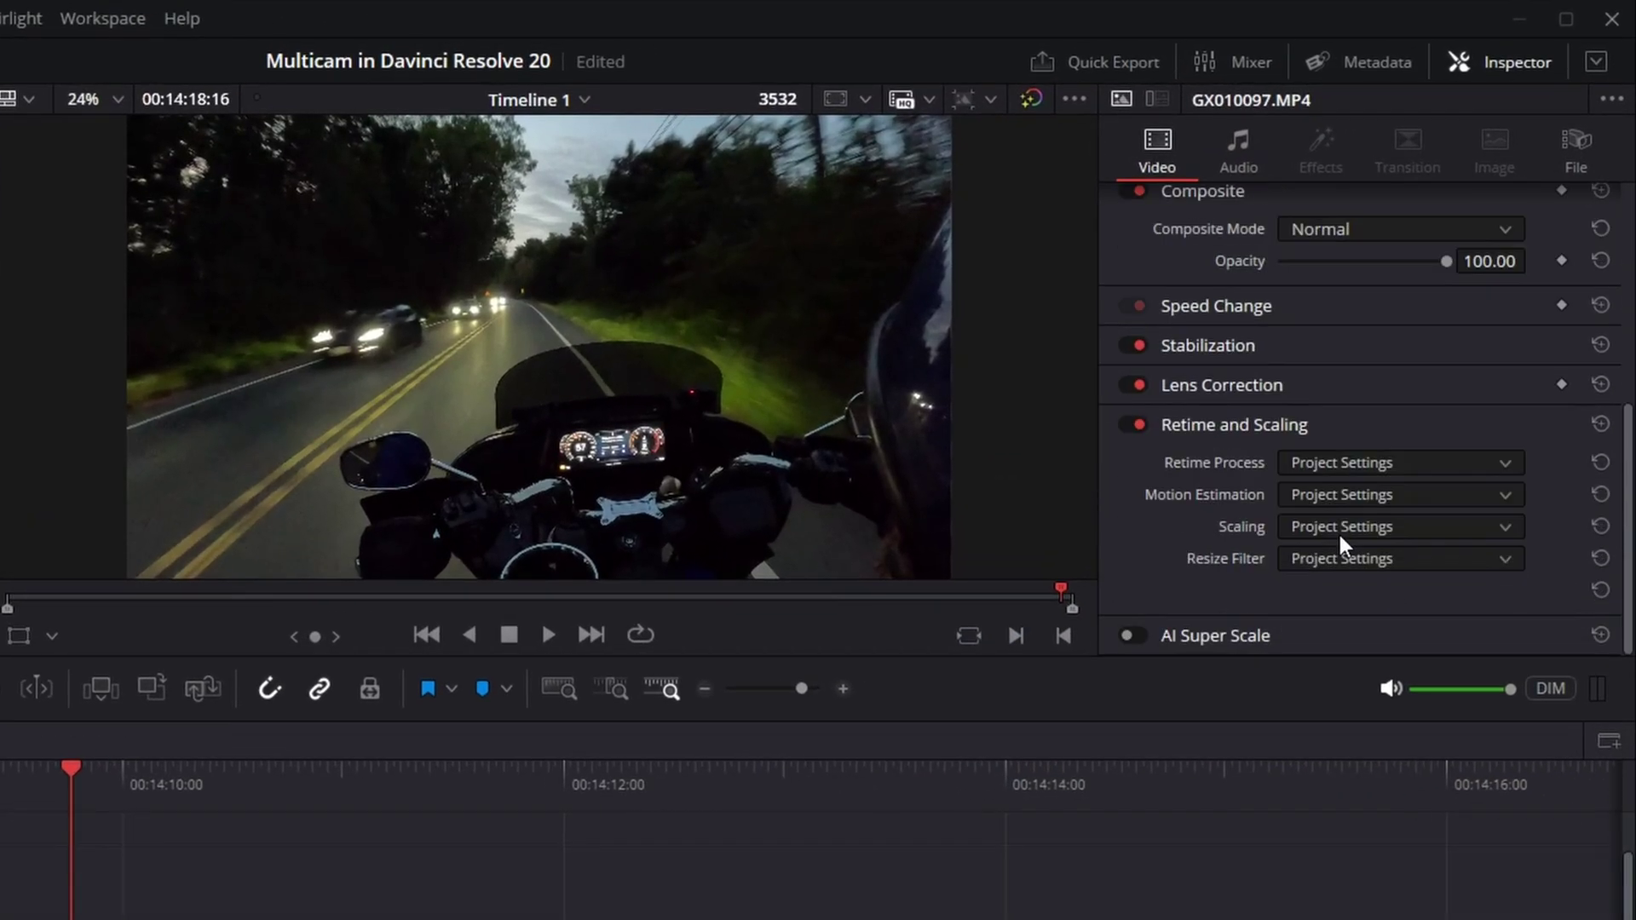
pyautogui.click(1344, 525)
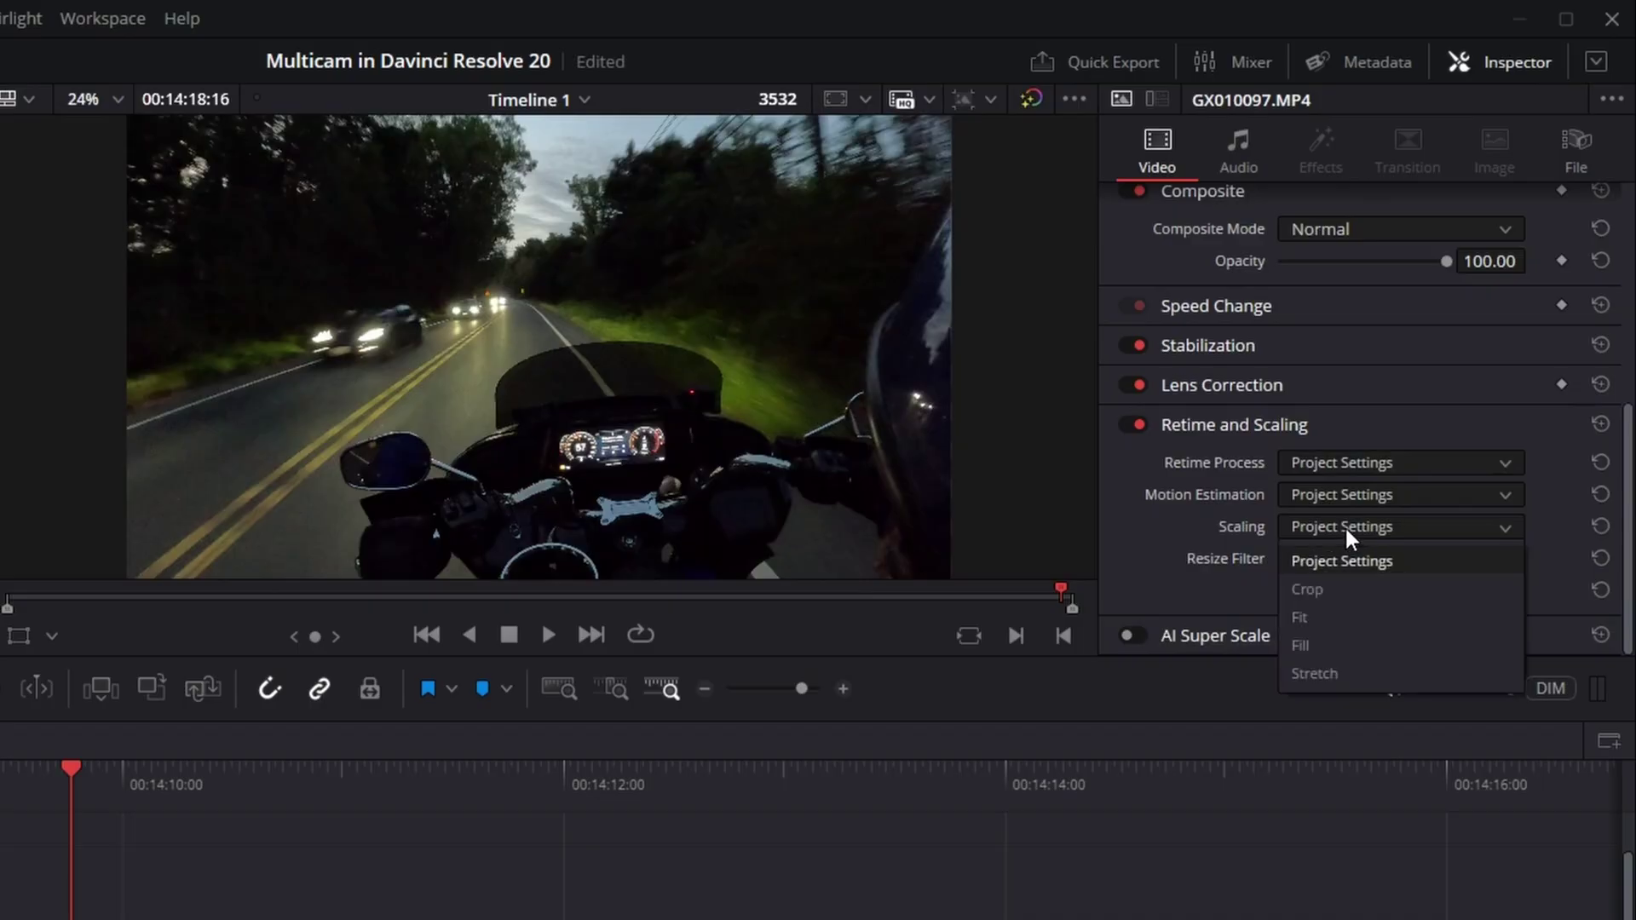
pyautogui.click(1344, 588)
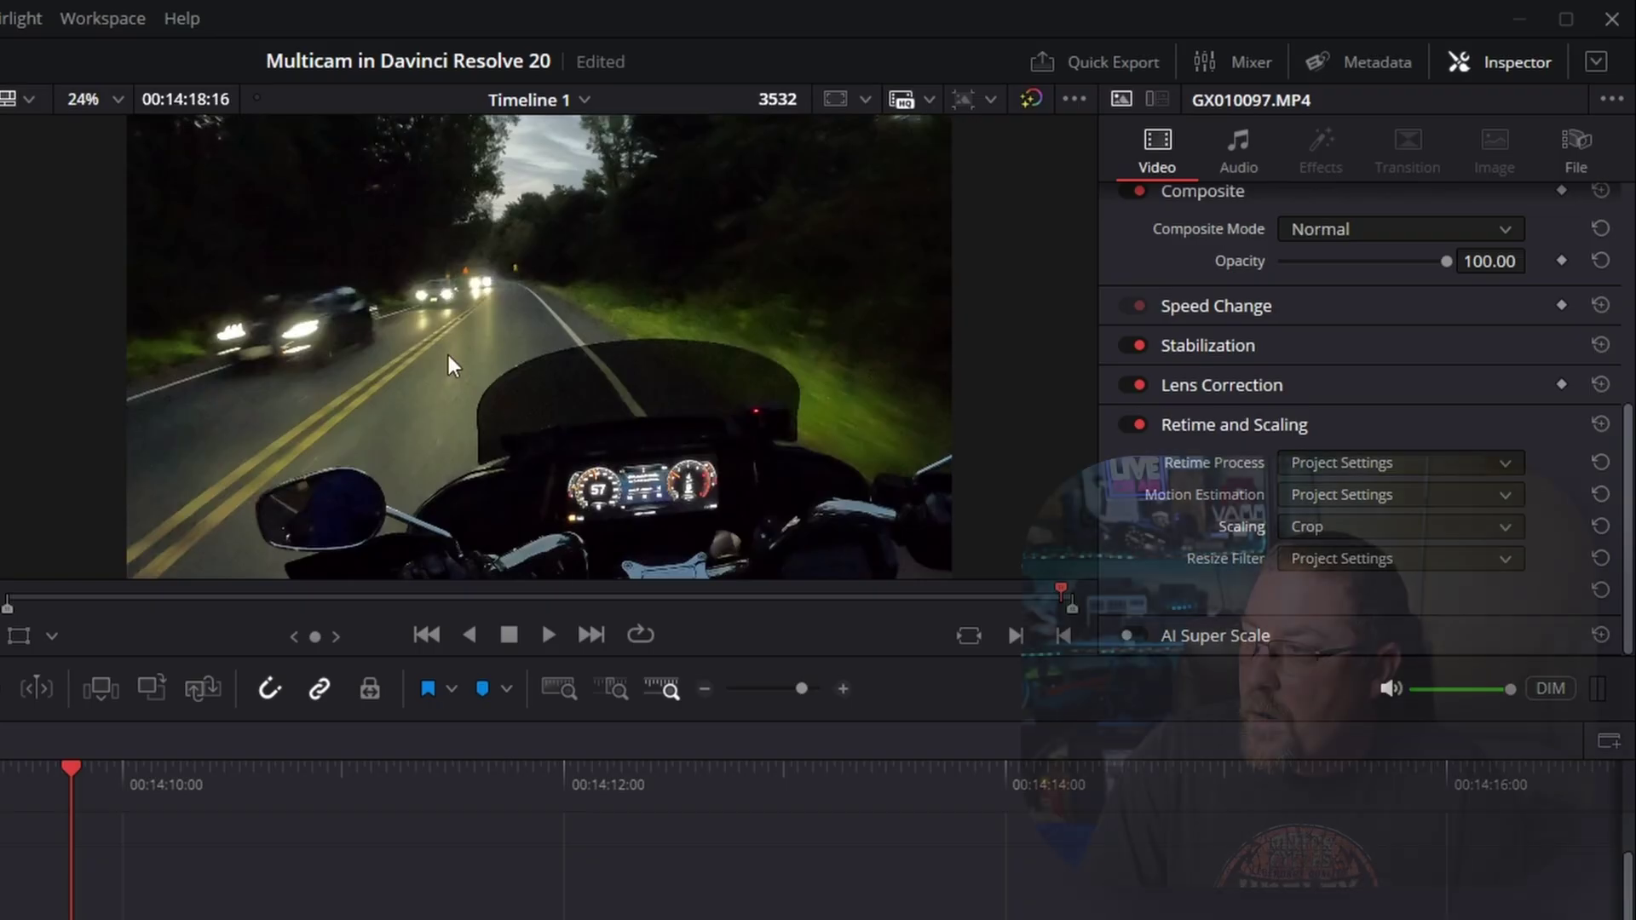